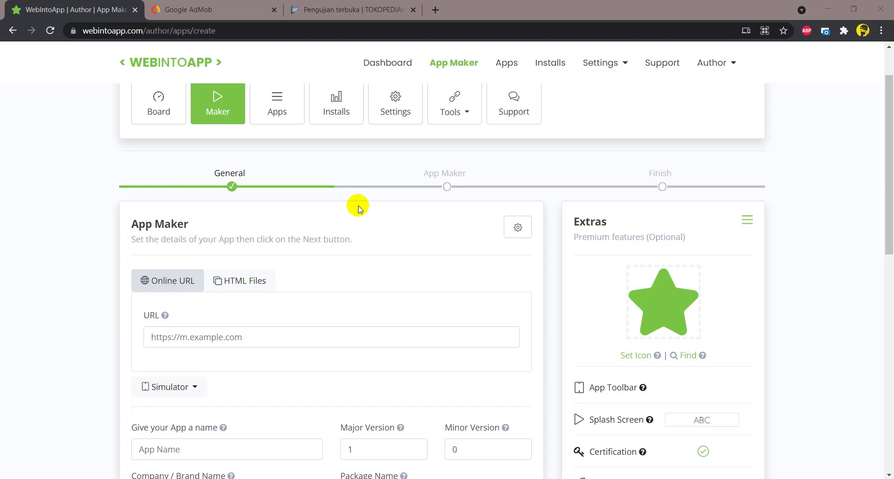
- Look over the WebIntoApp App Maker form and its extras, the Google AdMob reports page and the Google Play Console open testing page
scroll(375, 231, down, 2)
mouse_move(630, 367)
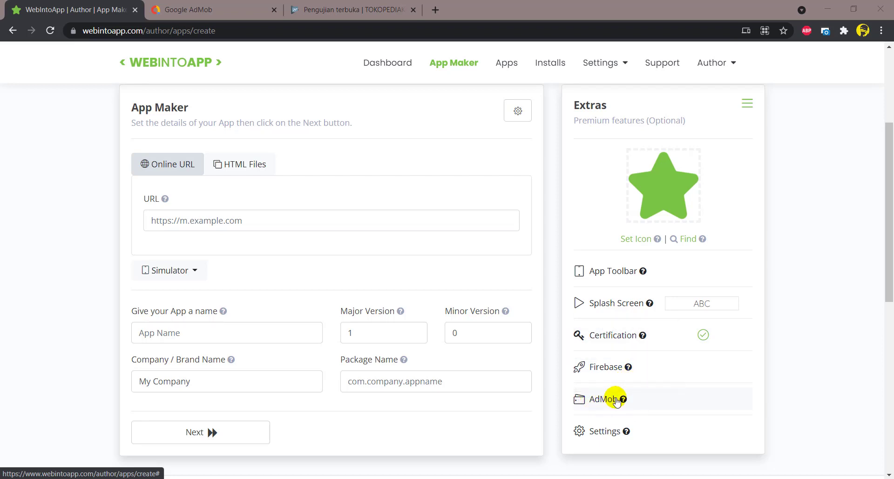
click(200, 10)
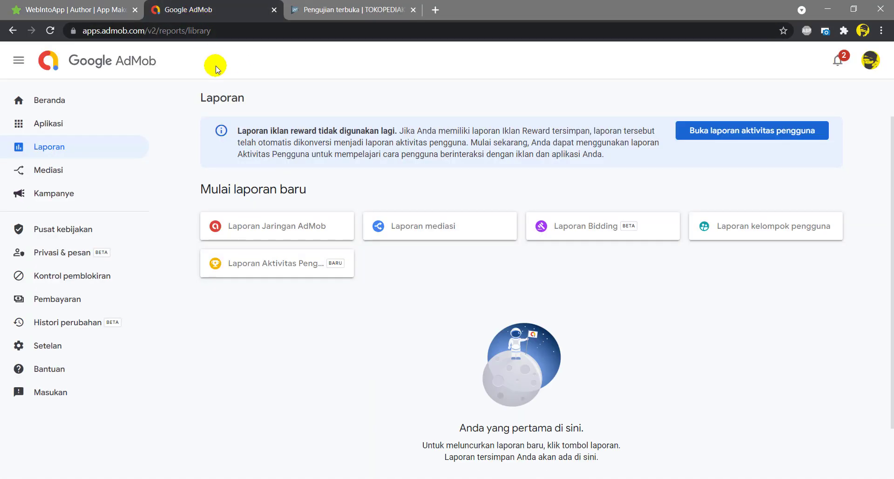
click(347, 10)
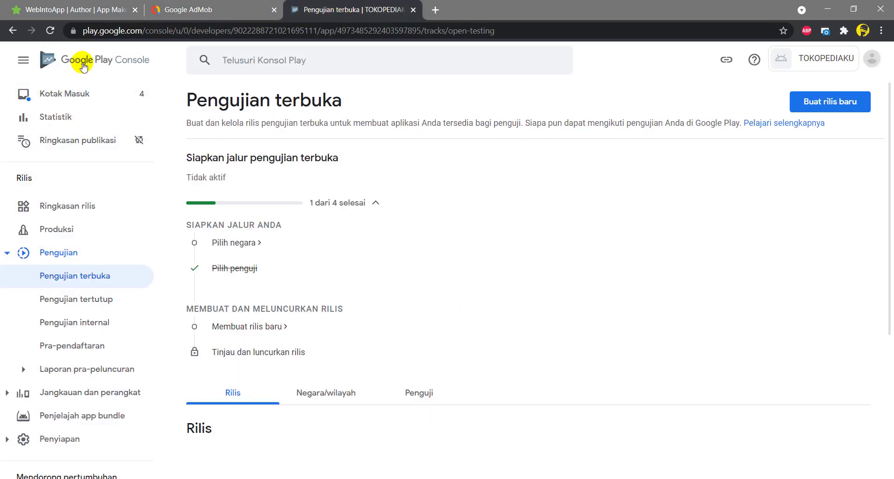
key(ctrl+Tab)
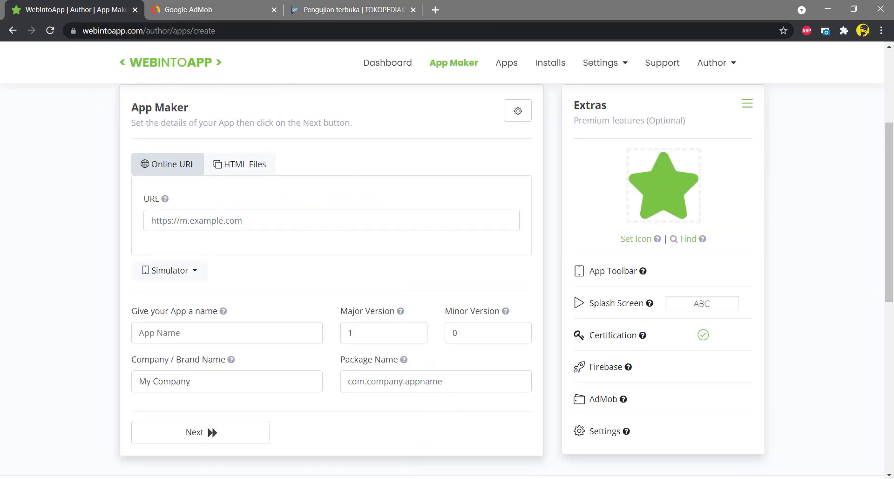
- Switch to NoxPlayer and install the Android package from the android folder in Downloads > Compressed
click(385, 438)
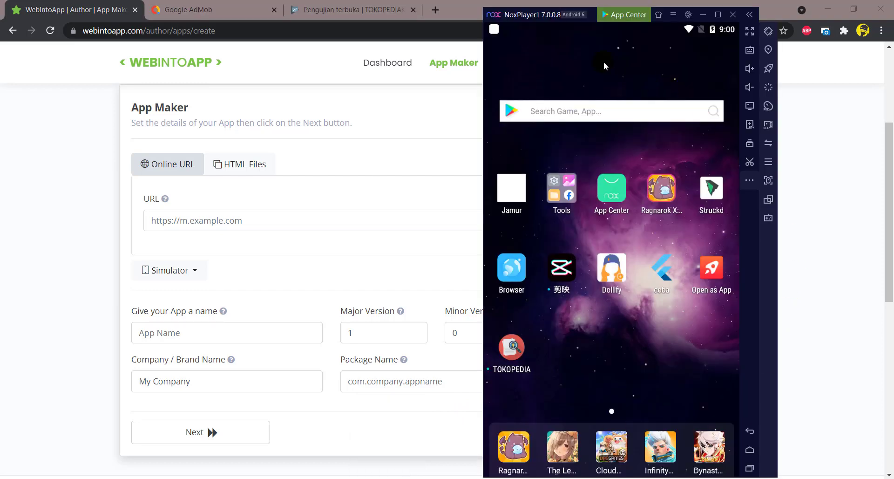
drag(549, 19, 648, 15)
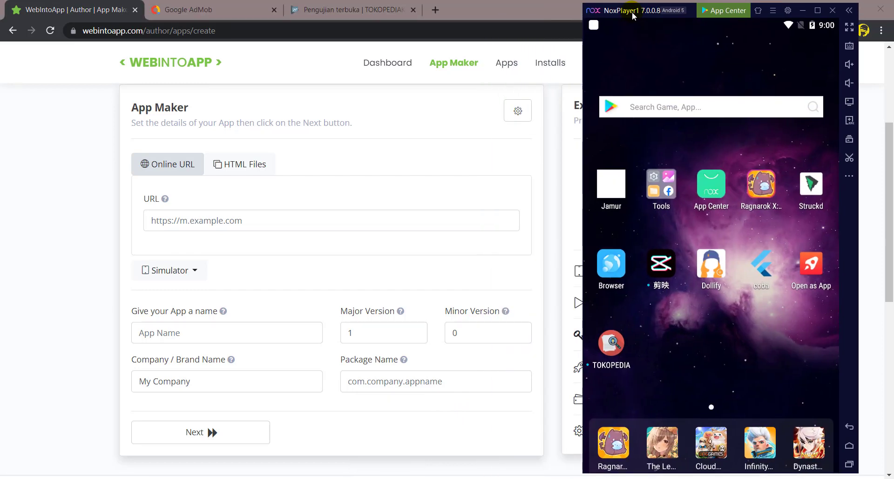
click(850, 122)
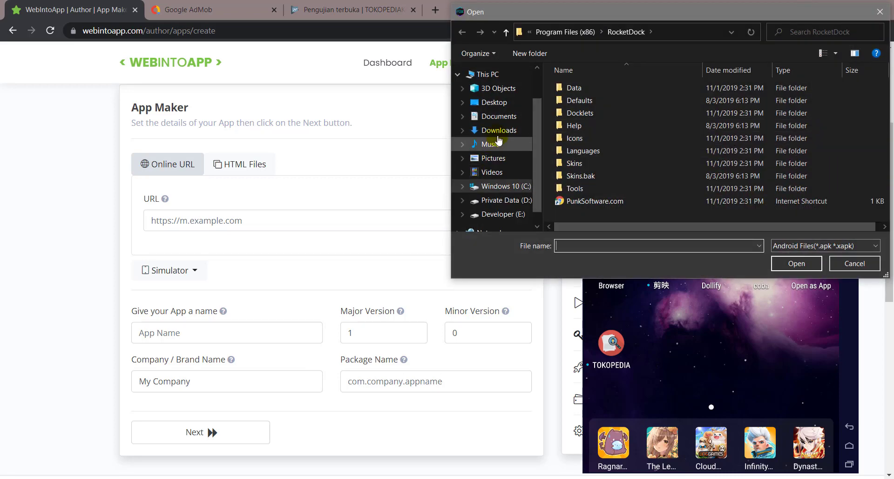
click(498, 130)
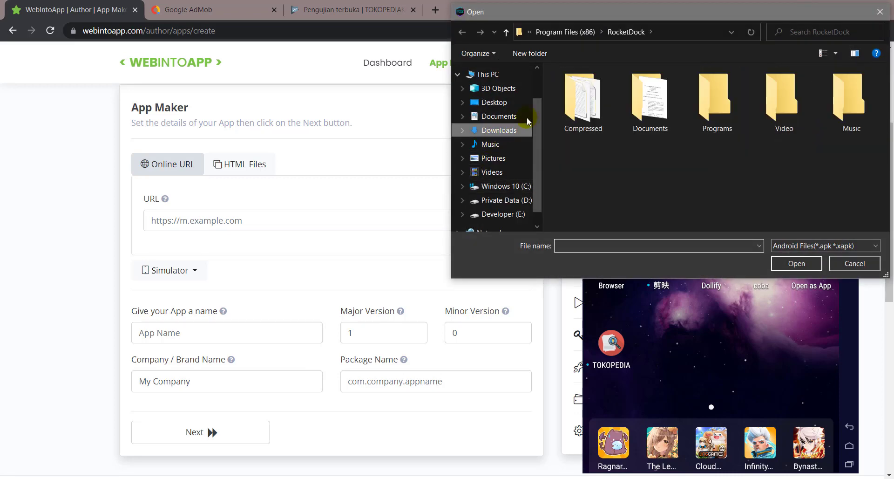
double_click(591, 122)
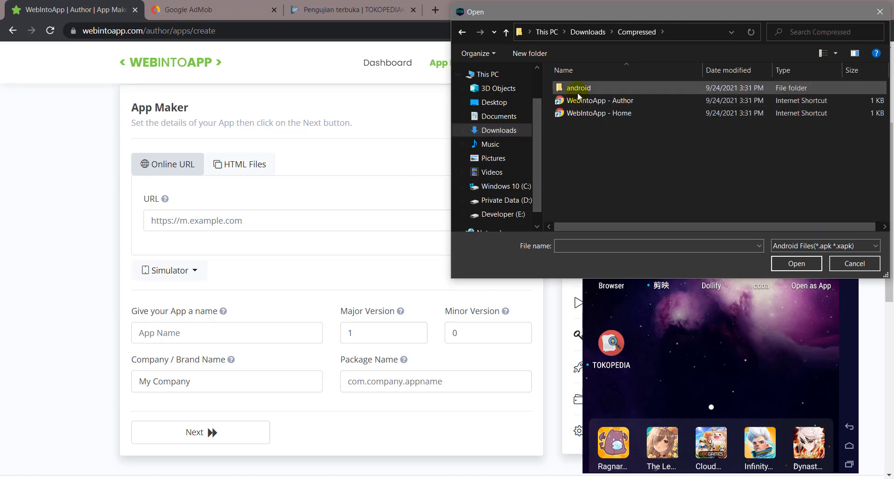
double_click(578, 88)
double_click(581, 88)
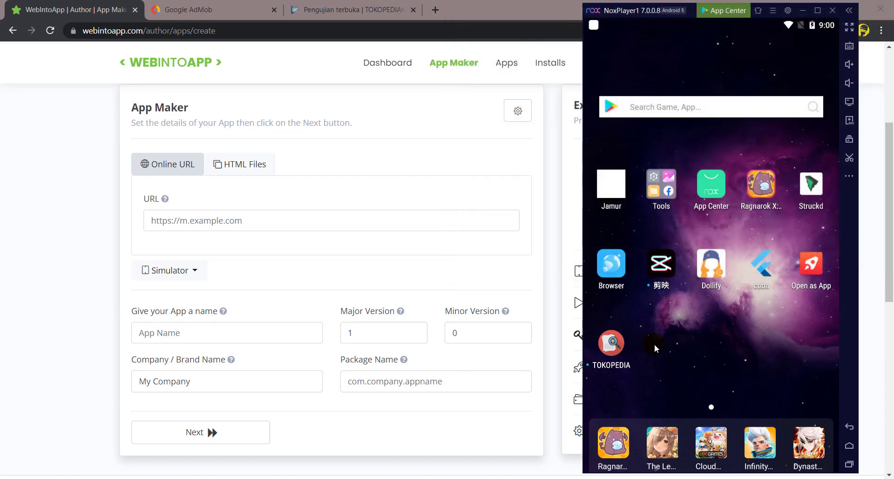
- Launch the TOKOPEDIA app in the emulator, look through its home page, and minimize the emulator
click(612, 349)
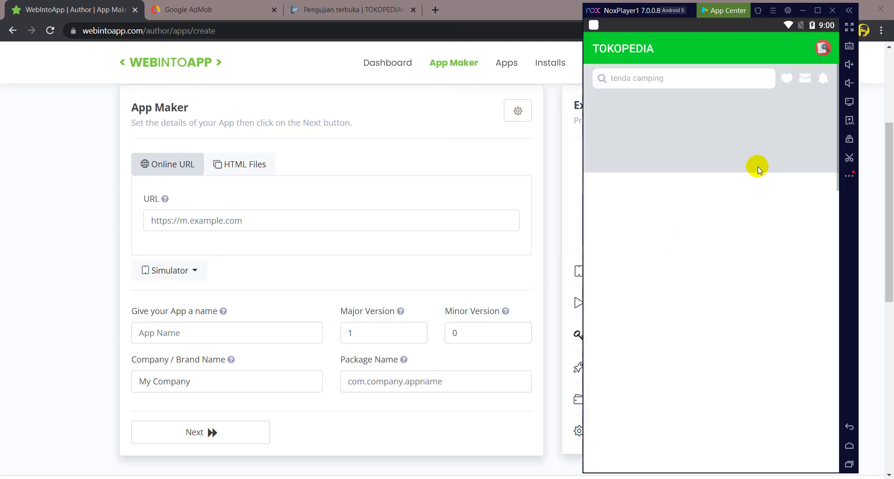
scroll(653, 195, down, 5)
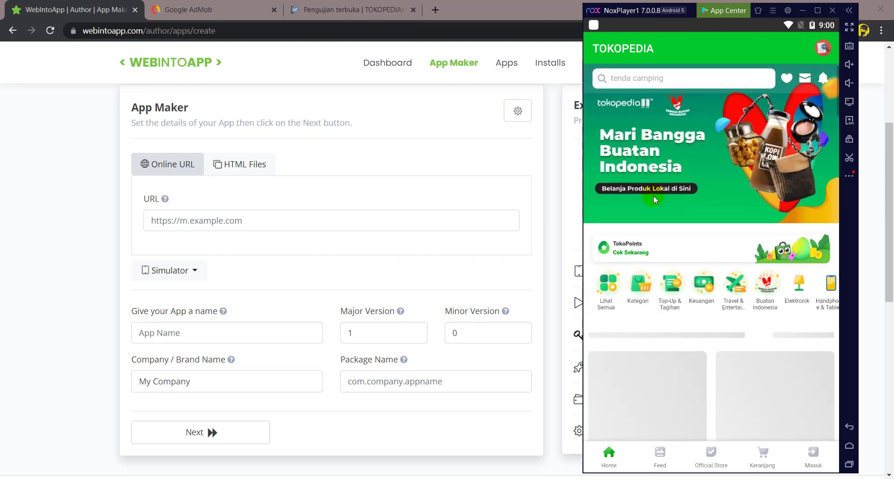
scroll(653, 195, down, 3)
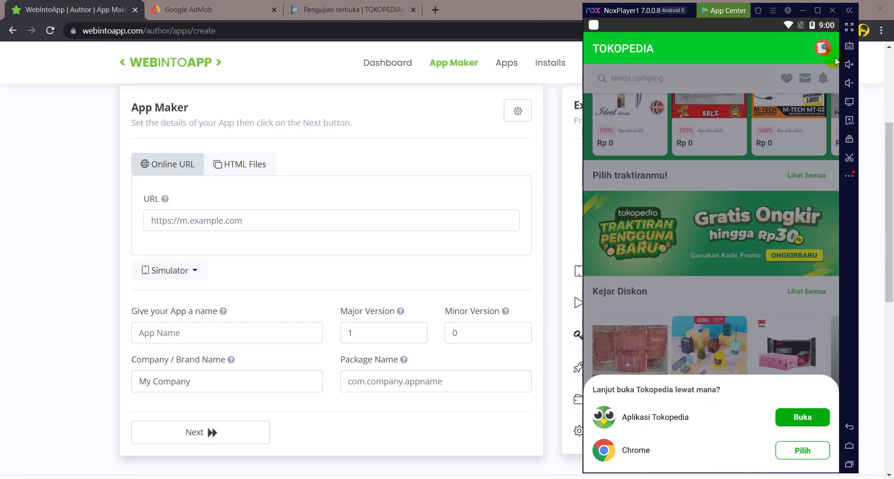
scroll(633, 75, up, 10)
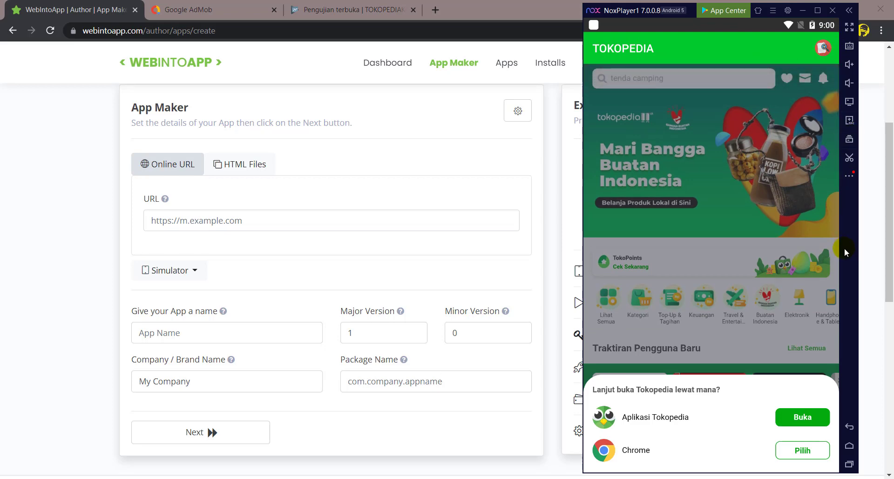
click(803, 10)
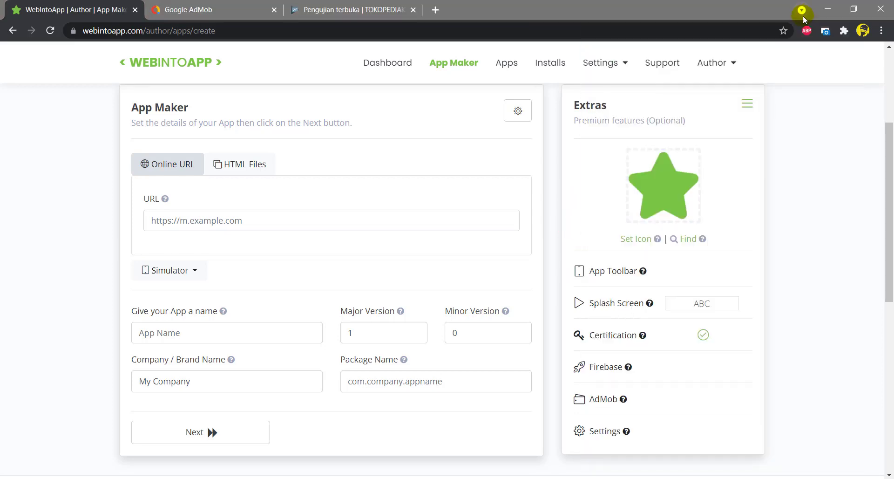
- Review the App Maker form and revisit the TOKOPEDIAKU open testing page in Google Play Console
scroll(575, 303, up, 2)
scroll(576, 305, down, 1)
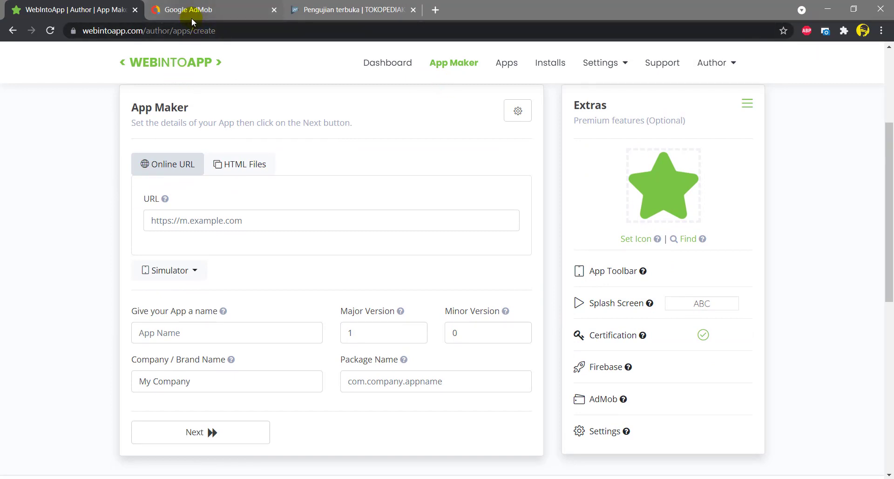
click(343, 13)
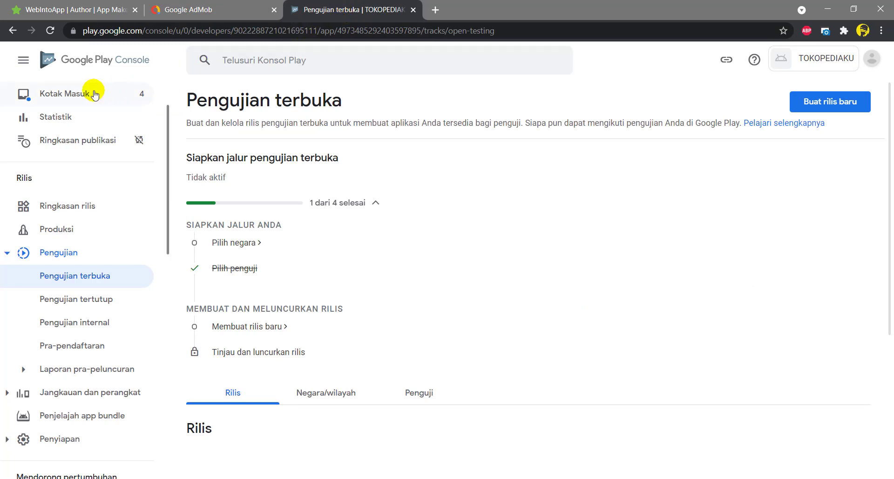
click(93, 18)
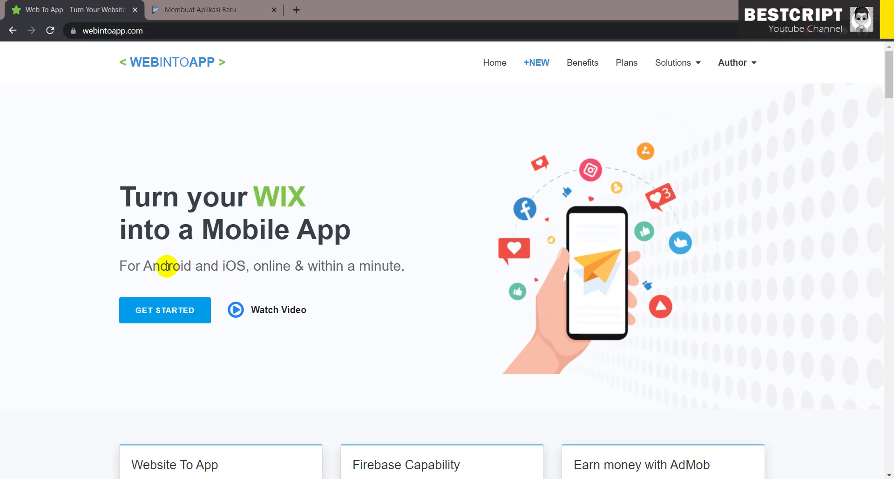
- Examine the WebIntoApp home page, covering the service benefits and the App Maker, Dashboard and Installs Statistics previews
scroll(191, 250, down, 5)
scroll(192, 249, down, 1)
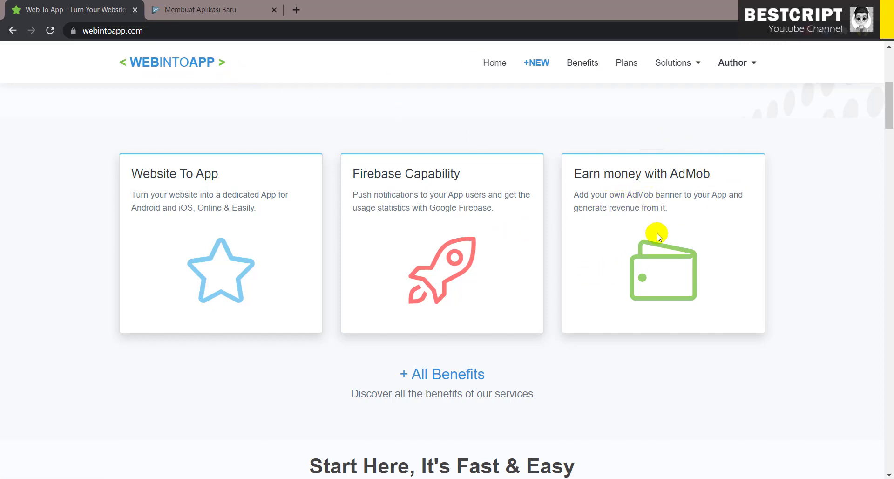
click(694, 62)
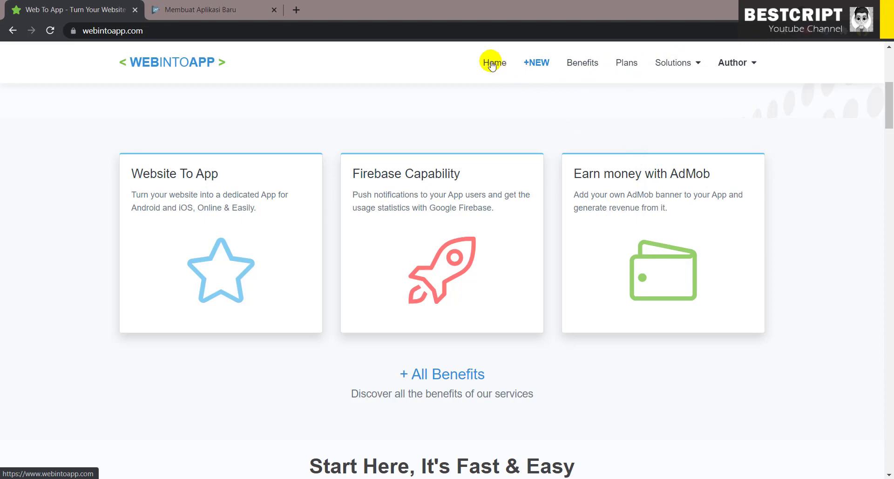
scroll(528, 214, down, 5)
scroll(528, 212, down, 13)
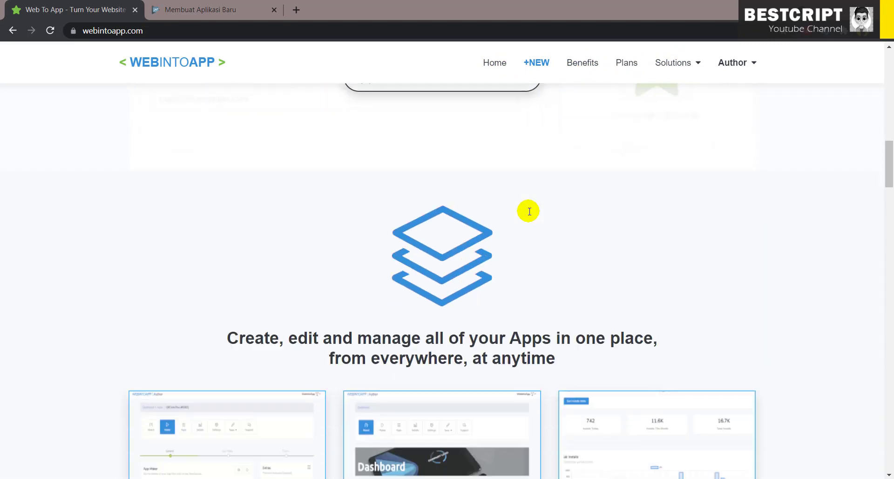
scroll(259, 161, up, 1)
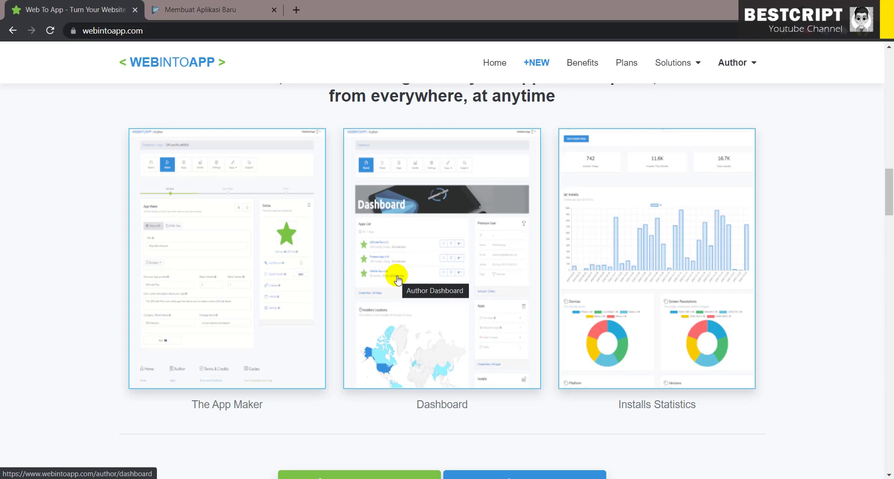
- Inspect the new application form in Google Play Console, including its declarations, and return to the WebIntoApp site
click(242, 10)
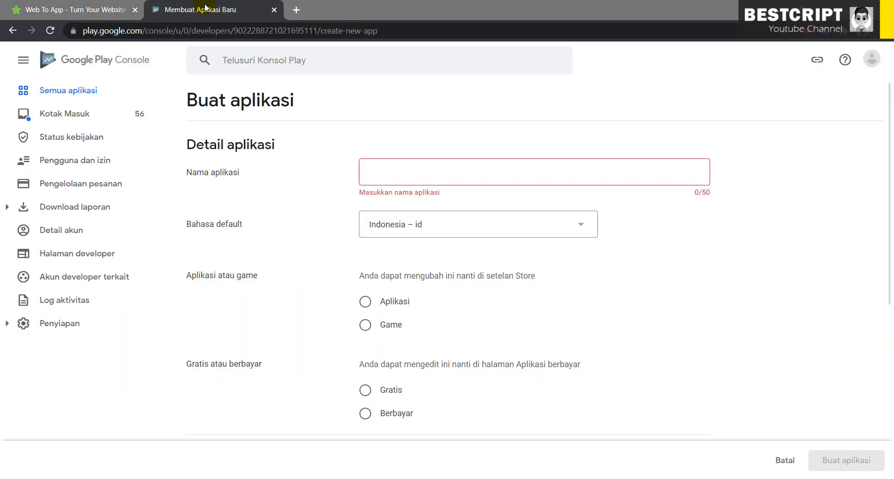
scroll(595, 199, down, 10)
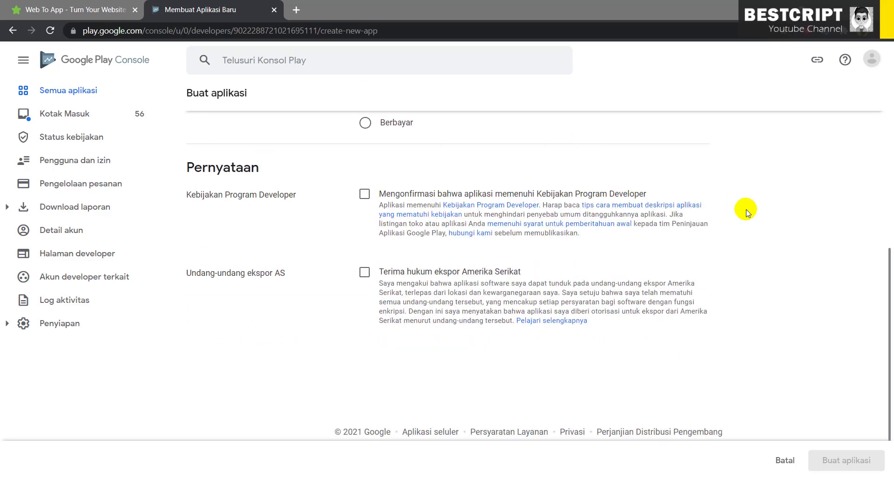
scroll(744, 211, up, 10)
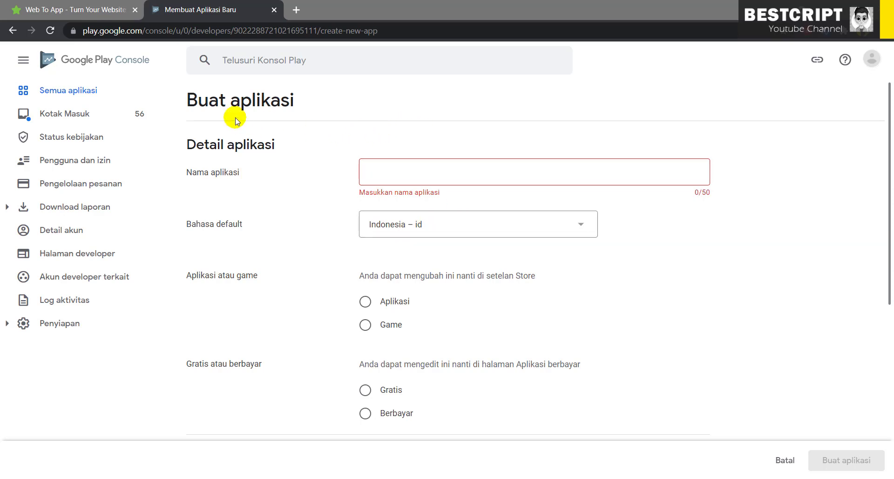
click(68, 9)
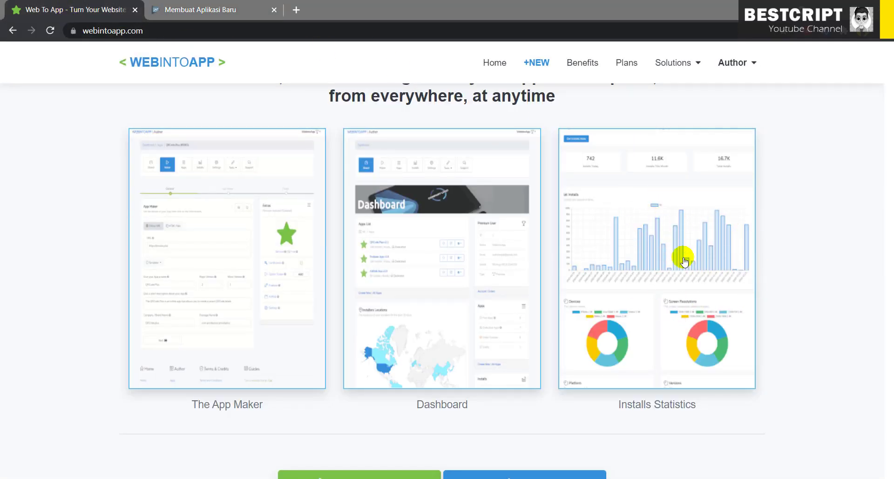
- Register a free WebIntoApp account with a name, e-mail address and confirmed password, pass the reCAPTCHA, and decline saving the password
scroll(608, 377, down, 3)
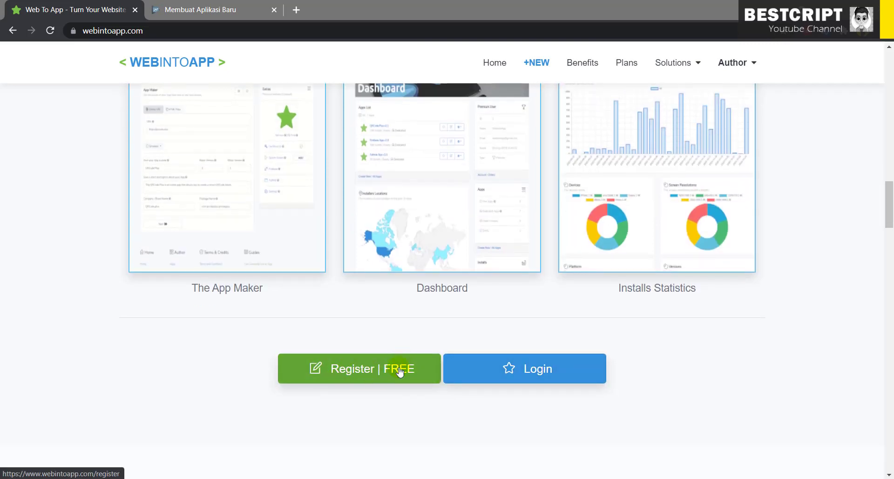
click(745, 64)
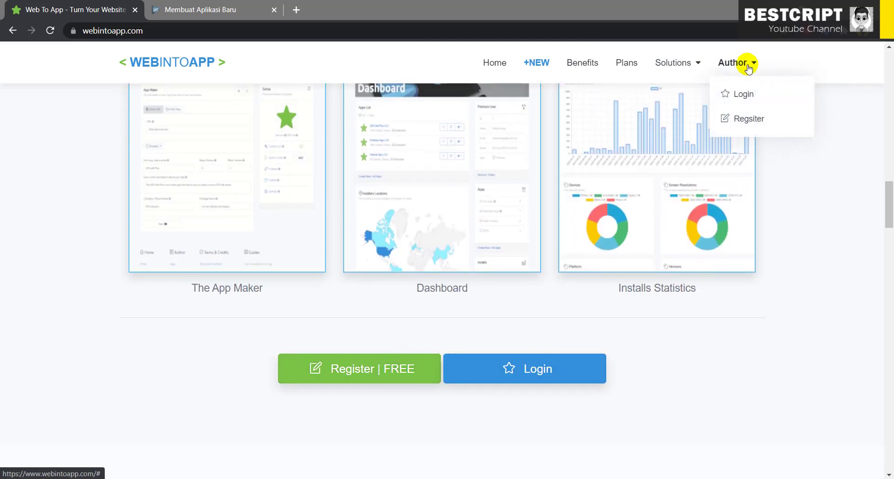
click(745, 120)
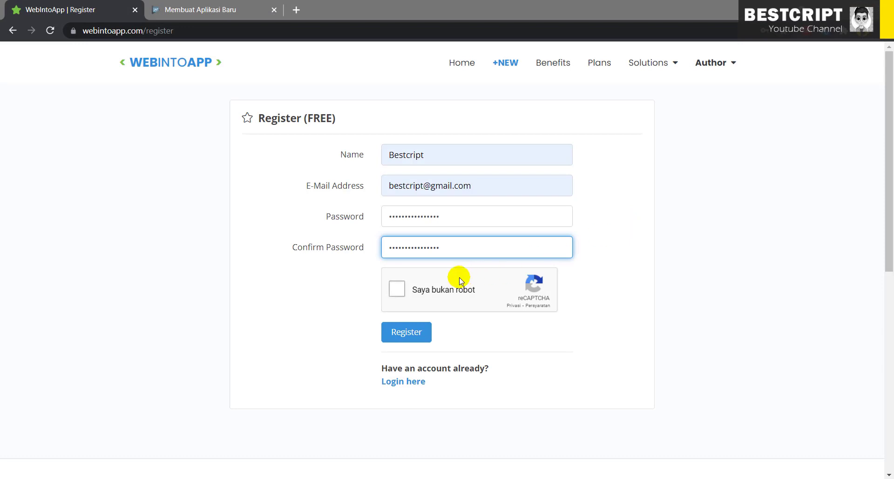
click(393, 290)
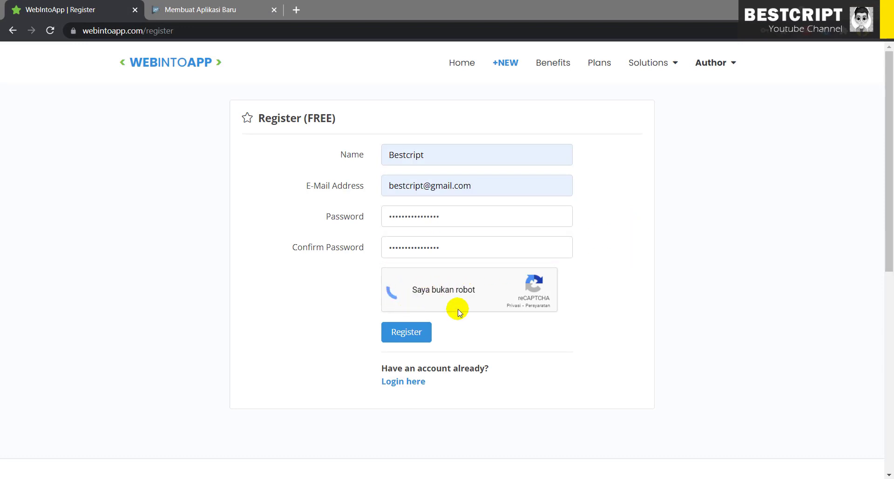
click(409, 335)
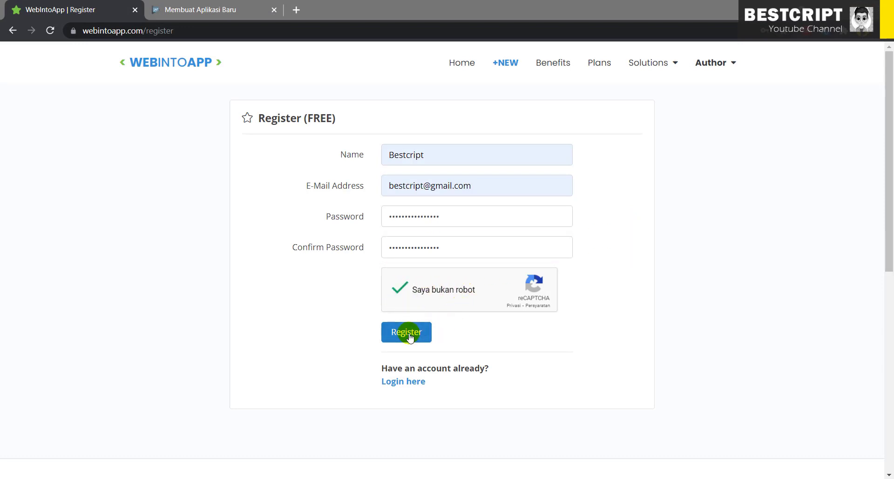
click(409, 336)
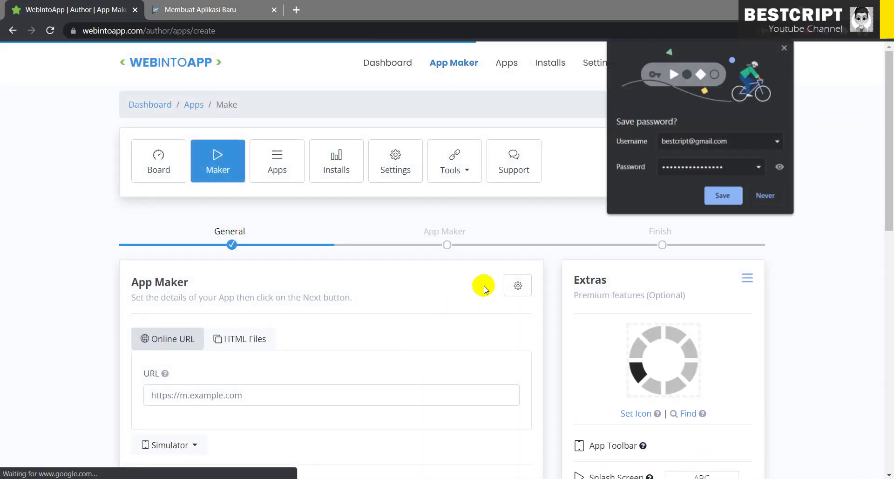
click(764, 196)
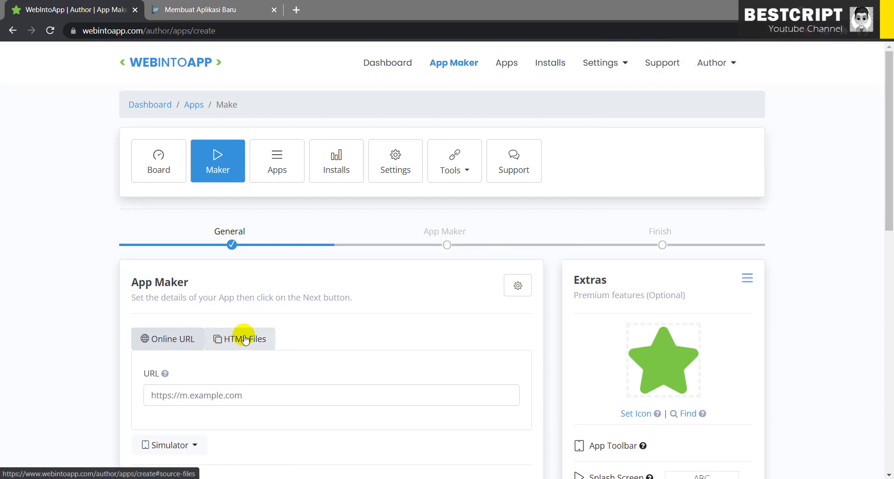
- Look over the App Maker page's general settings, version and package fields, and premium extras
scroll(239, 335, down, 2)
scroll(254, 281, up, 2)
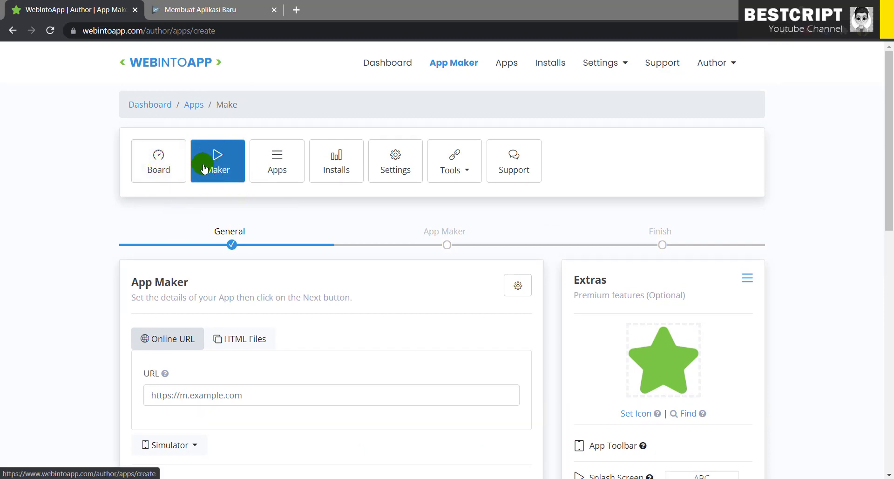
click(278, 169)
scroll(191, 326, down, 2)
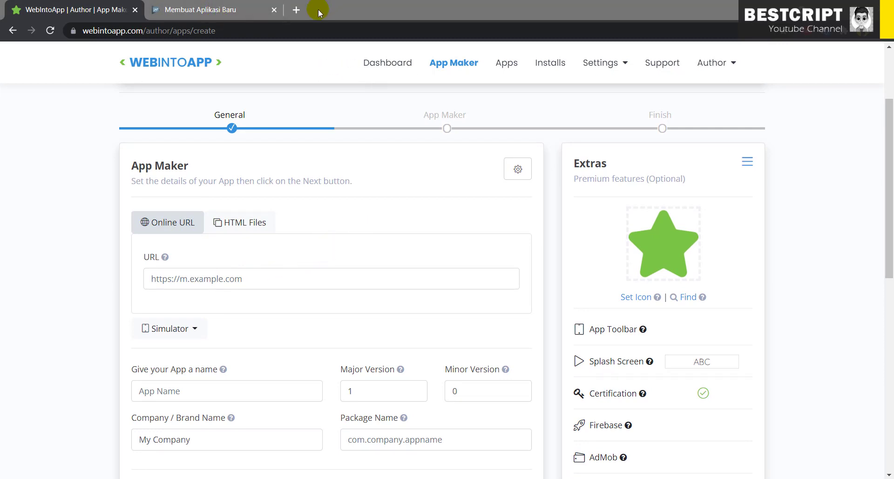
click(300, 15)
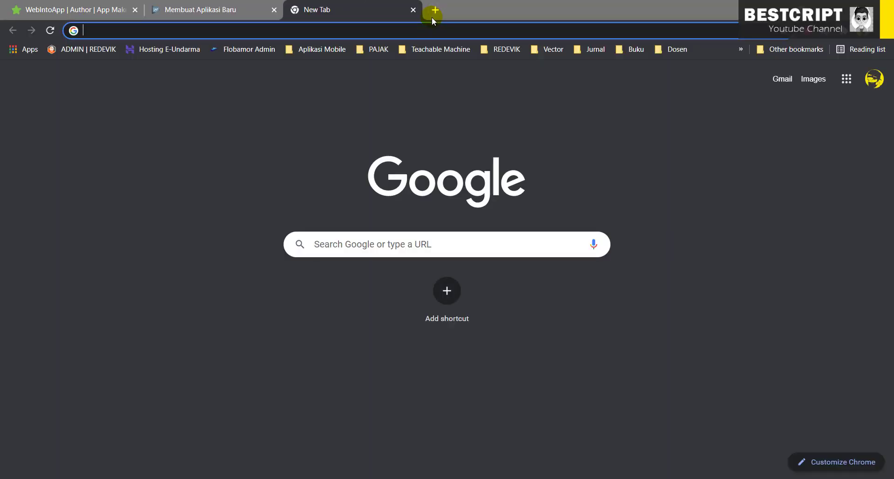
text(toko)
key(Return)
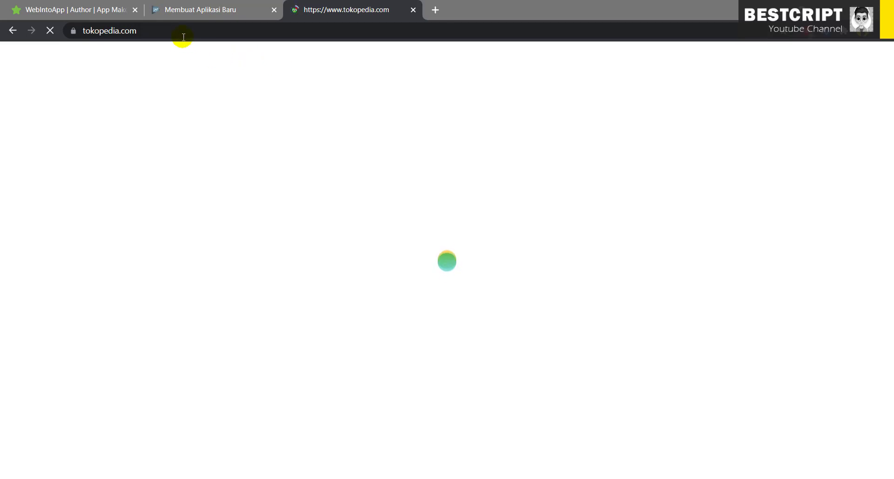
click(184, 37)
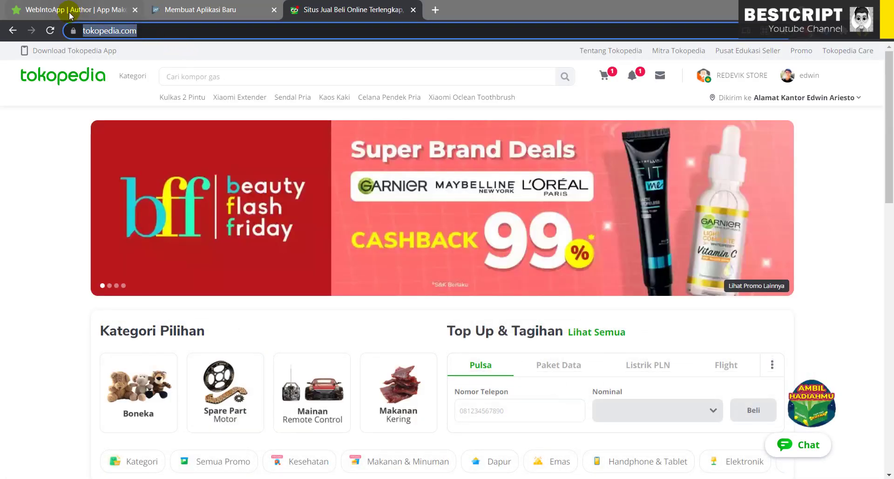
click(68, 10)
click(231, 280)
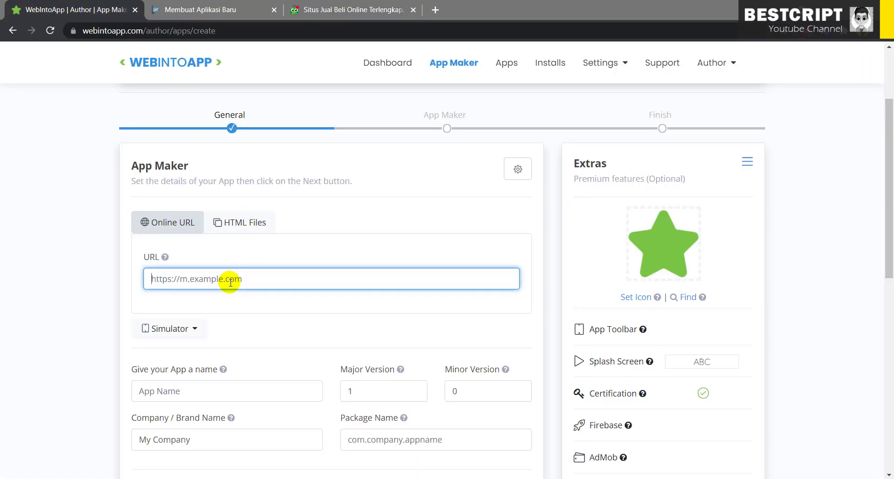
- Look at the HTML project ZIP upload as an alternative app source and return to the online URL source
click(234, 223)
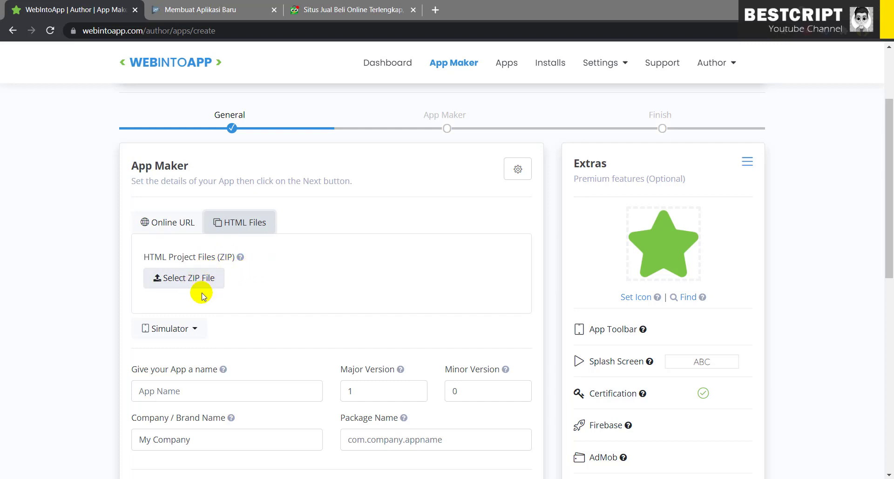
click(209, 266)
click(181, 223)
- Preview the Tokopedia site in the 493X847 mobile simulator, look through its page content, and close the preview
scroll(239, 339, down, 2)
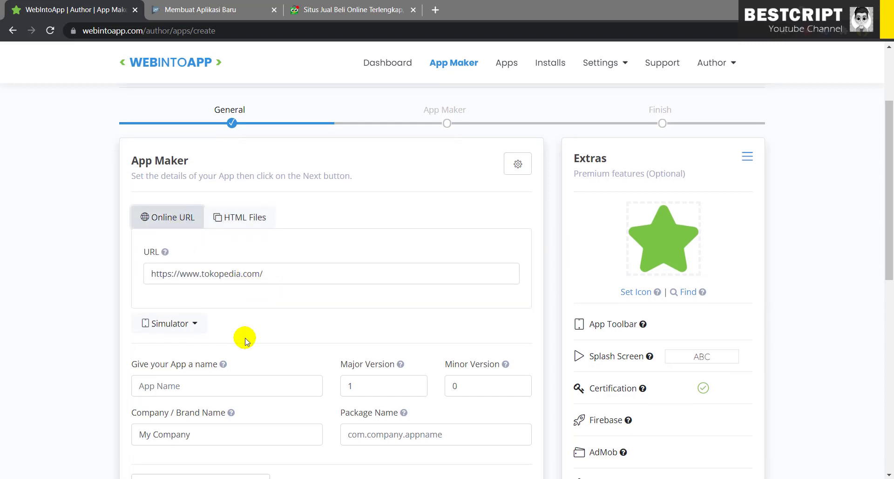
click(194, 213)
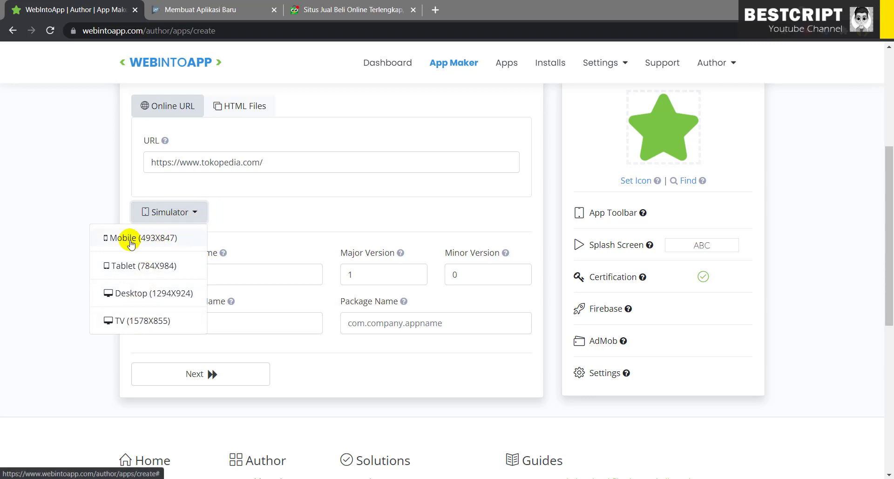
click(147, 244)
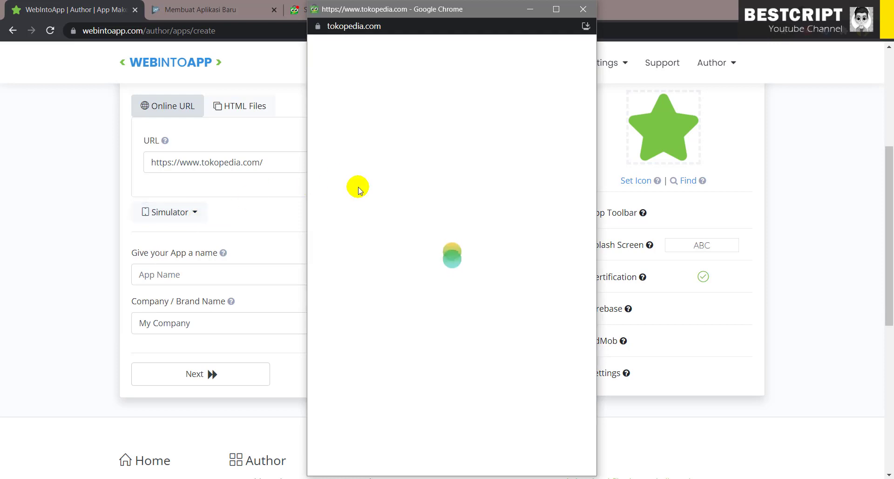
scroll(415, 254, down, 1)
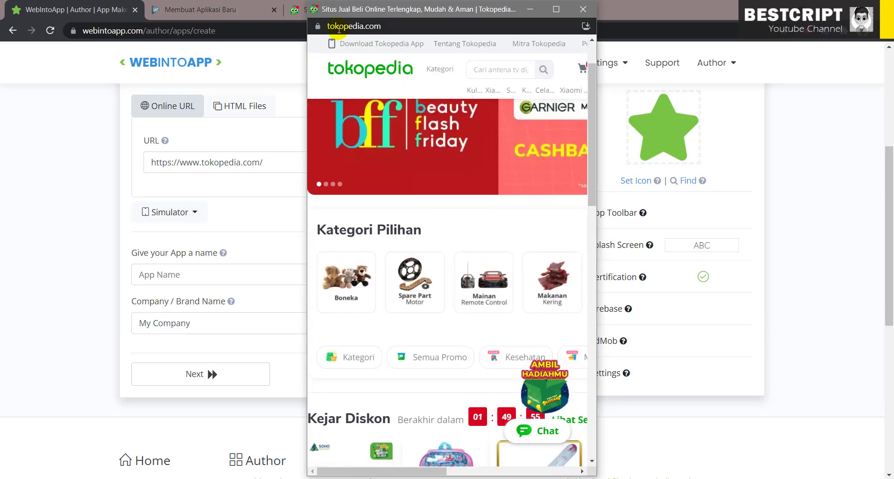
scroll(474, 140, down, 3)
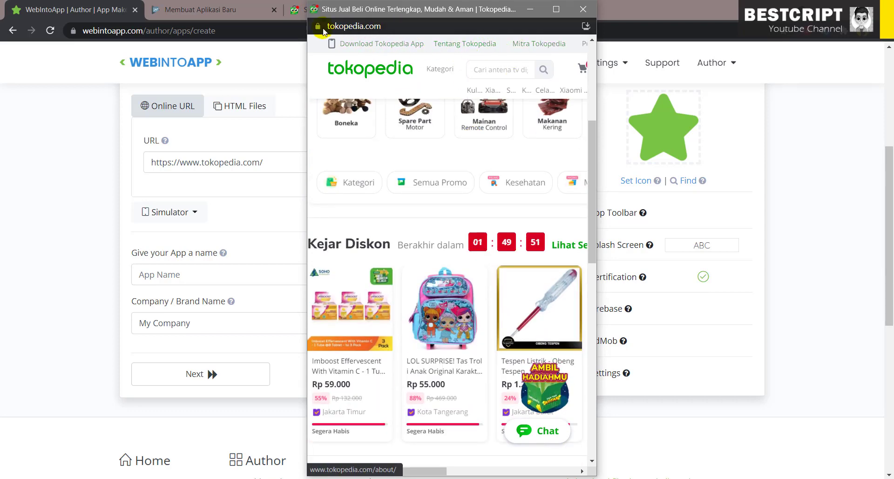
drag(593, 158, 593, 62)
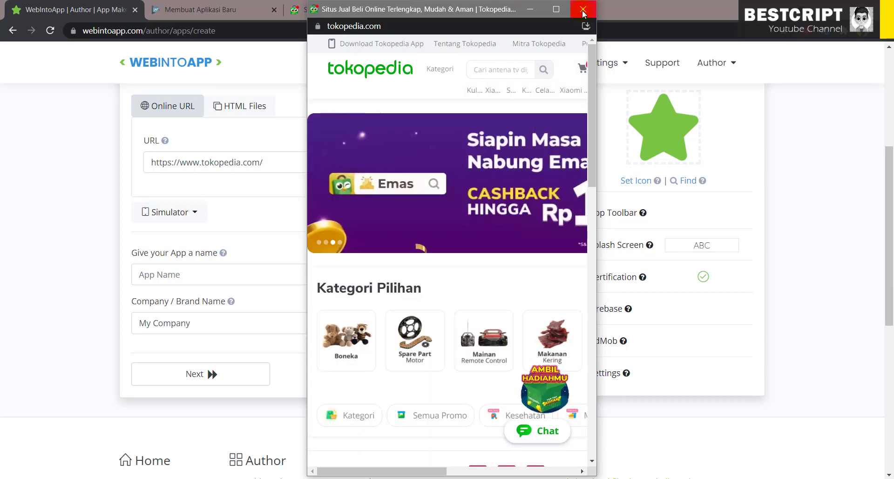
scroll(489, 237, down, 4)
scroll(489, 237, down, 10)
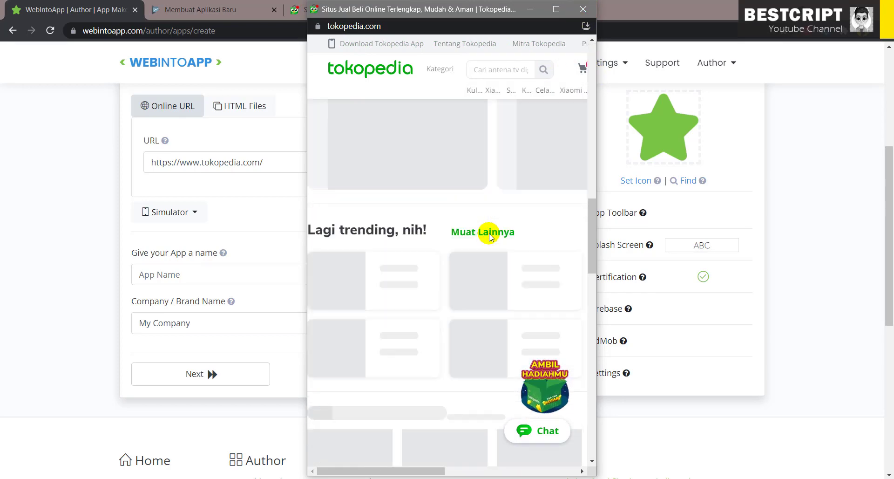
click(591, 13)
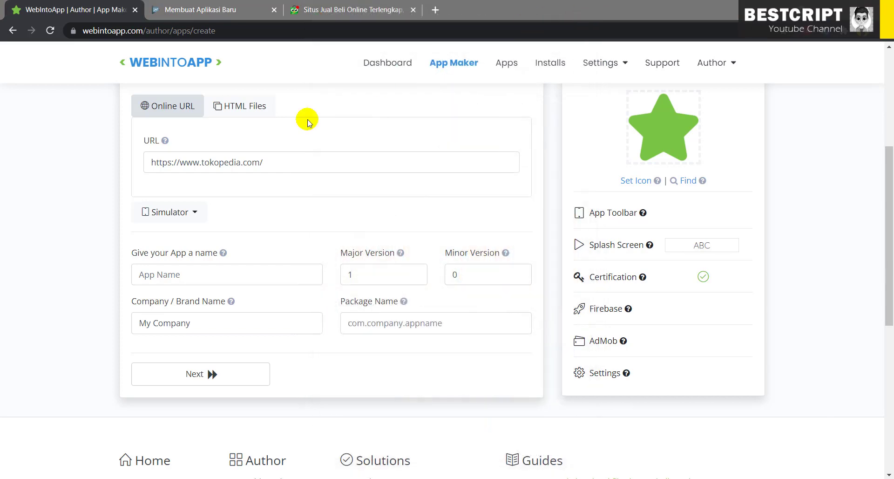
- Name the app TOKOPEDIA, check the new application form in Google Play Console, and return to the App Maker's major version
click(208, 277)
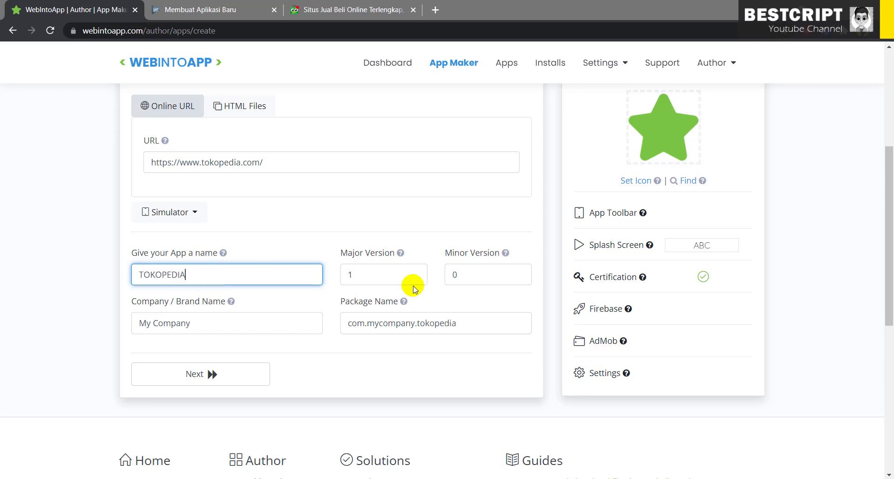
click(383, 279)
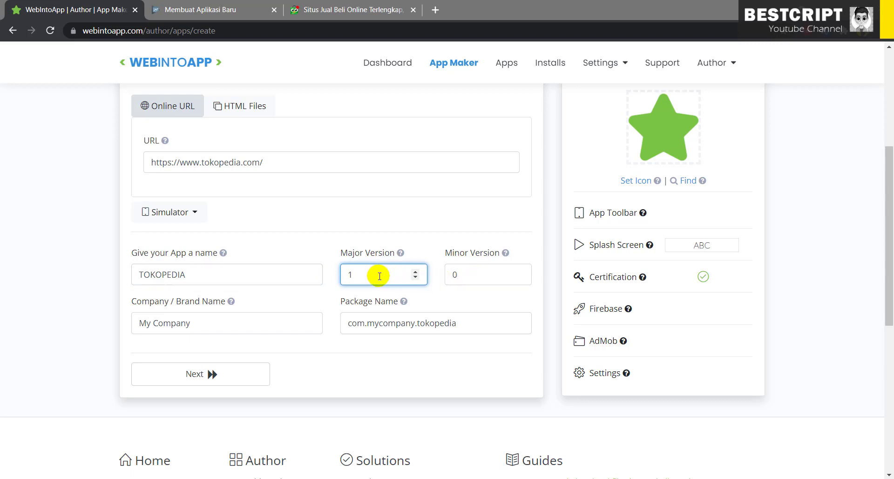
click(170, 13)
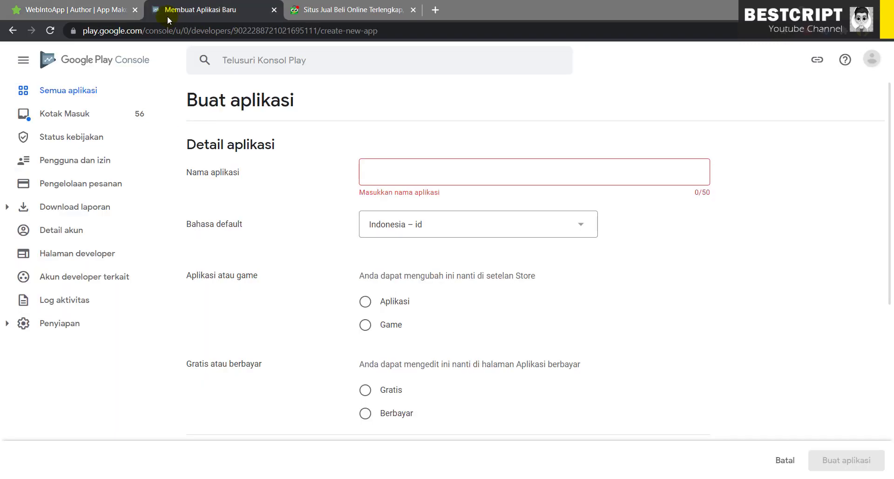
click(62, 11)
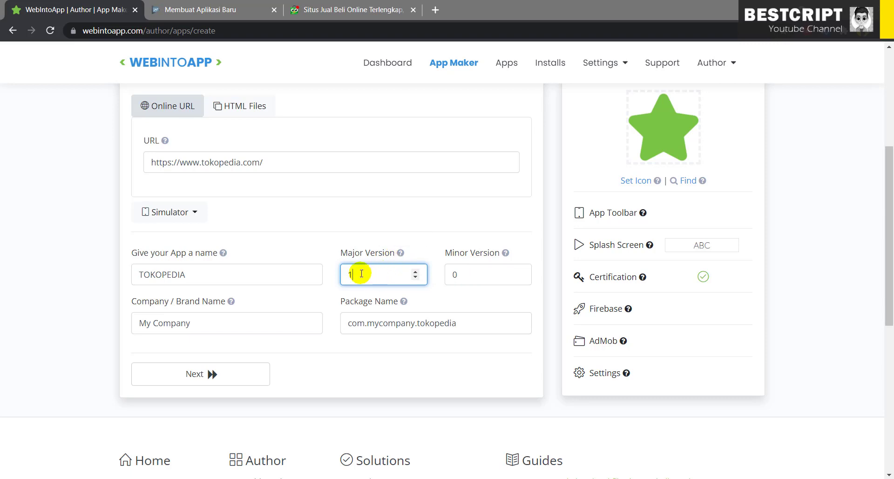
- Try a higher app version by setting the minor version to 3 and the major version to 2
drag(487, 276, 443, 277)
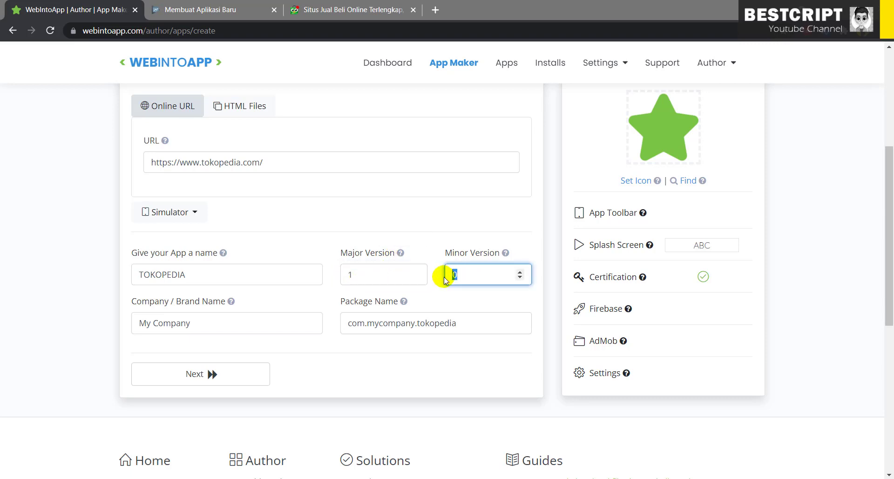
text(1)
drag(463, 278, 450, 279)
text(3)
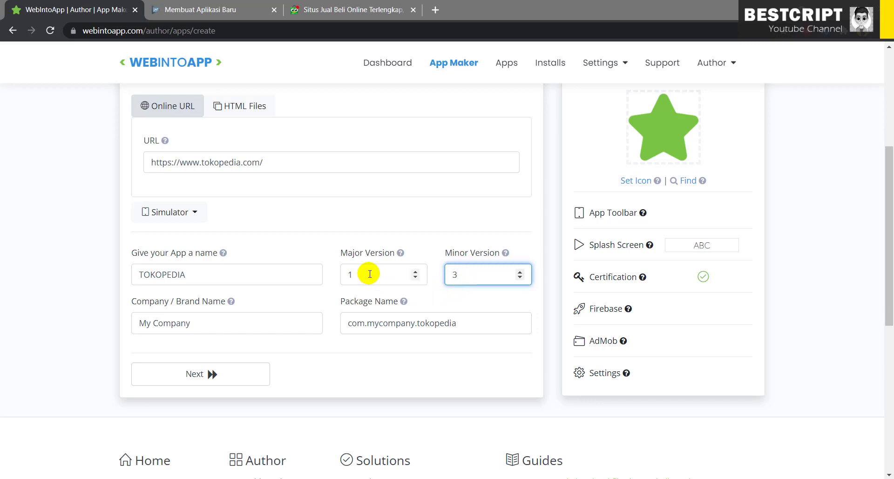
drag(358, 275, 341, 277)
text(2)
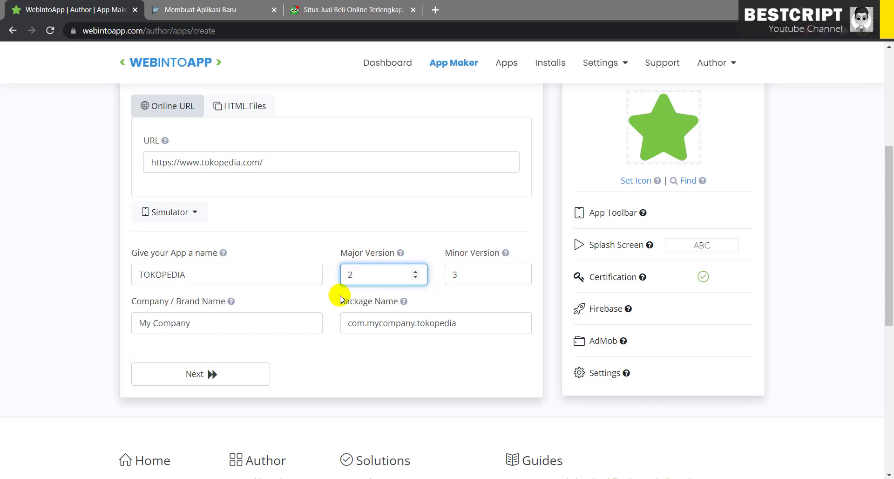
- Revisit the Play Console application form, then restore the App Maker's major version to 1 and minor version to 0
drag(466, 275, 445, 277)
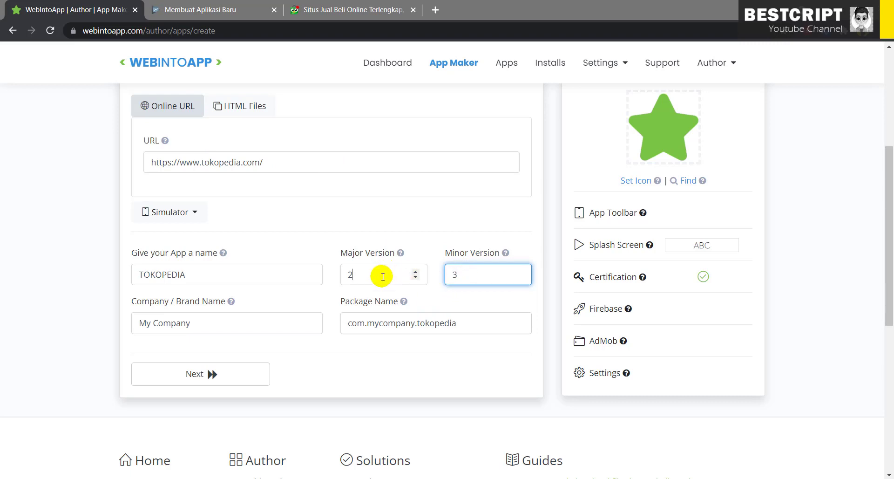
key(shift+Tab)
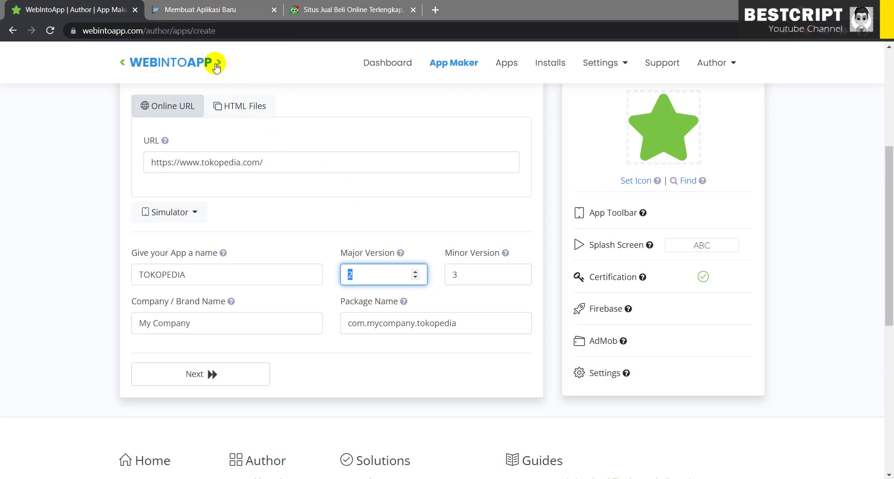
click(204, 14)
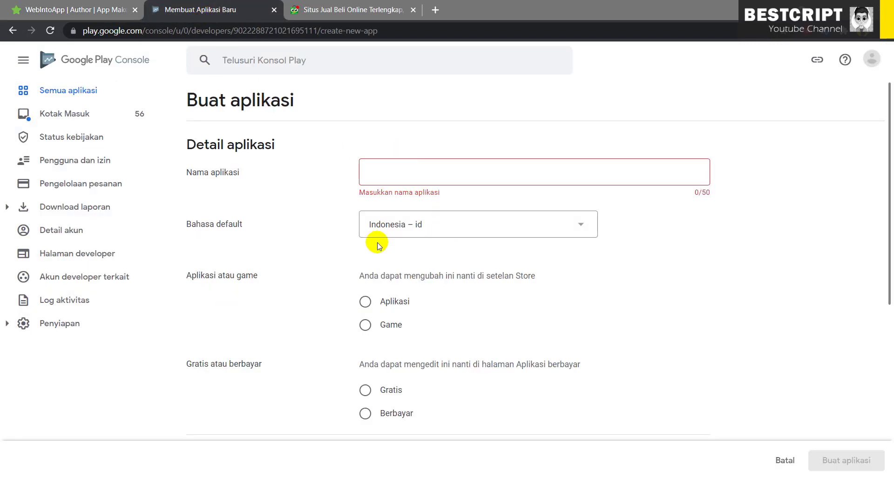
click(80, 10)
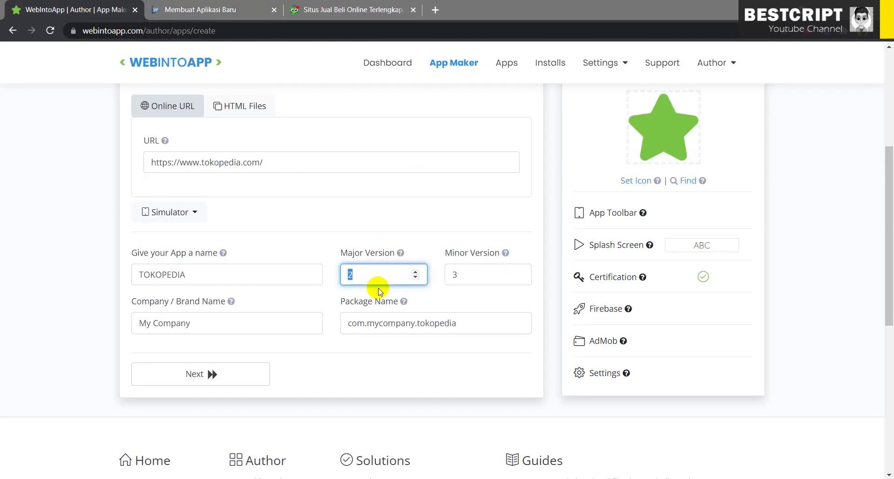
text(1)
key(Tab)
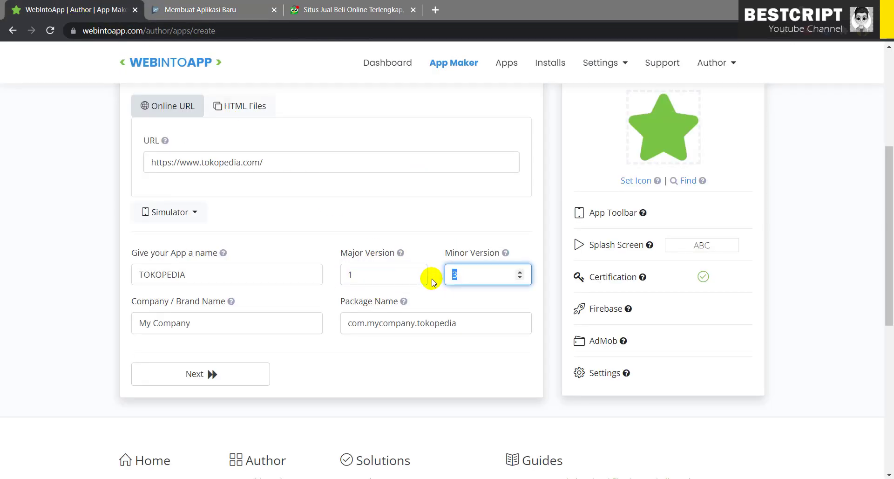
text(0)
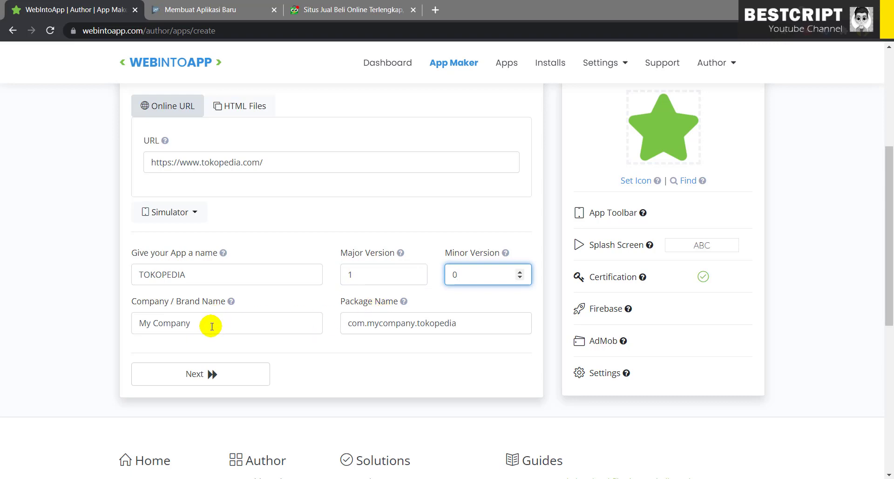
- Replace the default company or brand name with tokopediacorp
drag(209, 325, 125, 326)
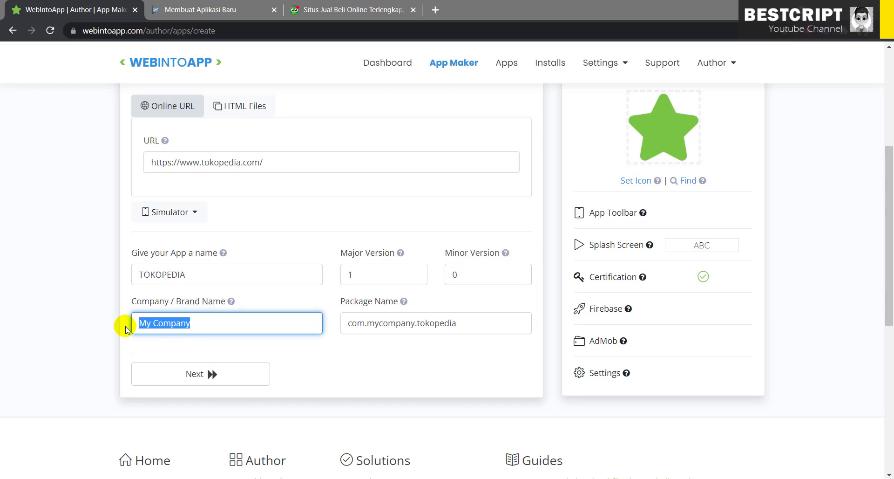
text(tokop)
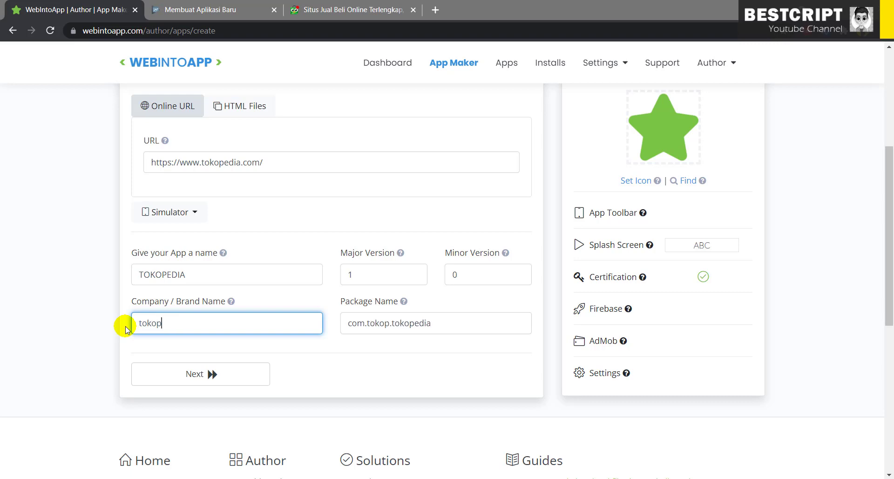
text(edia)
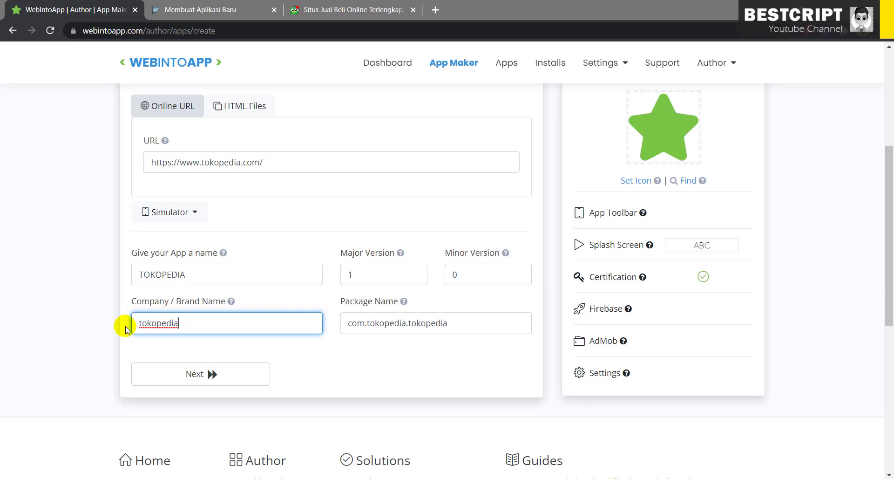
text(corp)
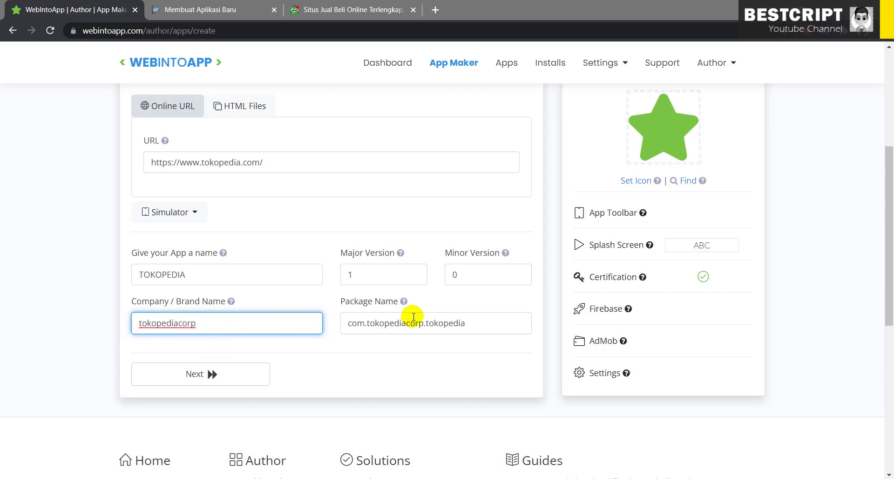
- Try to set the app icon to the red delivery-scooter image from the Saved Pictures folder in Pictures
scroll(615, 289, up, 3)
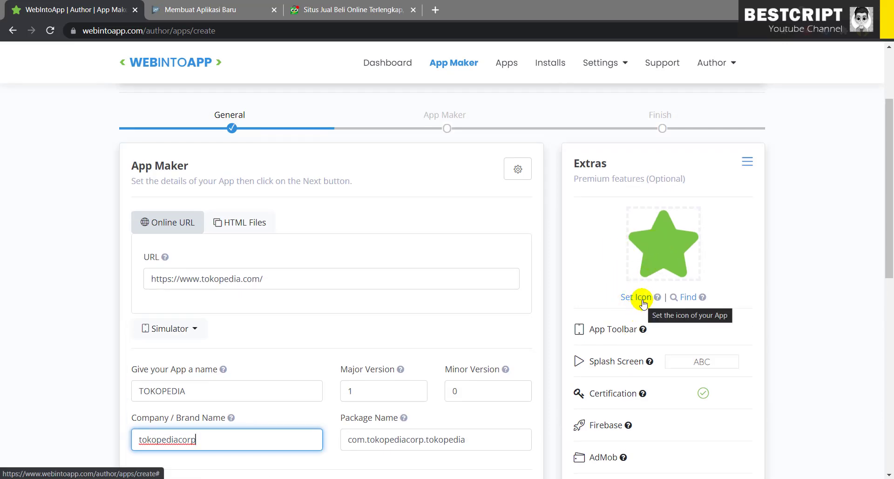
click(655, 244)
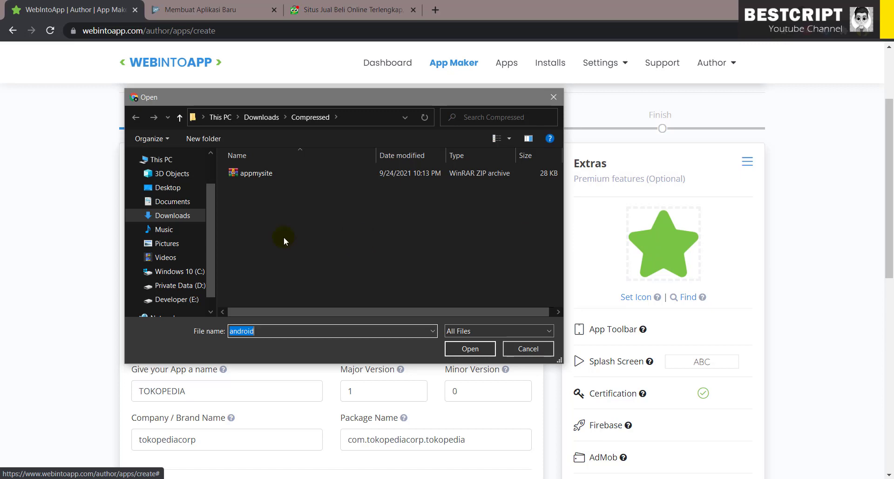
click(174, 243)
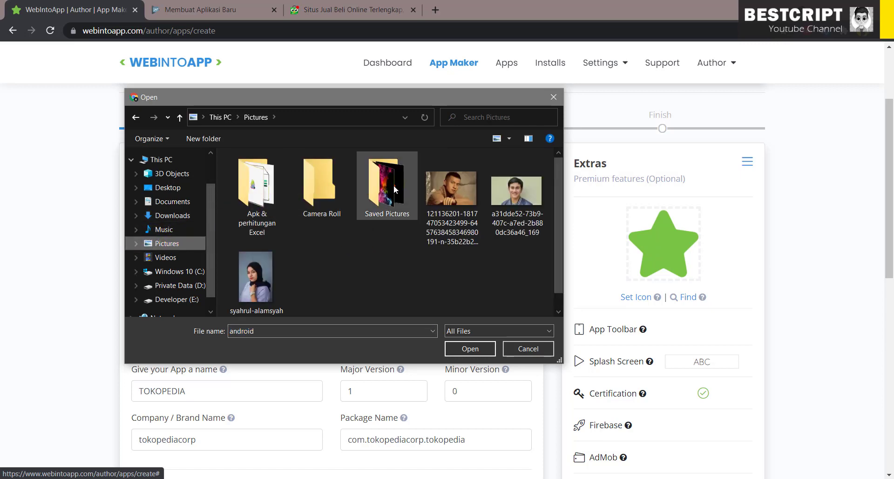
double_click(394, 189)
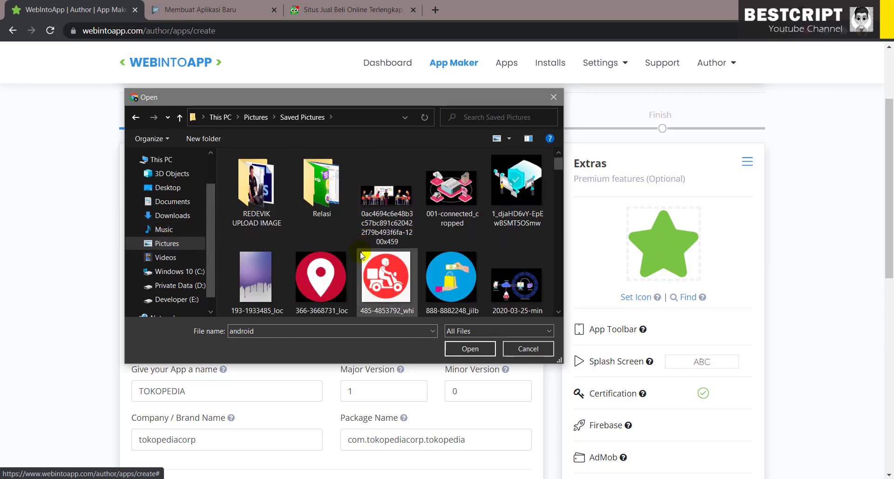
double_click(372, 275)
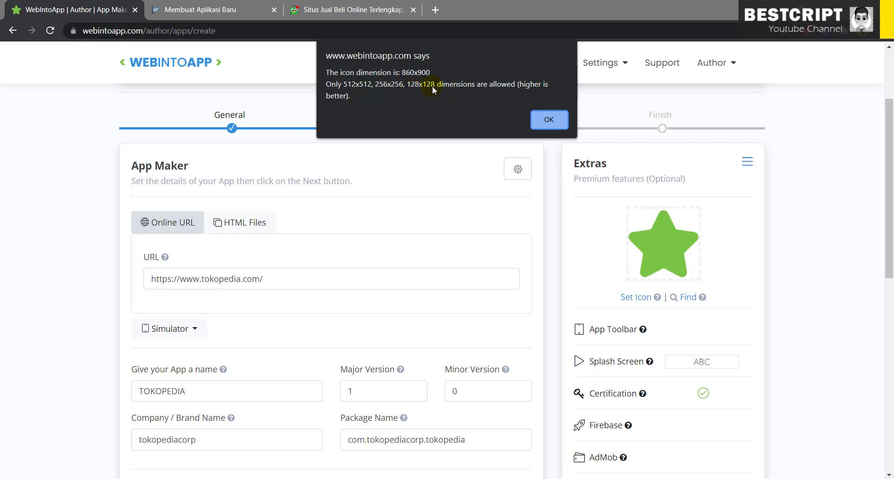
- Dismiss the icon size alert and set the app icon to the red document-and-magnifier image 1803330 from the Saved Pictures folder
click(549, 120)
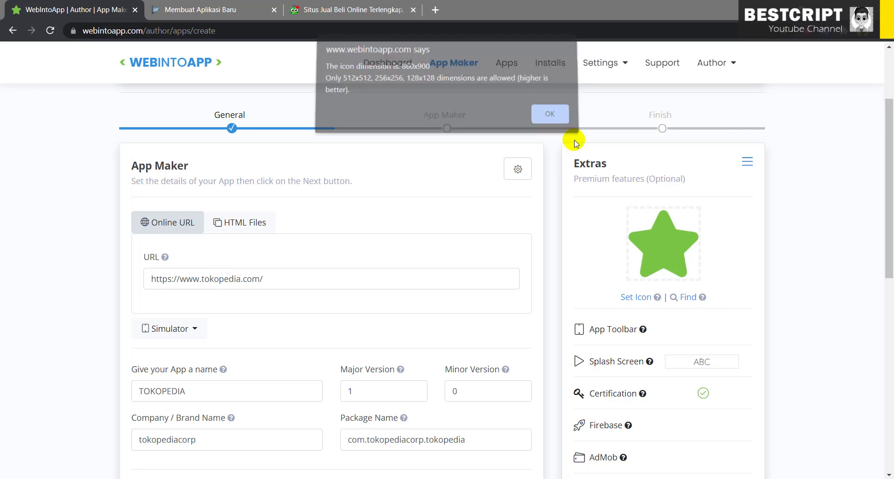
click(638, 297)
scroll(362, 242, down, 5)
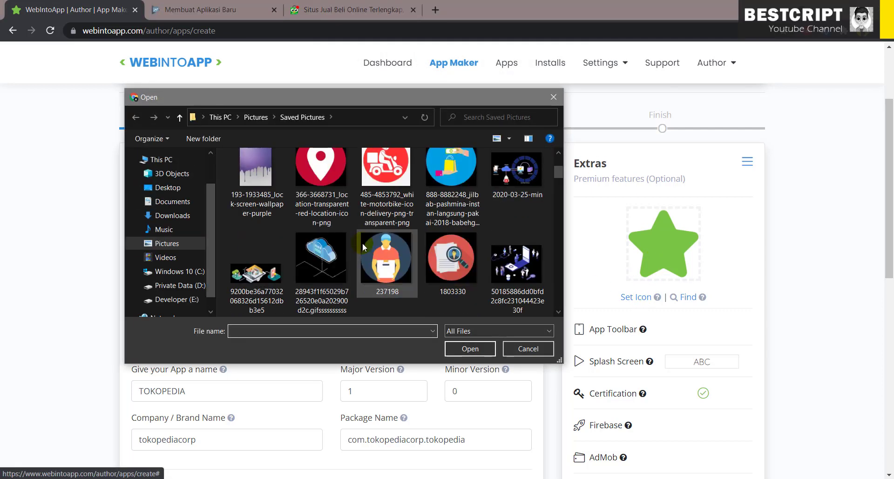
double_click(454, 187)
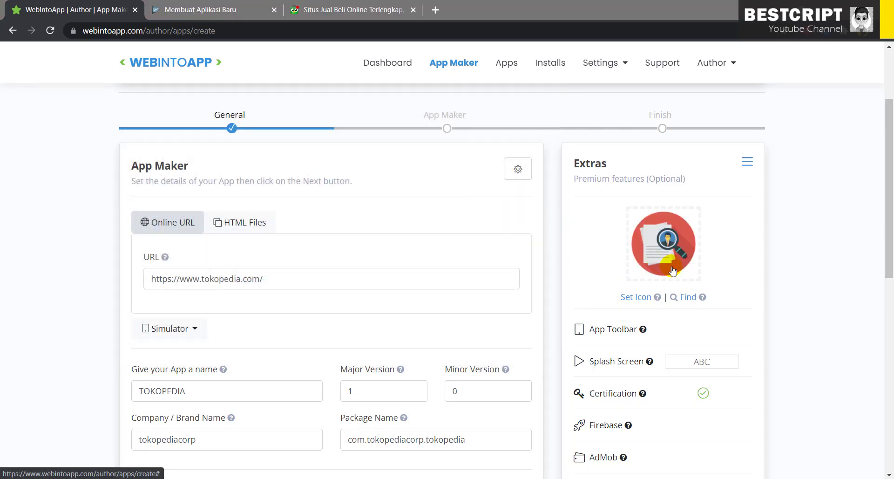
- Review the app details form and the device sizes offered by the simulator
scroll(615, 300, down, 1)
scroll(615, 300, down, 2)
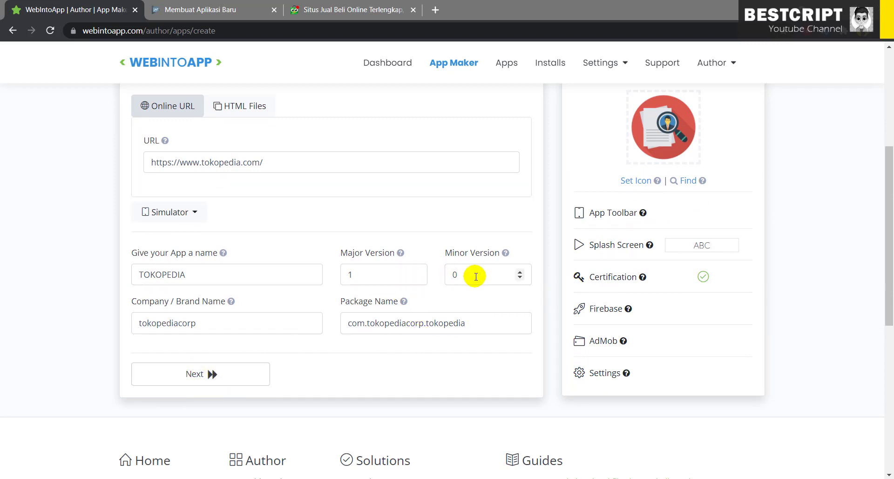
scroll(199, 260, up, 3)
click(201, 329)
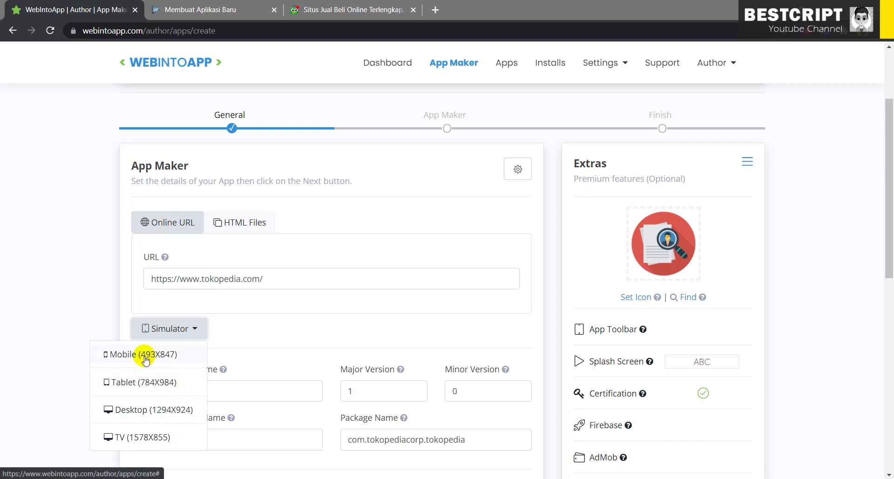
click(314, 311)
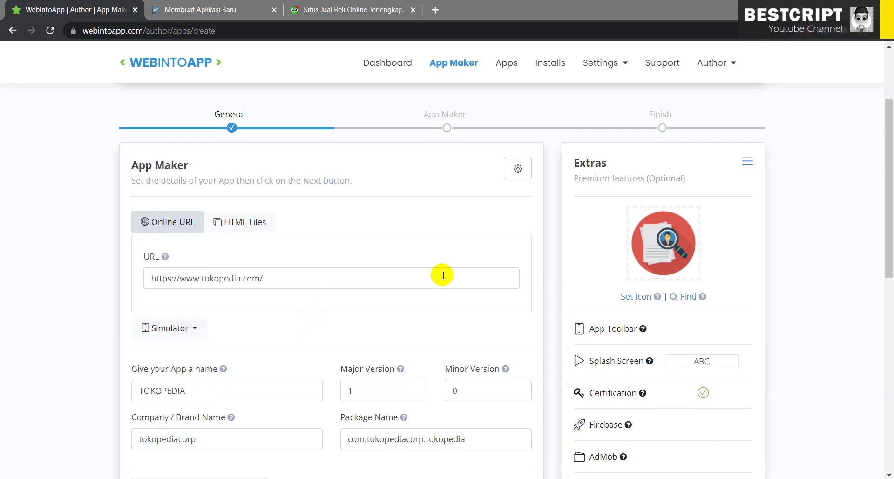
scroll(438, 275, down, 4)
scroll(265, 309, up, 4)
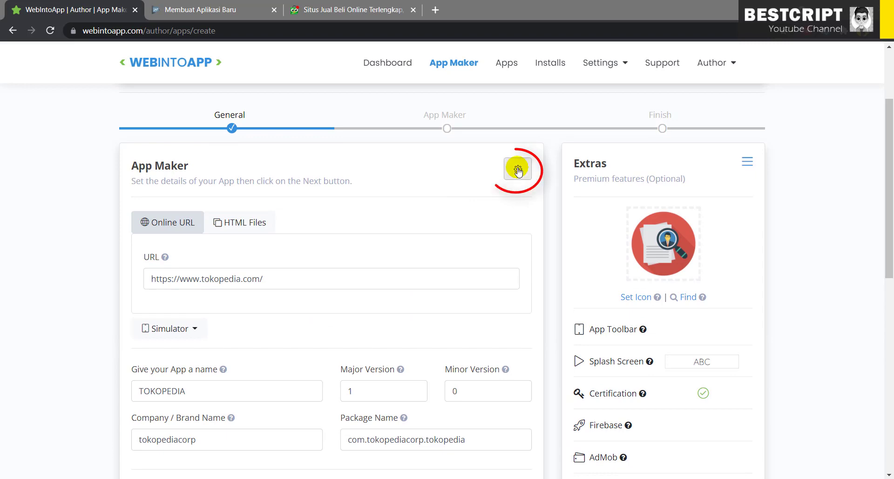
- In the general app settings, enable Clear Cache On Exit and Zoom Control, keeping Java Script enabled
click(517, 169)
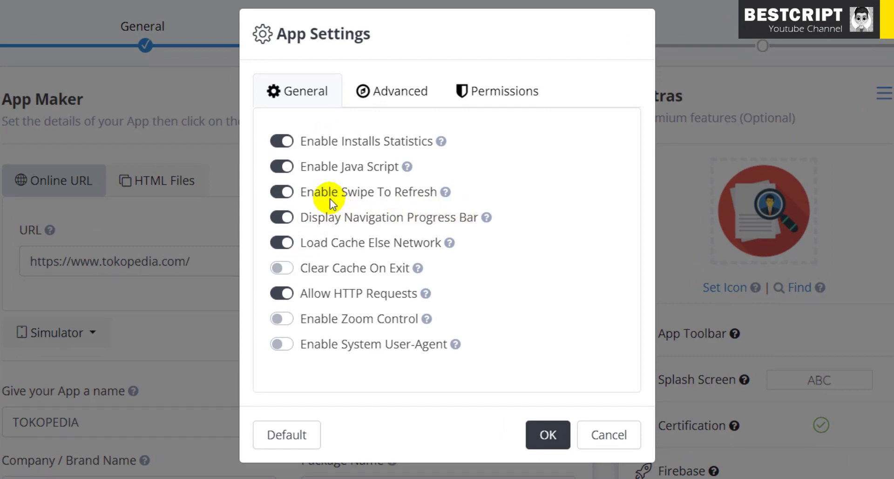
click(291, 165)
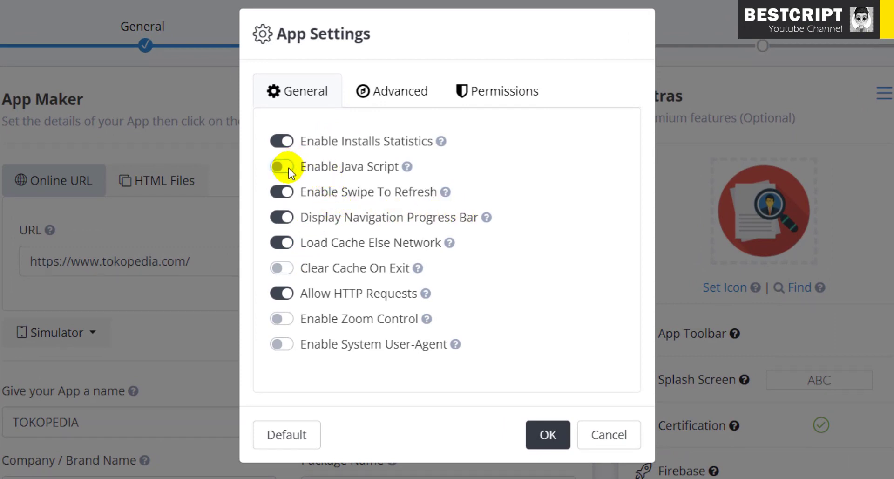
click(288, 167)
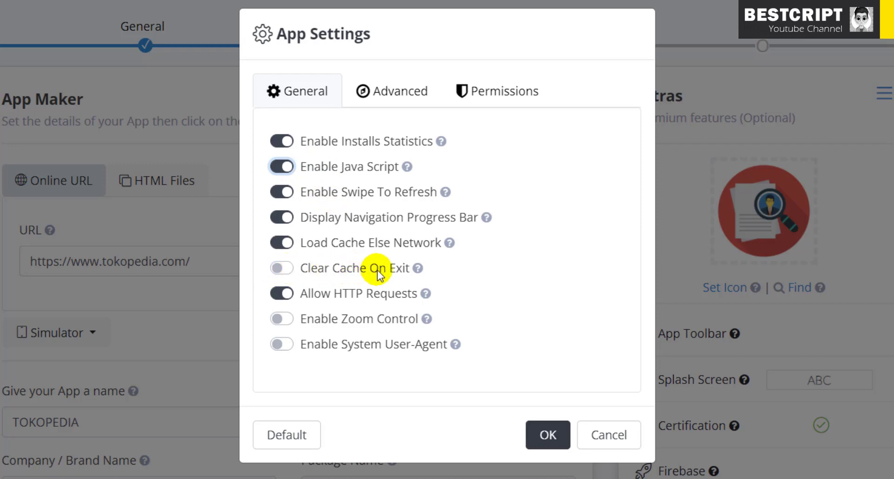
click(282, 268)
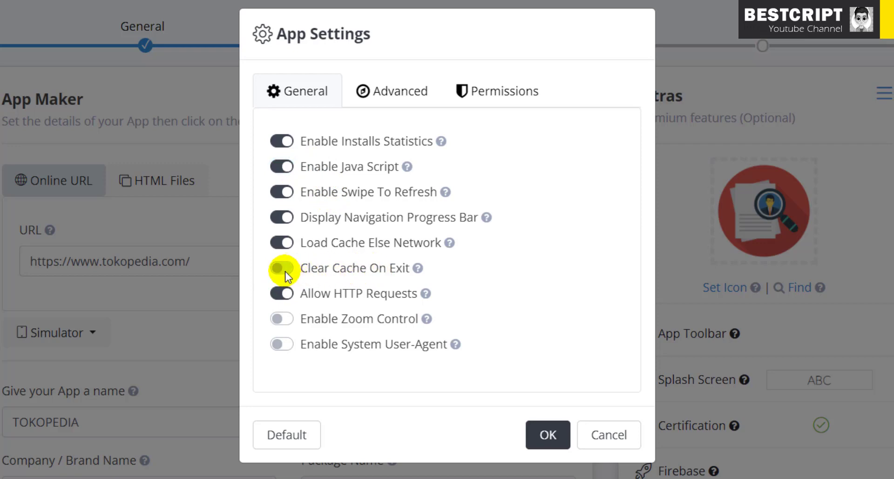
click(288, 320)
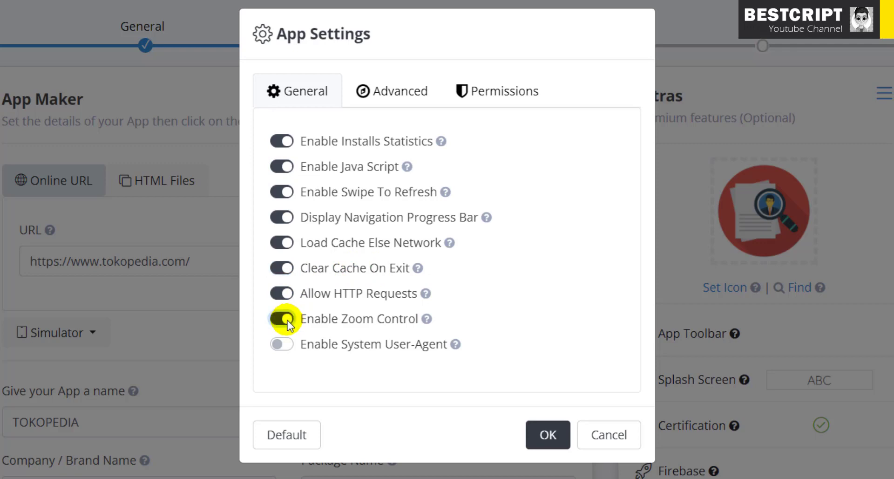
- Examine the New Window choices in the advanced app settings
click(394, 96)
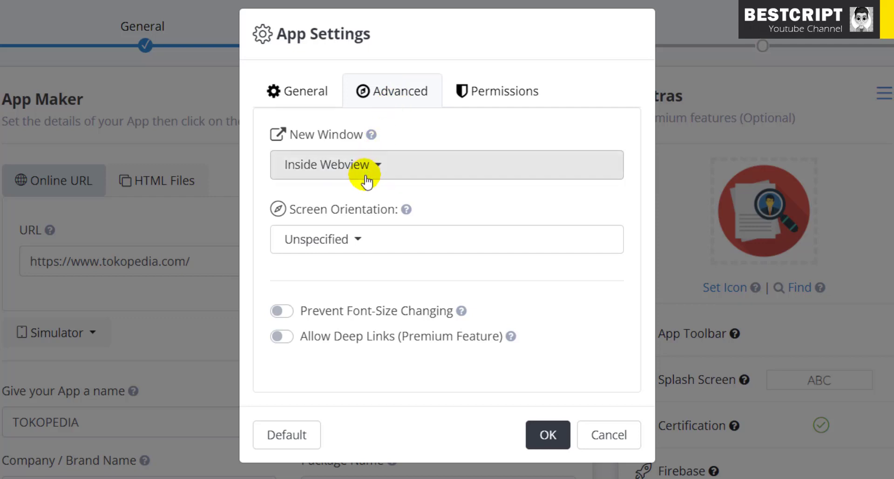
click(374, 169)
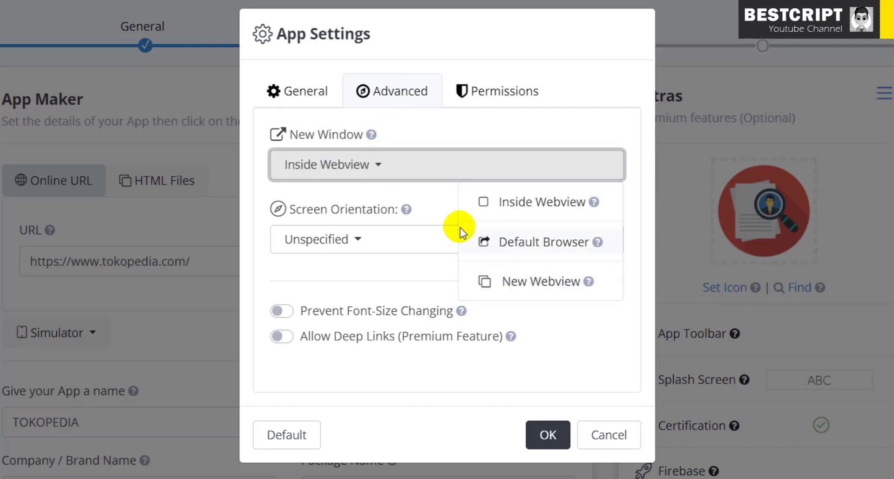
click(381, 169)
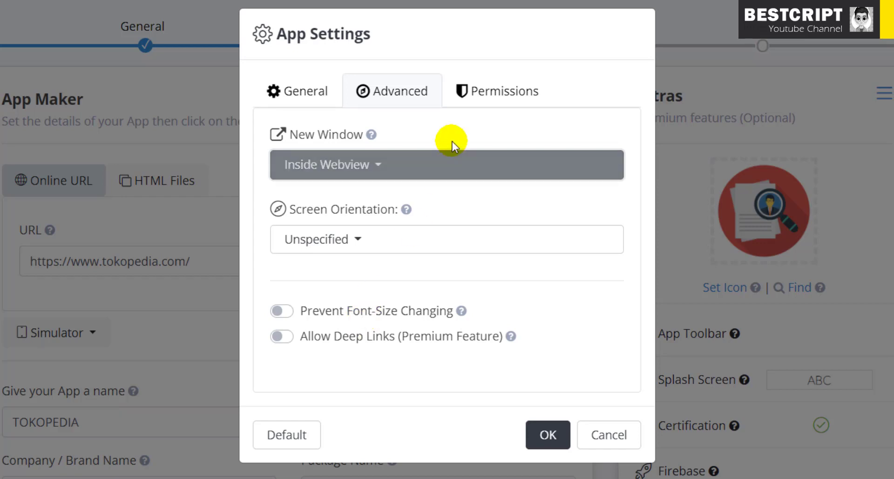
- Add storage, GPS and camera permissions to the app and accept the app settings
click(483, 91)
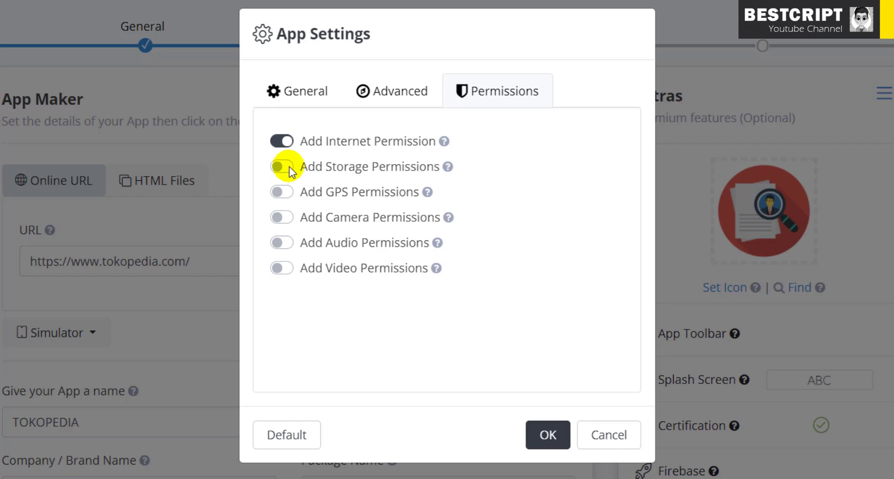
click(284, 194)
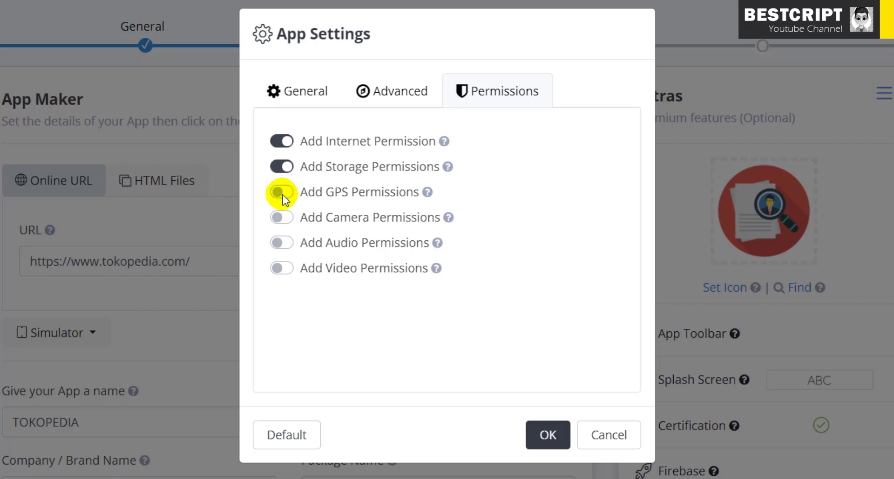
click(283, 194)
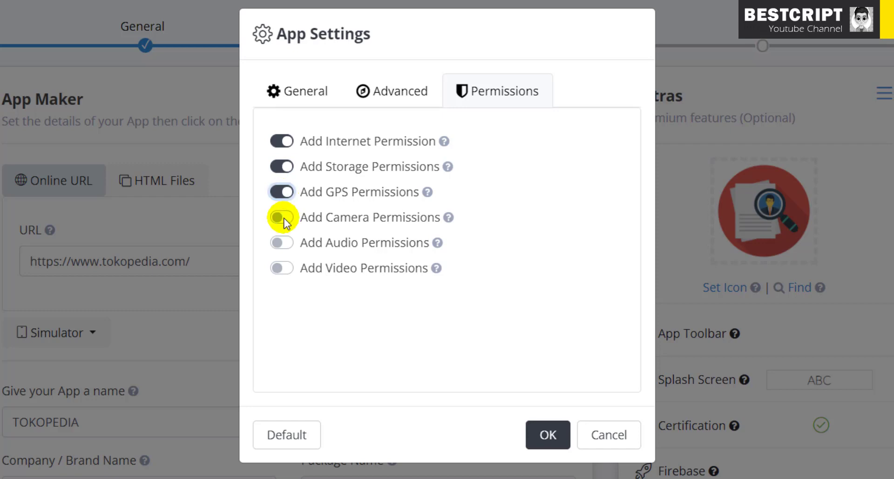
click(283, 217)
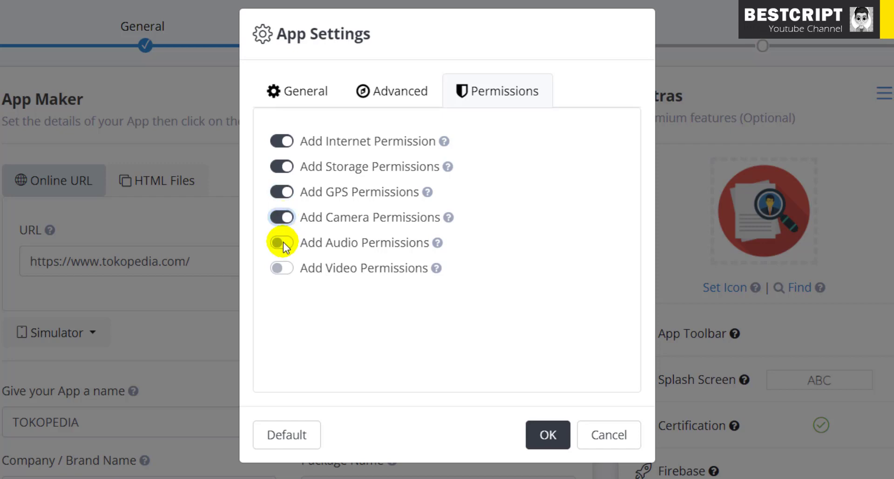
click(277, 270)
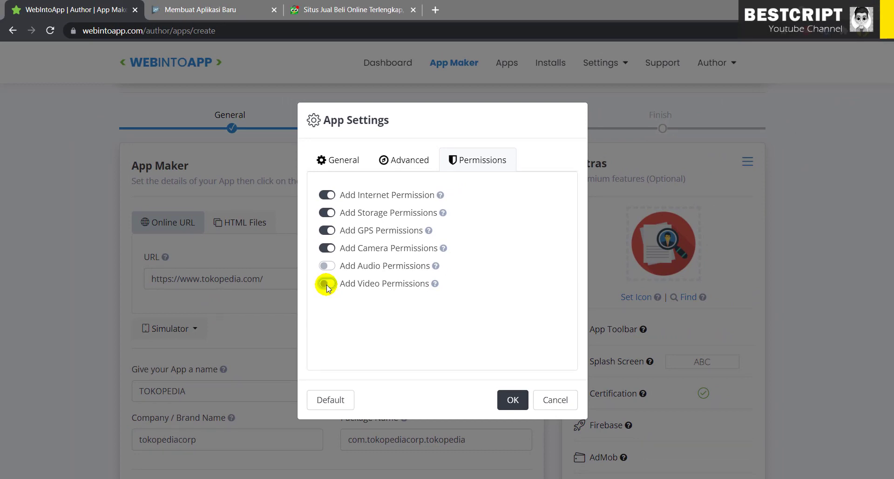
click(513, 399)
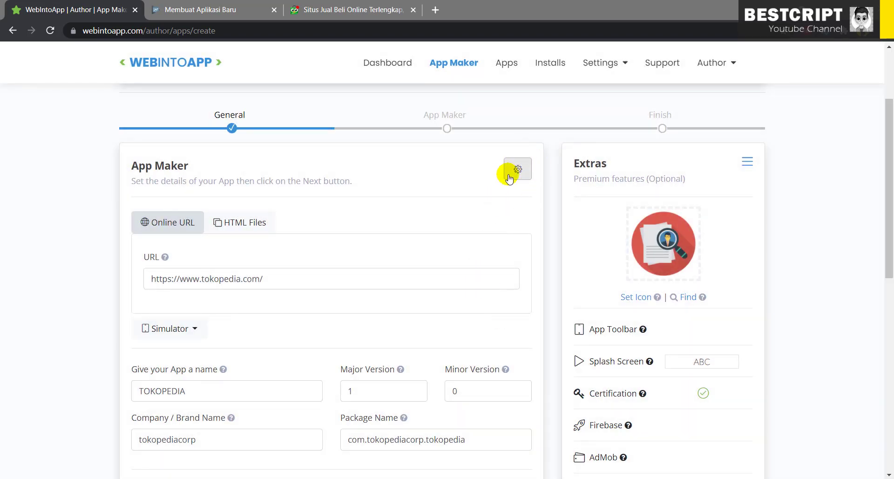
- Open the app's ownership and certification settings and replace the default author name with Bestcript
scroll(481, 297, down, 6)
scroll(669, 175, up, 6)
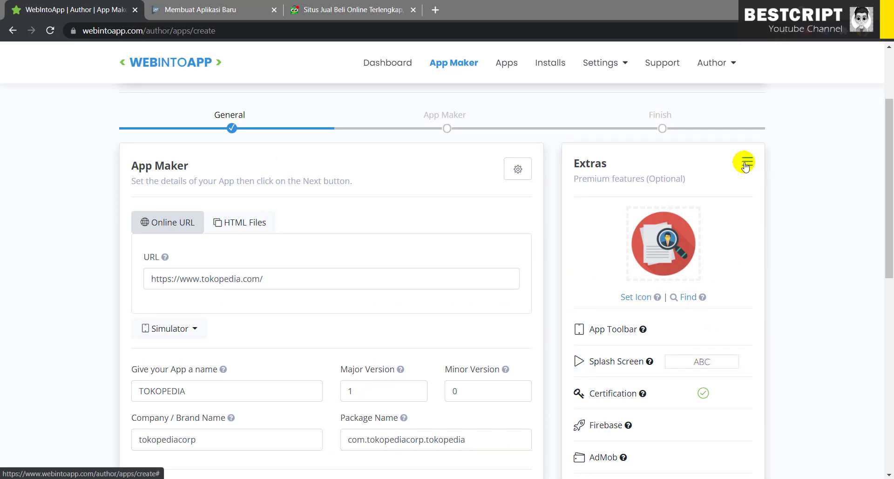
click(745, 163)
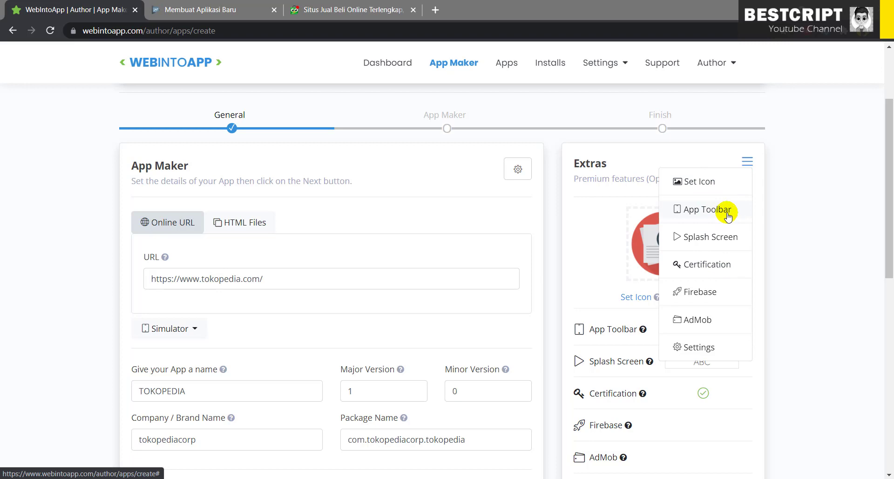
click(716, 263)
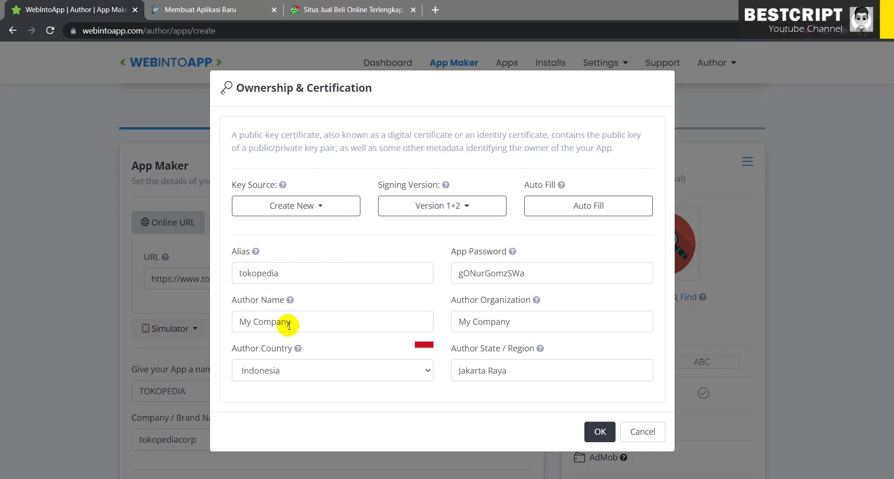
drag(302, 325, 226, 325)
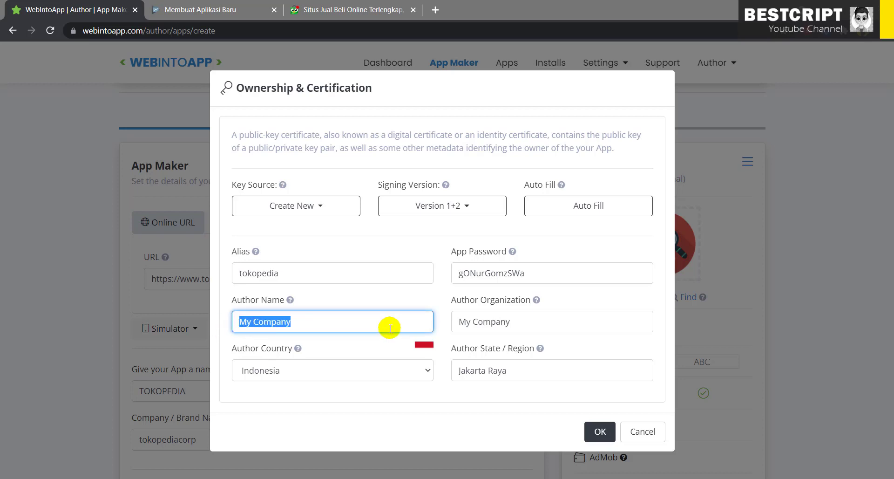
text(Bestcript)
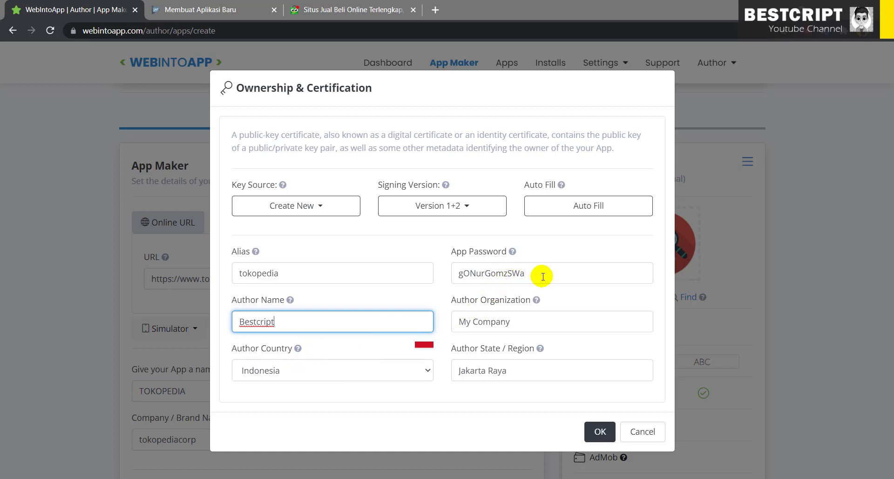
- Set the certificate's author organization to Ecommerce and its state or region to Jakarta
drag(543, 277, 454, 273)
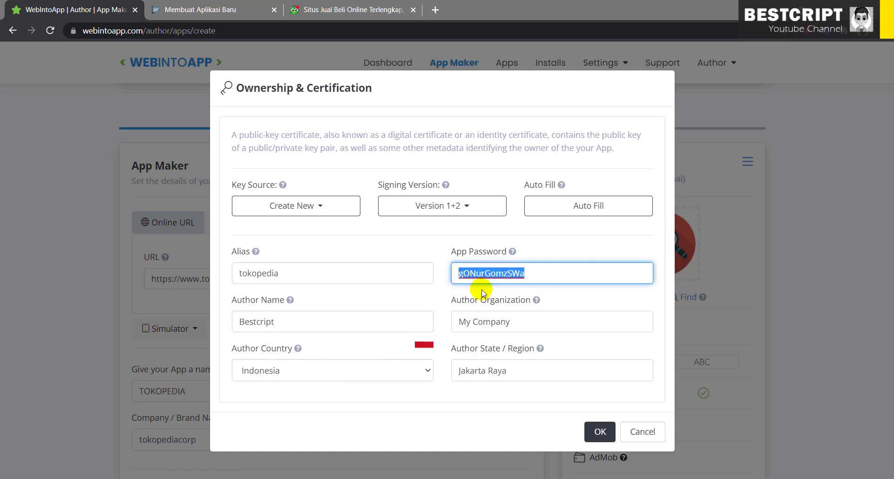
drag(533, 273, 457, 278)
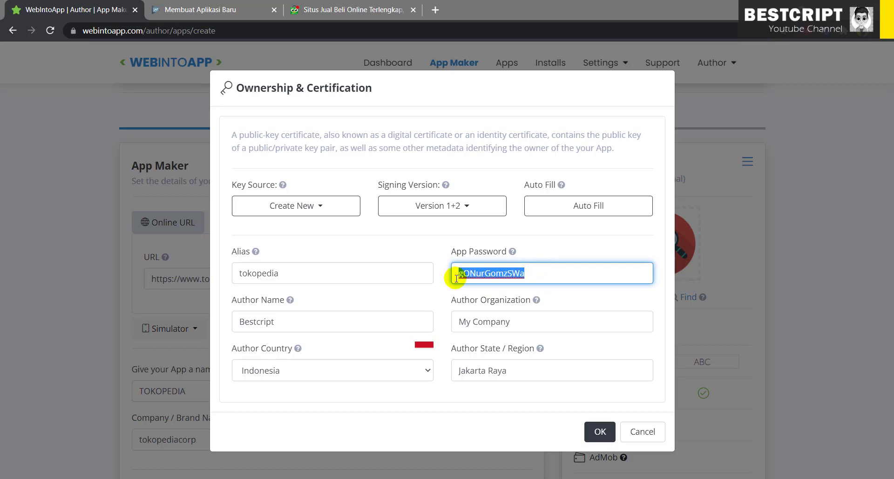
drag(529, 320, 443, 326)
text(De)
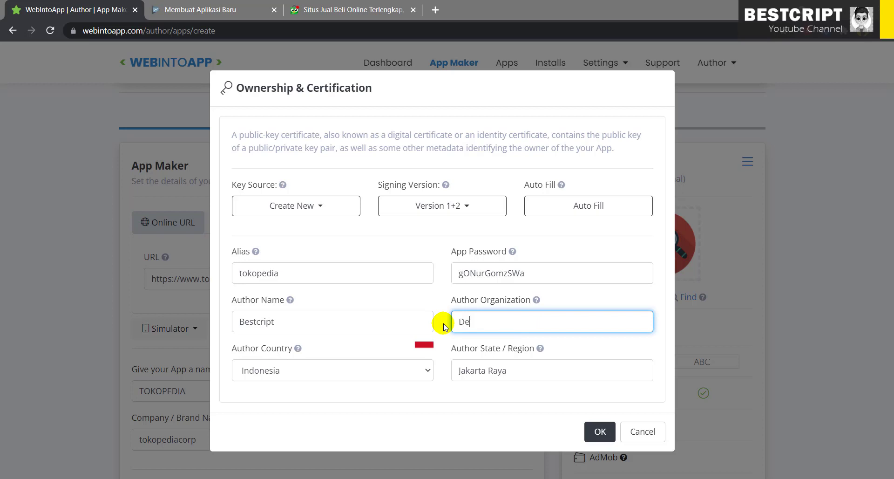
key(BackSpace)
key(BackSpace)
key(BackSpace)
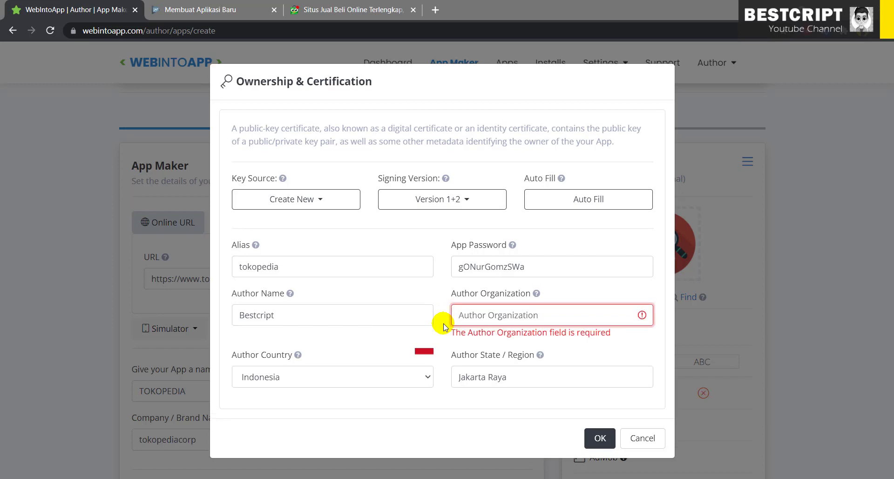
text(Ecommerce)
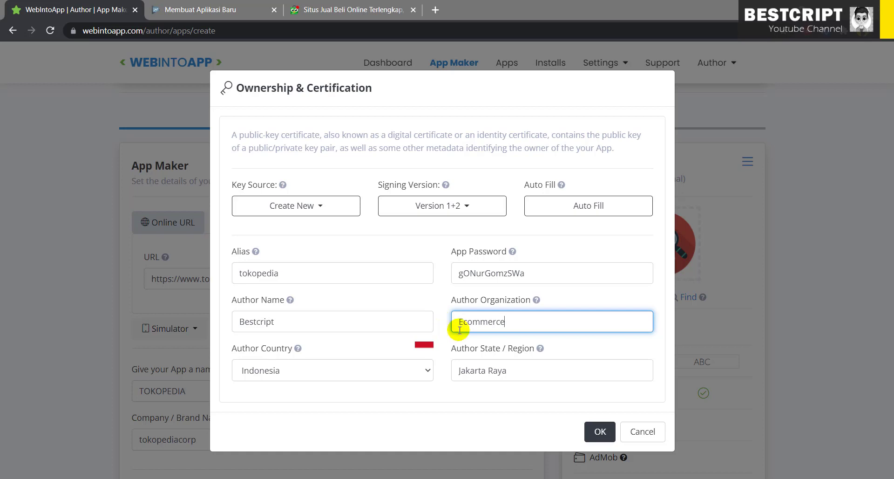
key(Tab)
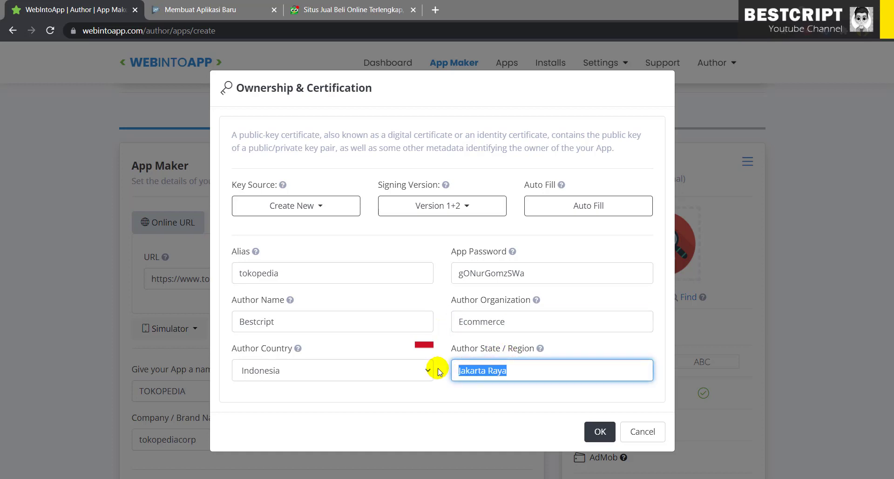
text(j)
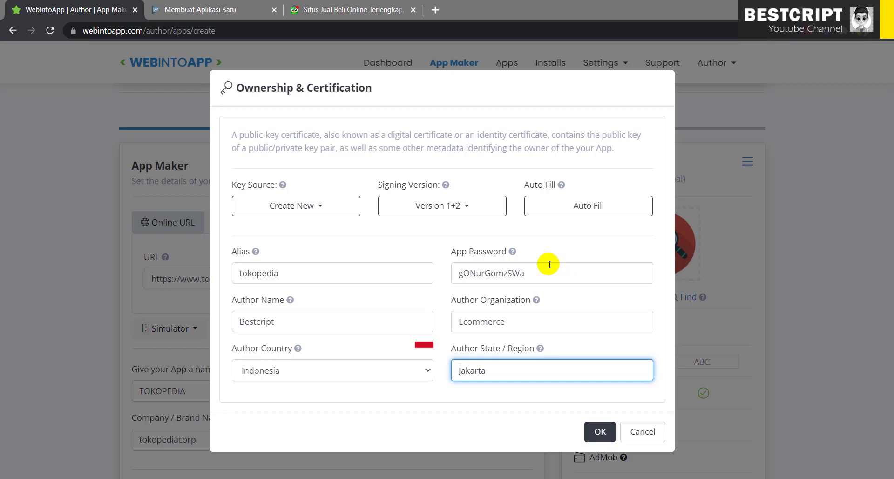
- Examine the key source and signing version choices for the app's certificate
click(578, 210)
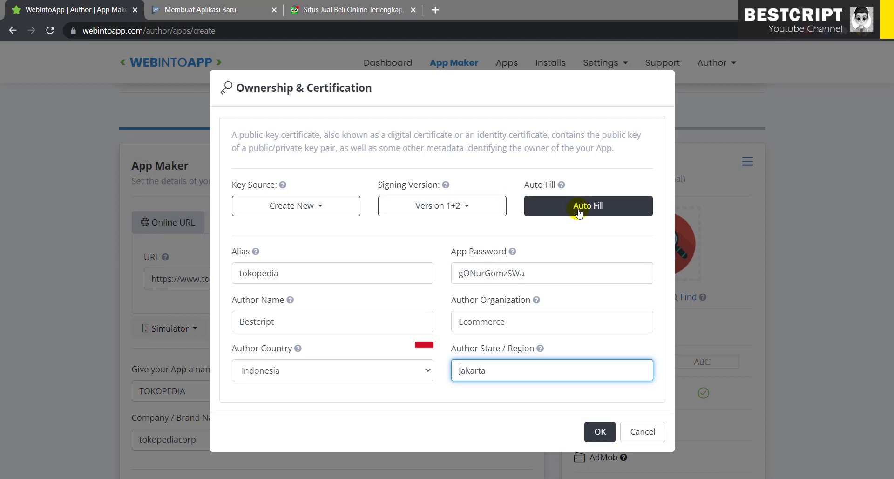
click(318, 208)
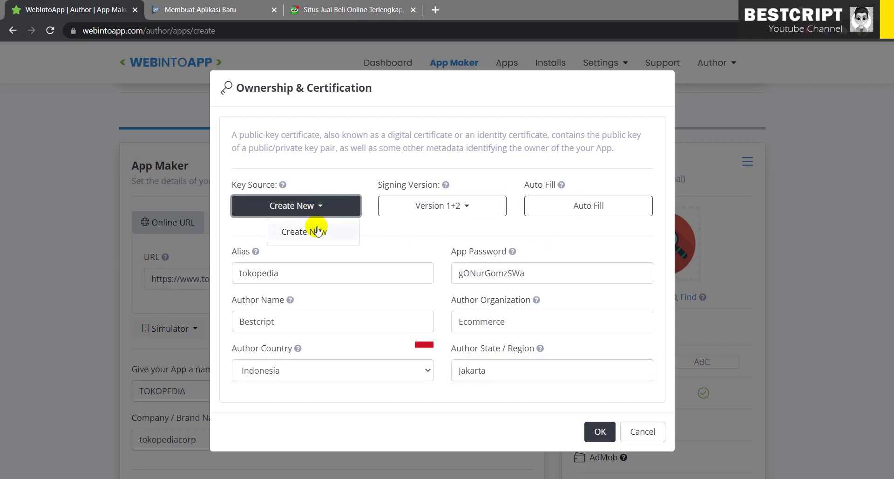
click(395, 227)
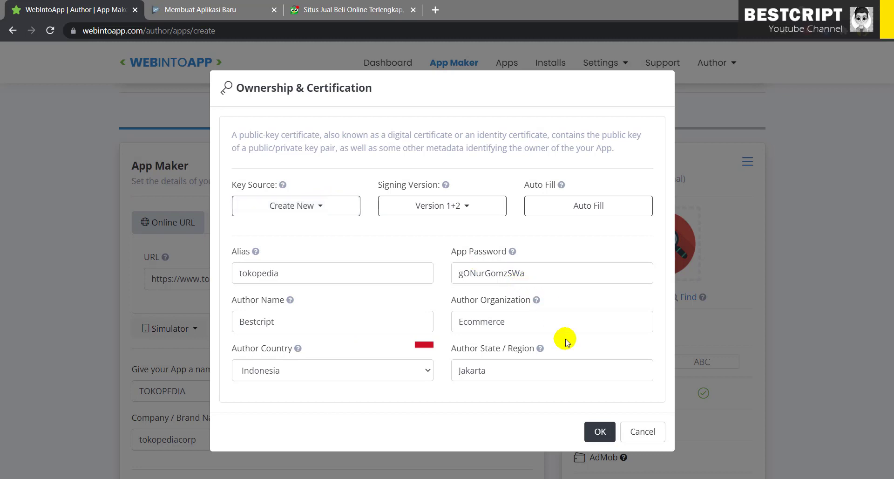
click(462, 207)
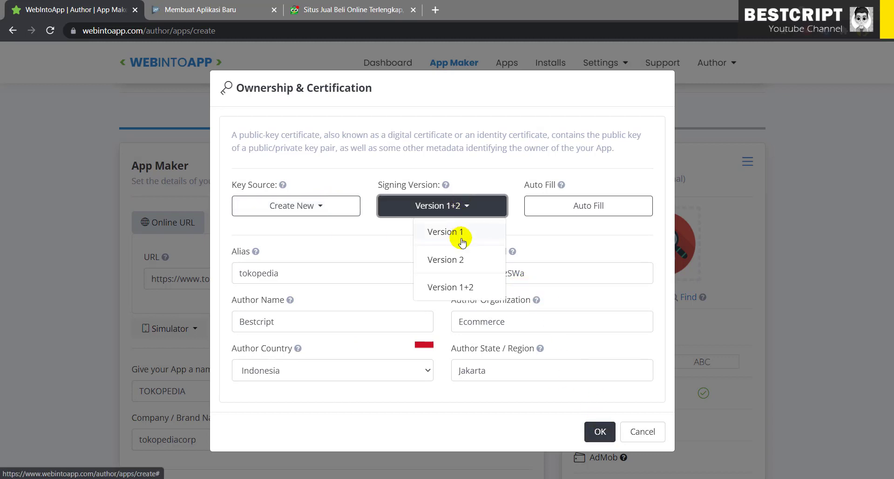
click(513, 232)
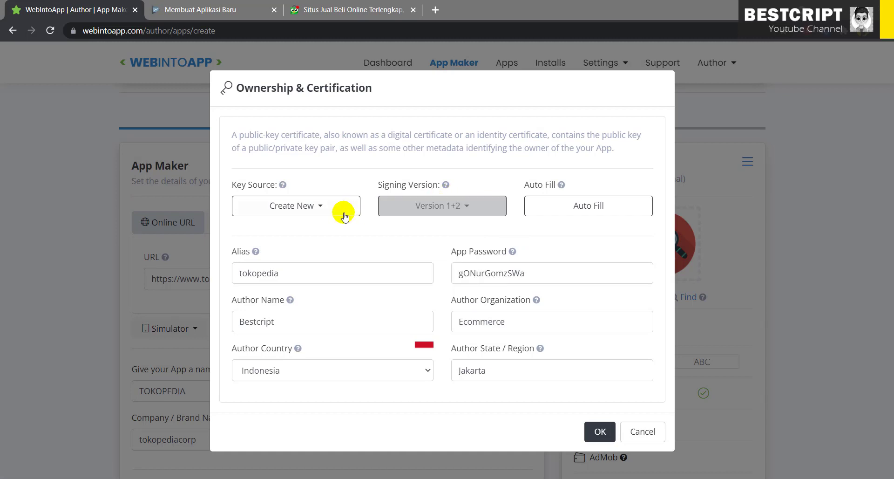
click(314, 205)
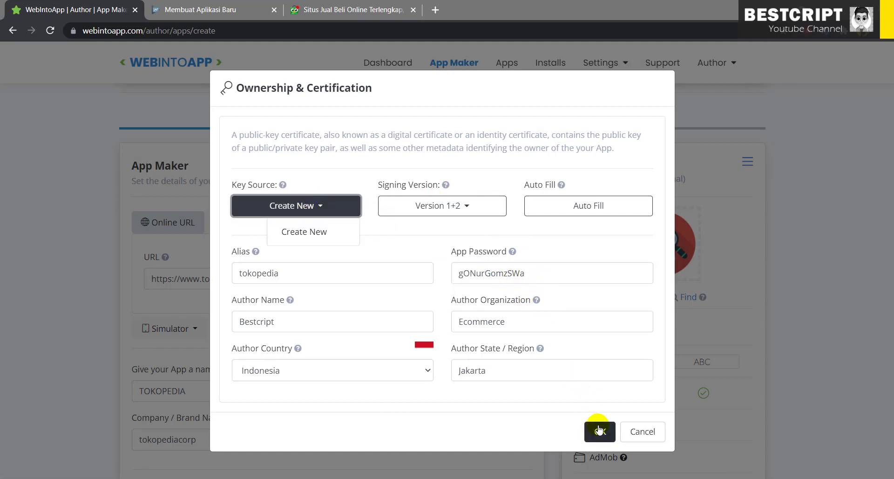
click(330, 228)
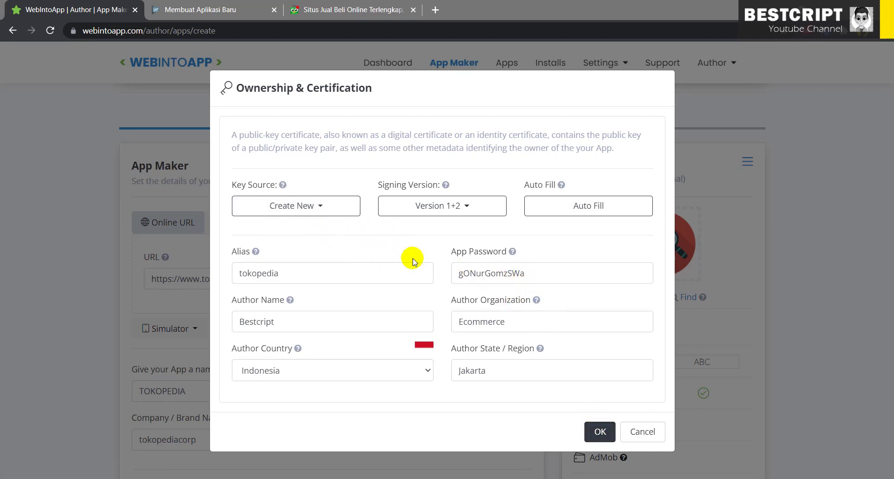
click(316, 210)
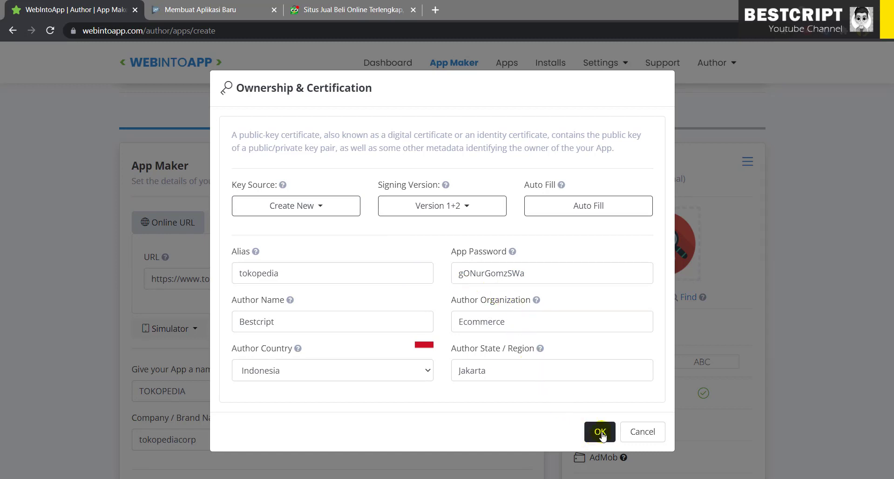
- Auto-fill the certification fields, including the app password, and accept the ownership and certification settings
drag(539, 275, 457, 276)
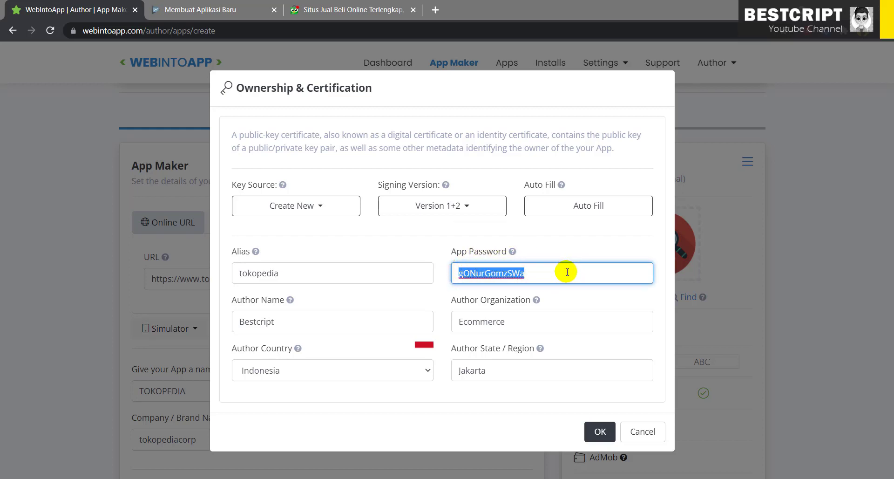
click(600, 432)
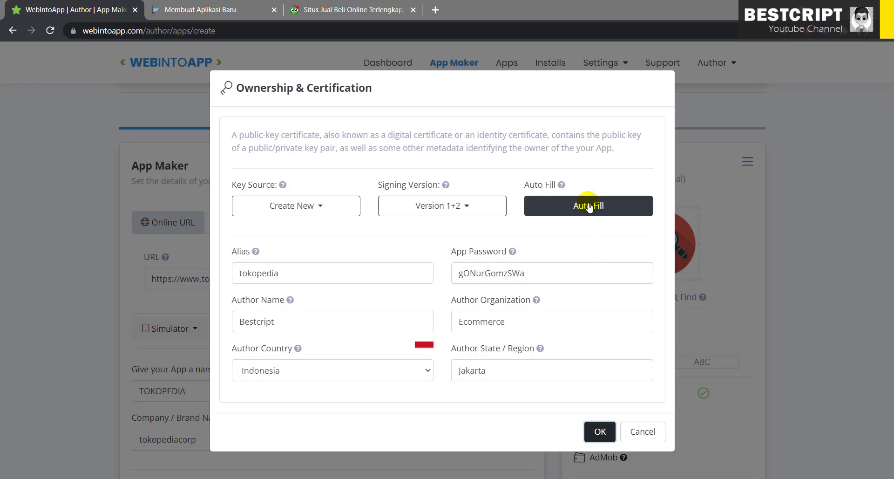
mouse_move(562, 185)
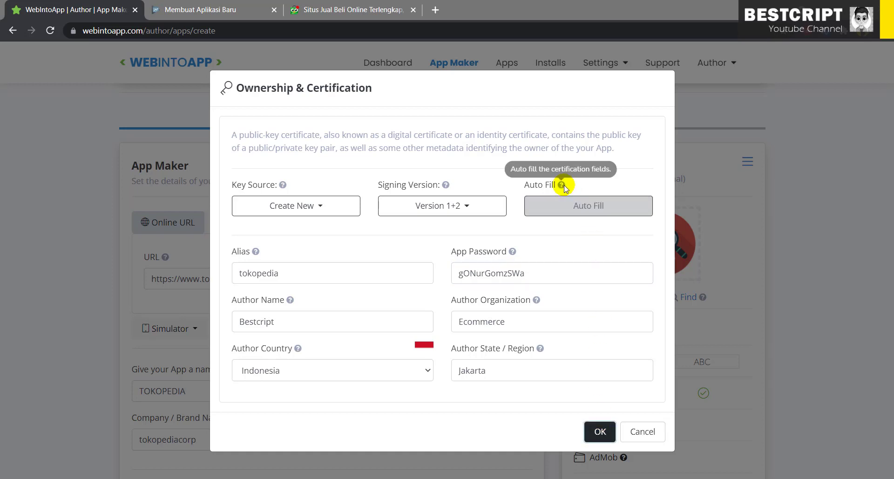
click(567, 210)
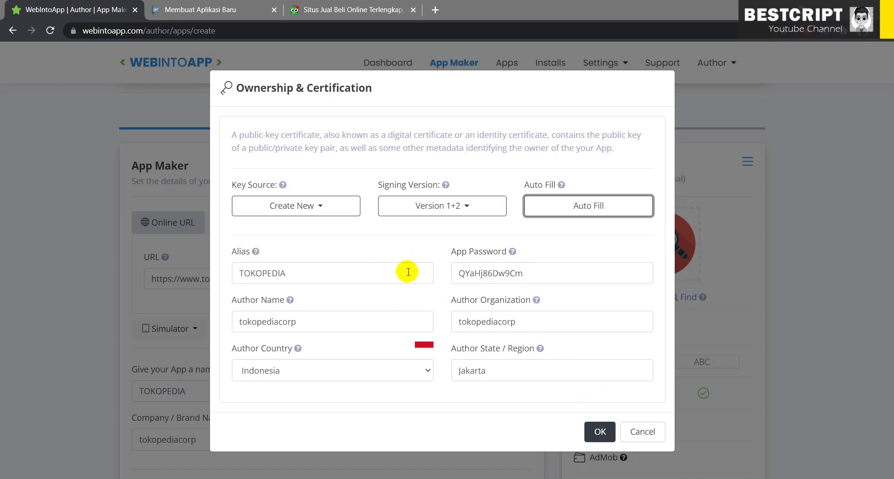
drag(312, 323, 206, 325)
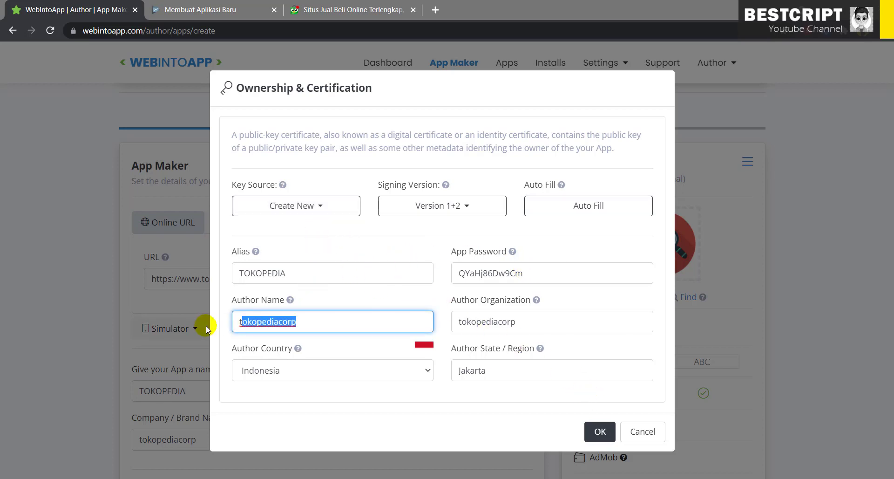
drag(561, 324, 459, 325)
click(600, 433)
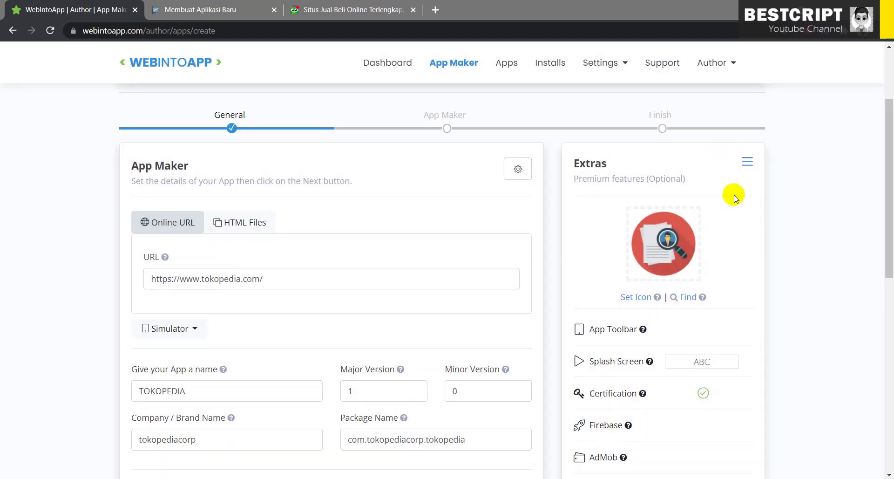
- Open the app toolbar settings and set the toolbar's background color to green #00c92b
click(746, 162)
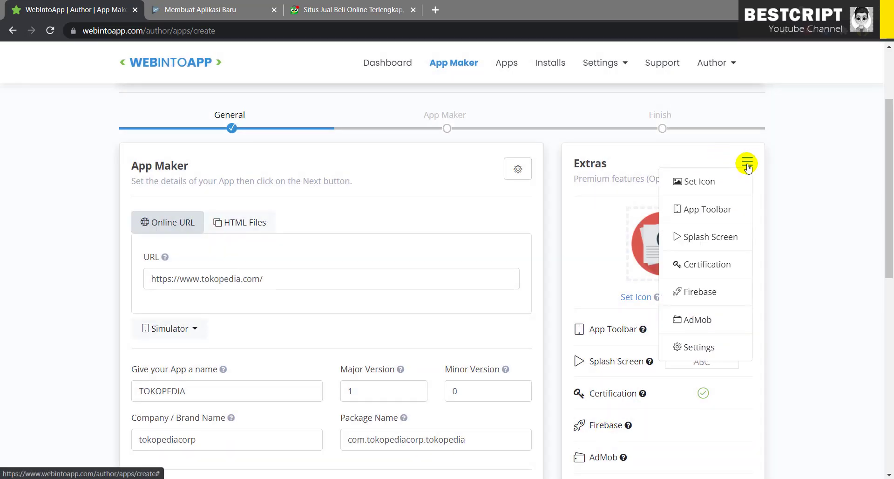
click(714, 214)
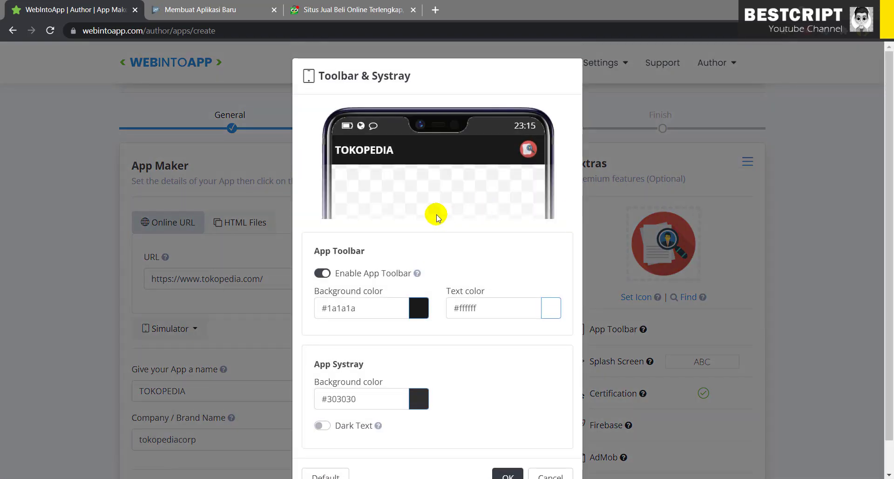
click(420, 309)
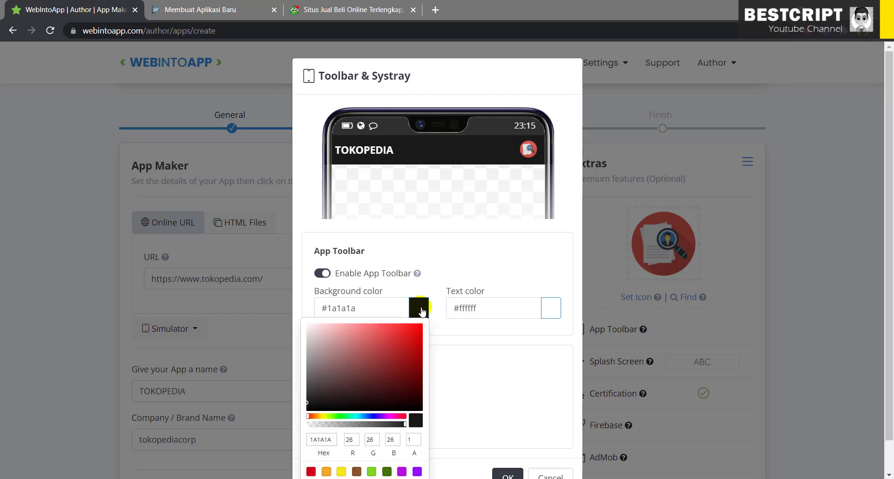
click(360, 416)
drag(368, 401, 415, 279)
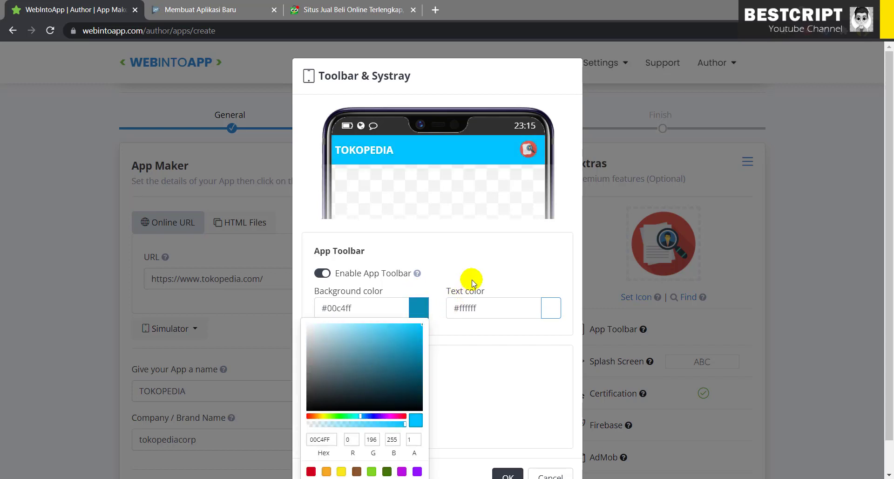
click(474, 281)
click(419, 308)
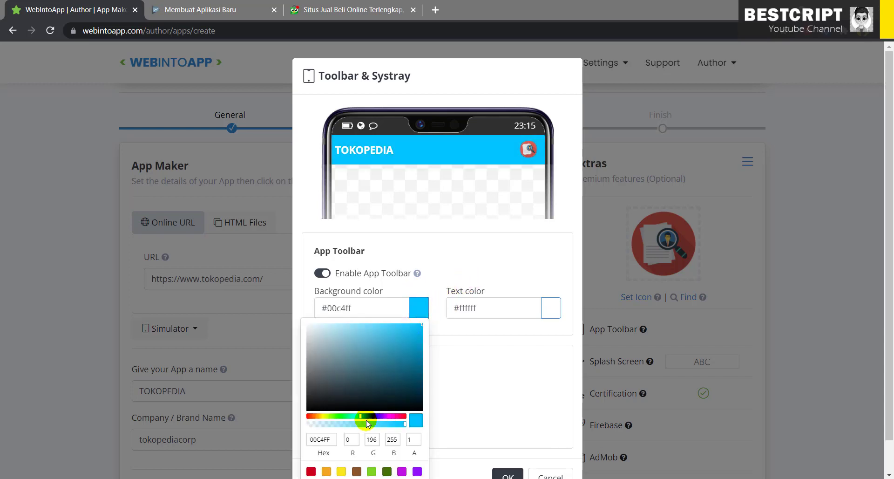
drag(366, 419, 347, 419)
click(354, 416)
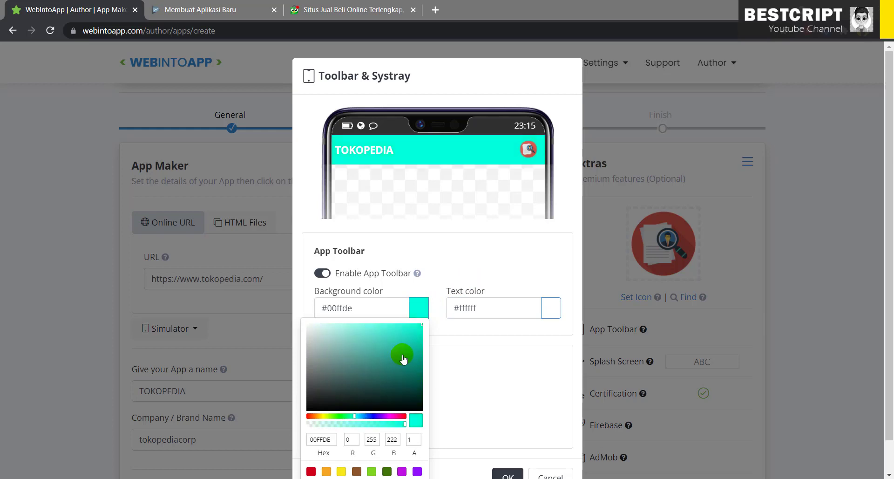
click(343, 415)
drag(392, 349, 434, 341)
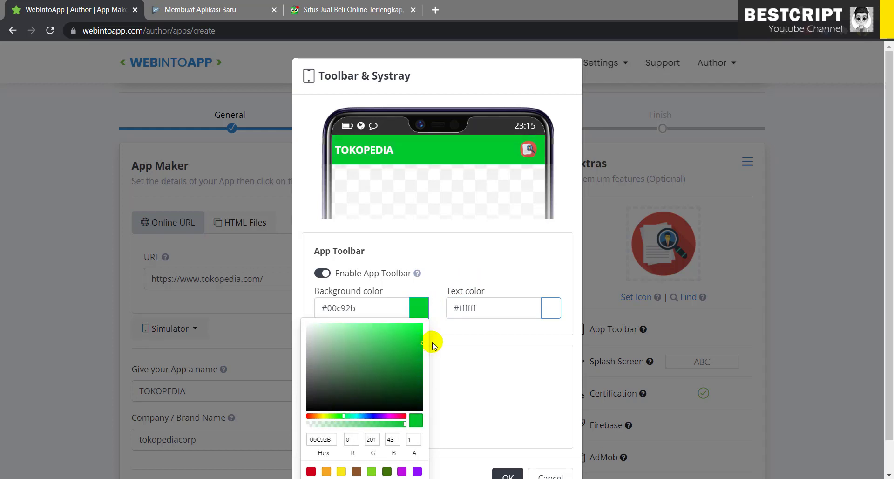
click(434, 342)
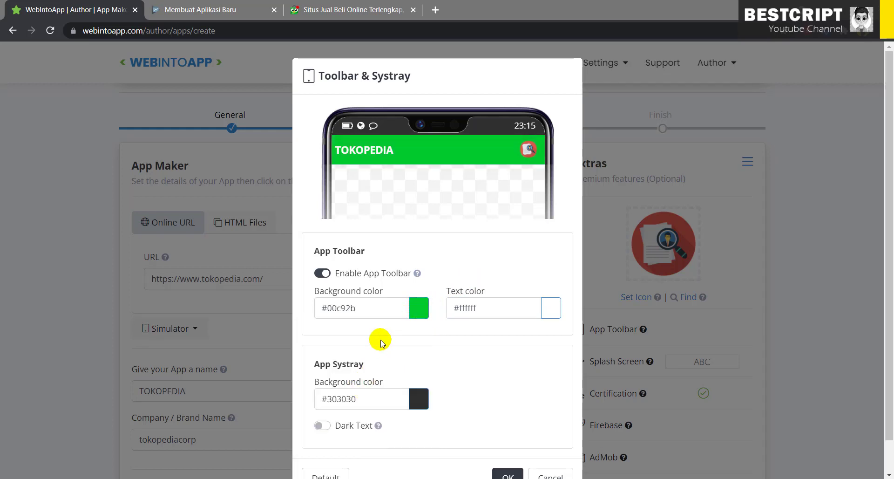
- Try the dark text option for the app systray and accept the toolbar and systray settings
scroll(390, 339, down, 1)
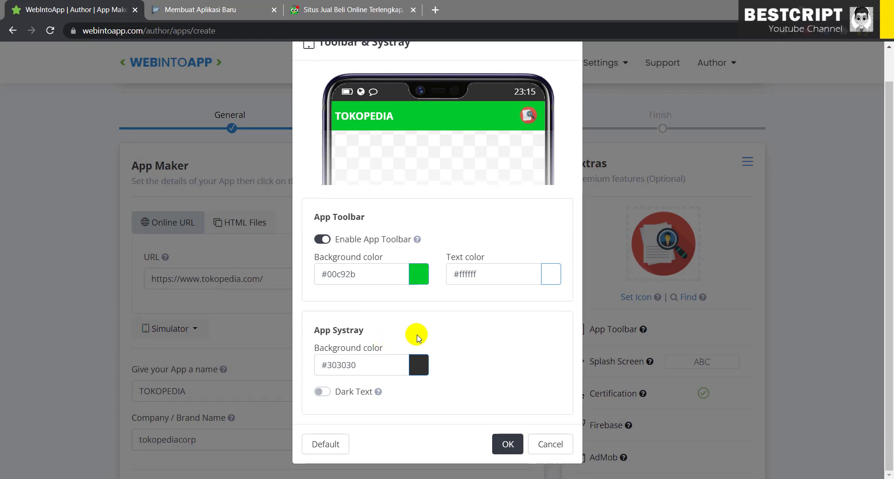
click(323, 391)
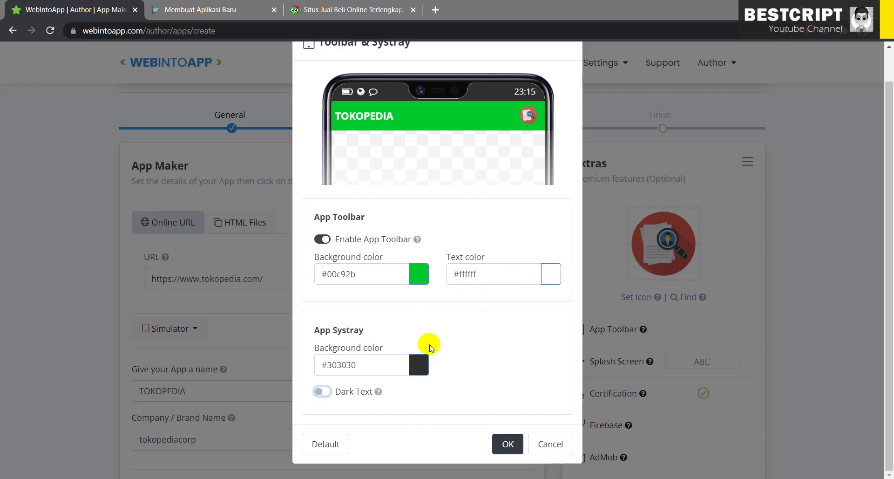
click(510, 443)
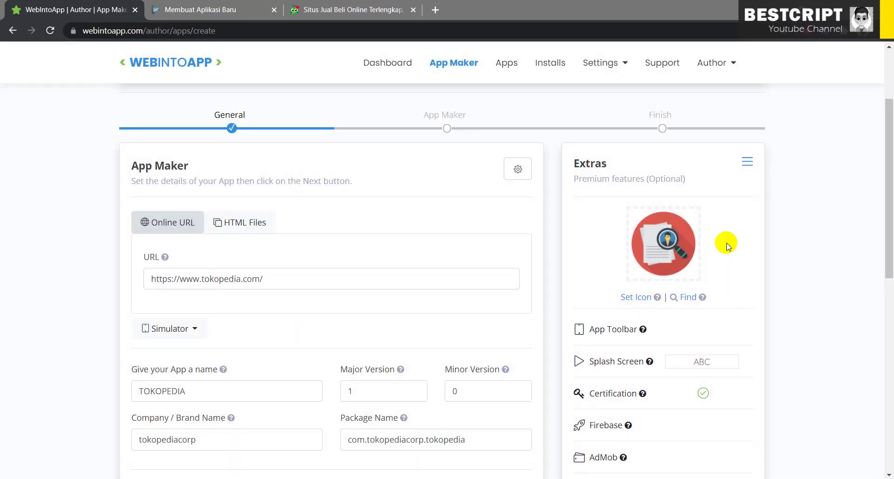
- Open the splash screen settings and set the default splash screen's font to Tahoma
click(747, 161)
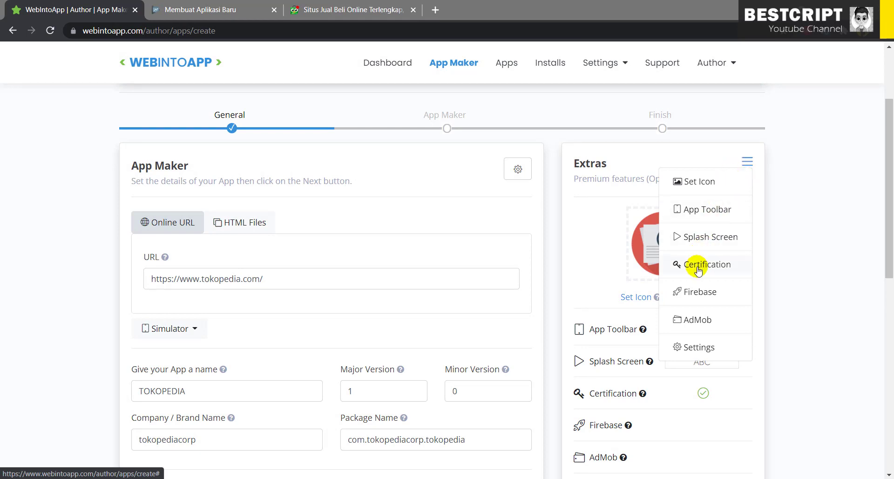
click(708, 238)
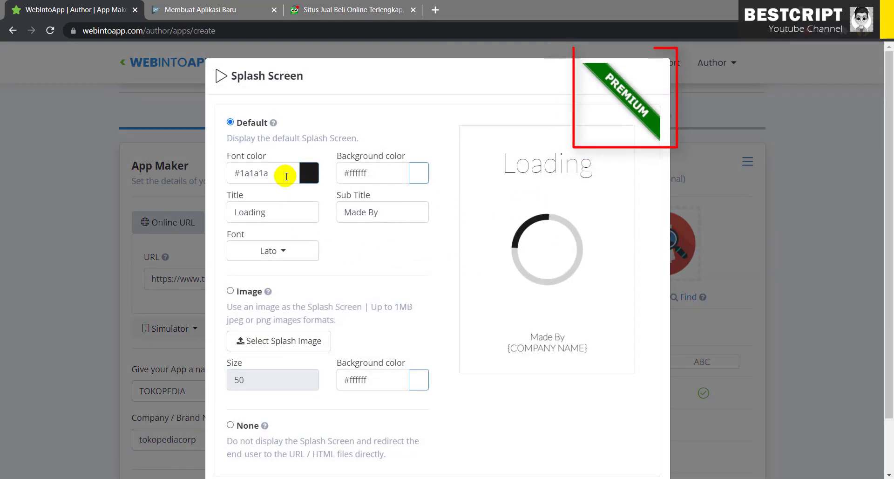
click(287, 255)
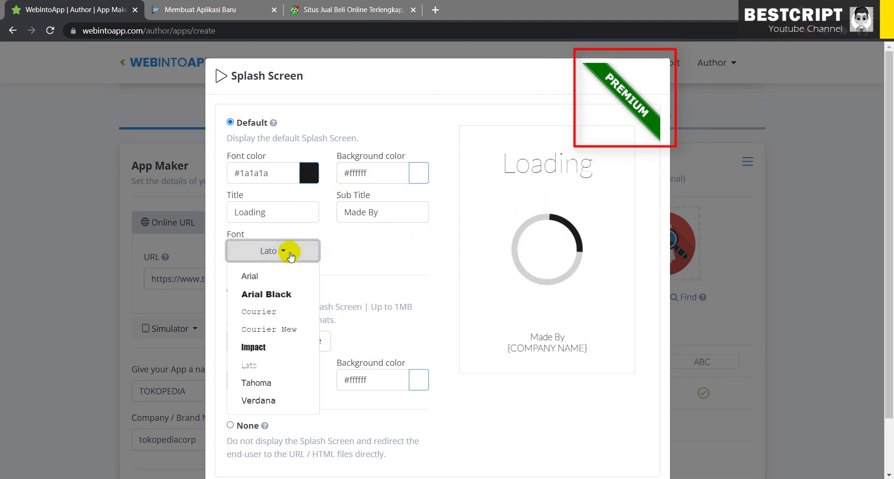
click(258, 382)
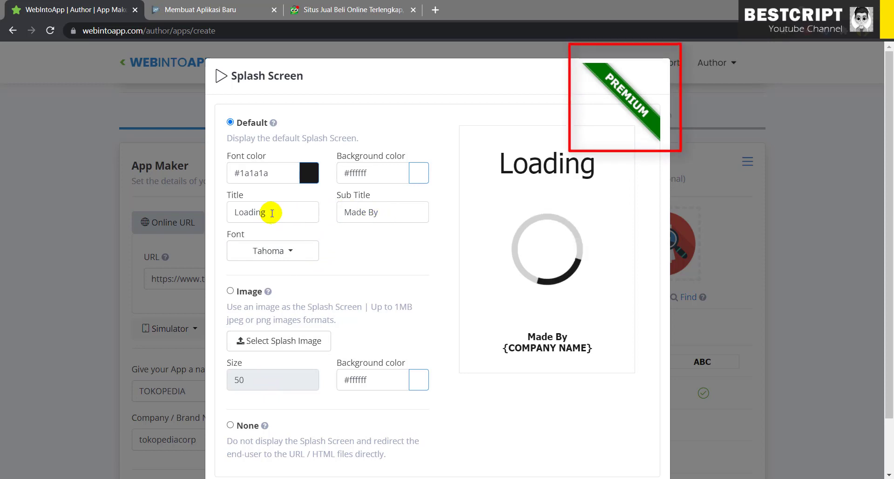
- Set the splash screen's title to Tokopedia and its subtitle to Ecommerce
drag(272, 210, 219, 212)
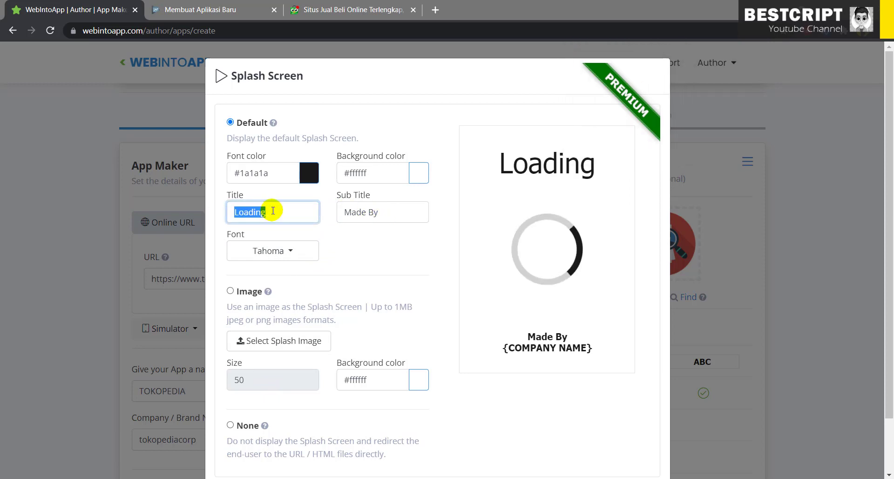
text(Toko)
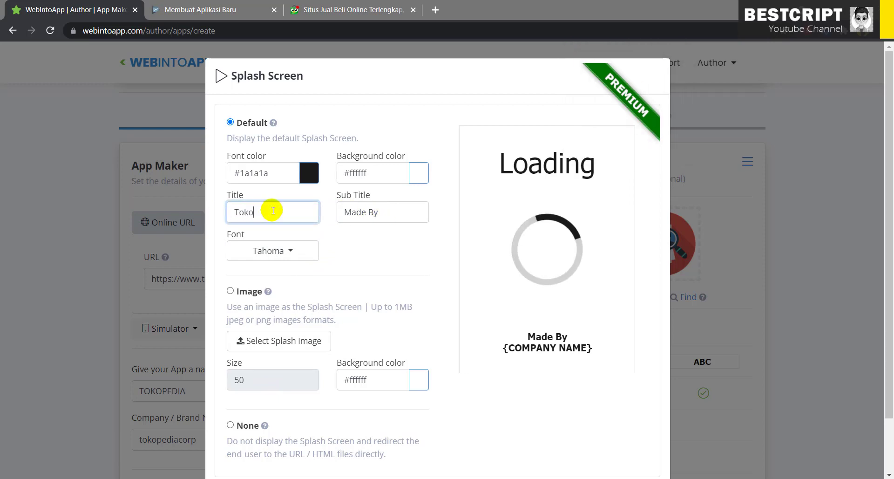
text(pedia)
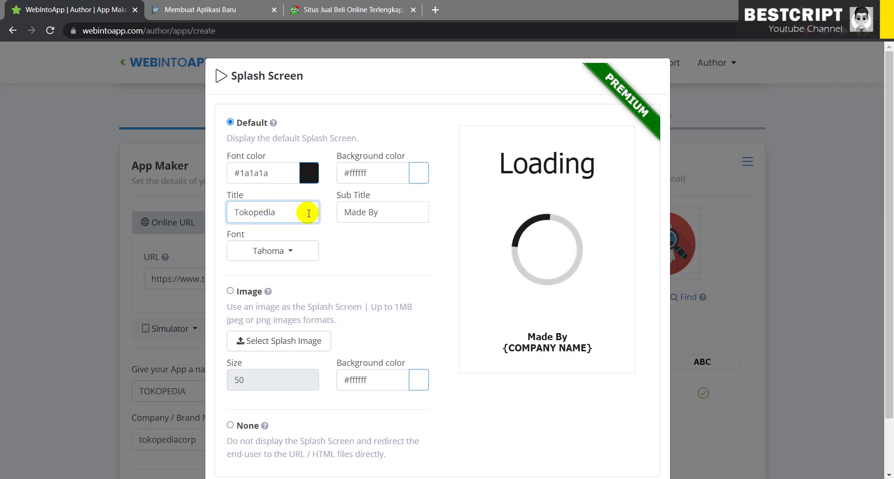
drag(389, 213, 343, 214)
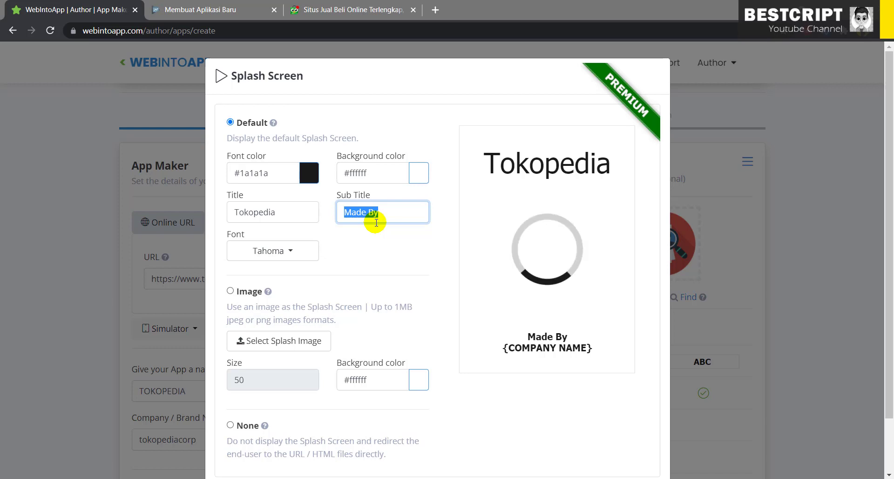
text(Ecommerce)
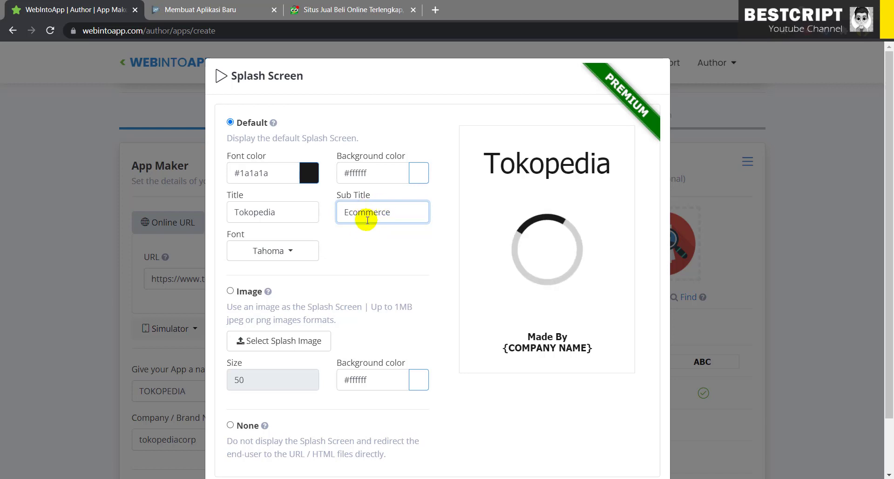
click(370, 241)
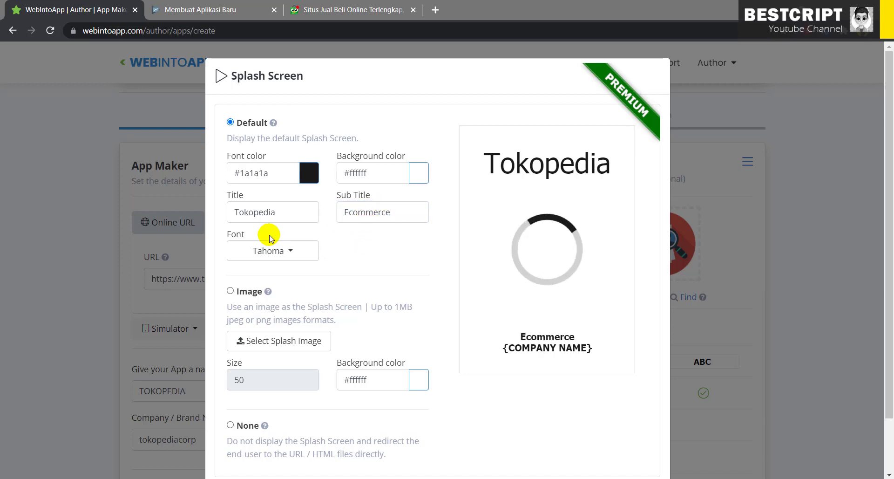
scroll(242, 302, down, 2)
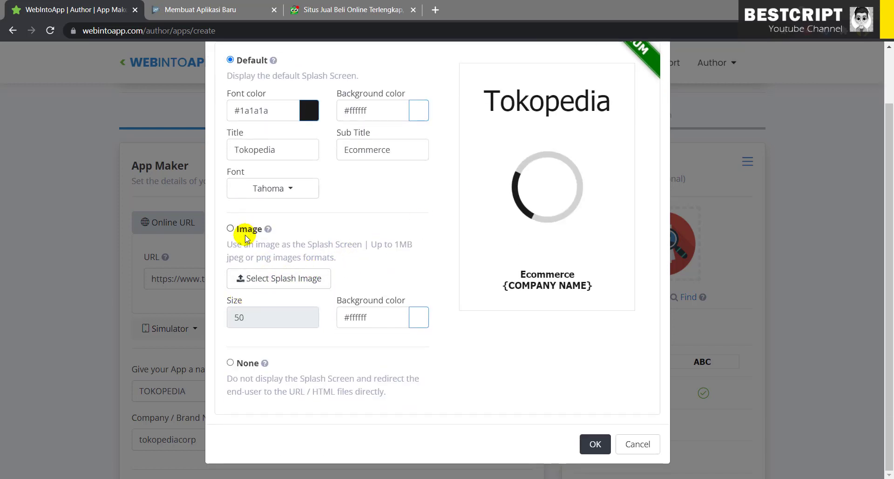
scroll(245, 233, up, 2)
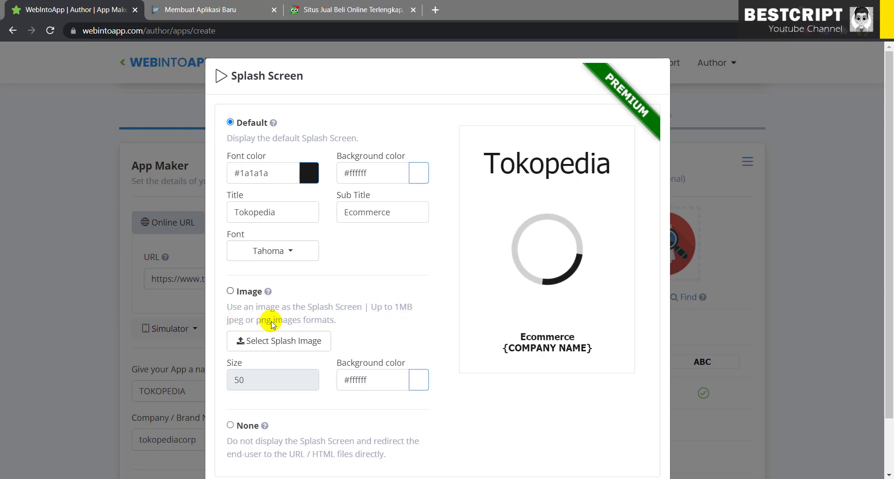
click(275, 342)
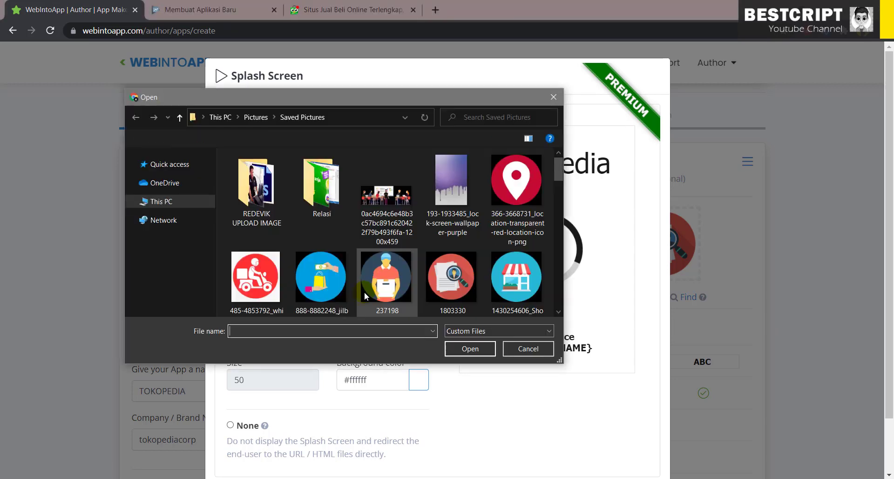
double_click(454, 187)
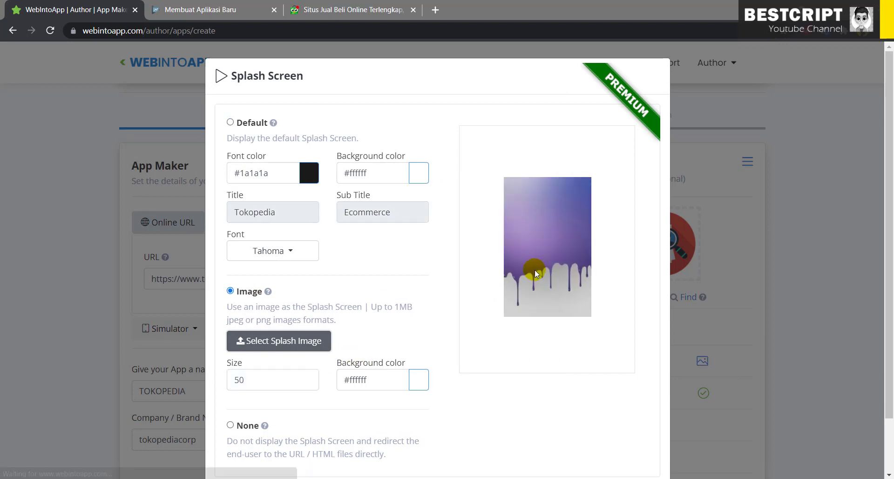
- Set the splash image's size to 100 so the picture fills the splash screen preview
drag(289, 379, 215, 381)
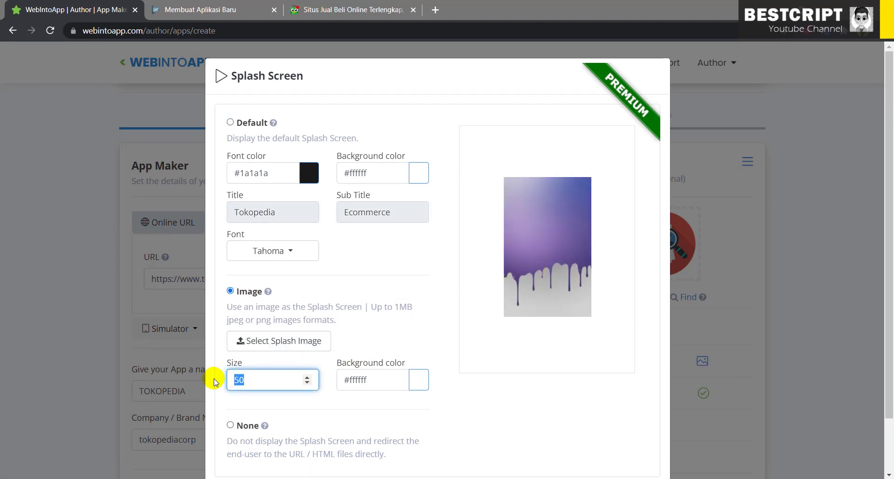
text(10)
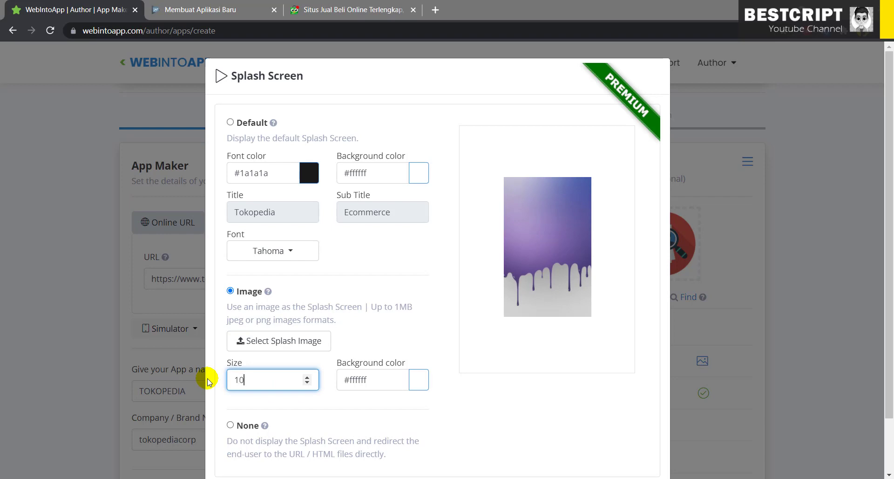
text(0)
click(350, 400)
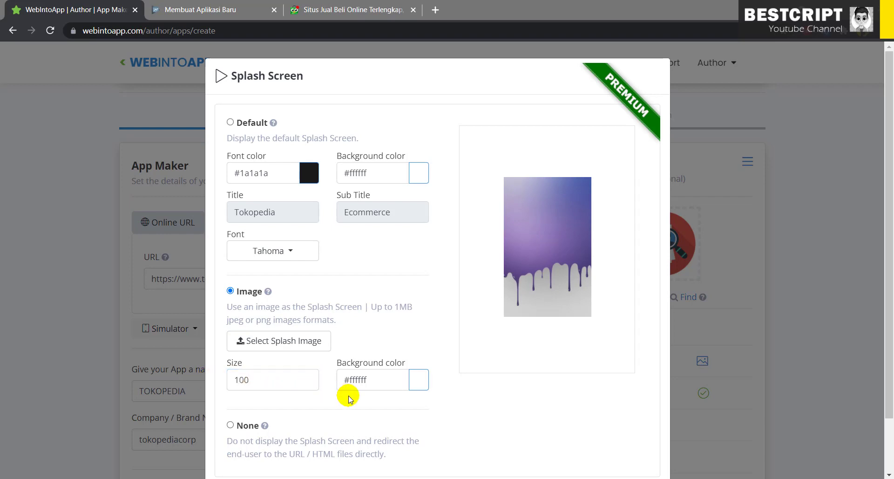
click(307, 379)
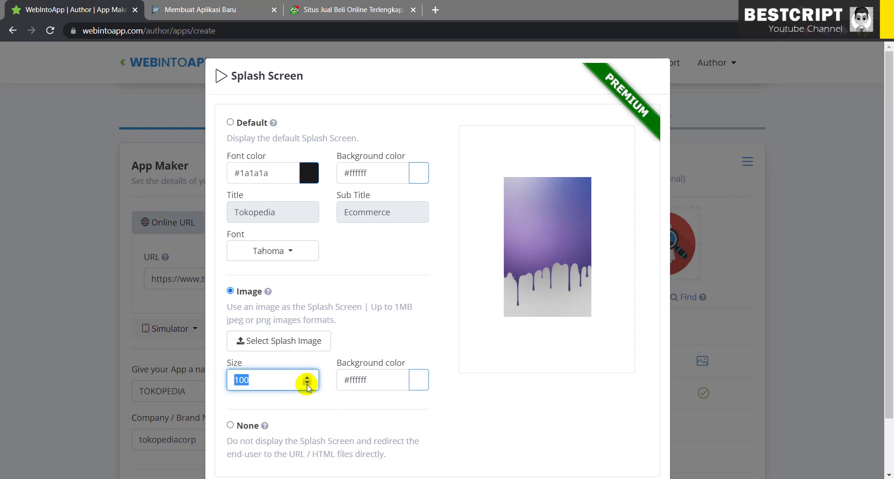
click(308, 385)
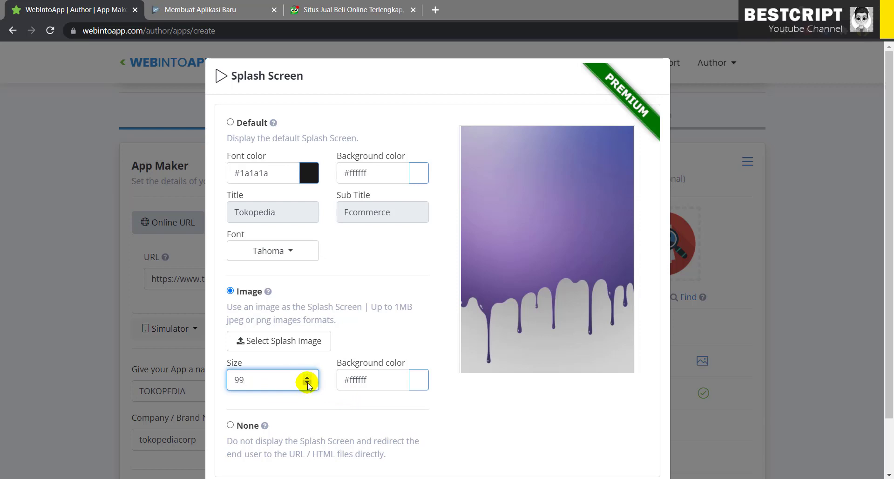
click(308, 385)
click(308, 384)
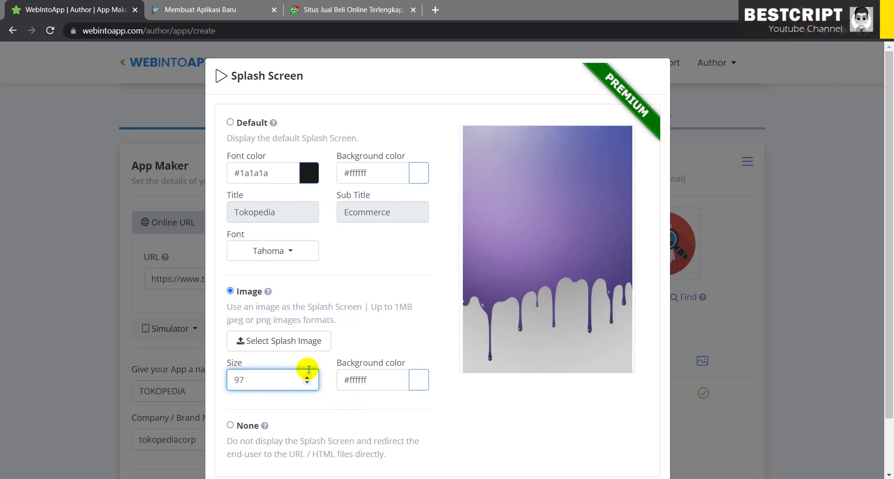
click(308, 376)
click(308, 376)
click(308, 376)
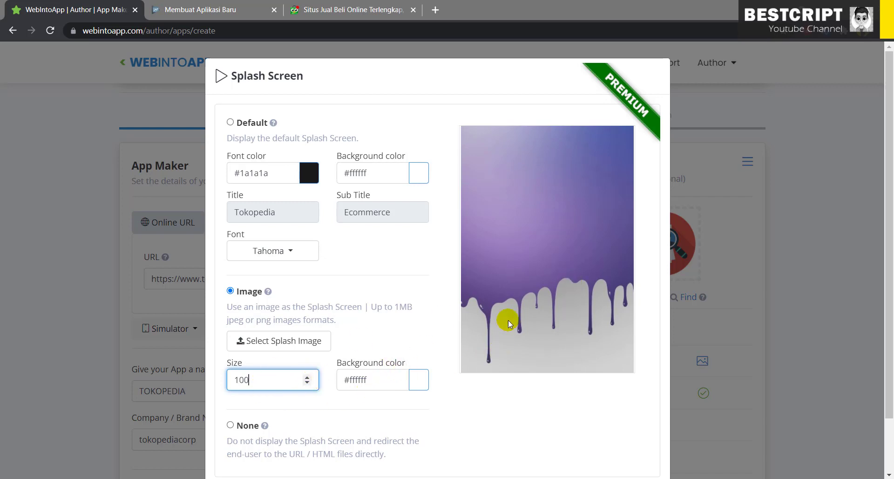
- Switch the splash screen to the Default type and accept the splash screen settings
scroll(507, 320, down, 2)
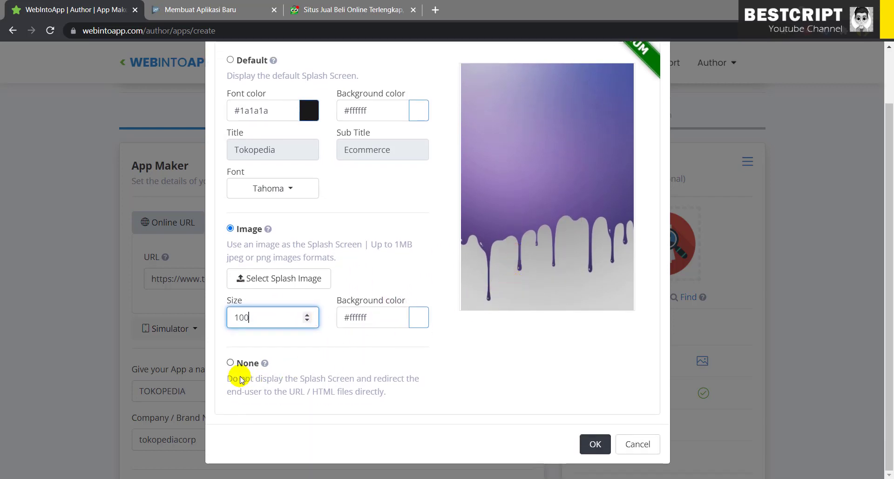
scroll(230, 364, up, 1)
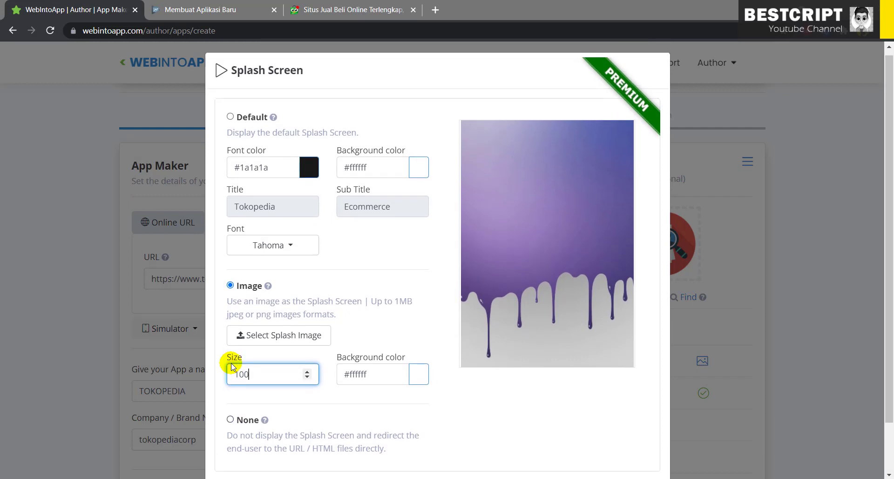
scroll(230, 365, down, 1)
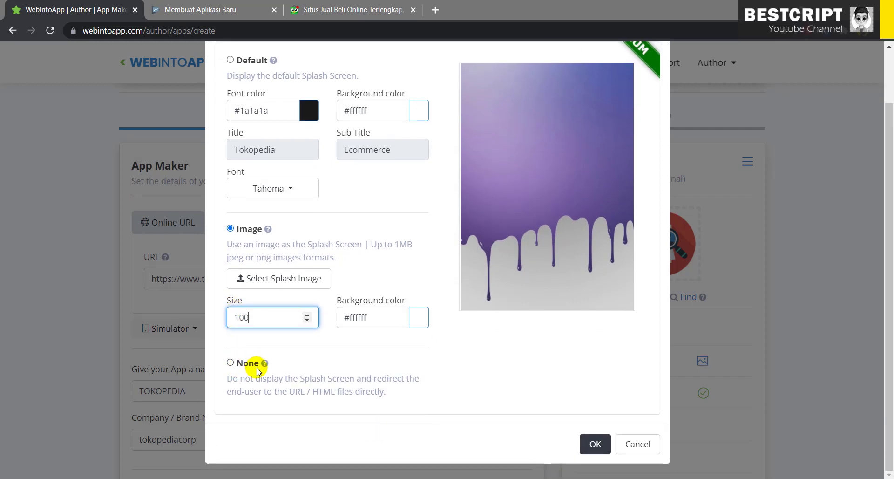
scroll(256, 367, up, 1)
scroll(256, 367, down, 1)
scroll(252, 359, up, 1)
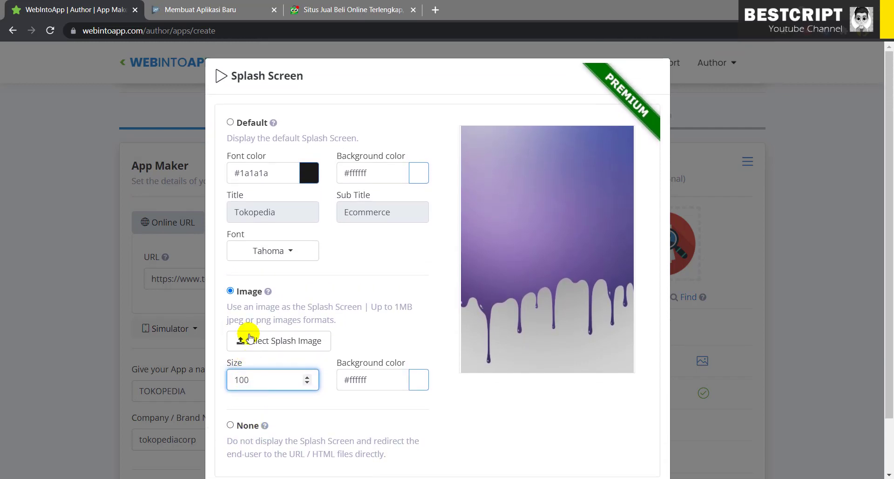
click(230, 123)
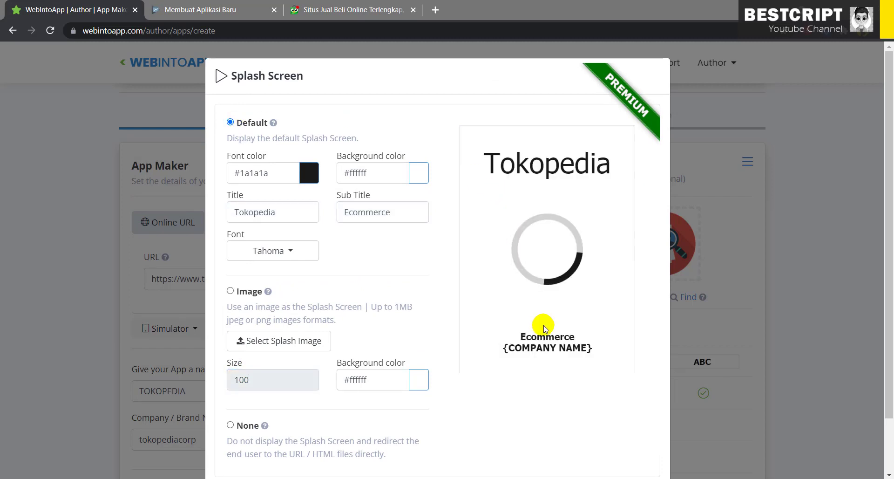
scroll(544, 326, down, 1)
scroll(314, 404, up, 1)
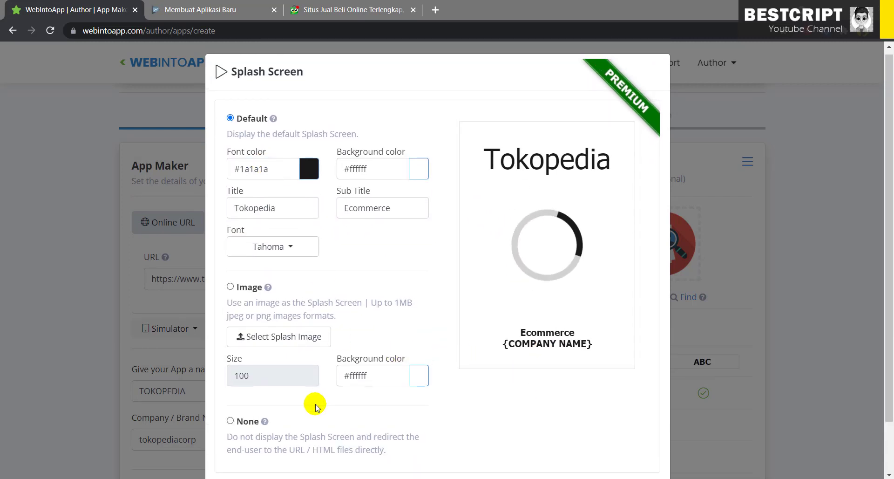
scroll(482, 391, down, 1)
click(597, 442)
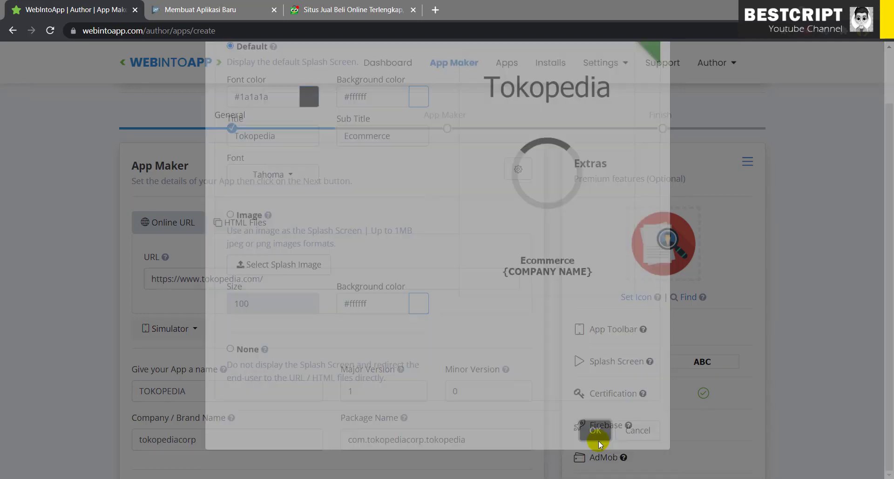
- Open the AdMob settings from the premium extras and enable AdMob for the app
scroll(569, 236, down, 4)
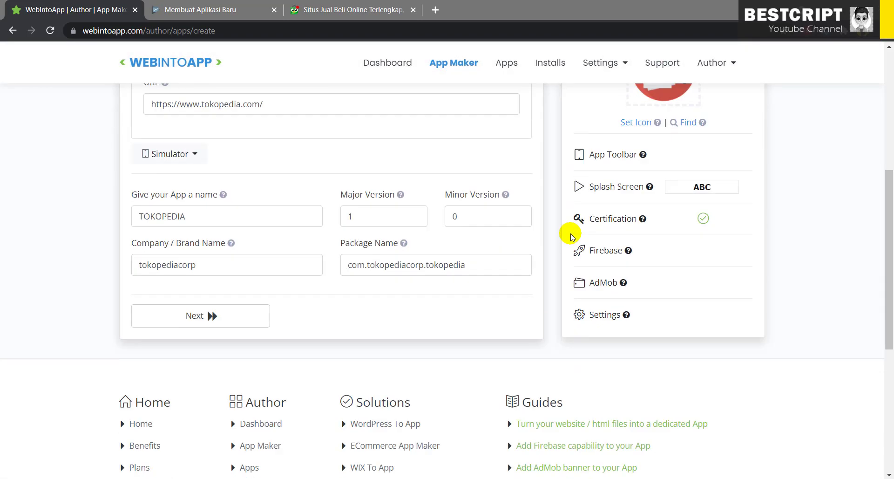
scroll(572, 236, up, 4)
click(746, 161)
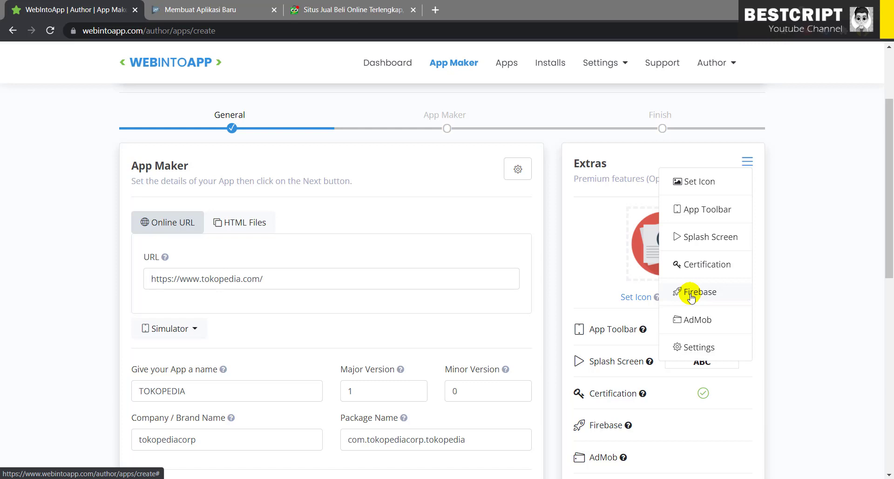
click(698, 320)
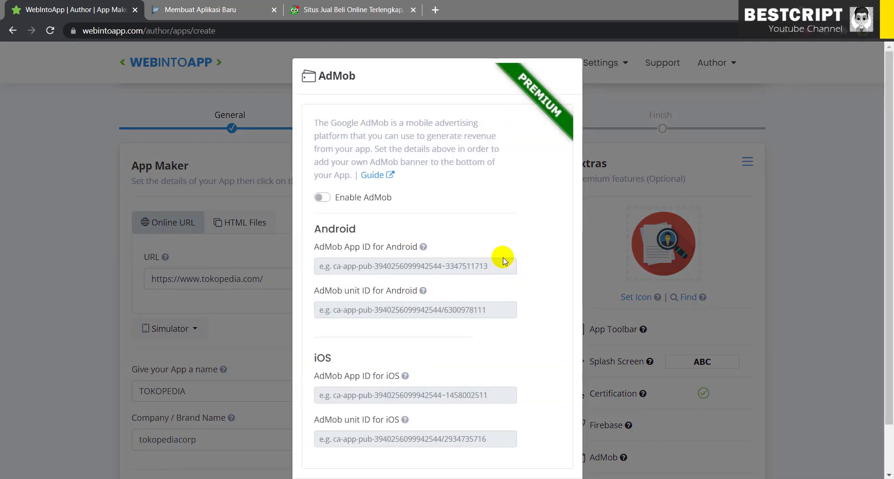
scroll(325, 158, down, 2)
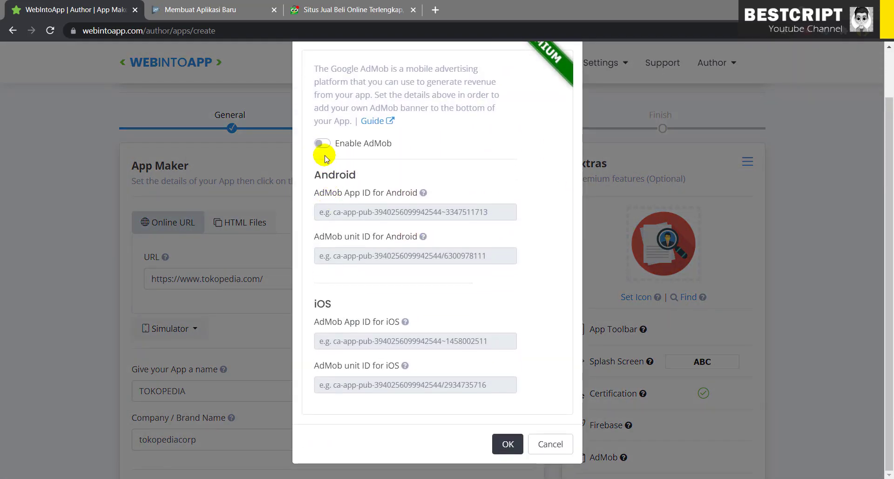
click(322, 143)
scroll(401, 189, up, 2)
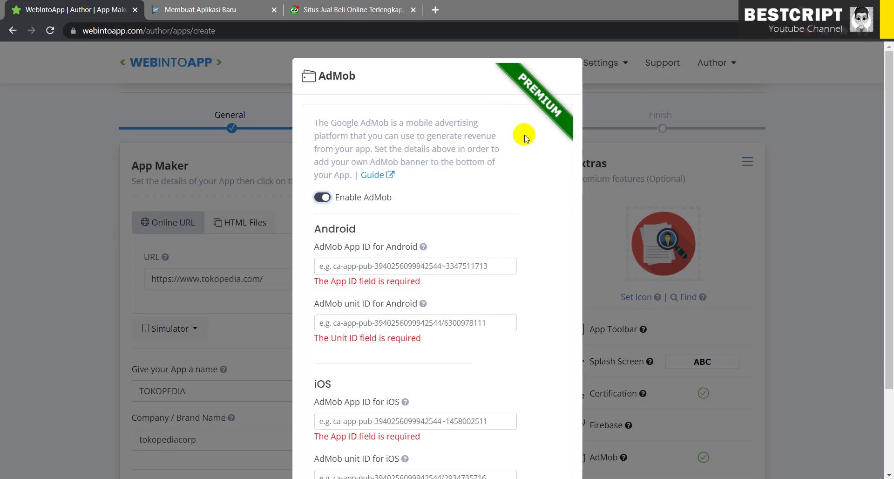
- Examine the AdMob app ID and unit ID fields required for Android and iOS
scroll(524, 136, down, 3)
scroll(478, 374, up, 3)
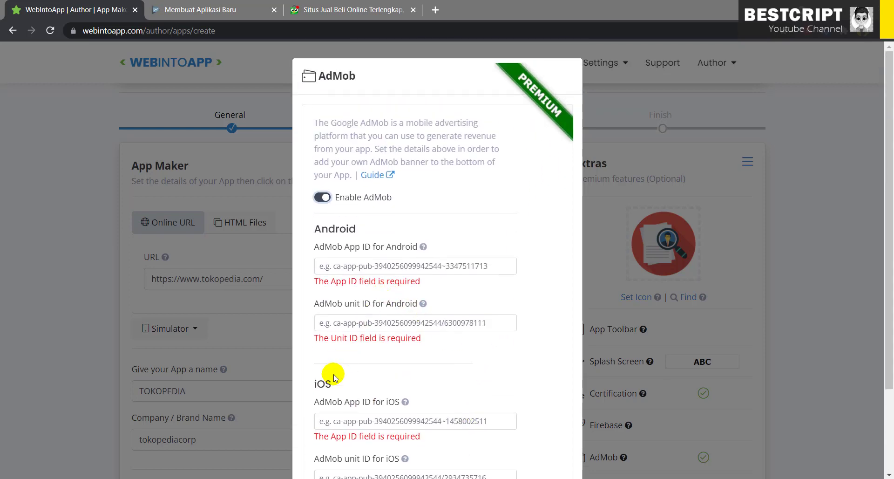
scroll(480, 447, down, 3)
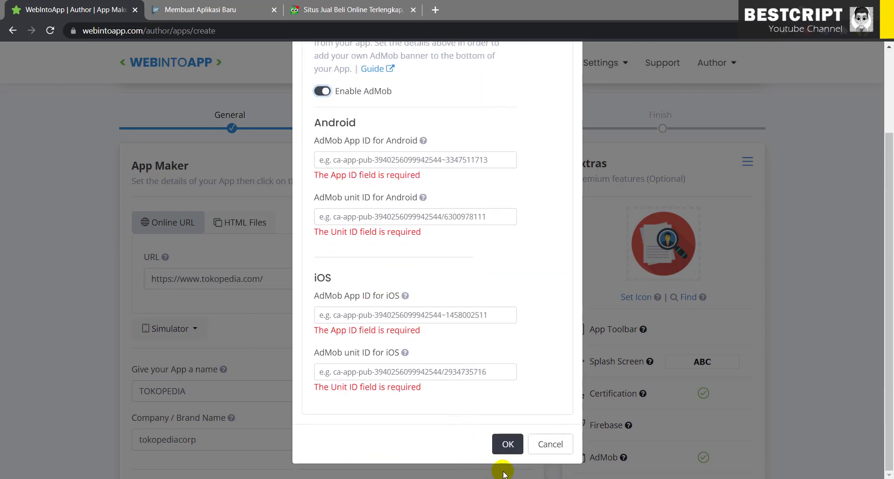
scroll(485, 425, up, 3)
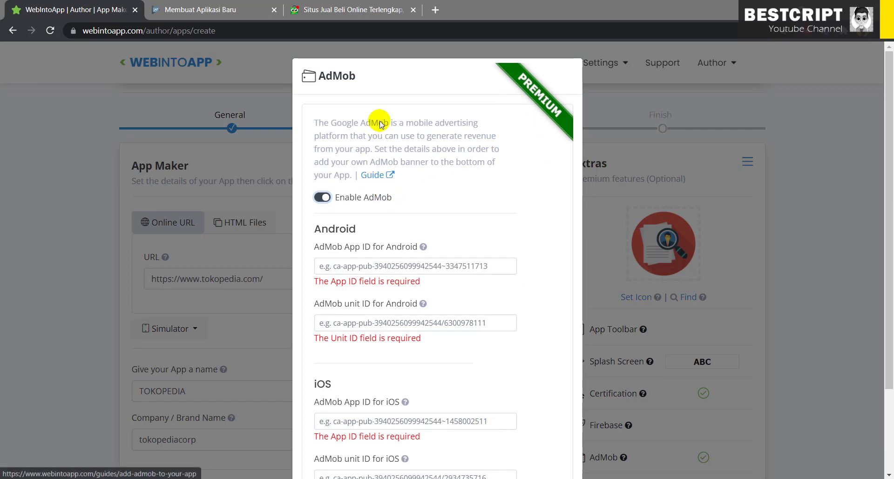
click(411, 267)
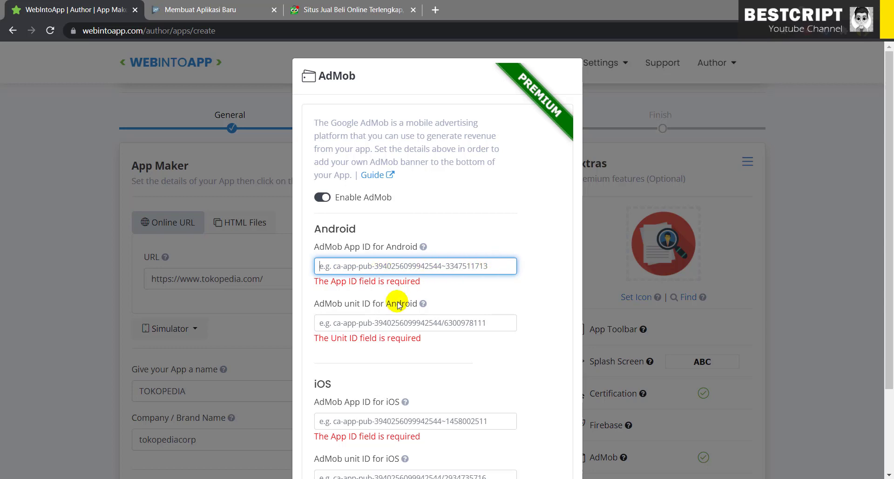
click(370, 322)
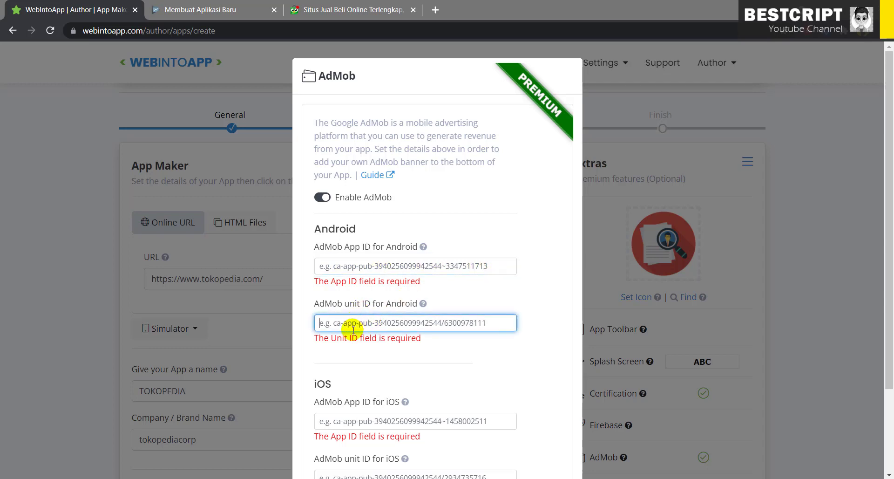
scroll(363, 354, down, 3)
click(355, 315)
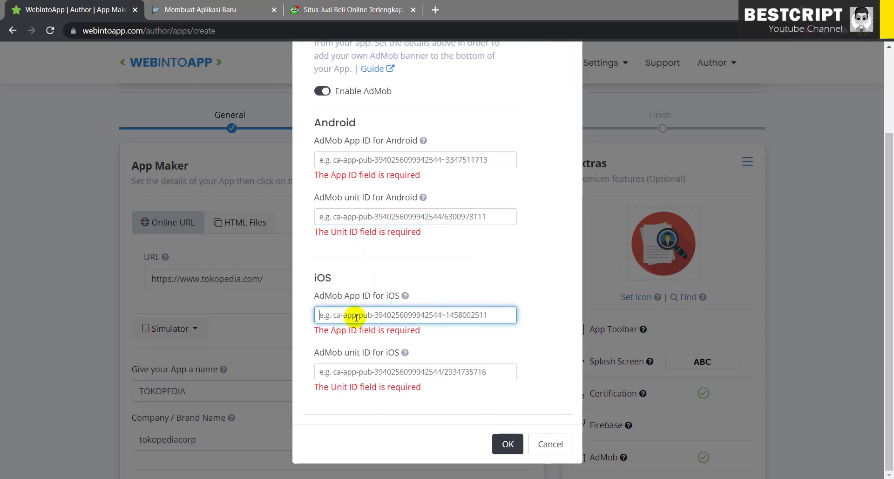
click(354, 374)
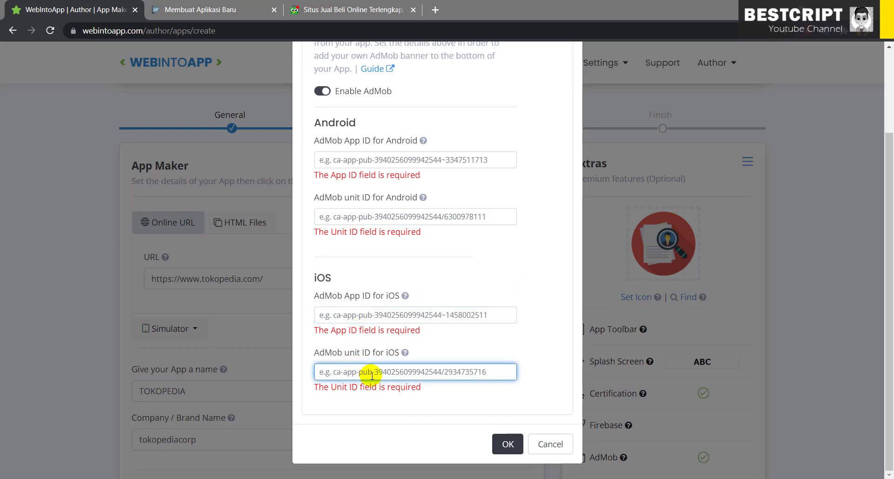
scroll(368, 375, up, 3)
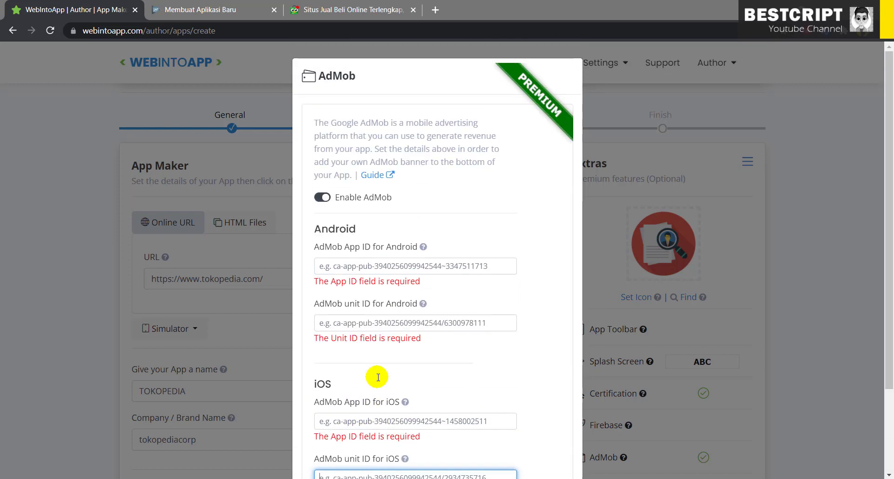
- Open the Google AdMob console at apps.admob.com in a new browser tab and show its list of apps
click(435, 10)
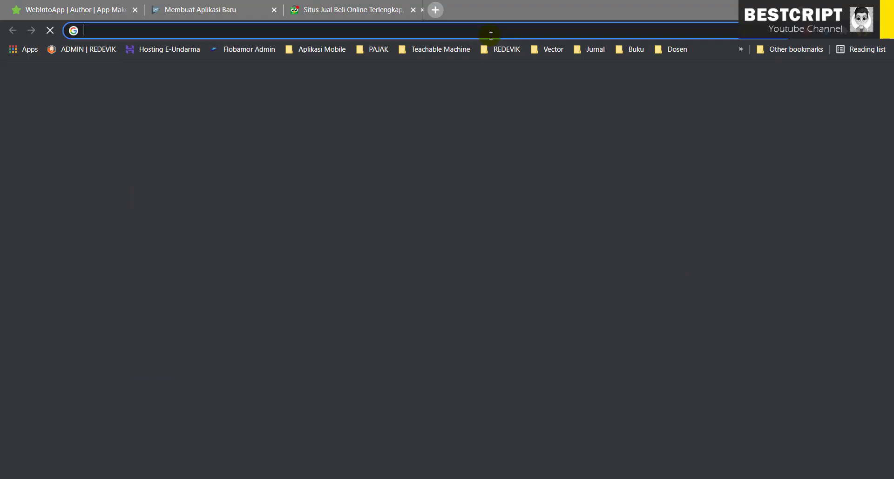
text(apps.admob.com/v2/home?pli=1)
key(Return)
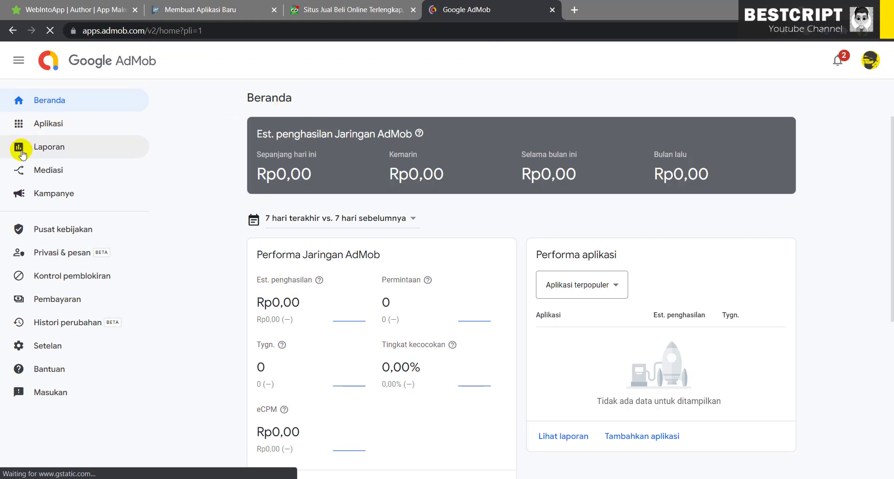
click(59, 131)
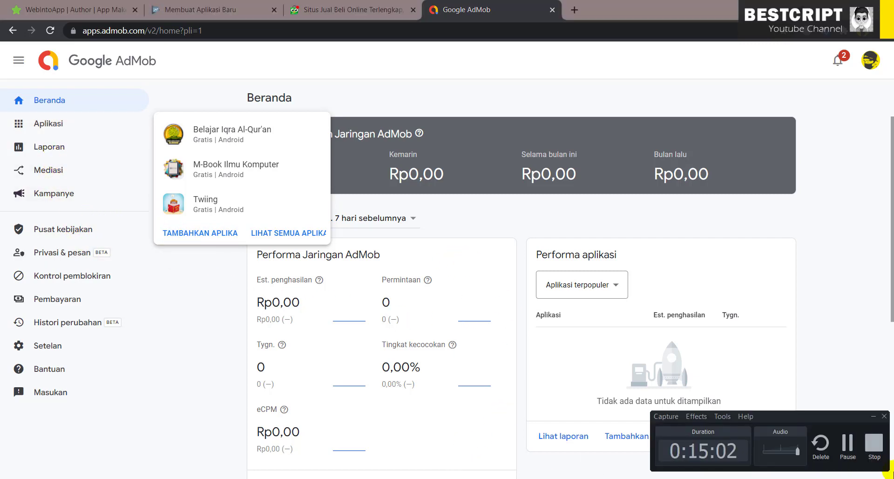
click(862, 443)
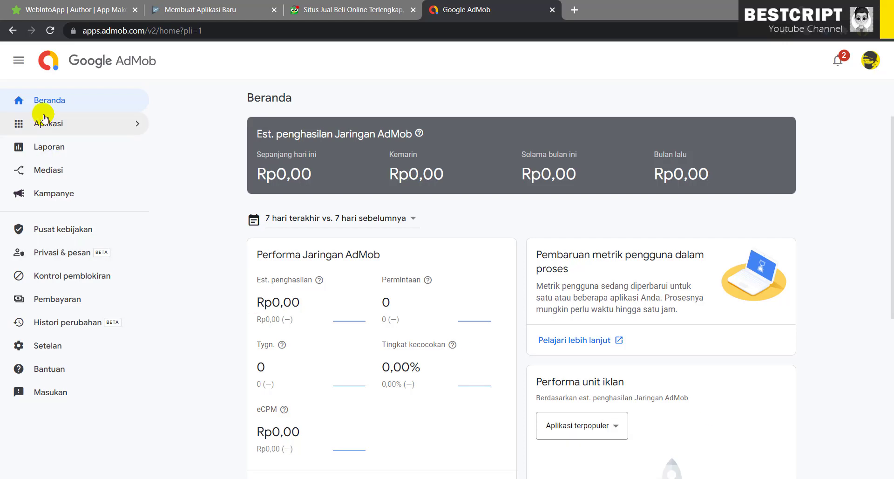
- Start adding a new Android app in AdMob and mark it as listed on a supported app store
mouse_move(42, 122)
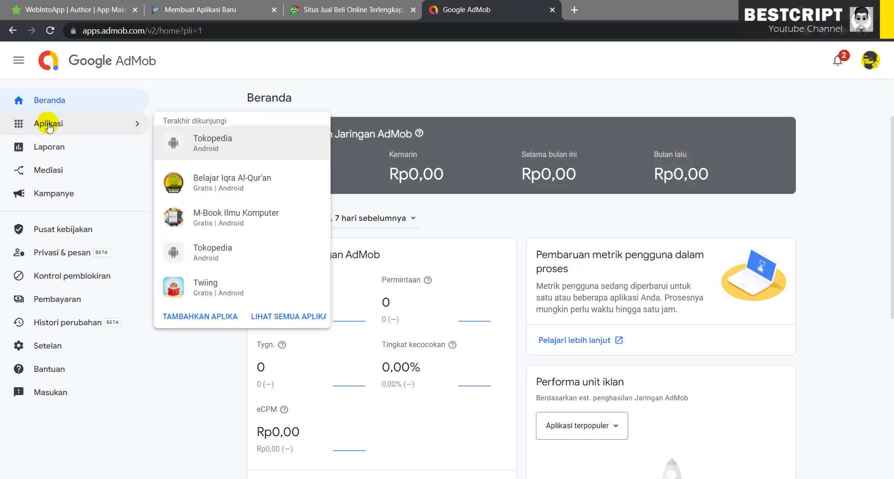
click(181, 316)
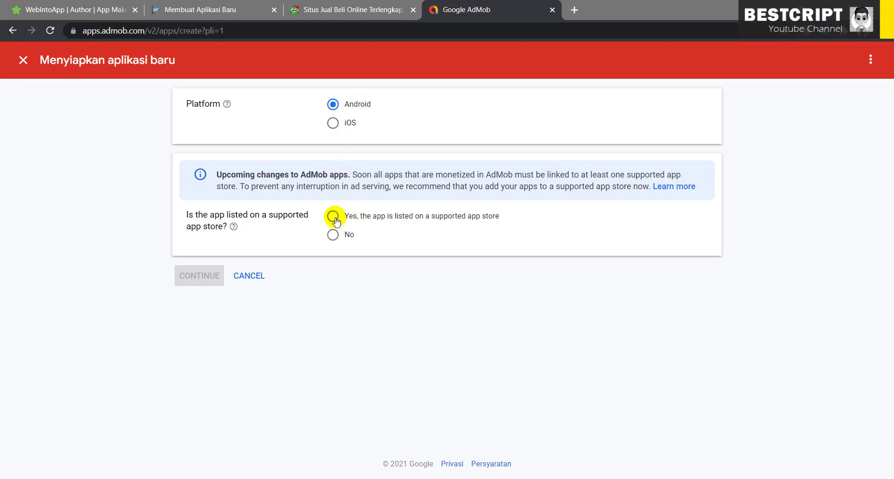
click(333, 234)
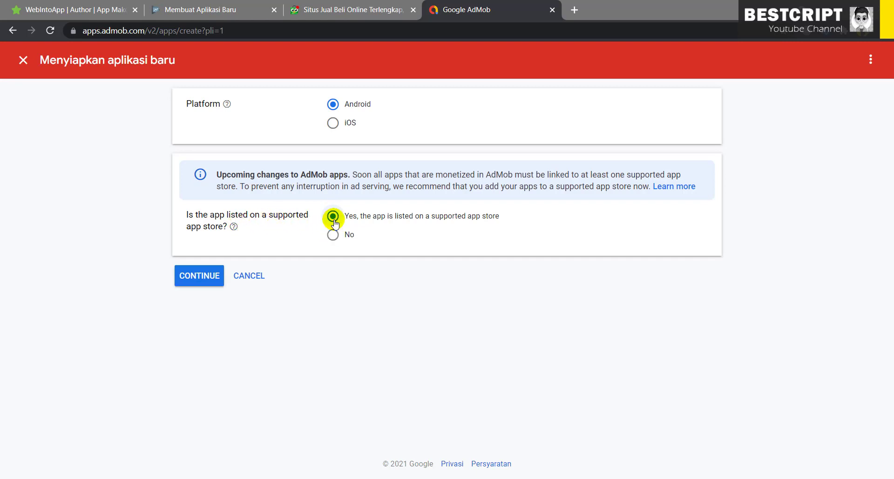
click(199, 276)
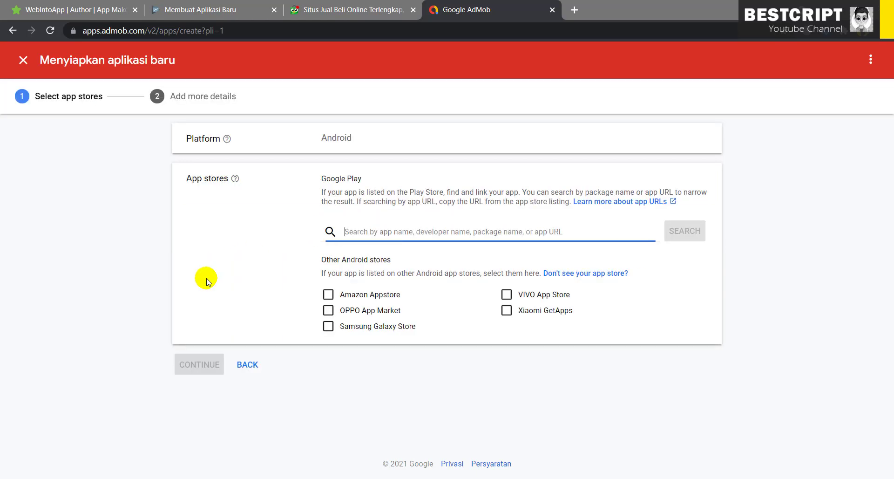
- Select Amazon Appstore, OPPO App Market, Samsung Galaxy Store, VIVO App Store and Xiaomi GetApps as the app's stores
click(329, 294)
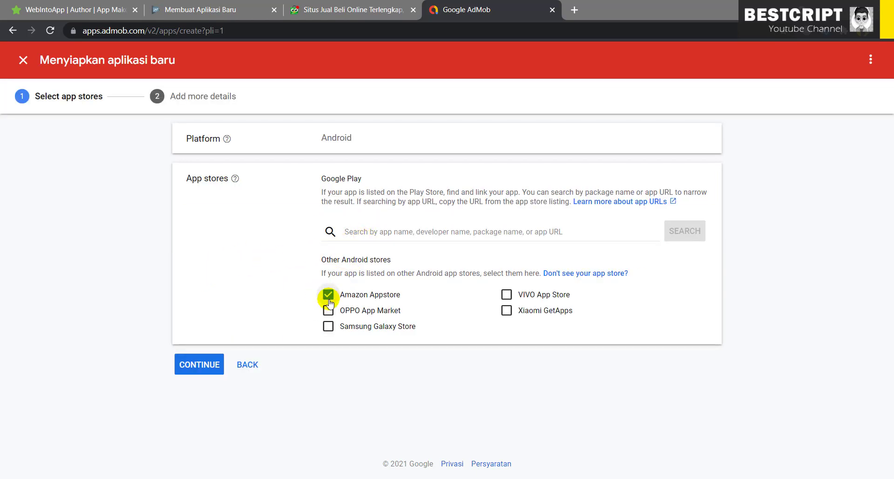
click(329, 310)
click(328, 327)
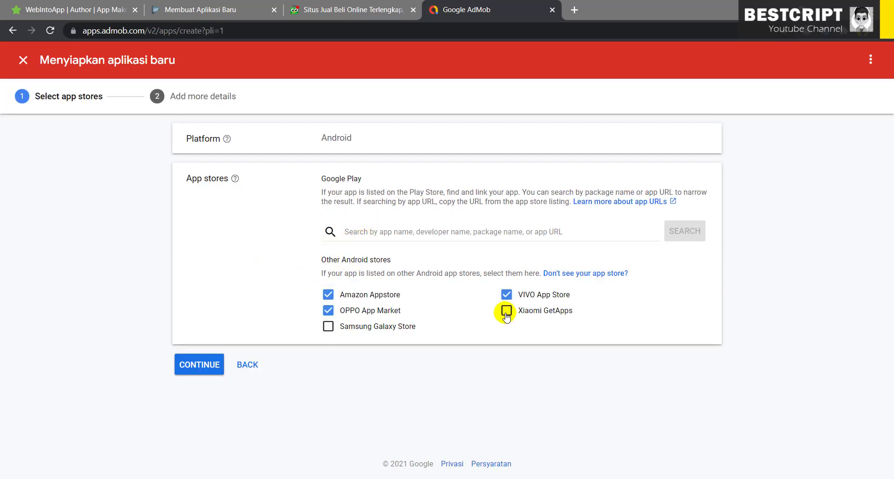
click(506, 312)
click(329, 326)
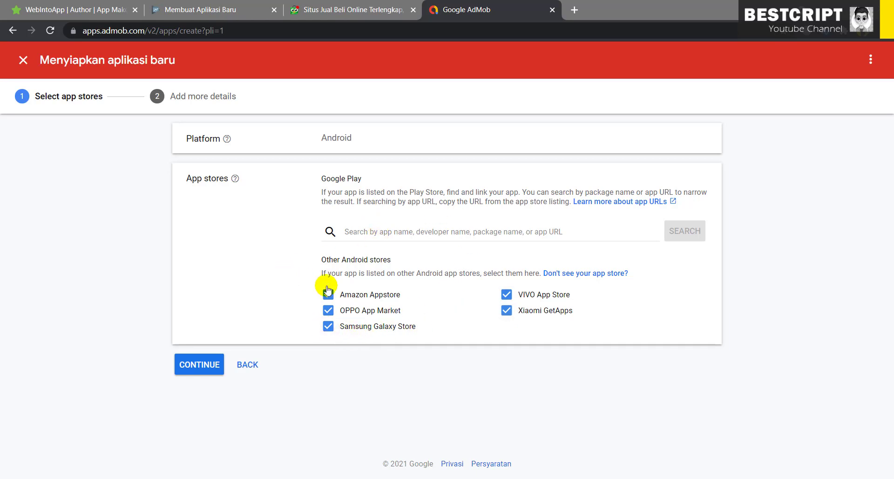
click(205, 368)
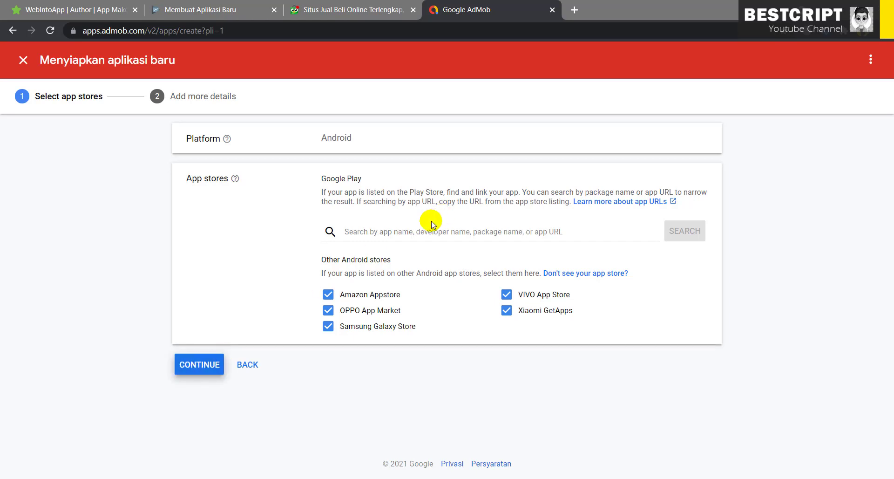
- Search the Google Play listings for "google play" and clear the search text
click(416, 232)
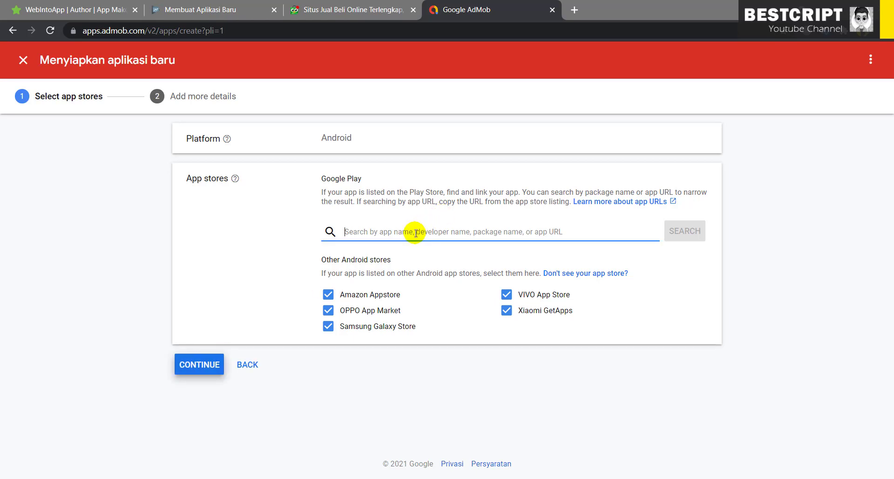
text(google play)
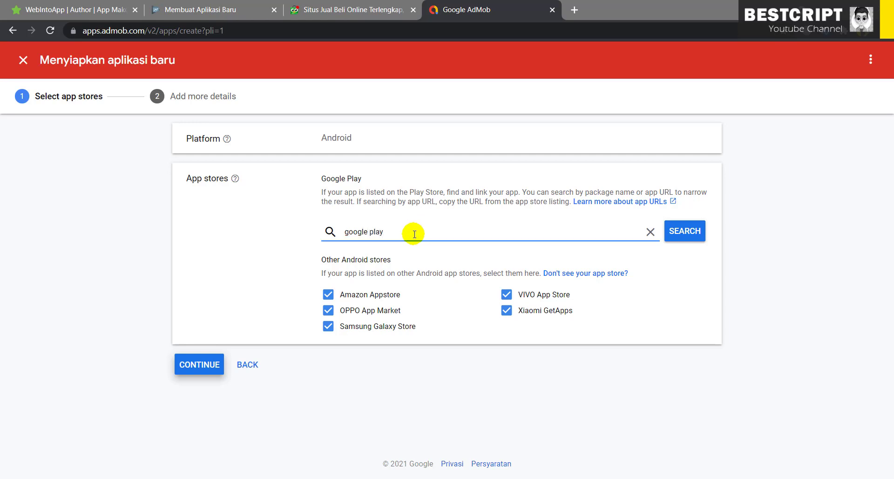
click(682, 230)
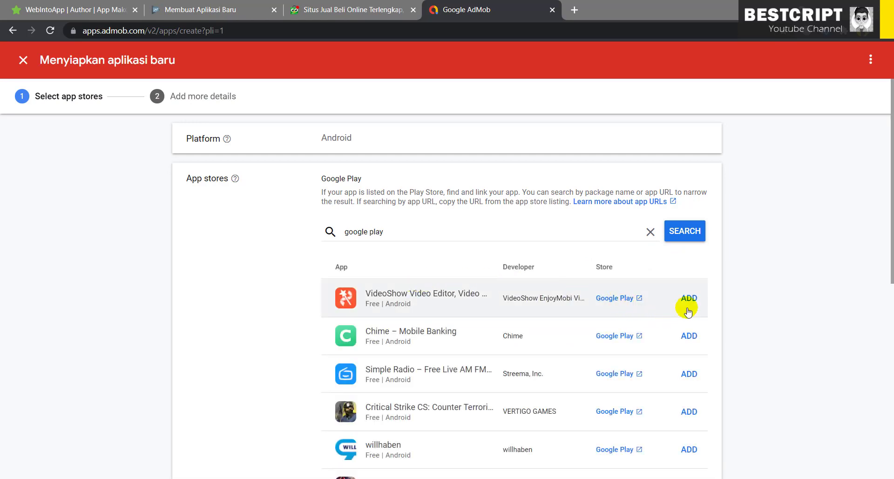
double_click(409, 233)
scroll(411, 235, down, 5)
scroll(425, 291, up, 5)
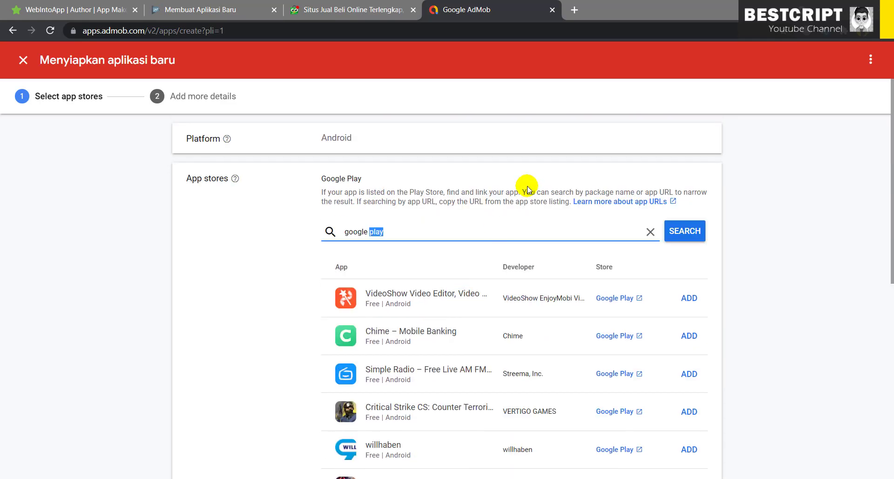
key(BackSpace)
key(BackSpace)
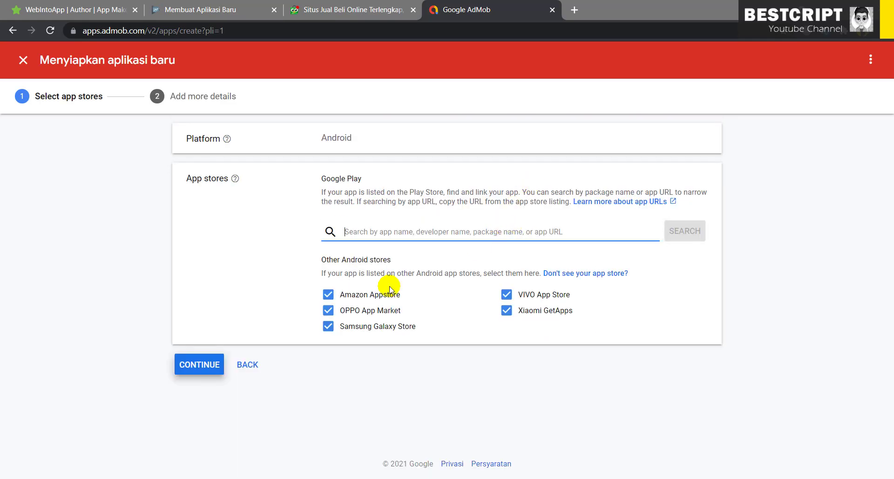
- Continue to the additional app details in AdMob, and close the AdMob settings dialog in WebIntoApp
click(200, 365)
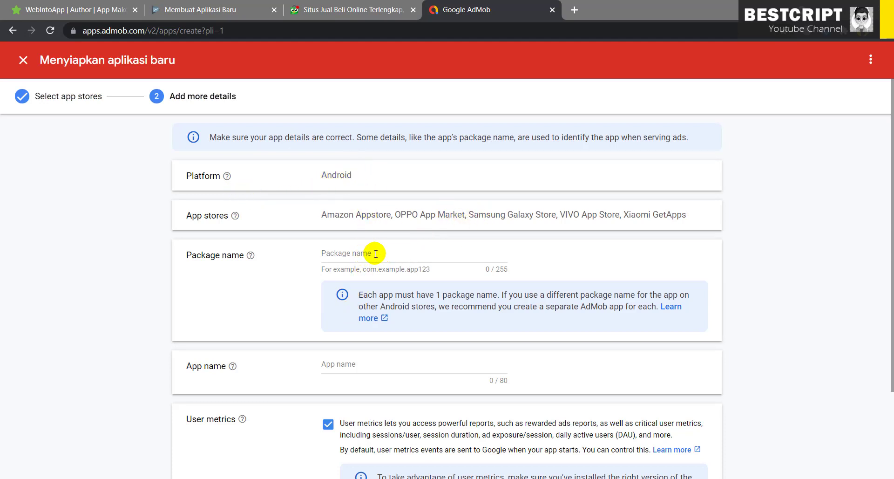
click(71, 9)
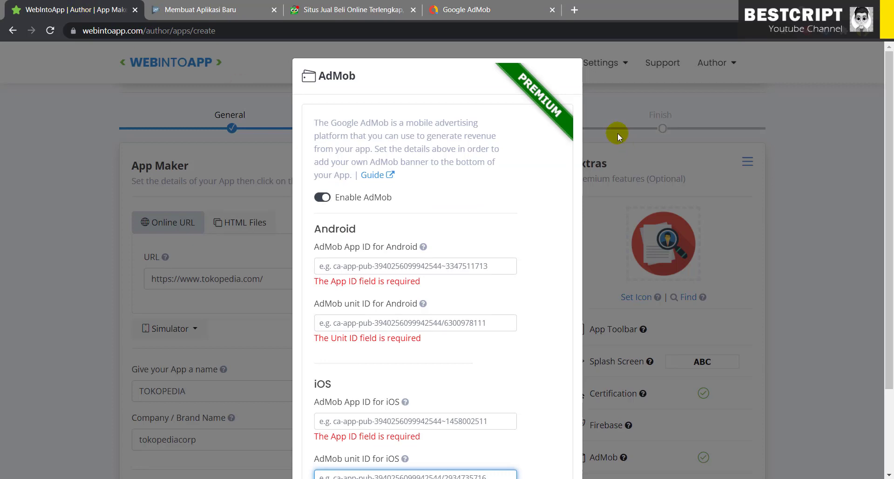
scroll(530, 323, down, 1)
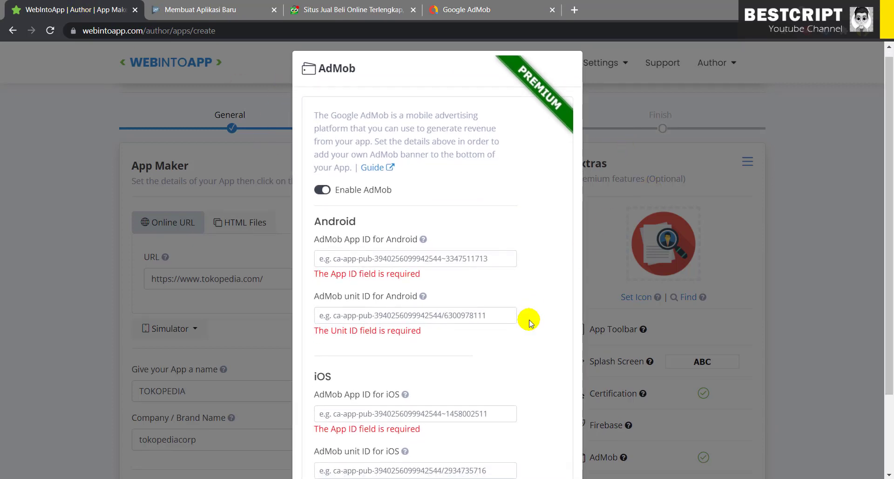
scroll(521, 340, down, 2)
scroll(373, 182, up, 3)
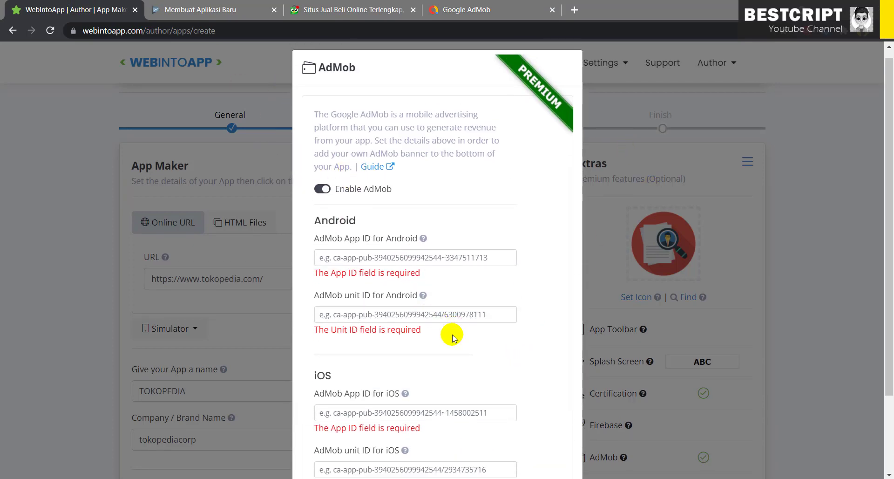
scroll(454, 338, down, 5)
click(548, 440)
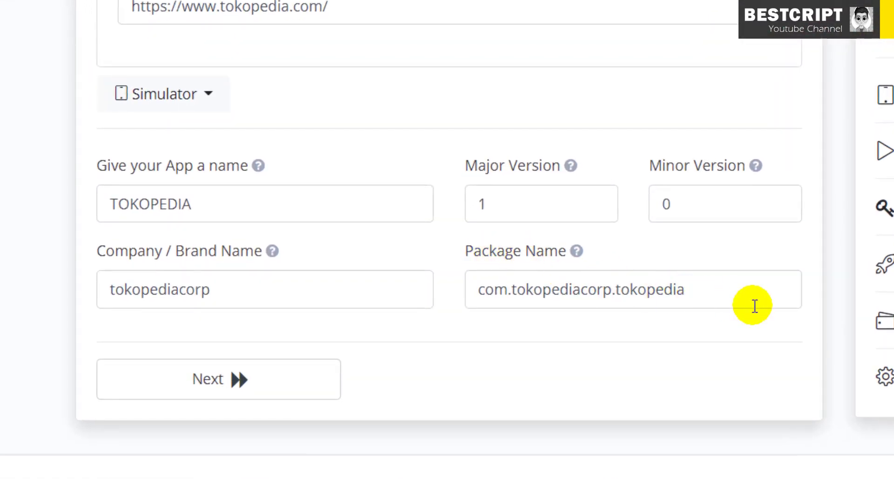
- Copy the package name com.tokopediacorp.tokopedia from WebIntoApp into the package name of the new AdMob app
drag(755, 306, 446, 305)
key(ctrl+c)
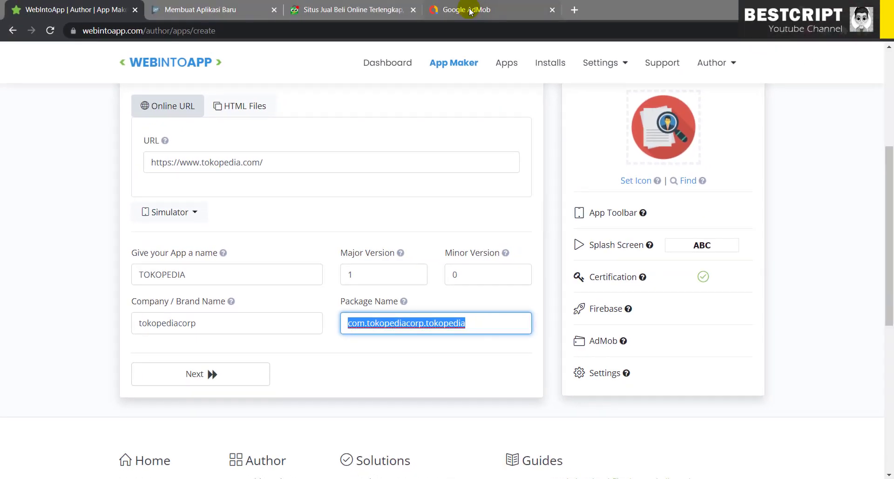
click(471, 12)
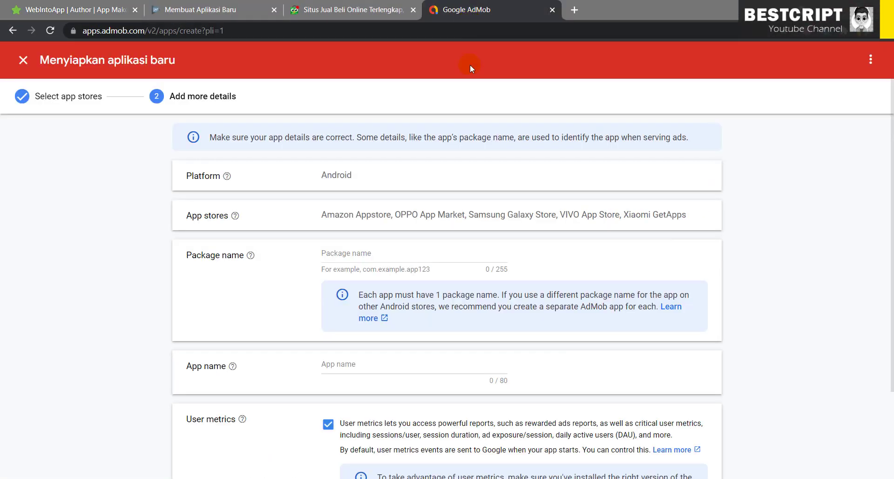
key(ctrl+v)
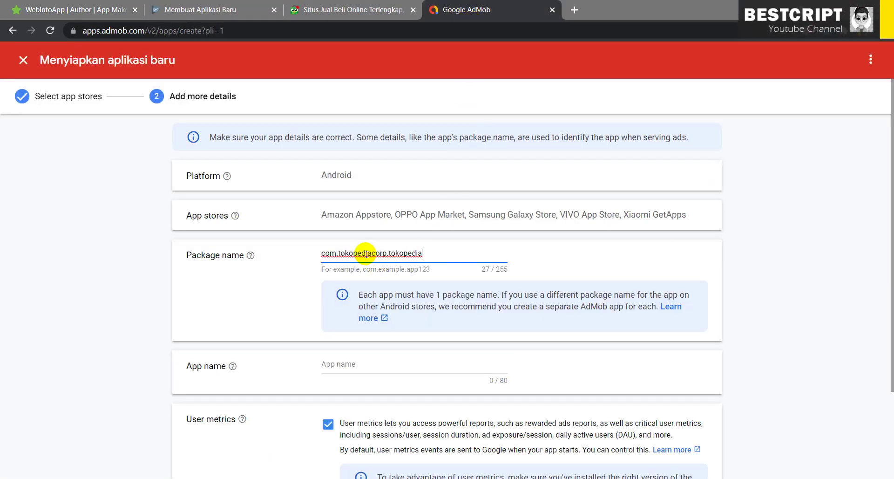
- Copy the app name TOKOPEDIA from WebIntoApp into the app name of the new AdMob app
scroll(296, 275, down, 3)
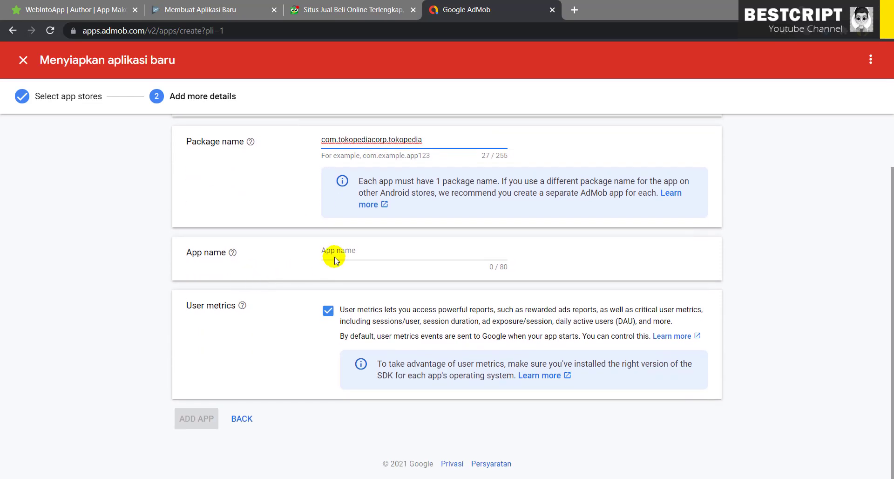
click(98, 9)
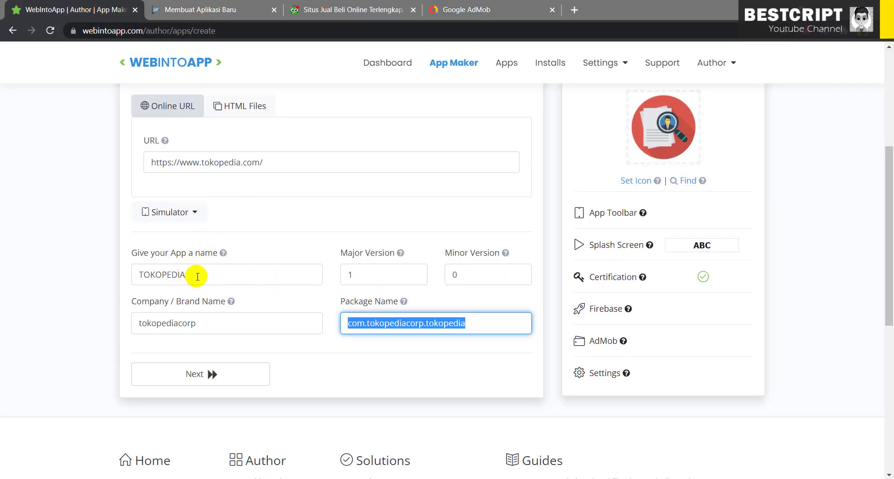
drag(197, 276, 79, 275)
key(ctrl+c)
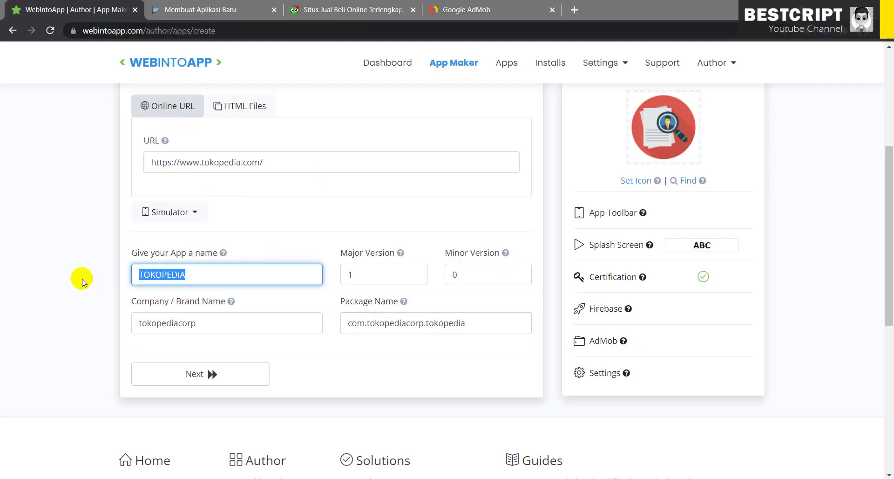
click(465, 8)
click(371, 254)
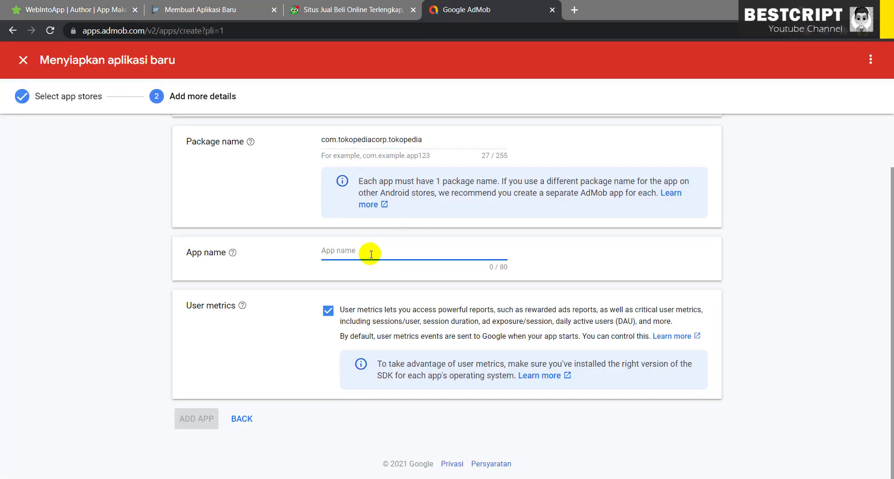
key(ctrl+v)
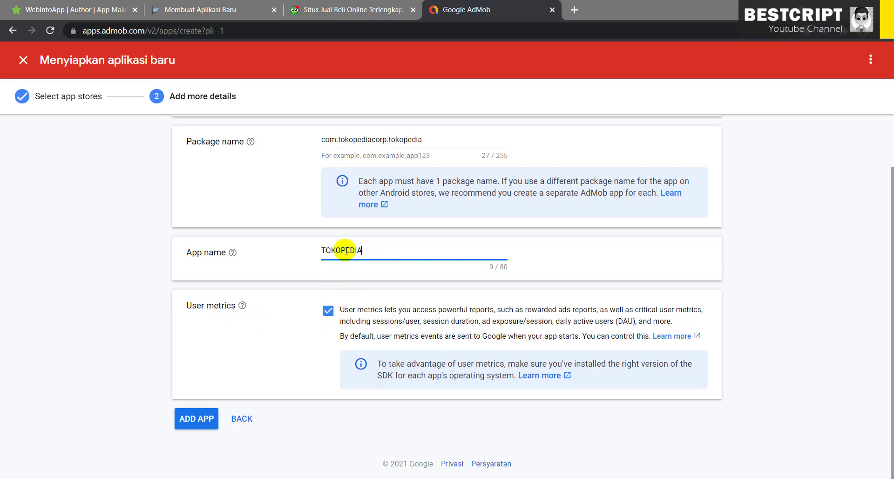
- Compare the app name and package name entered in AdMob with those in WebIntoApp
scroll(425, 226, up, 3)
scroll(279, 223, down, 3)
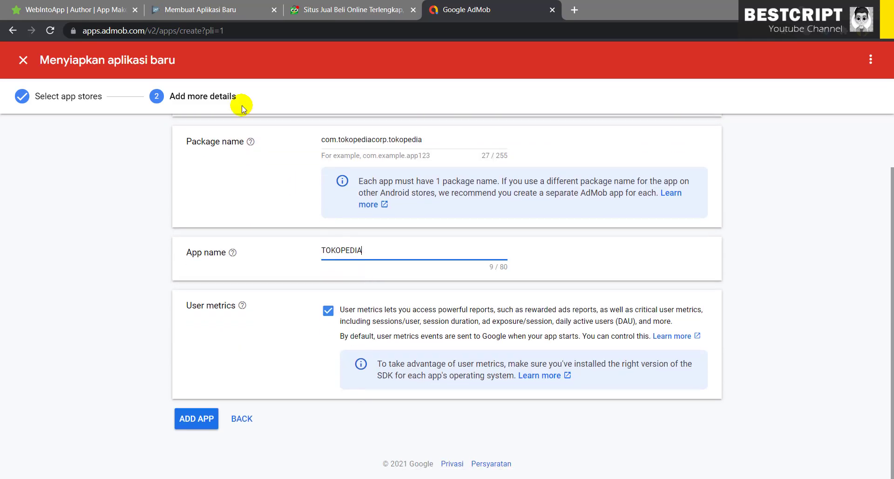
click(75, 9)
click(390, 322)
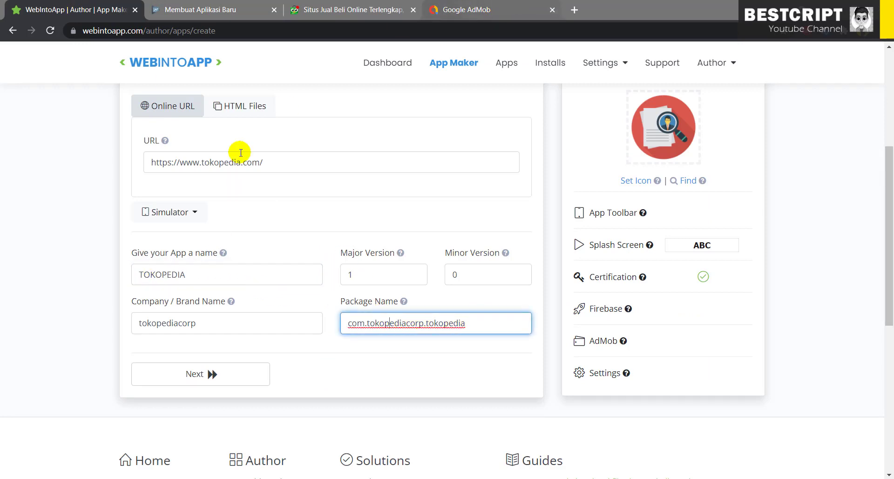
drag(230, 276, 132, 282)
click(466, 9)
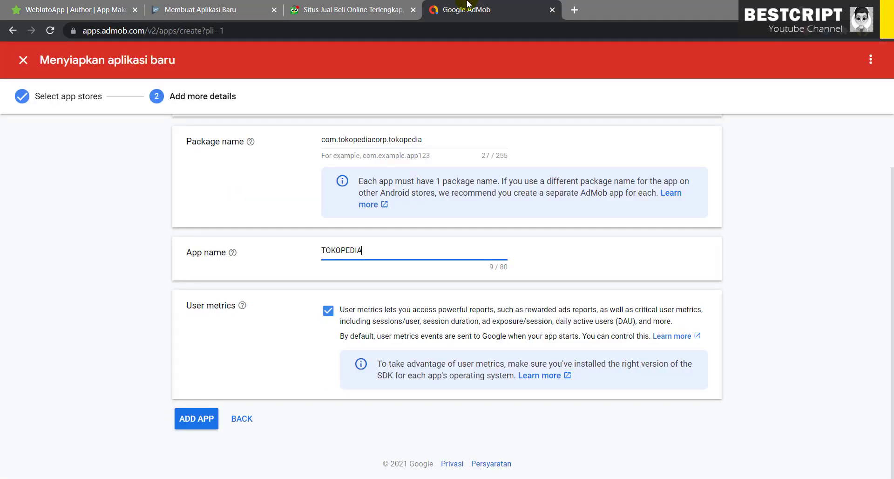
- Try to add the TOKOPEDIA app to AdMob, reviewing the entered details and submitting them a second time
click(196, 418)
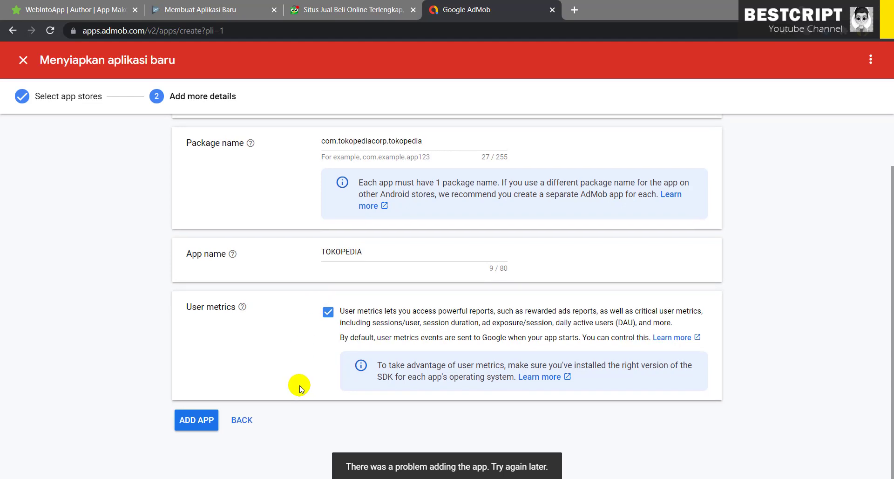
scroll(300, 388, up, 3)
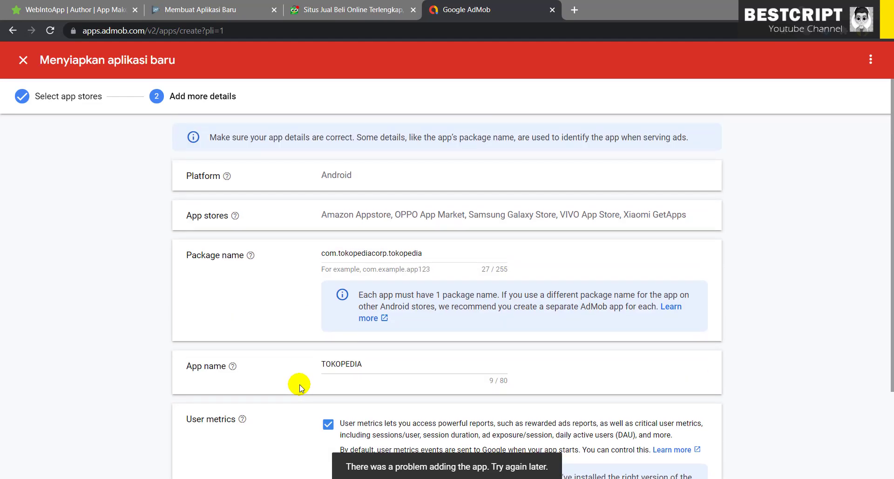
scroll(298, 387, down, 3)
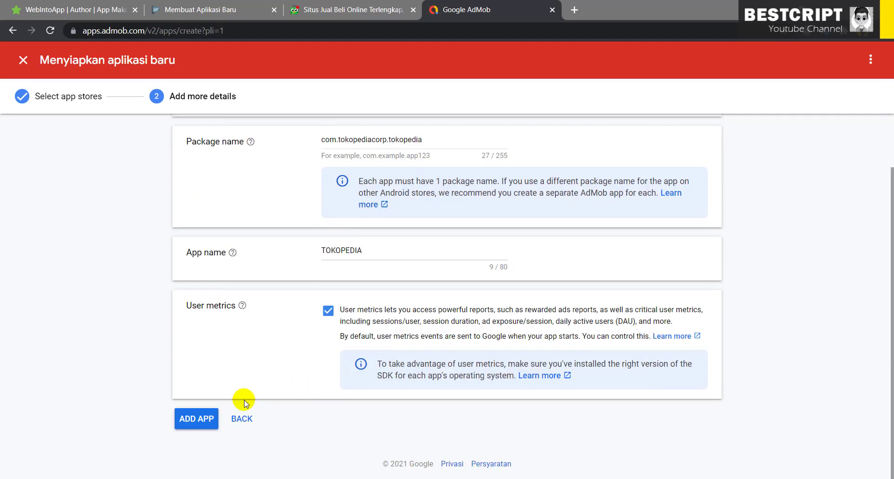
scroll(328, 322, up, 3)
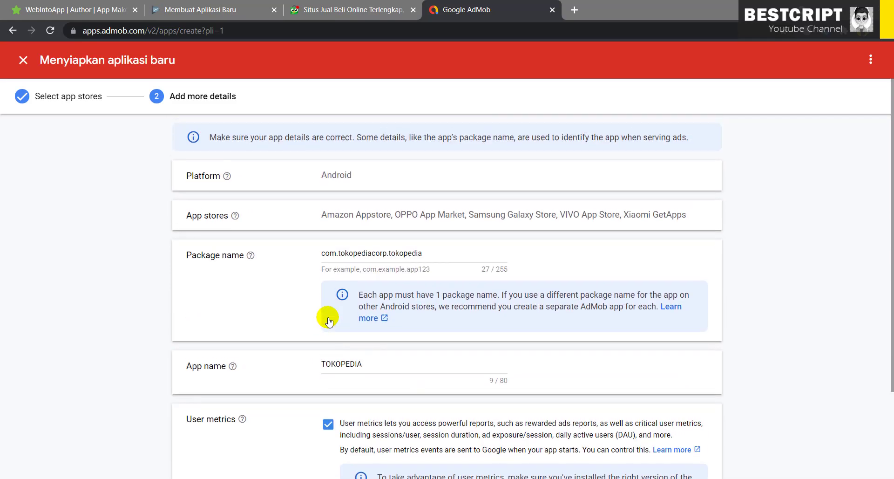
scroll(276, 379, down, 3)
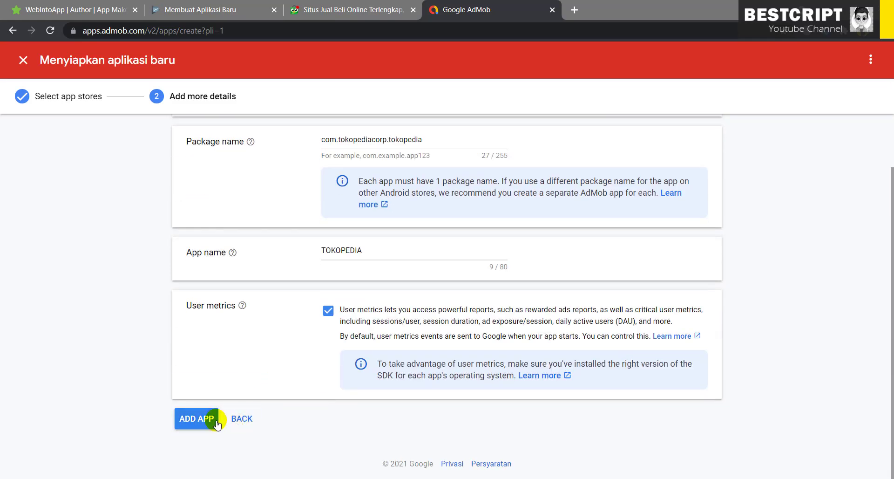
click(212, 420)
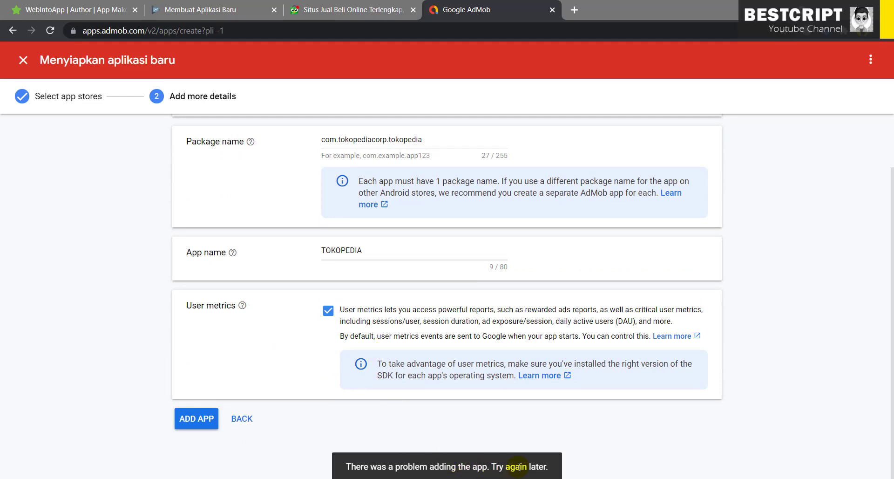
- Change the package name in WebIntoApp to com.tokopediacorp.tokopediaku
scroll(448, 301, up, 3)
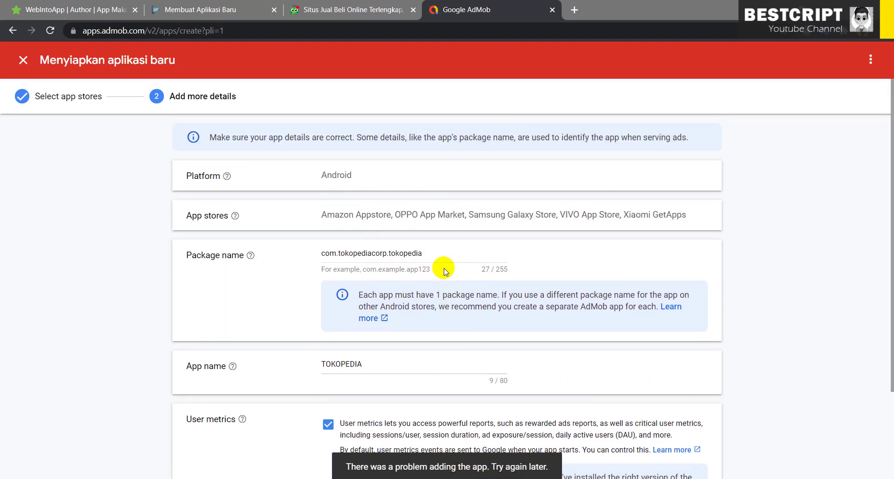
click(438, 251)
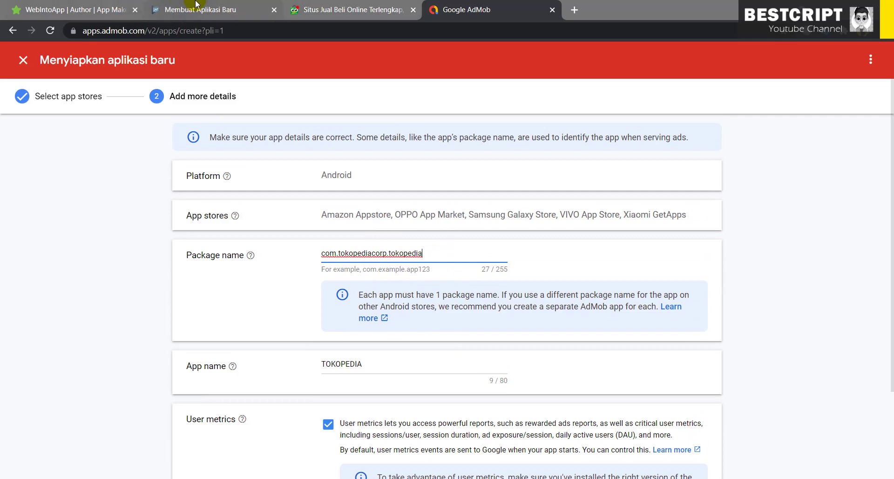
click(80, 9)
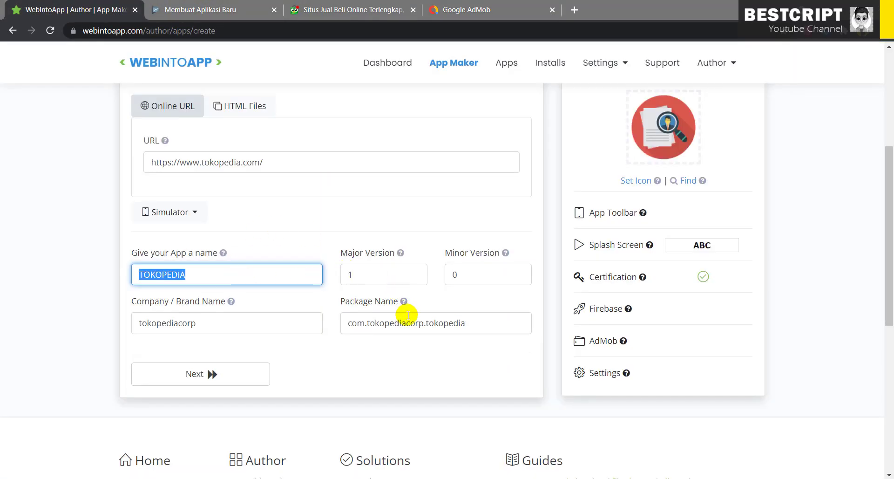
click(476, 322)
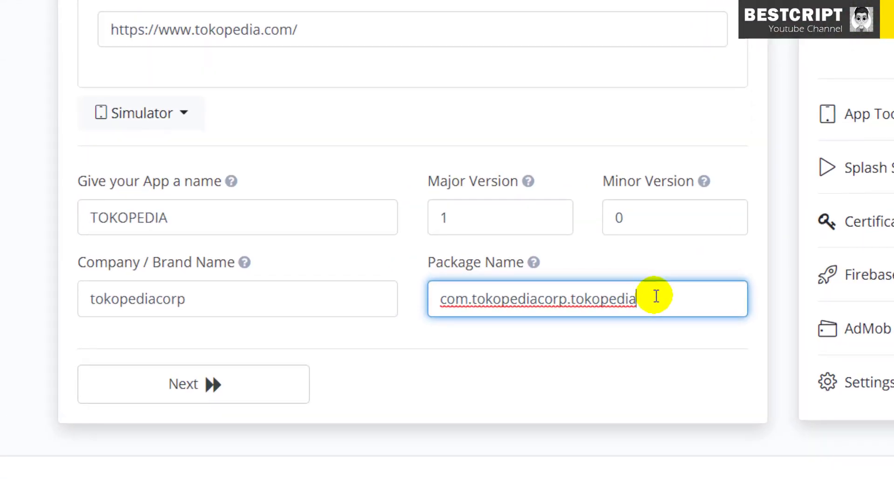
text(k)
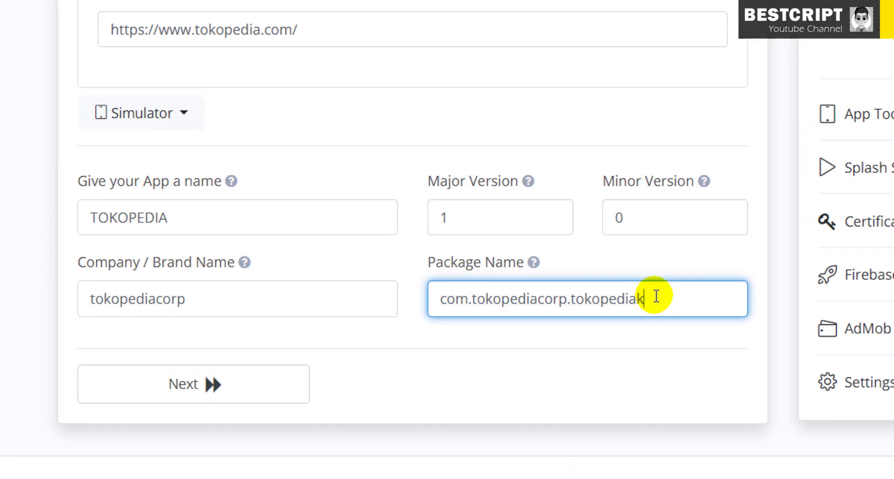
text(u)
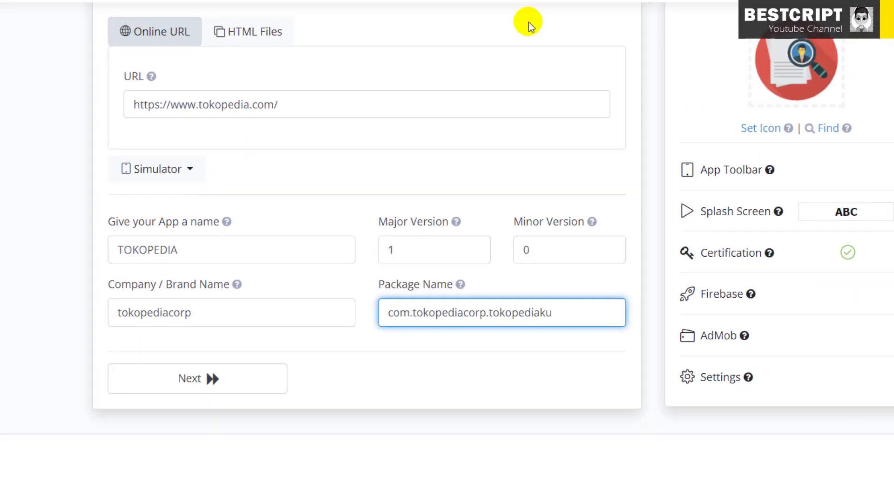
- Set the package name of the new AdMob app to com.tokopediacorp.tokopediaku, then add the app and finish its setup
click(228, 5)
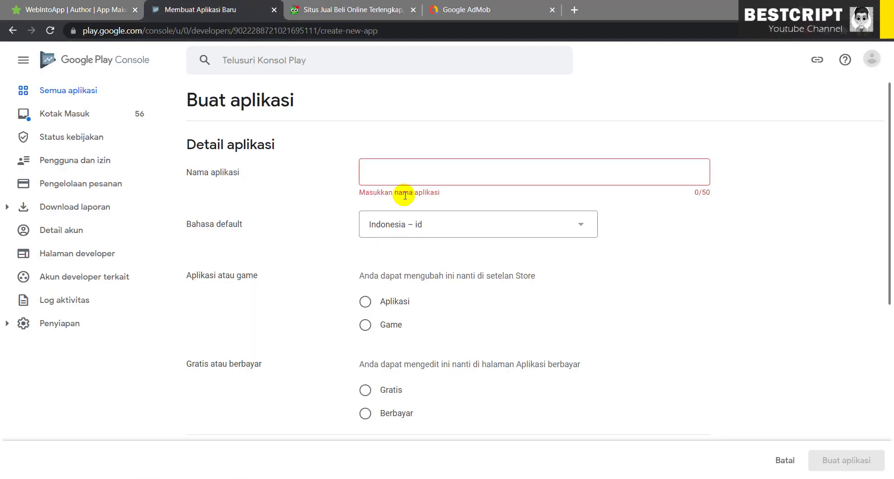
click(462, 6)
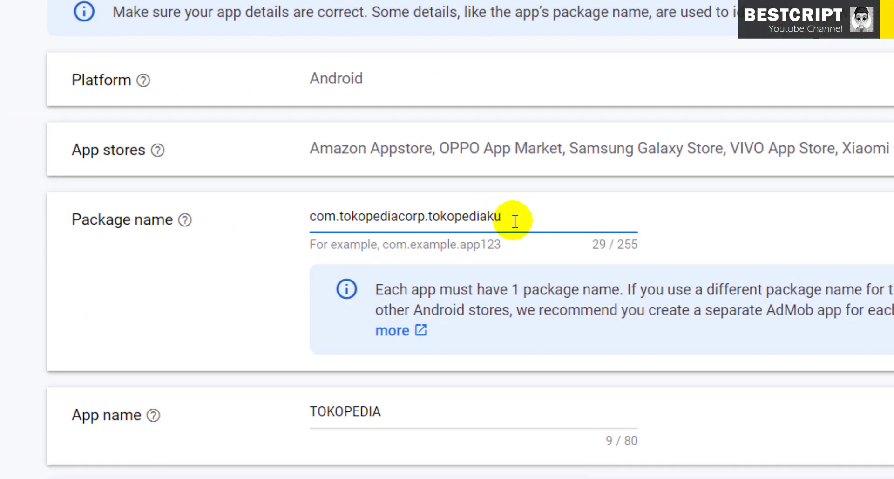
scroll(172, 407, down, 3)
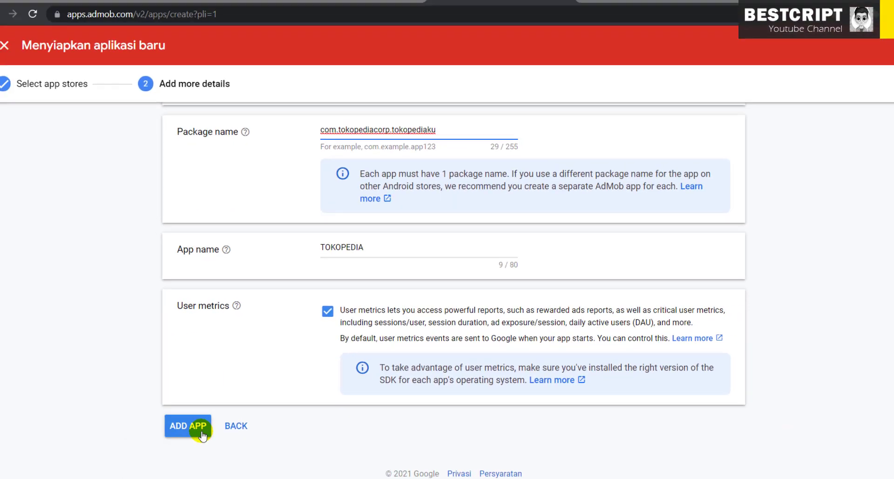
click(201, 432)
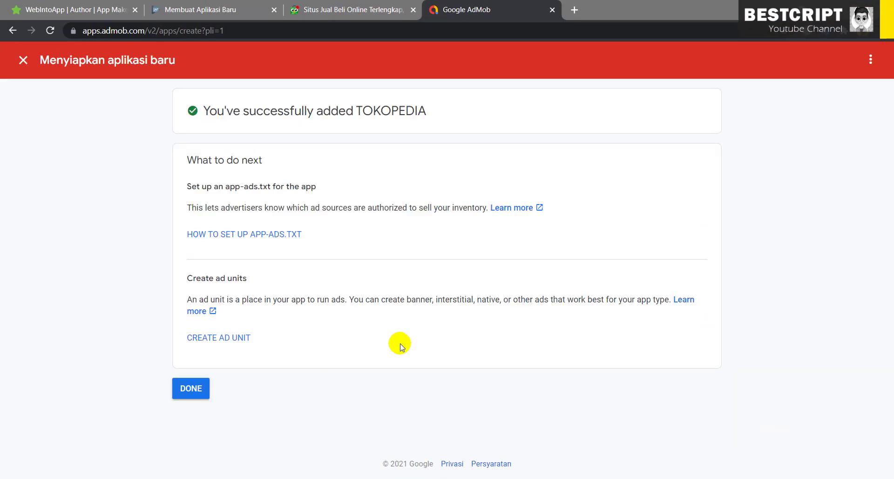
click(188, 394)
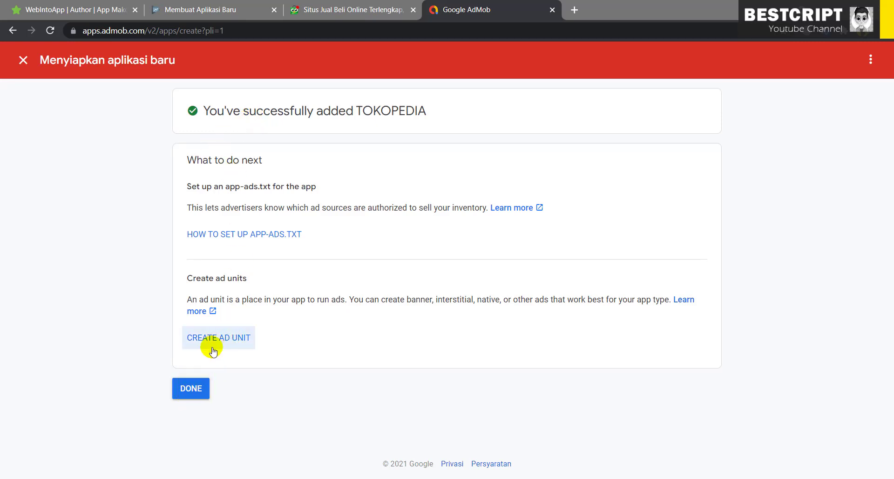
click(196, 394)
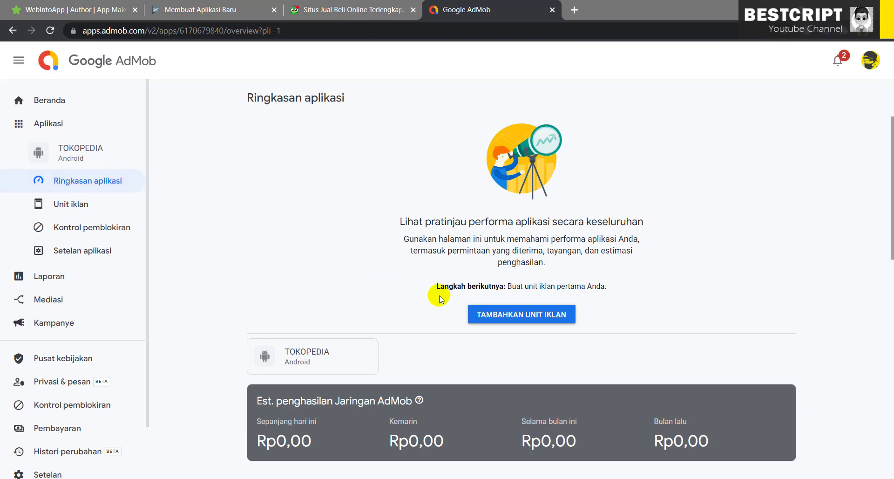
- Look over the TOKOPEDIA app overview in AdMob and start adding an ad unit
scroll(442, 293, down, 2)
scroll(516, 231, down, 3)
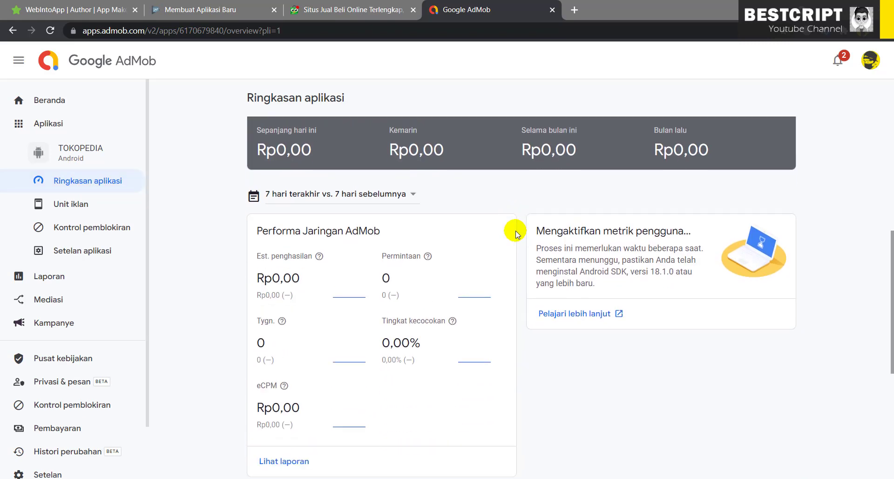
scroll(316, 292, down, 5)
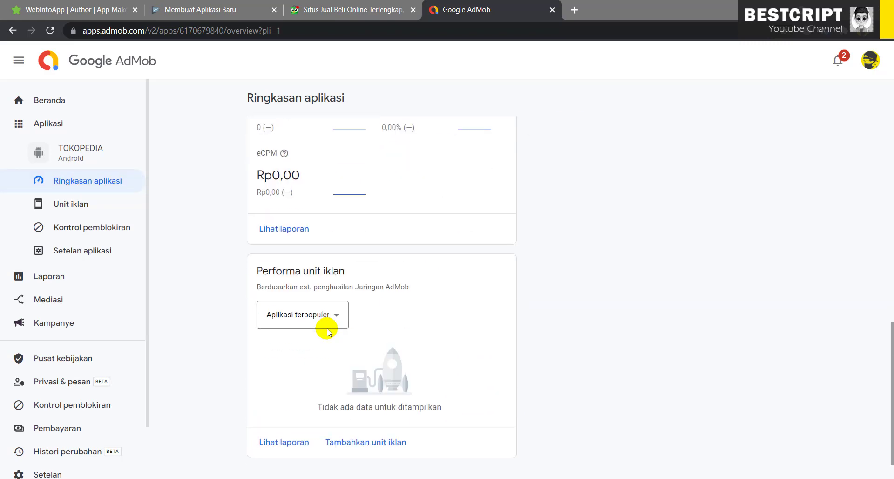
scroll(325, 329, up, 9)
scroll(535, 284, up, 1)
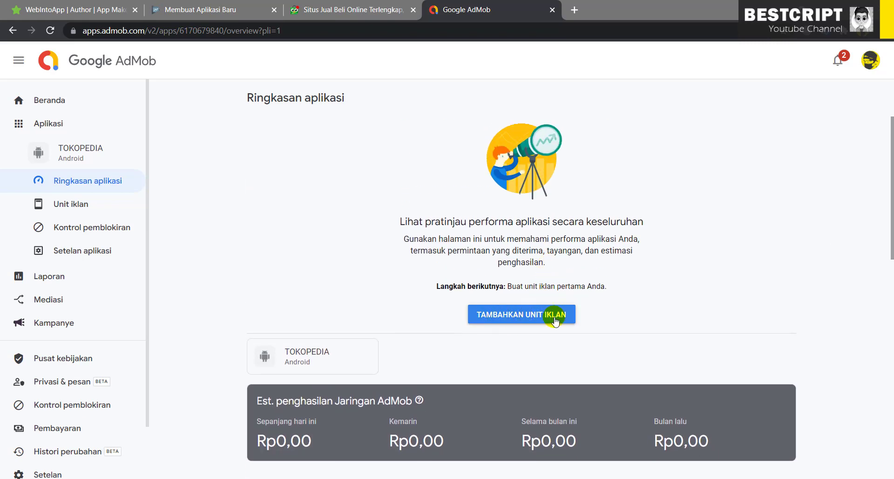
click(542, 317)
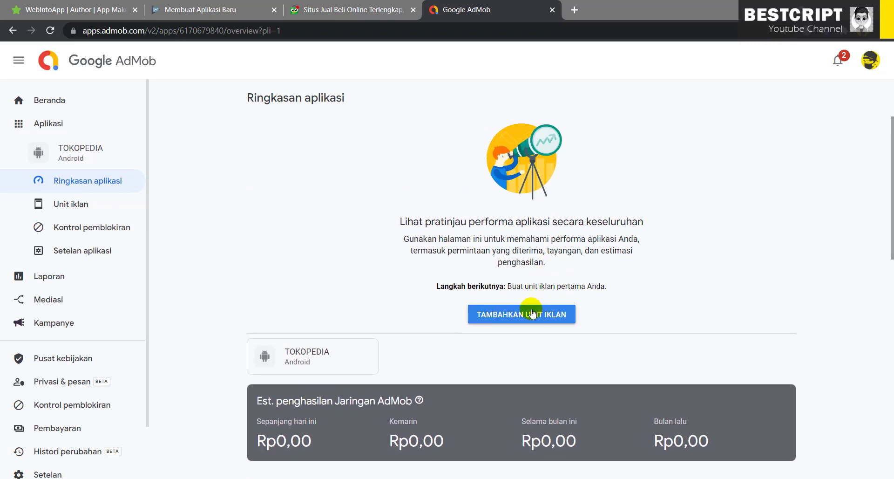
click(520, 315)
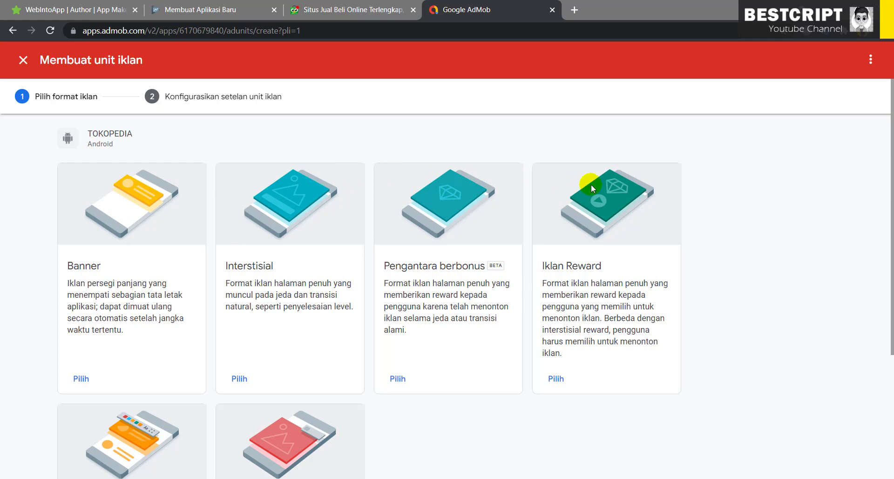
- Examine the available ad formats and their descriptions, including Pengantara berbonus, Iklan Reward, Native advanced and Pembukaan aplikasi
scroll(162, 434, down, 2)
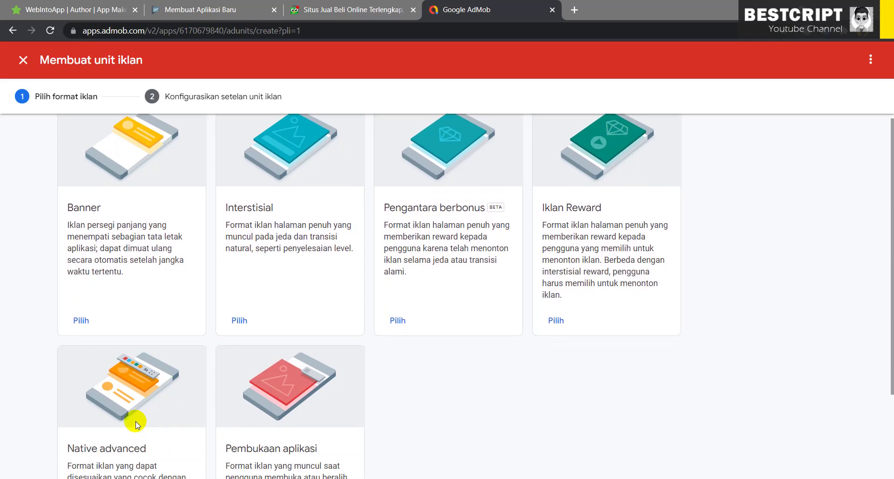
scroll(136, 422, down, 2)
scroll(136, 421, up, 5)
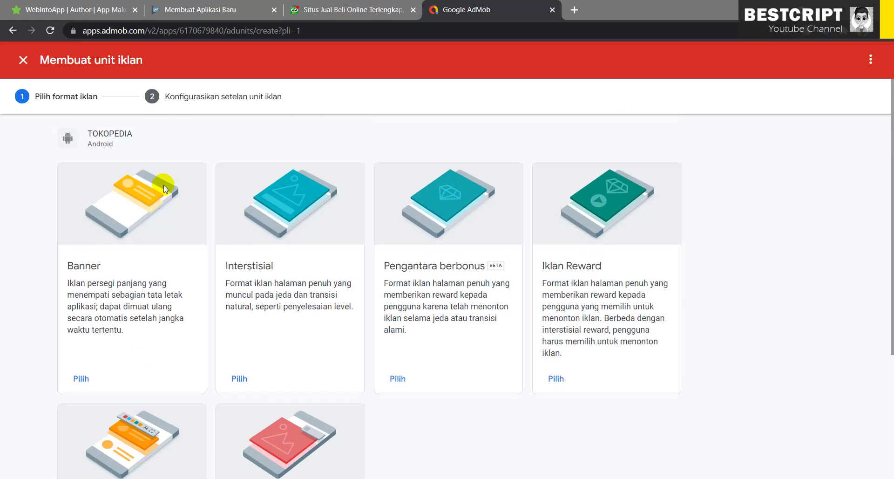
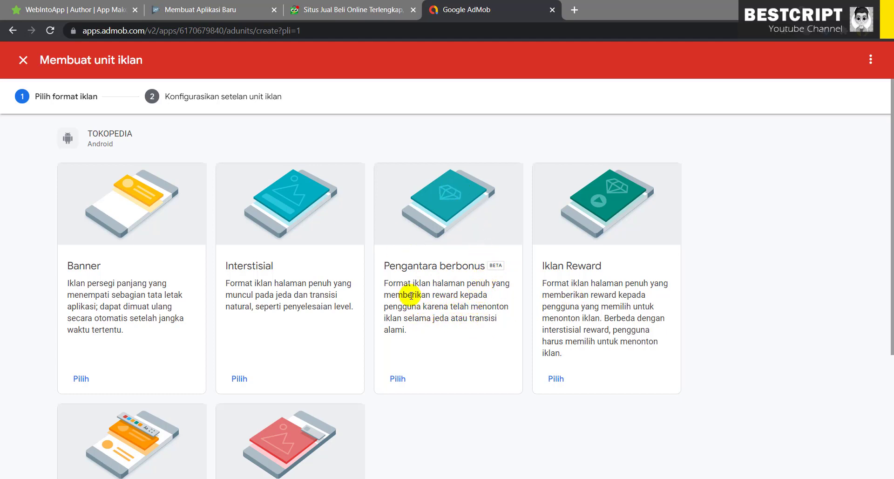
drag(408, 283, 457, 307)
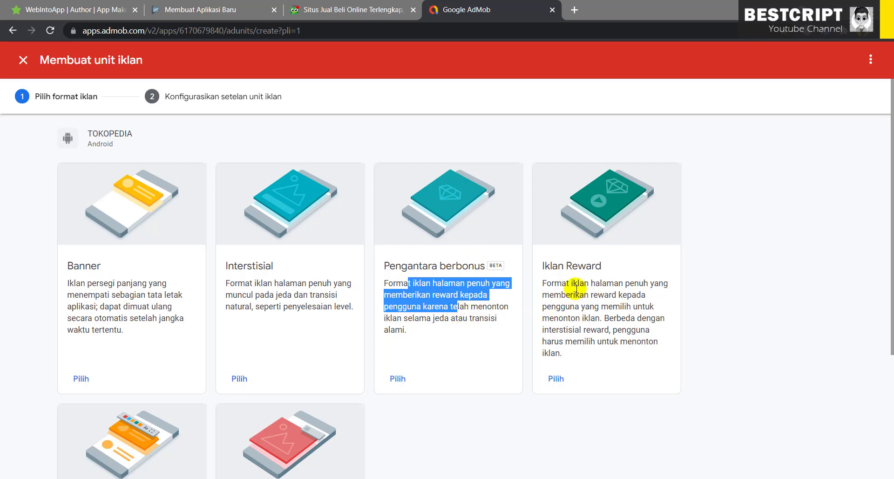
drag(570, 284, 621, 353)
scroll(195, 421, down, 1)
scroll(194, 422, down, 3)
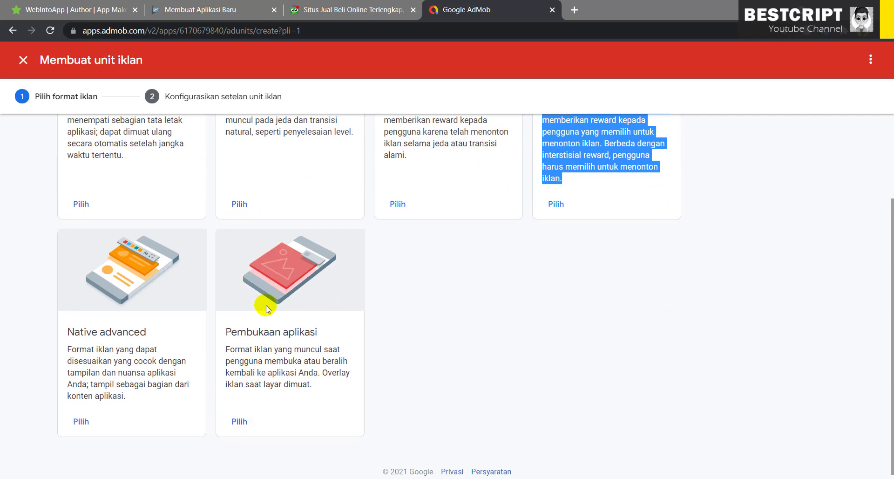
scroll(266, 393, up, 4)
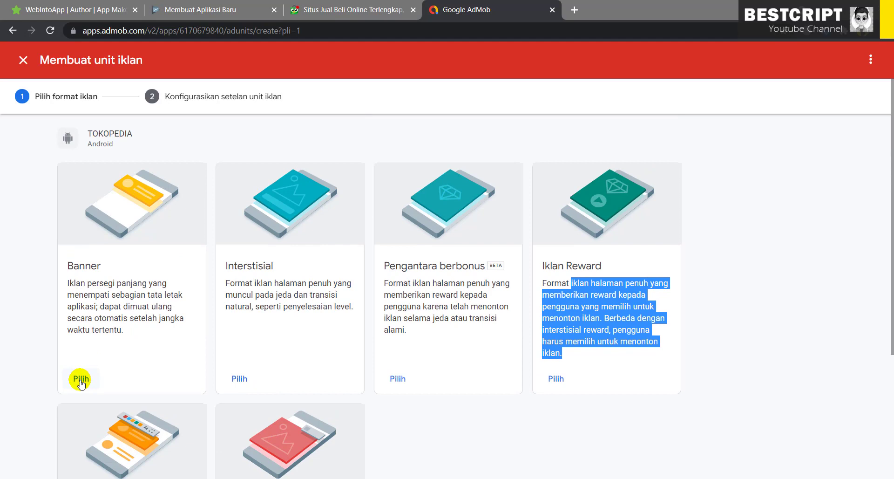
- Choose the Banner ad format and name the ad unit Tokopedia-Banner
click(81, 378)
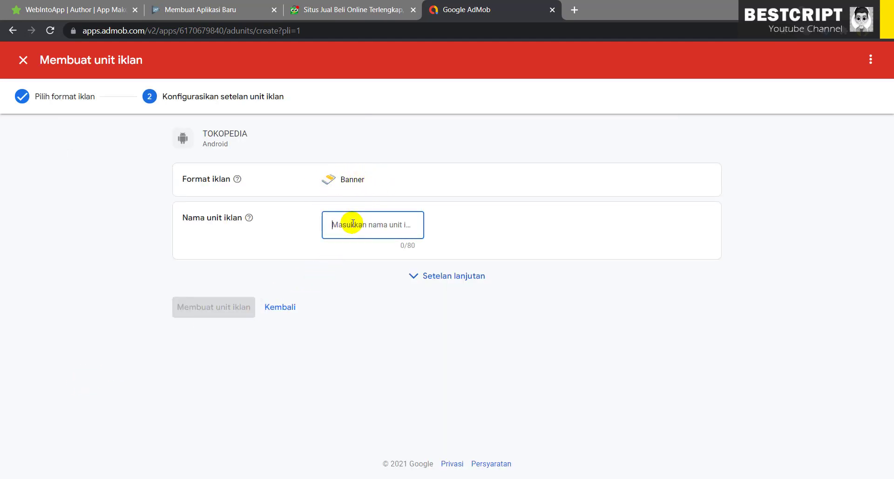
text(Tok)
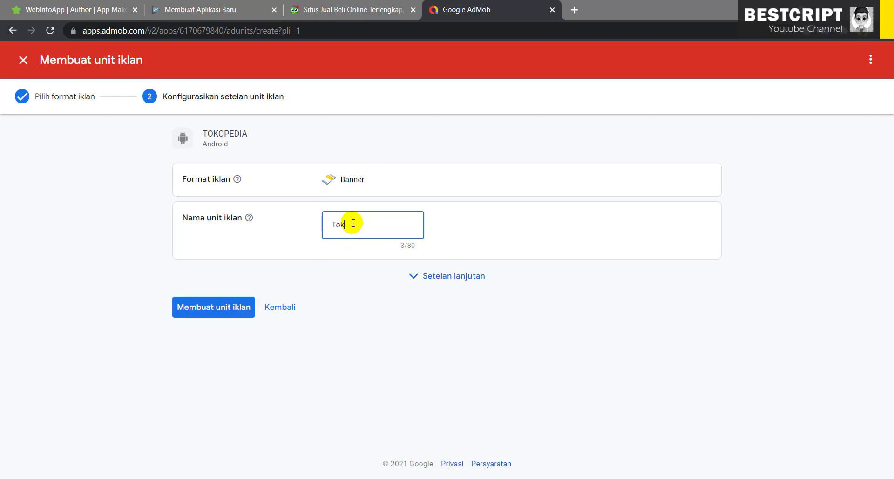
text(opedia-Banner)
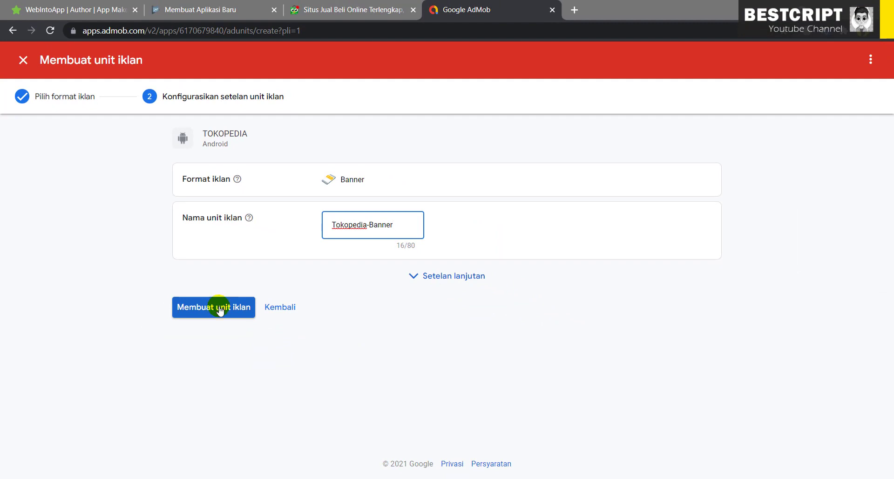
- Review the advanced settings of the banner unit, leaving the Video ad type enabled, and create the ad unit
click(445, 275)
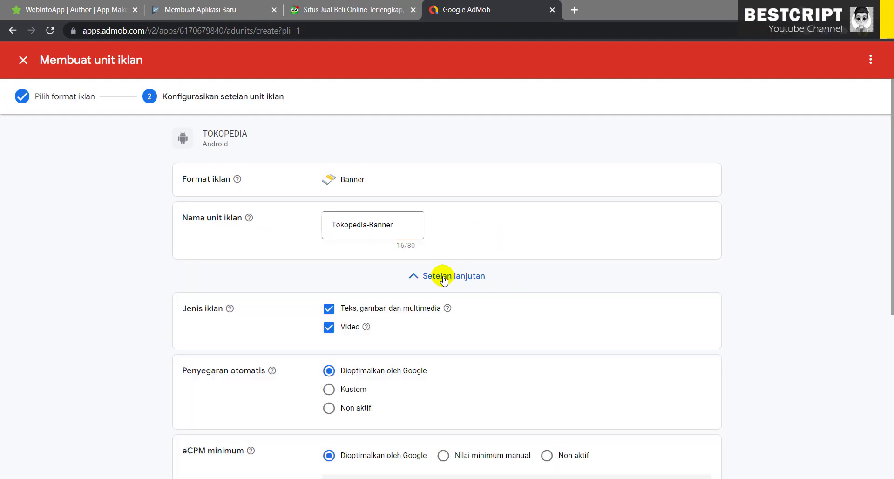
scroll(405, 291, down, 2)
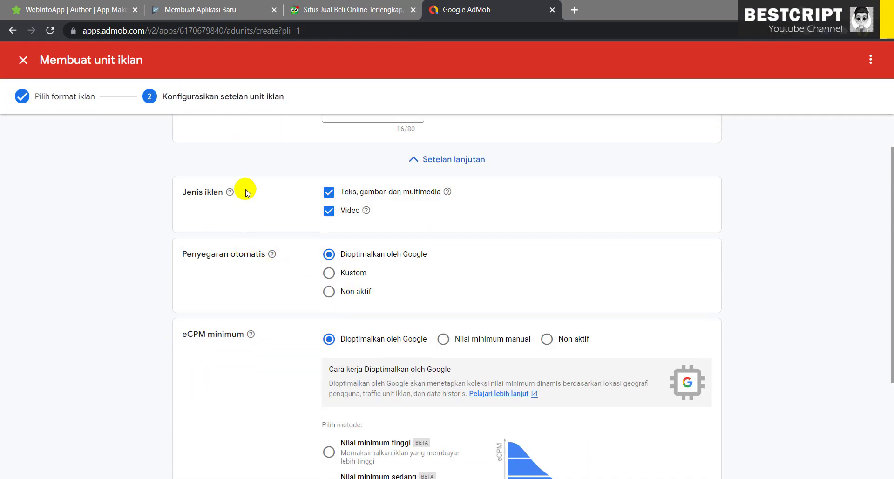
click(329, 211)
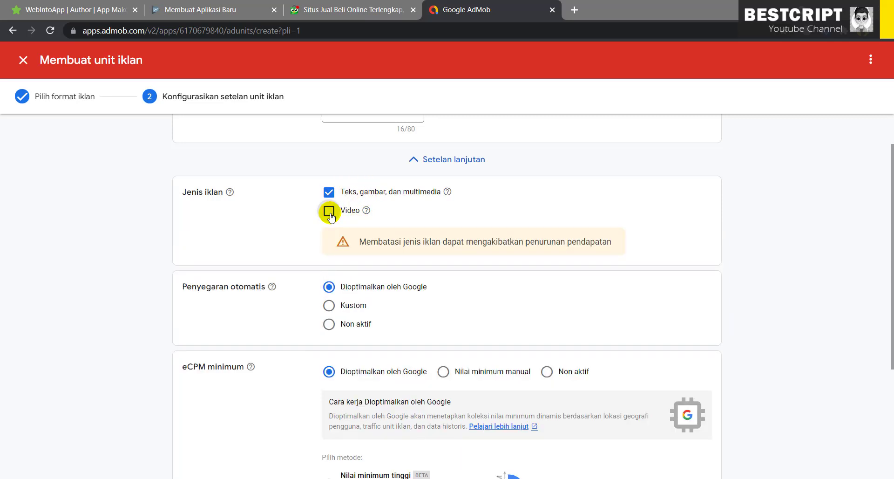
click(329, 211)
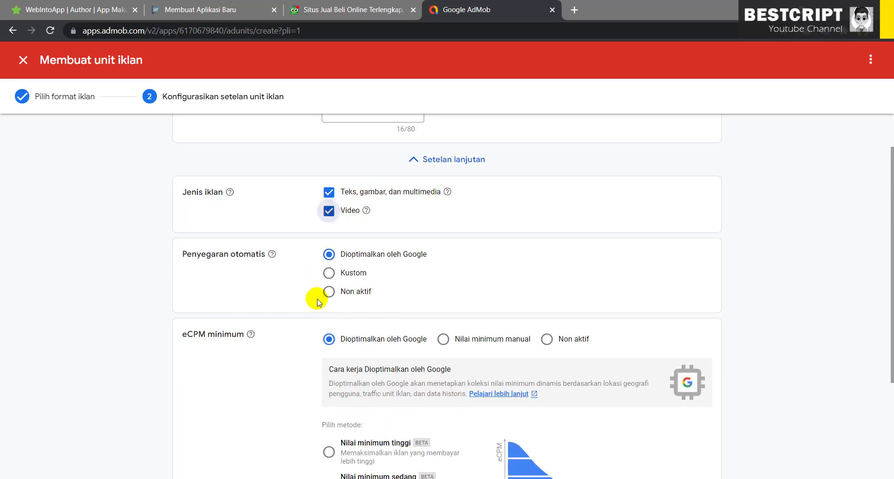
scroll(319, 295, down, 3)
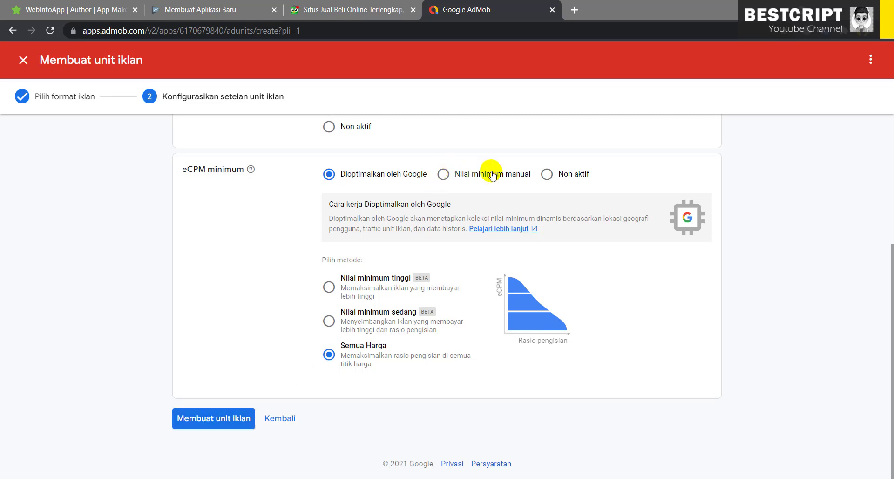
click(219, 424)
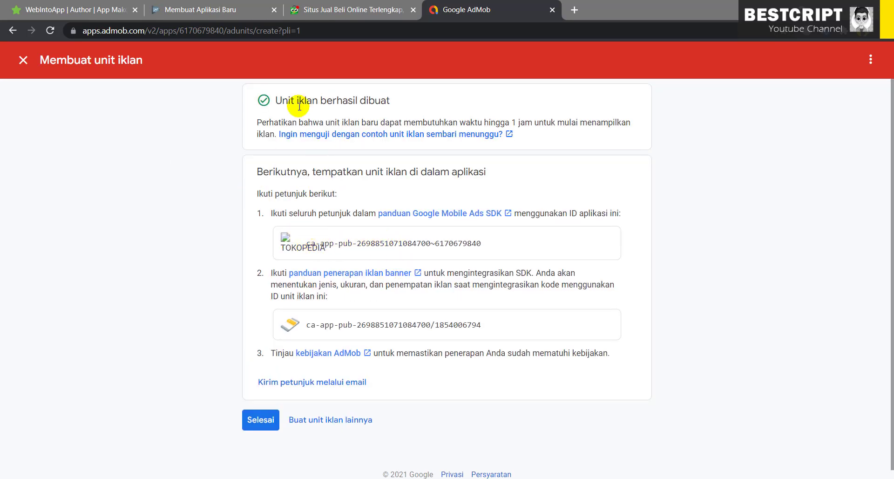
- Switch to WebIntoApp and enable AdMob for the app
click(73, 4)
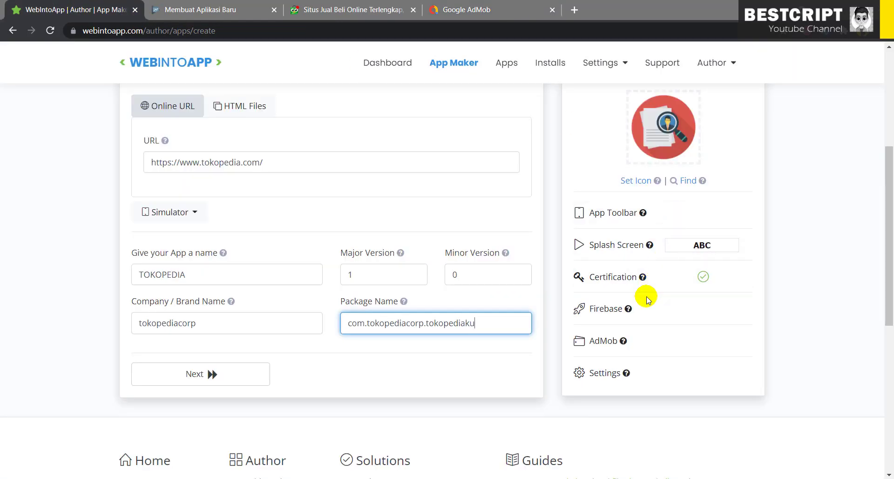
click(624, 344)
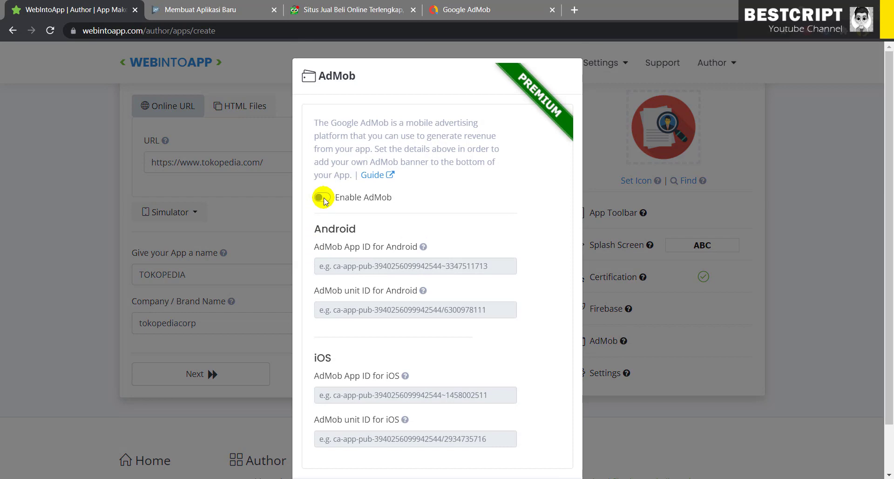
click(323, 198)
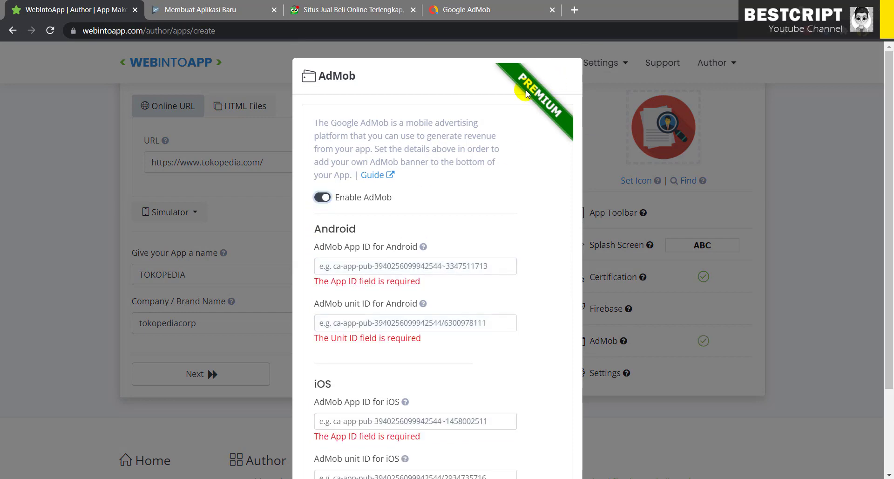
- Switch to Google AdMob and copy the TOKOPEDIA app ID from the ad unit's implementation instructions
scroll(378, 294, down, 3)
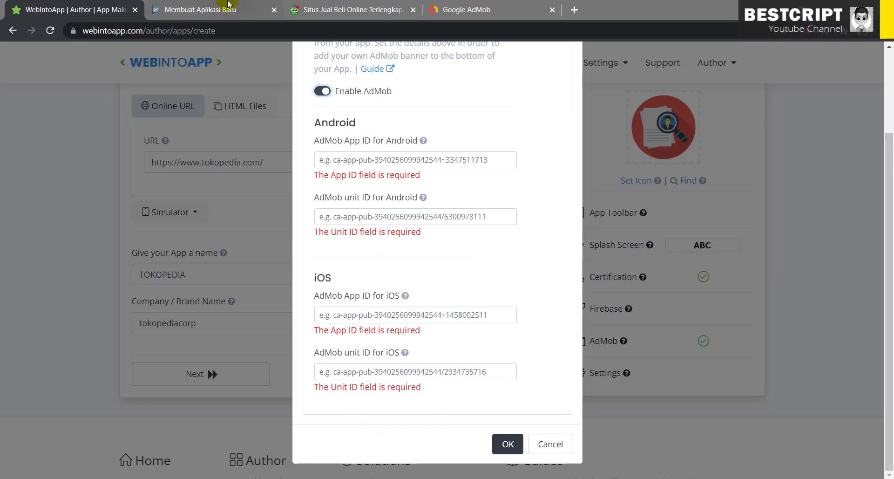
click(479, 10)
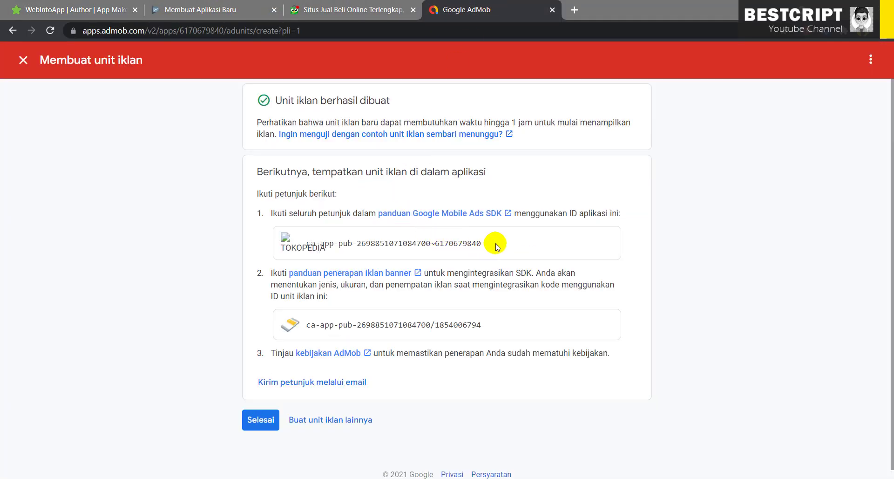
drag(497, 245, 304, 246)
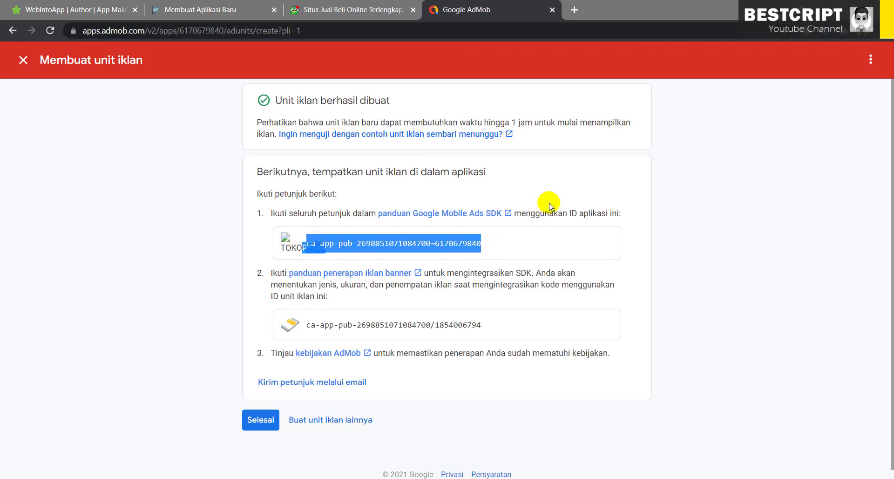
right_click(403, 247)
click(382, 246)
click(323, 244)
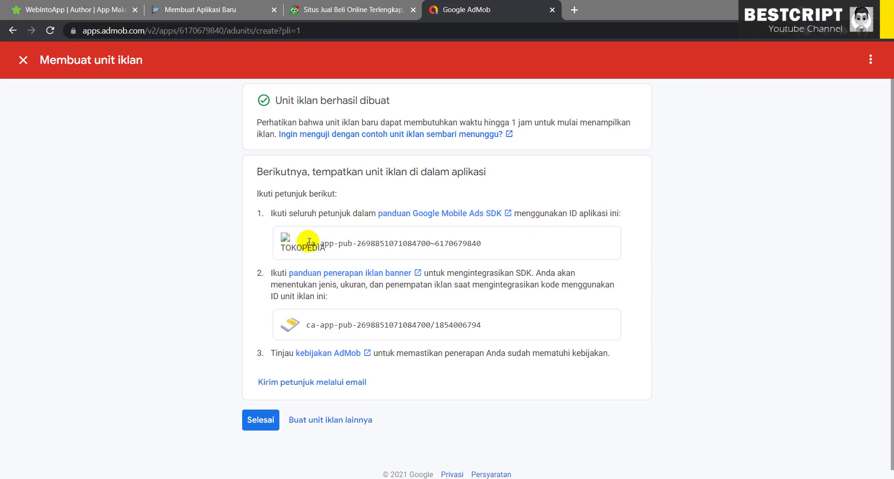
drag(308, 242, 376, 240)
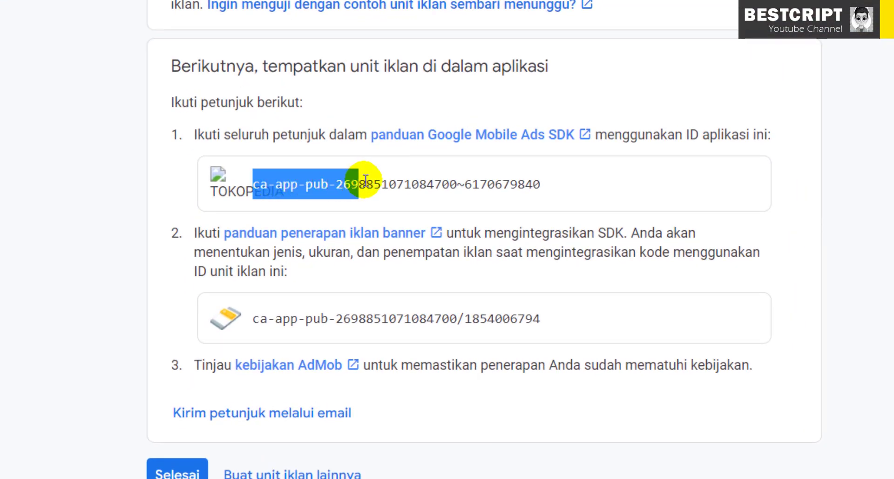
drag(366, 180, 541, 181)
right_click(540, 179)
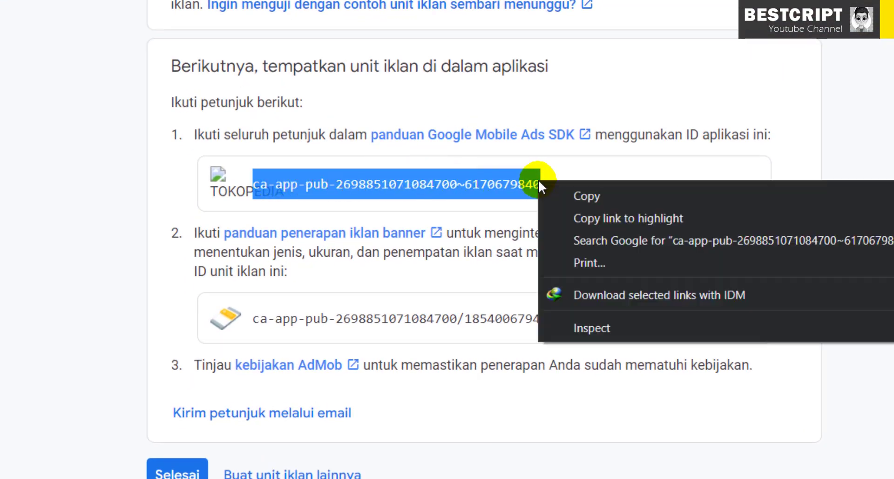
click(561, 196)
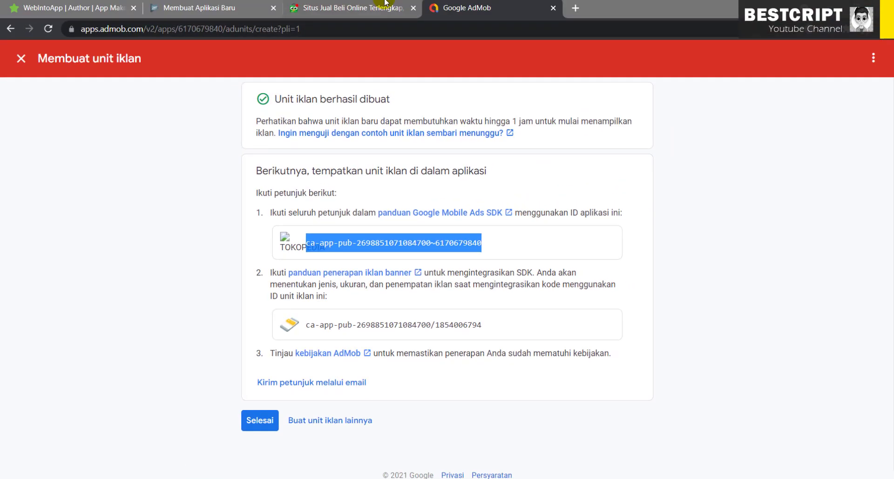
- Switch back to WebIntoApp and paste the copied app ID as the AdMob App ID for Android
click(195, 11)
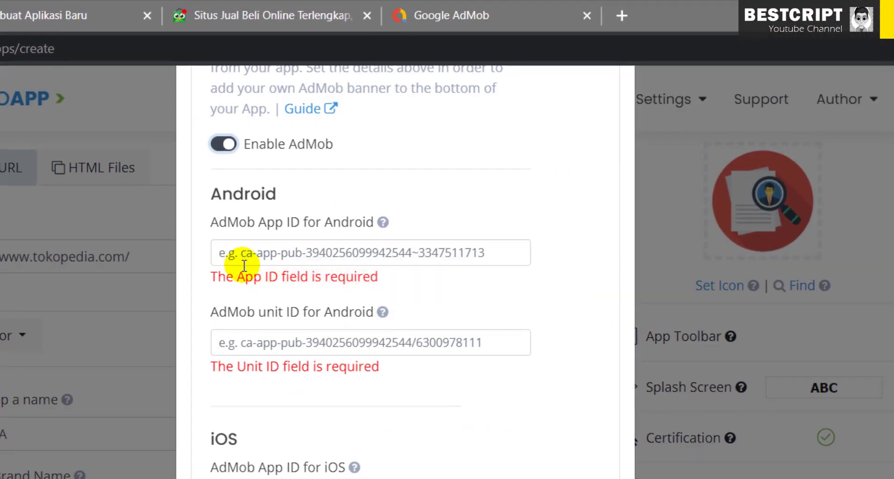
click(355, 251)
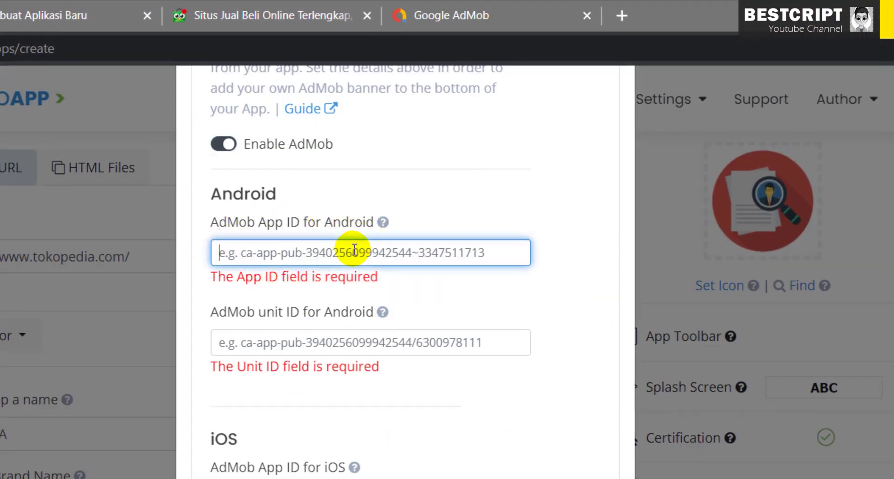
key(ctrl+v)
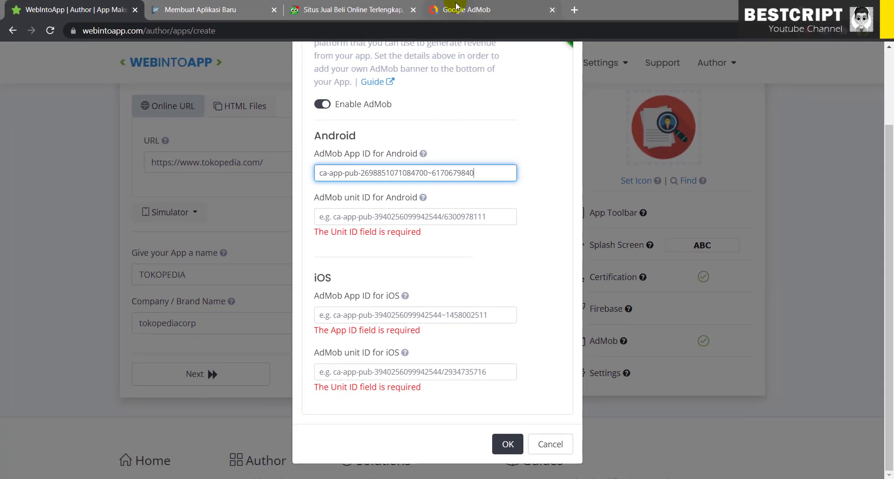
- Switch to Google AdMob and copy the banner's ad unit ID from the implementation instructions
click(456, 6)
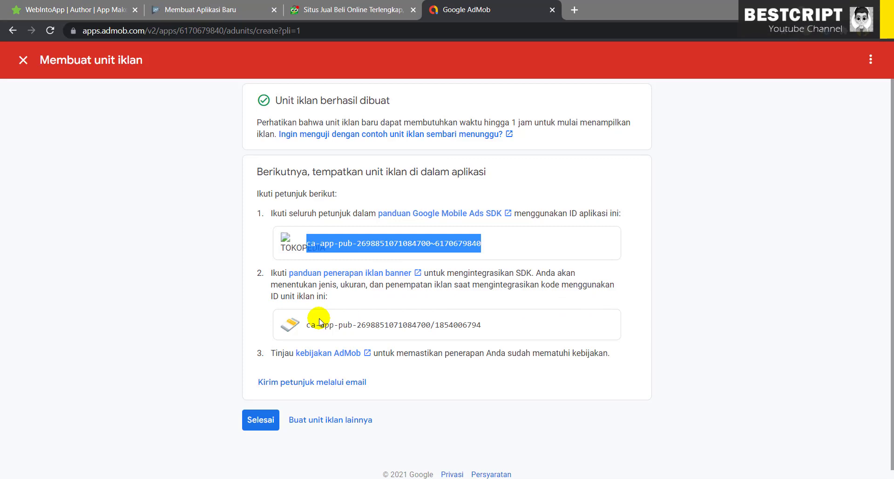
drag(306, 325, 331, 326)
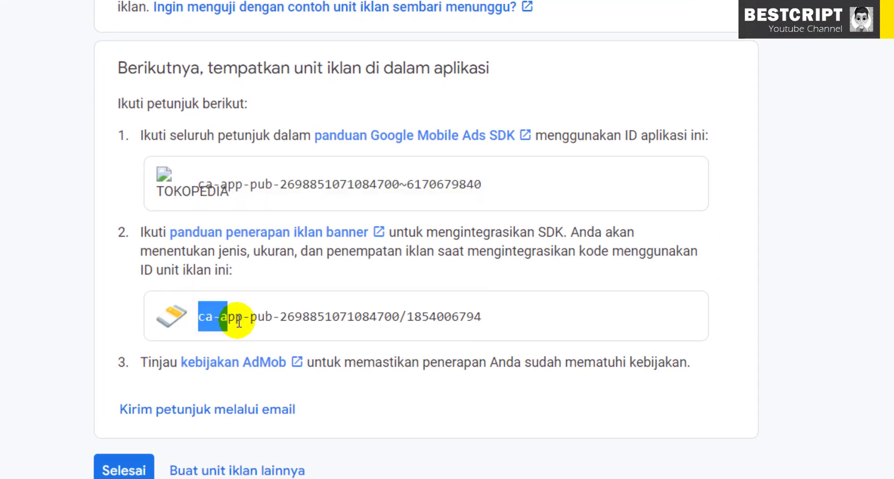
drag(239, 321, 487, 317)
right_click(467, 317)
click(507, 334)
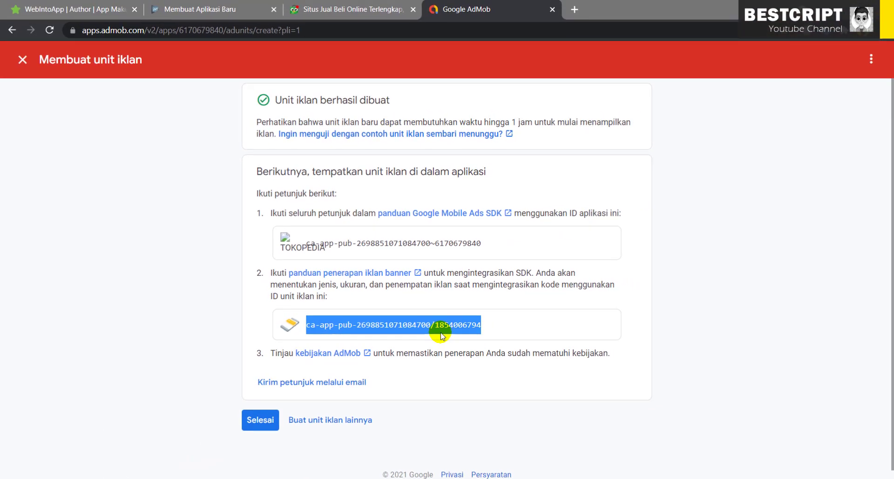
click(419, 318)
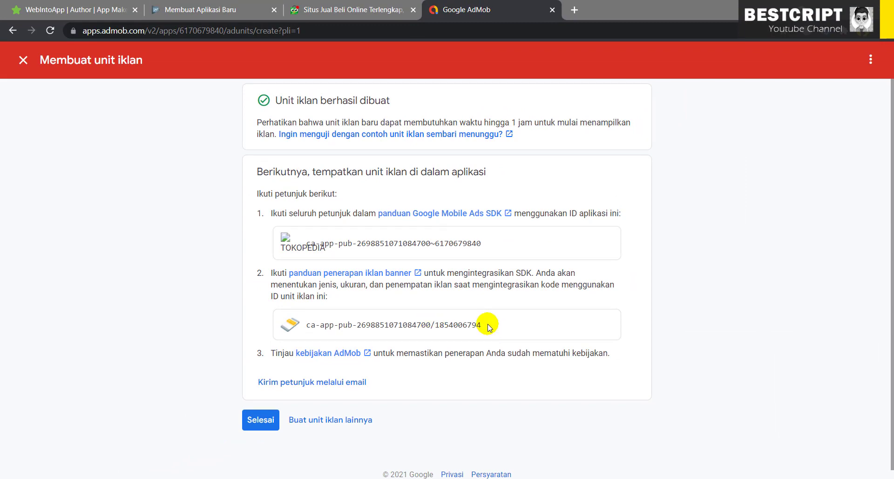
drag(486, 326, 306, 330)
right_click(313, 327)
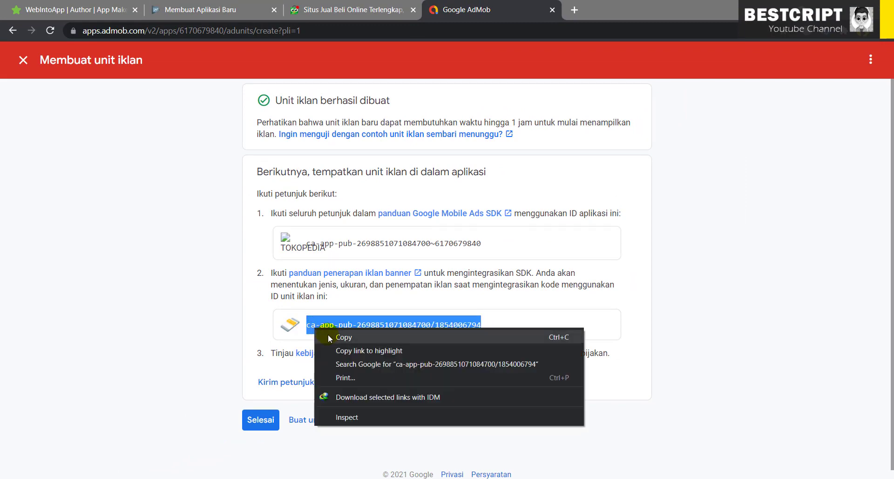
click(322, 329)
- Return to WebIntoApp and paste the copied banner ID as the AdMob unit ID for Android
click(65, 9)
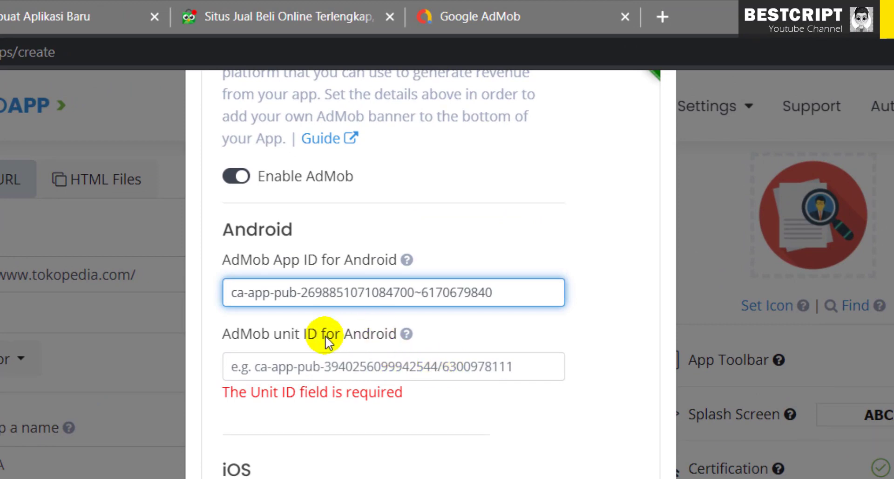
click(310, 366)
right_click(309, 365)
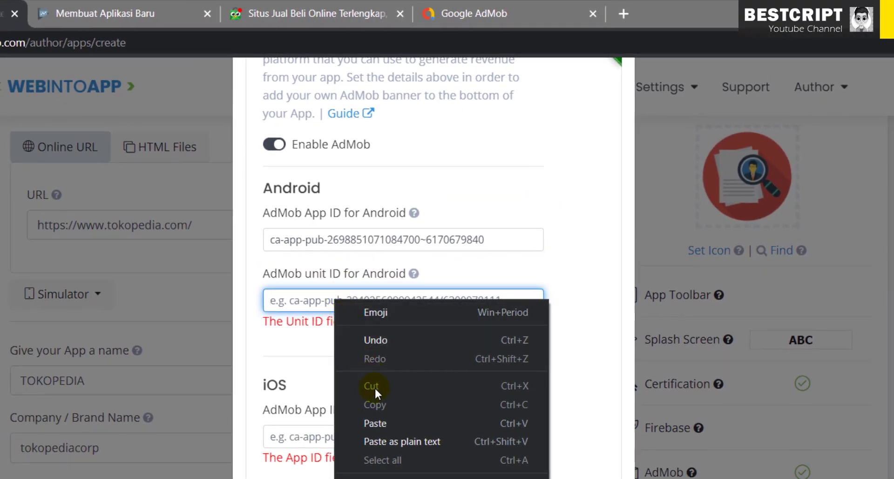
click(374, 423)
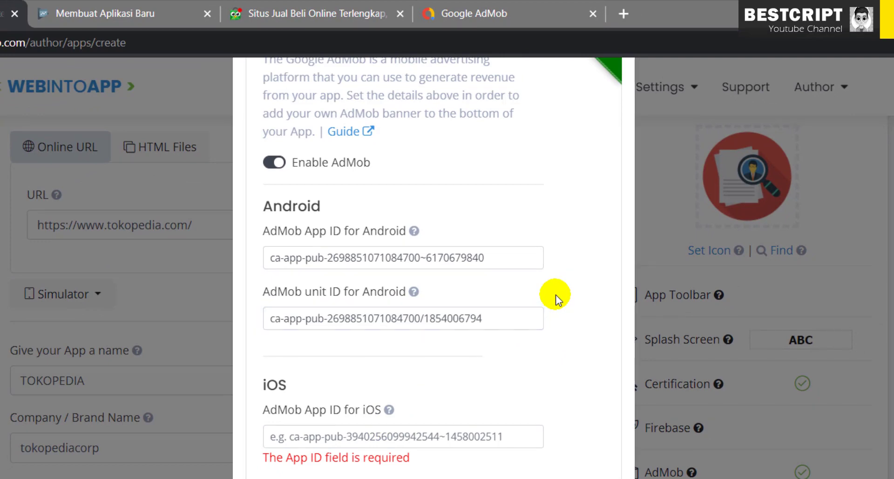
- Switch to Google AdMob and finish the banner unit setup, going to the TOKOPEDIA app's ad unit list
click(305, 437)
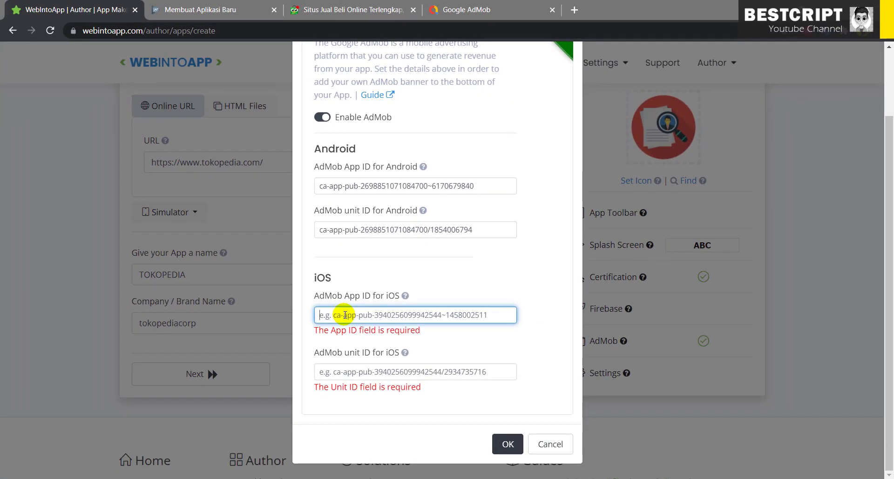
click(491, 4)
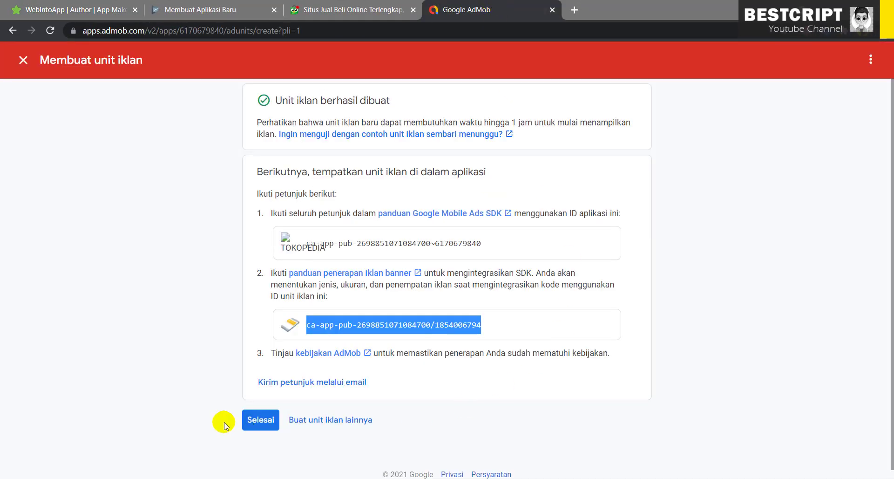
click(254, 421)
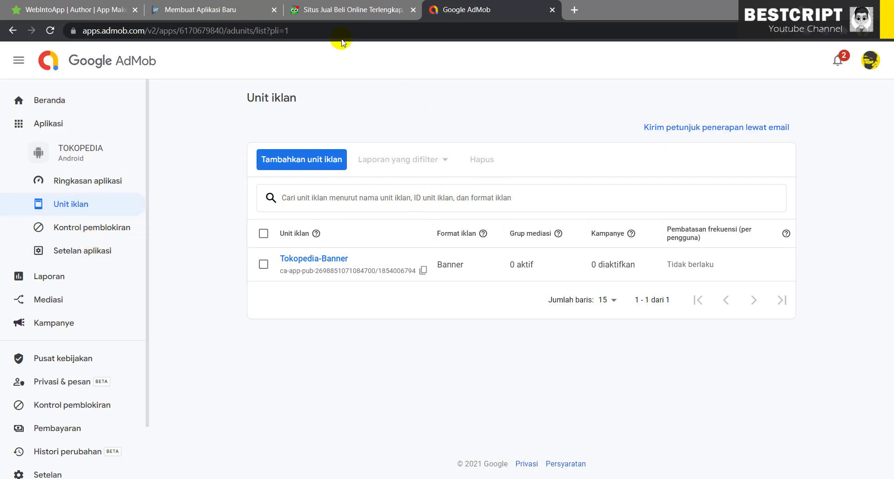
- Switch to AdMob and start adding a new iOS app that is listed on a supported app store
click(80, 6)
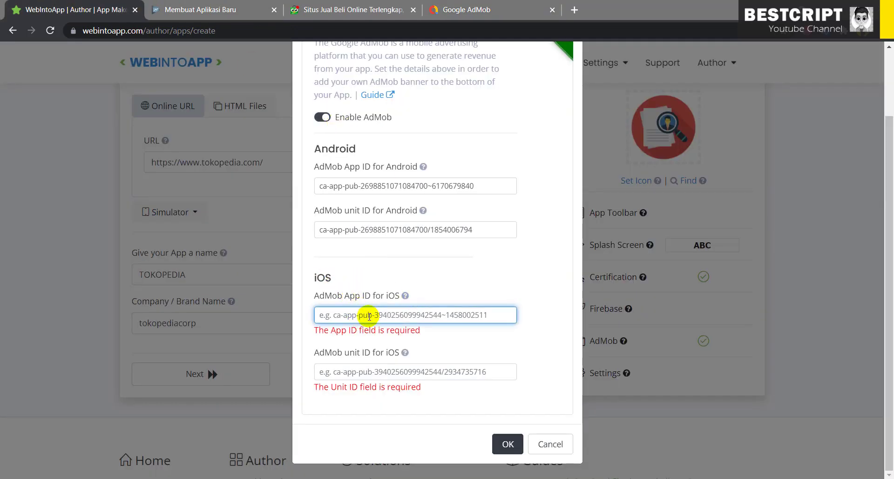
click(463, 8)
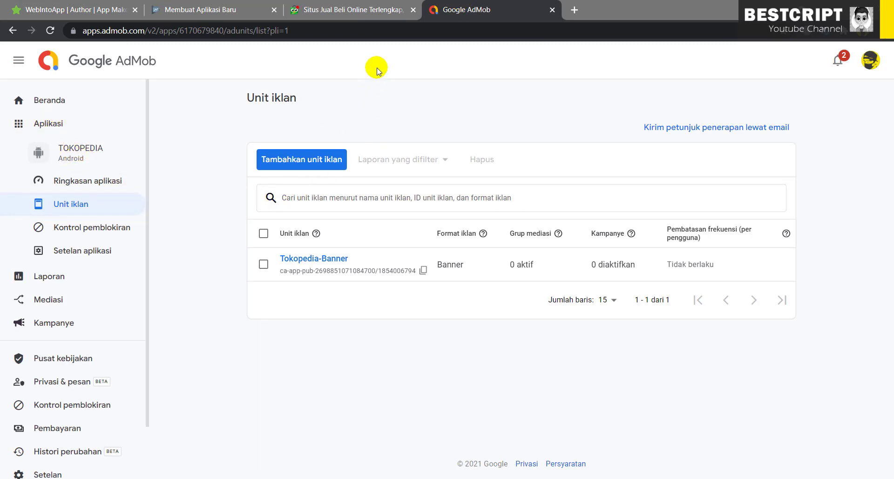
click(71, 122)
click(183, 353)
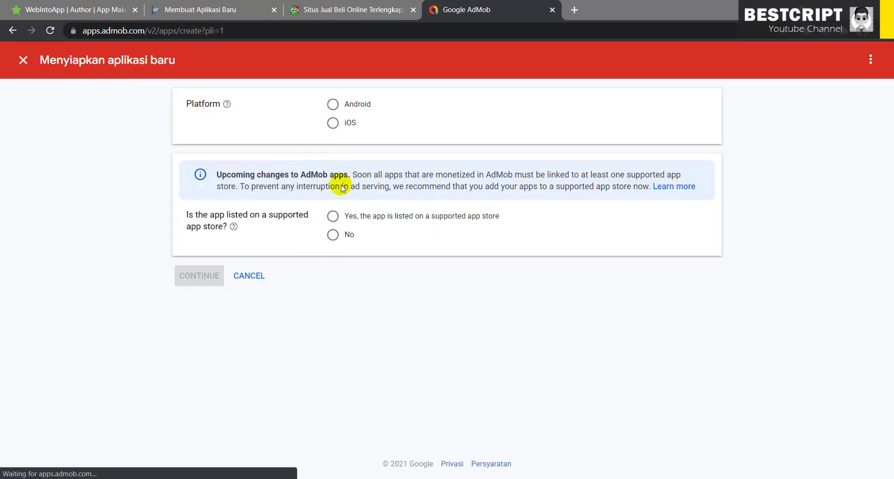
click(331, 124)
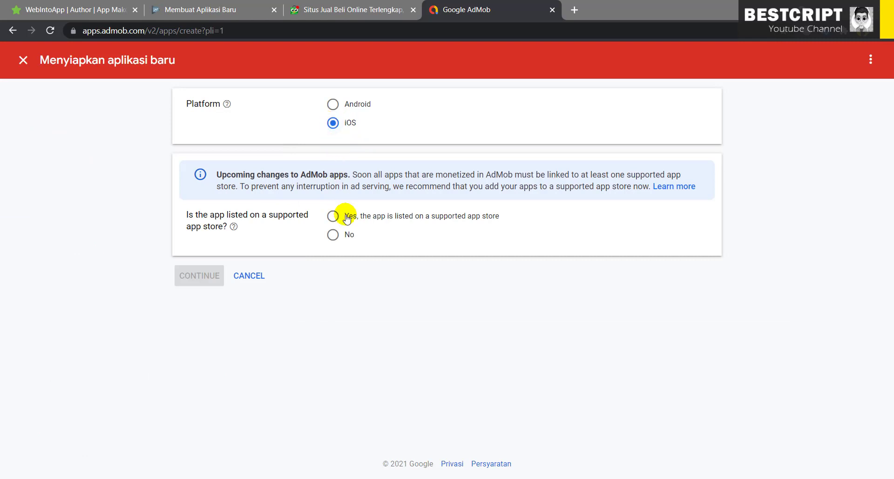
click(334, 218)
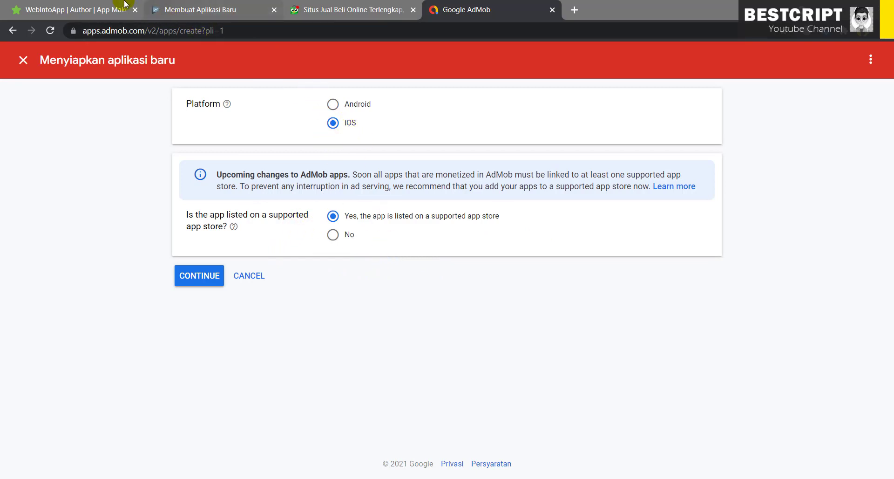
- Return to WebIntoApp, try to accept the AdMob settings with the iOS IDs left empty, and review the Android and iOS fields
click(67, 5)
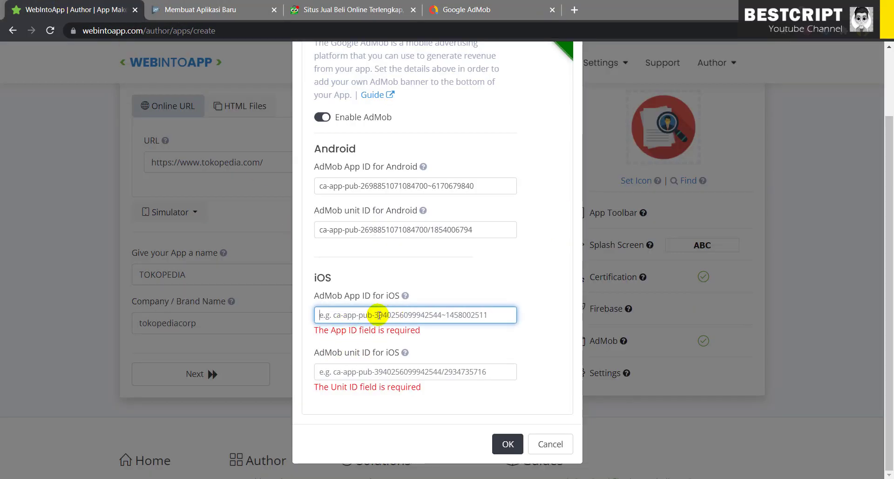
click(508, 444)
scroll(461, 188, up, 2)
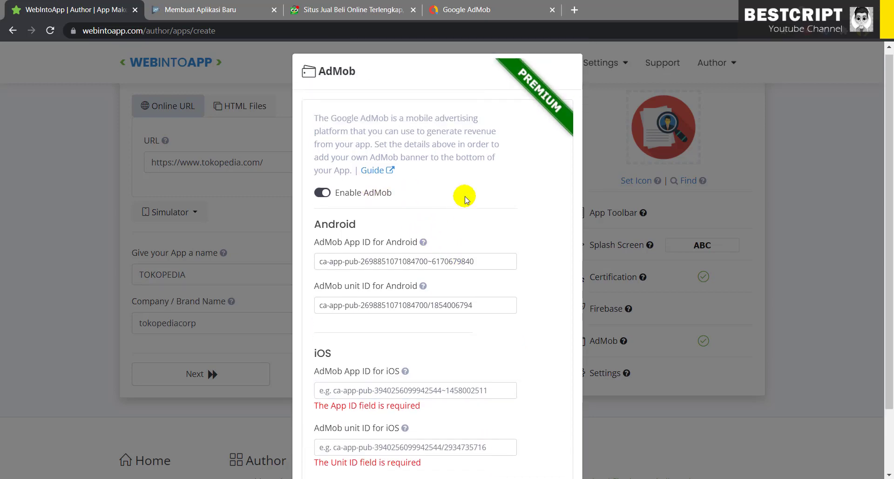
scroll(482, 189, down, 2)
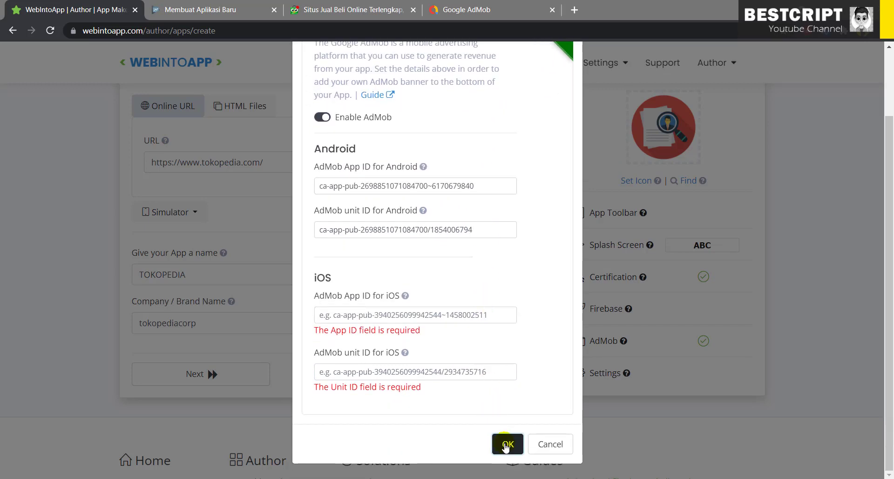
scroll(487, 214, up, 2)
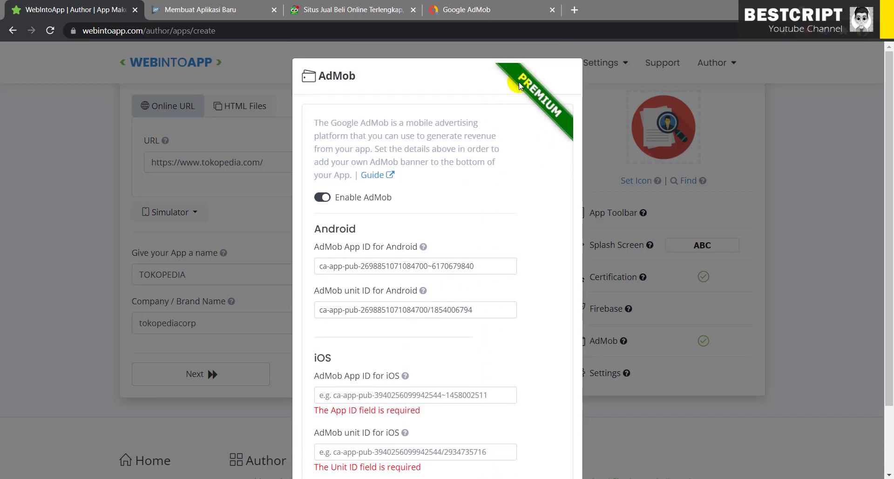
scroll(519, 166, down, 2)
scroll(513, 138, up, 2)
scroll(391, 246, down, 1)
scroll(461, 261, up, 1)
scroll(428, 213, down, 2)
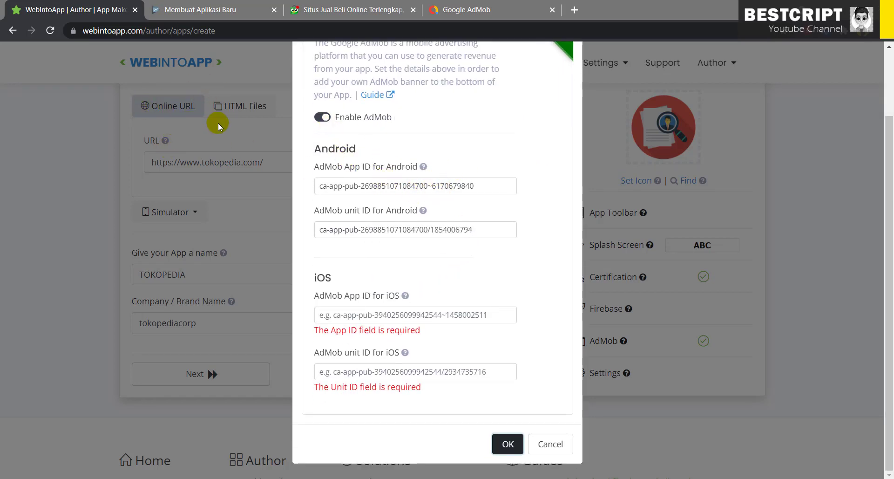
- Switch to AdMob, leave the new app setup, and look through the overview of the TOKOPEDIA Android app
click(469, 9)
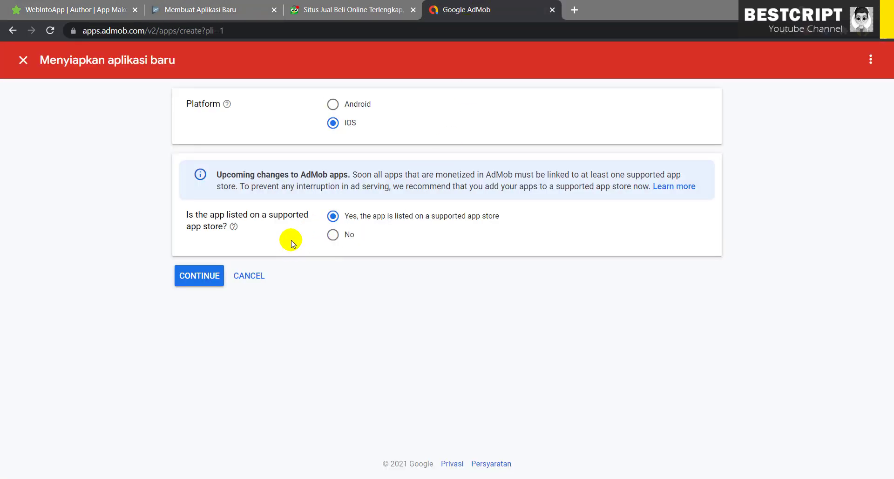
click(13, 31)
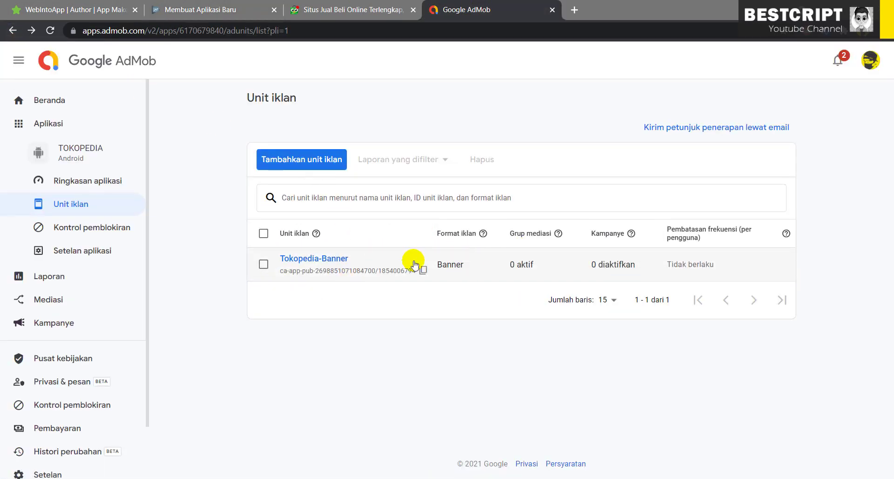
click(76, 177)
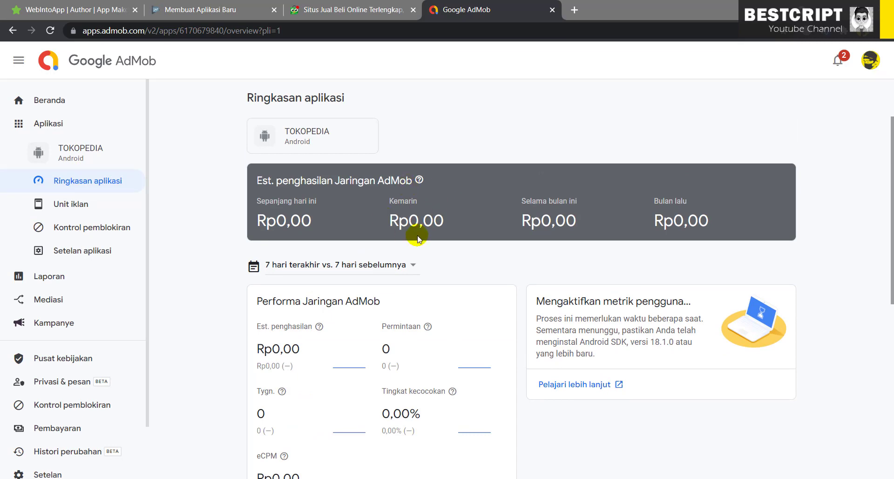
scroll(413, 365, down, 8)
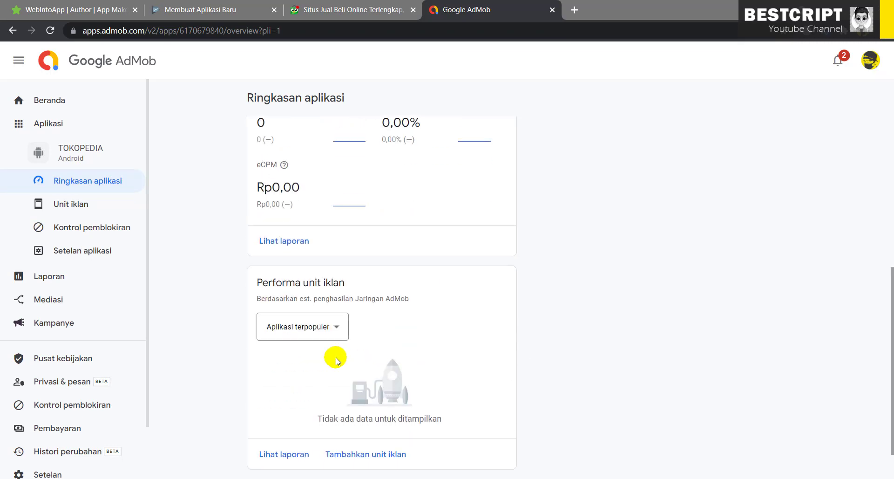
scroll(326, 355, up, 3)
scroll(327, 357, up, 3)
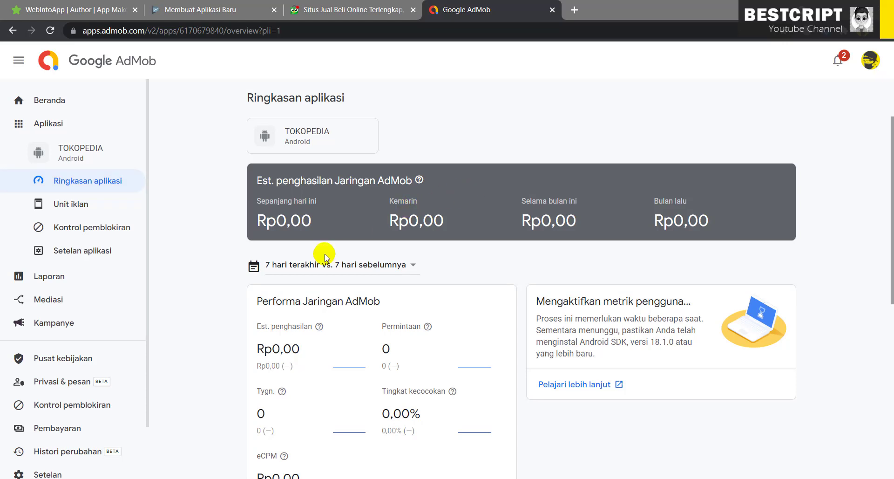
scroll(72, 384, down, 2)
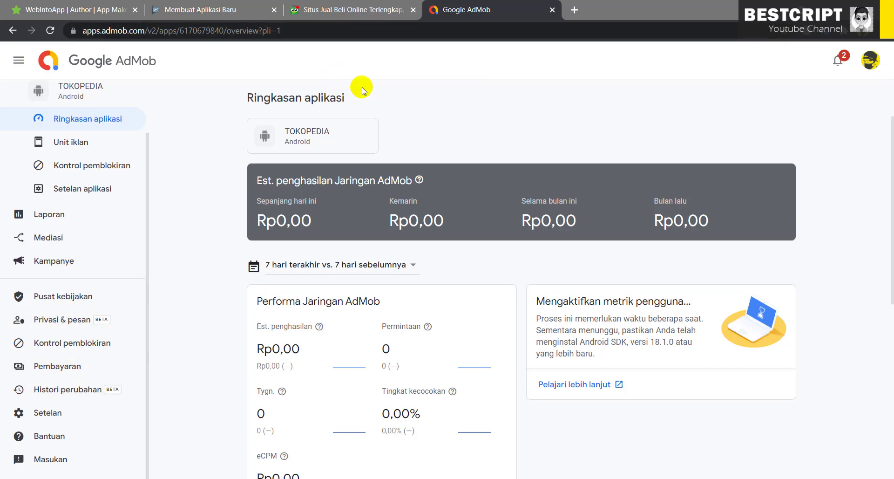
- Switch to WebIntoApp, turn off Enable AdMob for the app, and close the AdMob settings
click(74, 6)
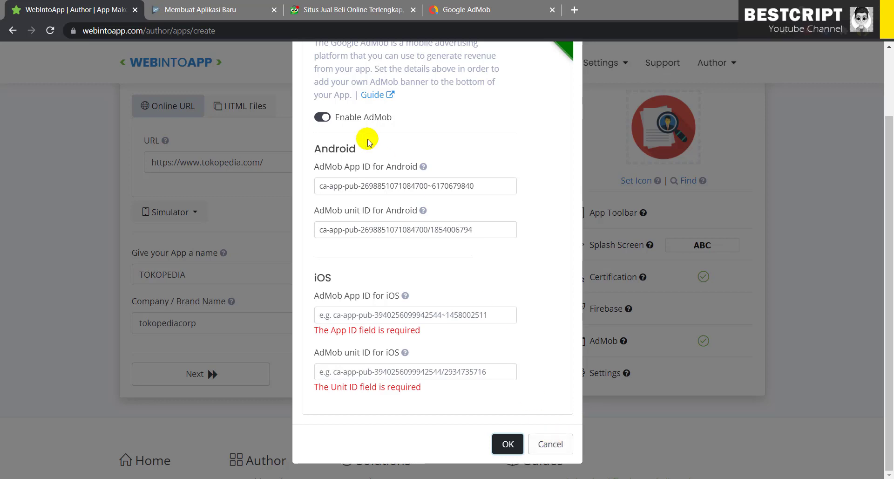
scroll(322, 119, up, 2)
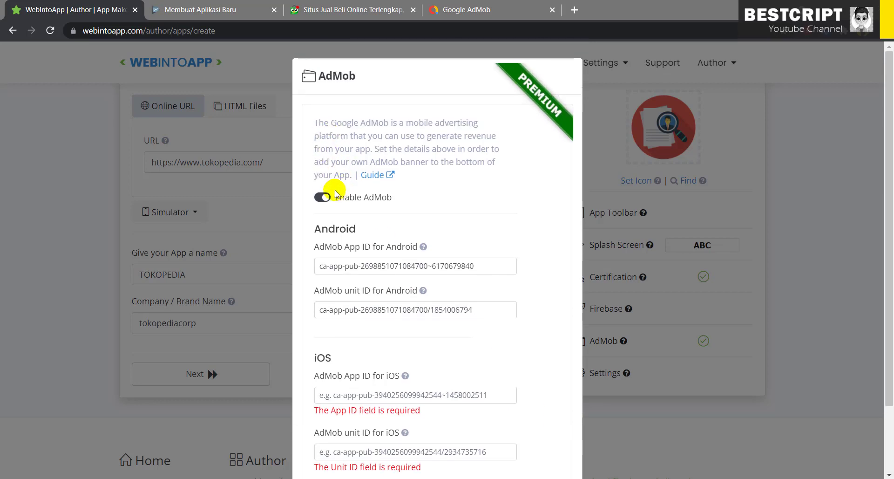
click(324, 198)
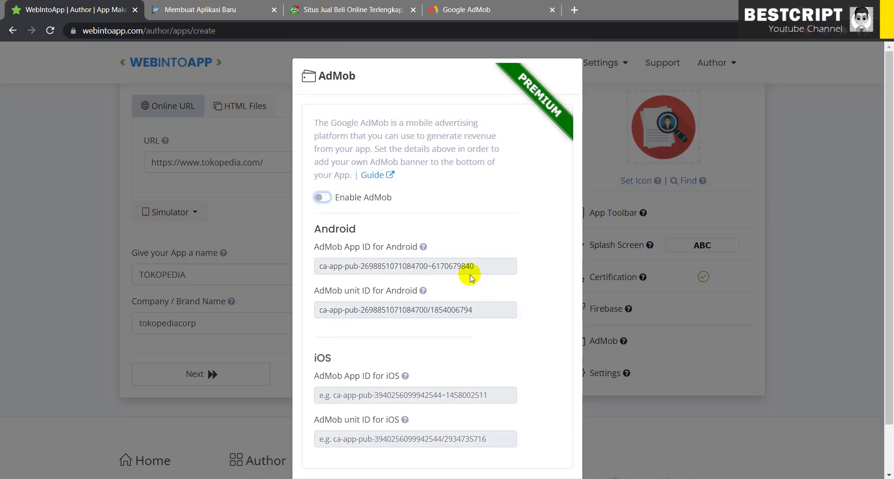
scroll(512, 293, down, 2)
click(550, 442)
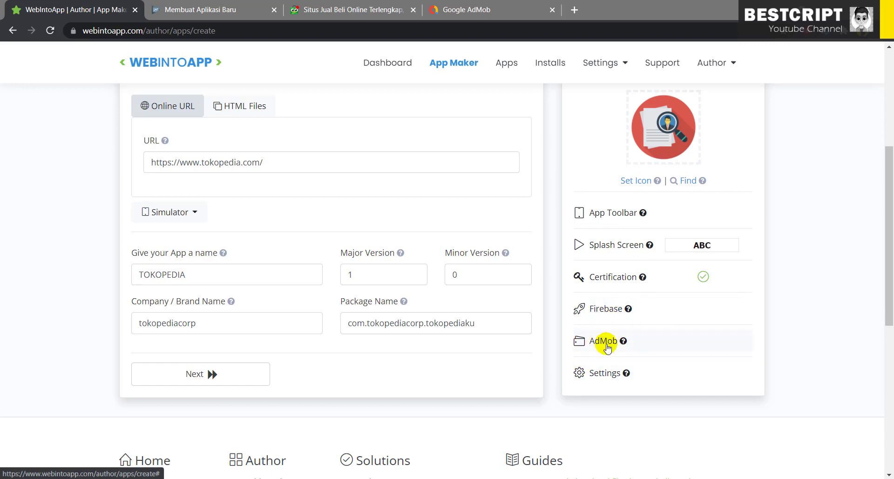
- Try enabling Firebase with push notifications off, disable Firebase again, and leave its settings without saving
click(606, 311)
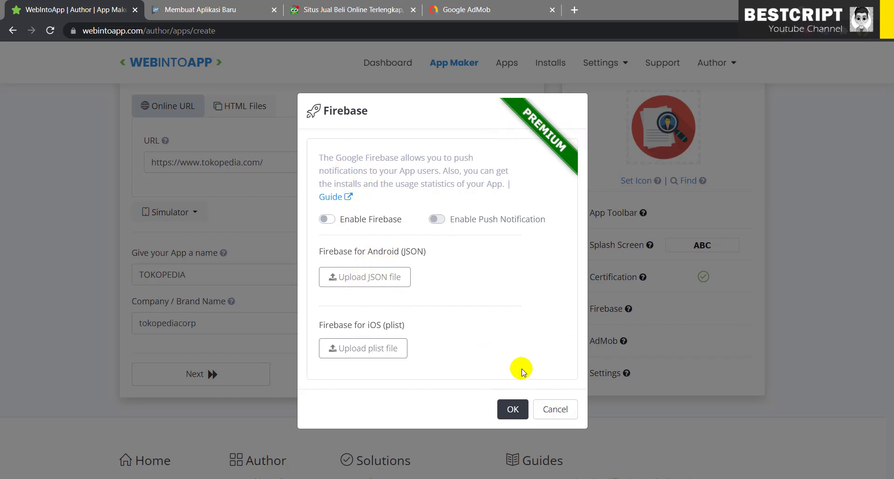
click(328, 219)
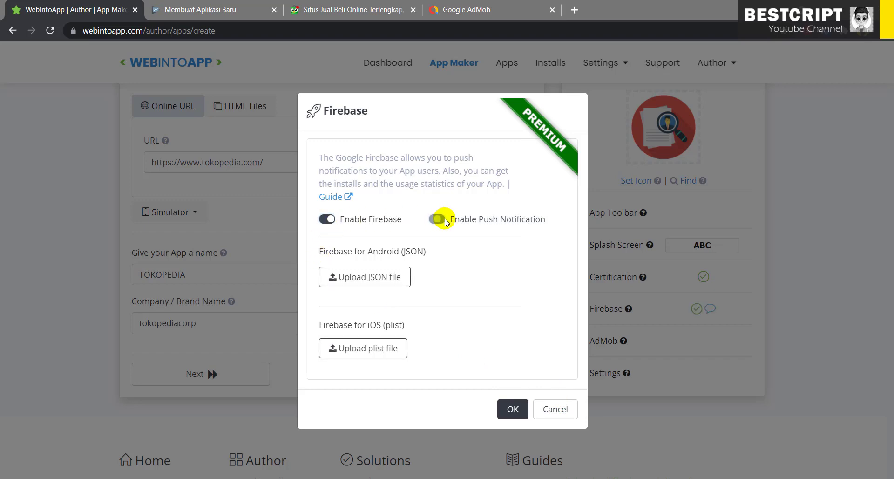
click(440, 219)
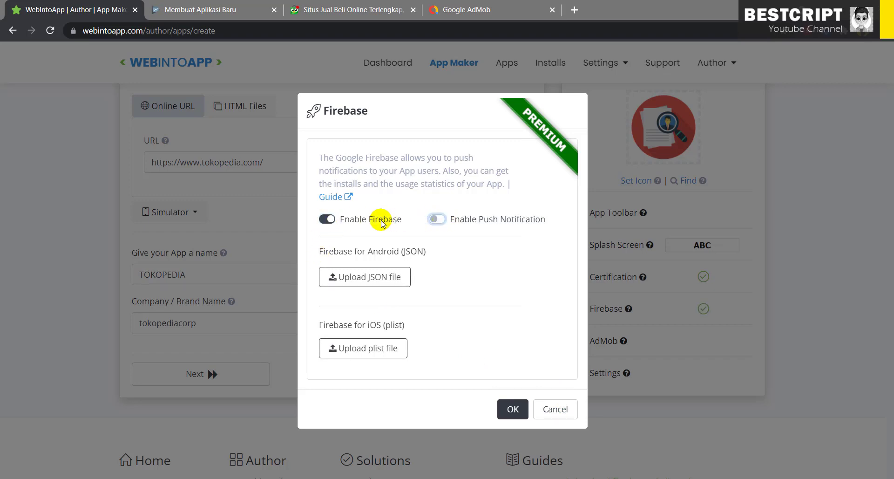
click(435, 220)
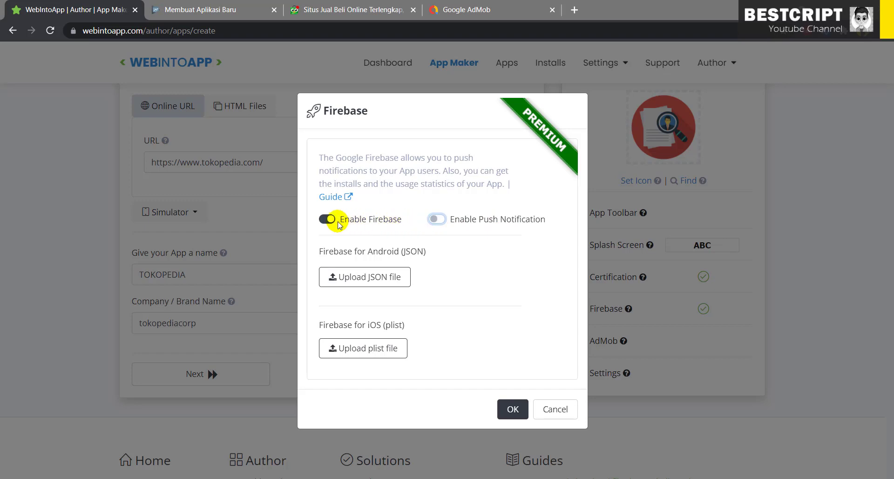
click(327, 220)
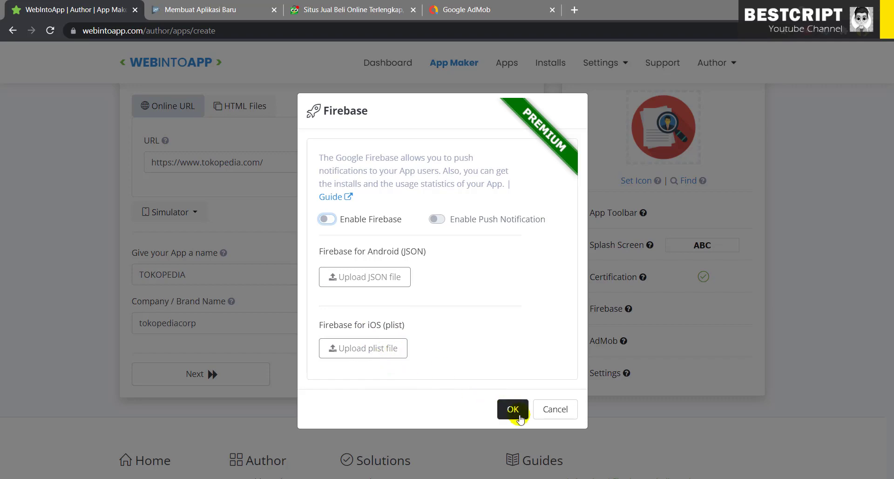
click(555, 408)
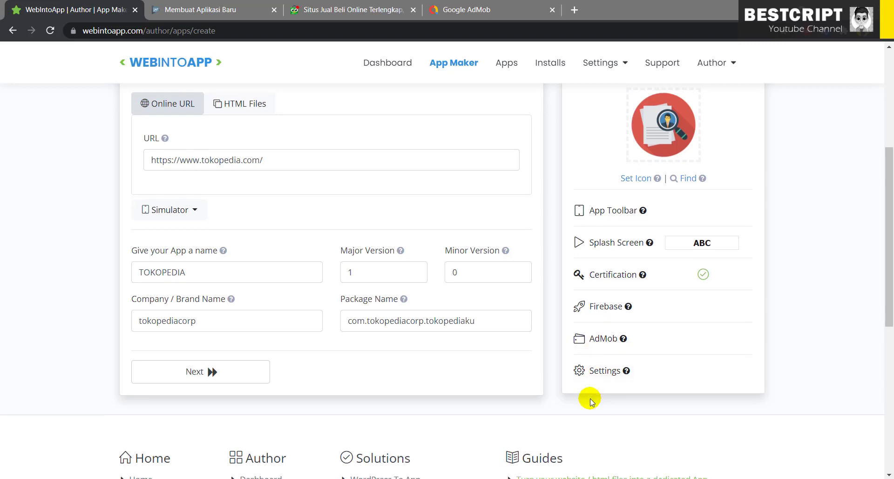
- Review the app's permissions and general settings, accept them, and proceed to the App Details page
scroll(591, 398, down, 3)
click(601, 255)
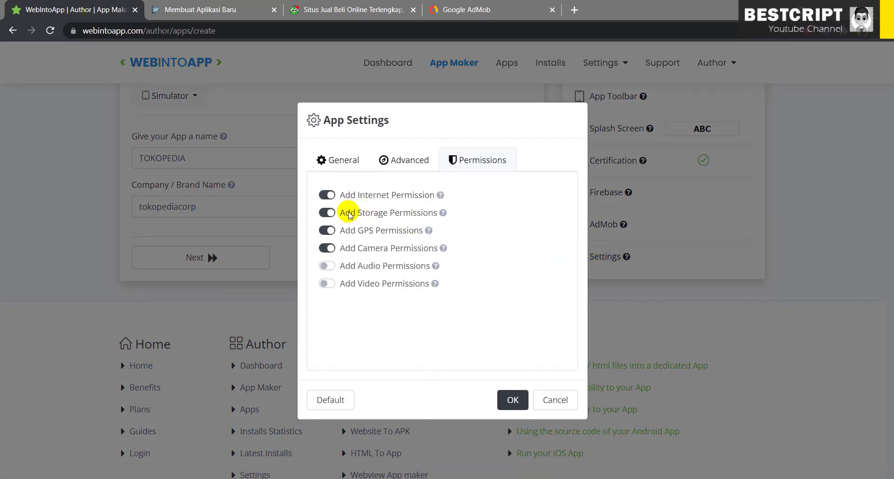
click(357, 163)
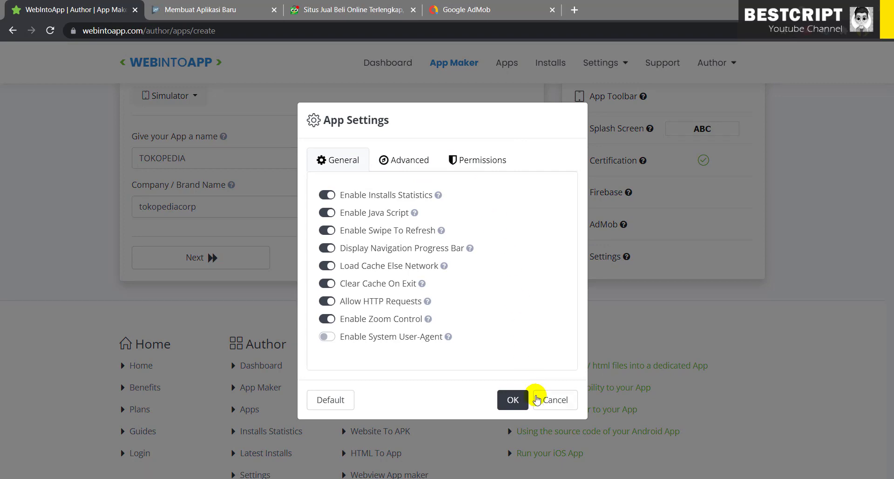
click(517, 400)
scroll(368, 344, up, 4)
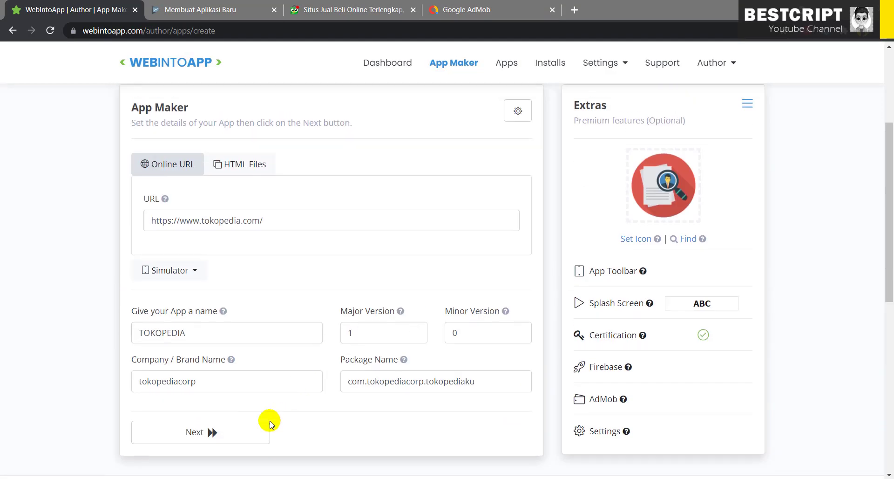
click(242, 439)
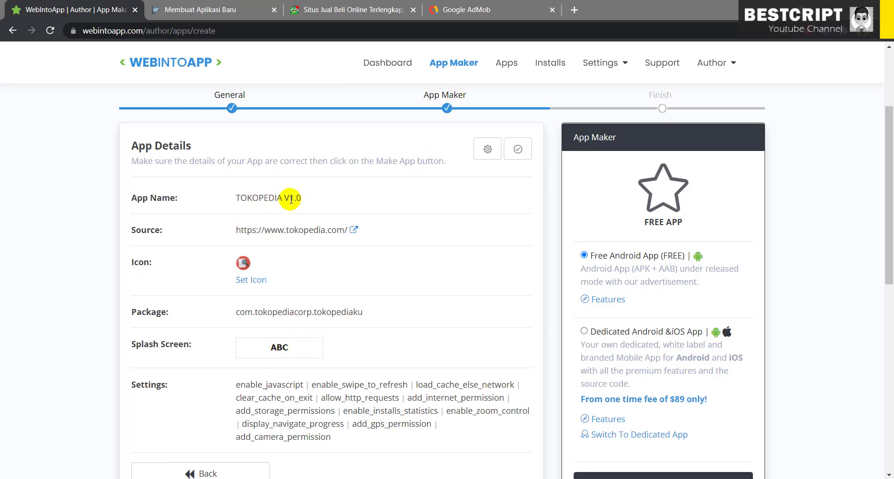
- Check the app settings from the App Details page and read through the app's full information summary
click(486, 151)
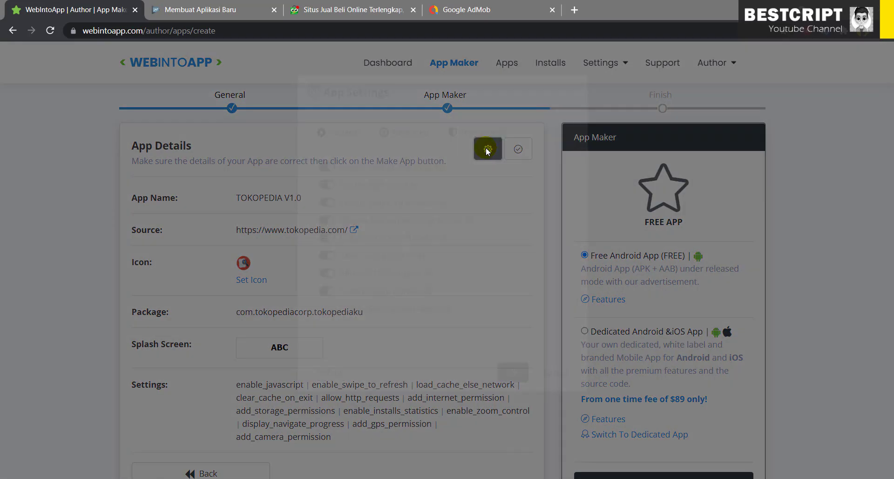
click(556, 399)
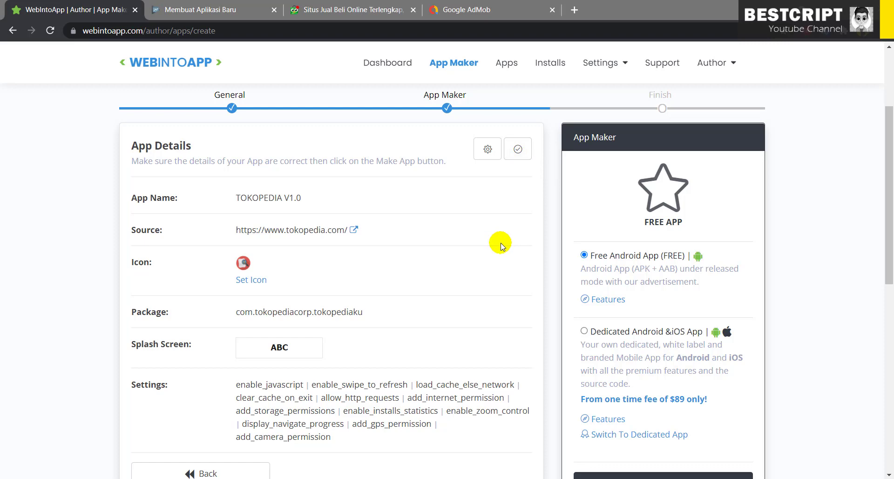
click(521, 149)
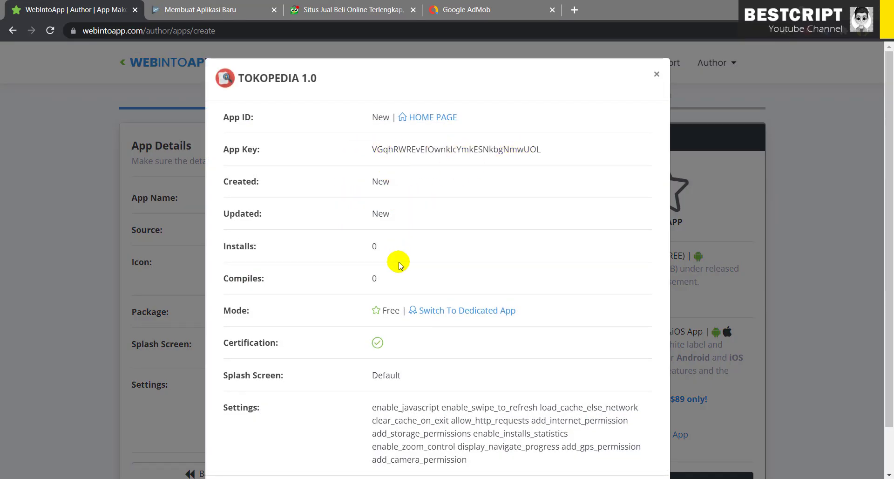
scroll(398, 259, down, 2)
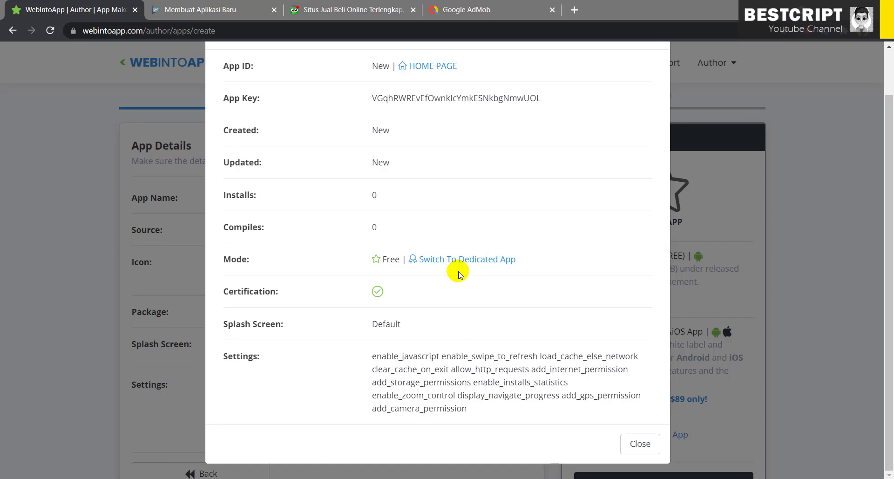
click(637, 444)
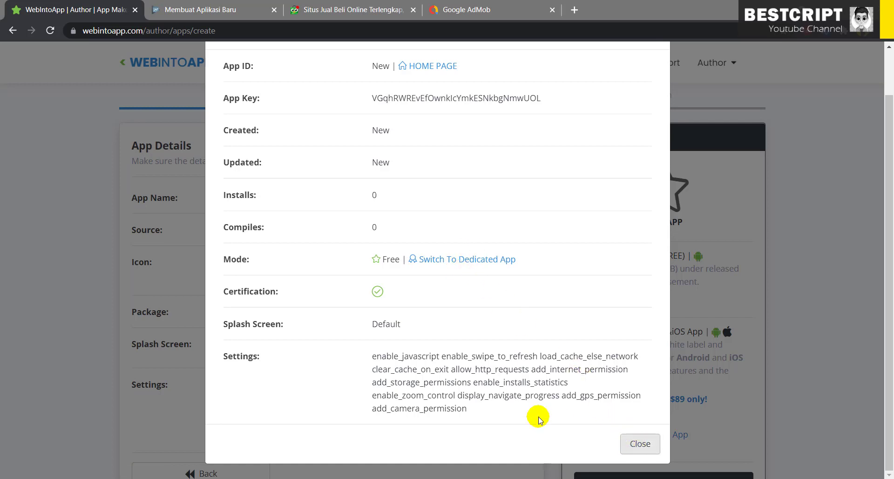
- Review the enabled settings list in the app information summary, close it, and reread the settings on the App Details page
drag(399, 357, 481, 409)
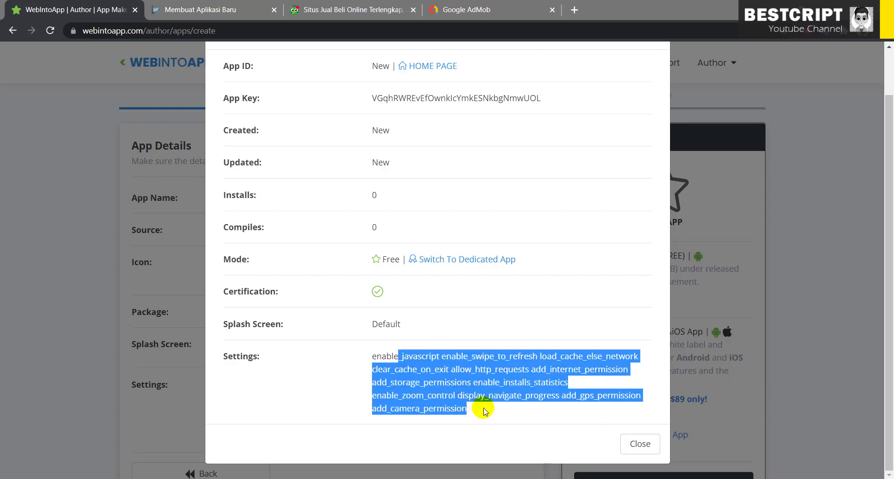
click(628, 442)
scroll(413, 319, down, 4)
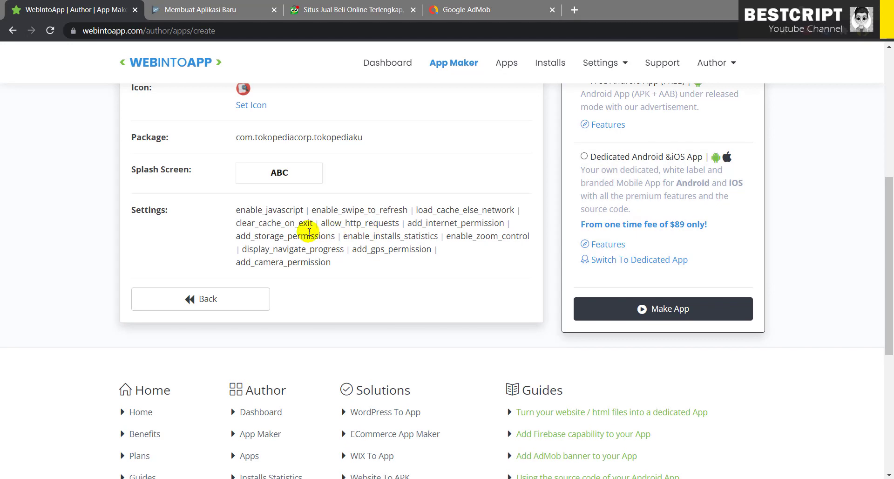
drag(309, 231, 339, 265)
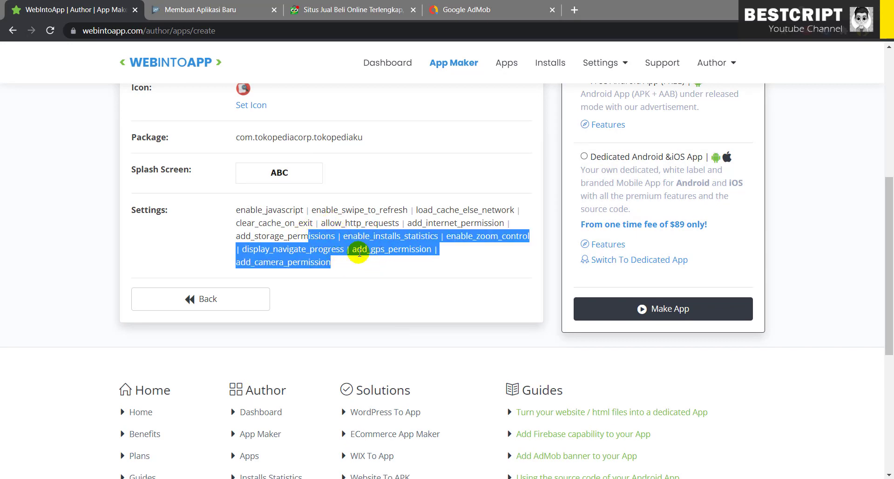
click(396, 262)
drag(381, 249, 240, 210)
scroll(480, 106, up, 5)
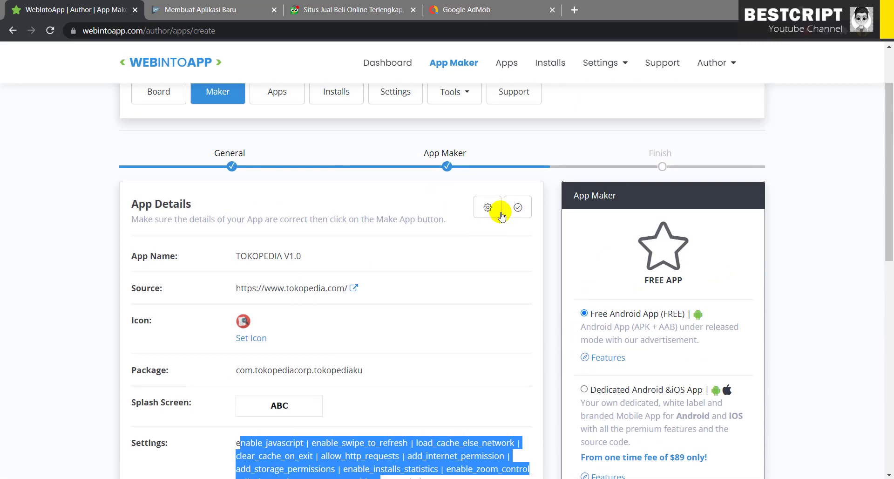
- Recheck the general options and permissions in the app settings and accept them
click(488, 208)
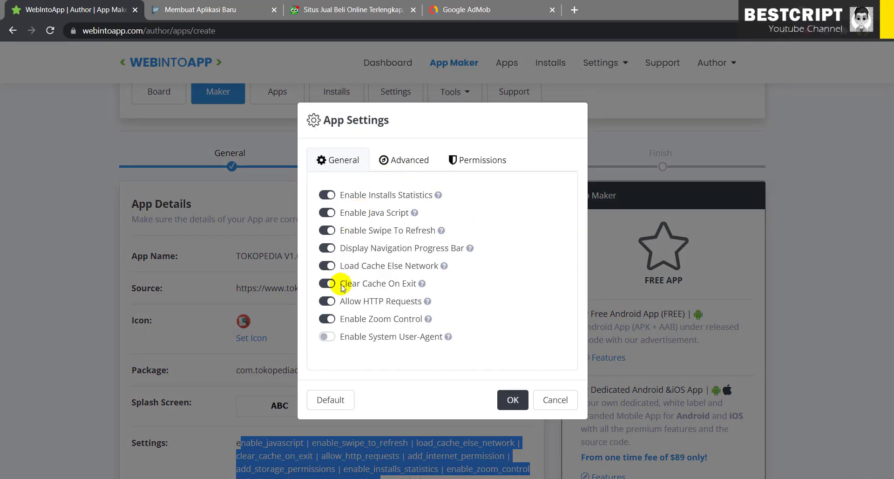
click(453, 163)
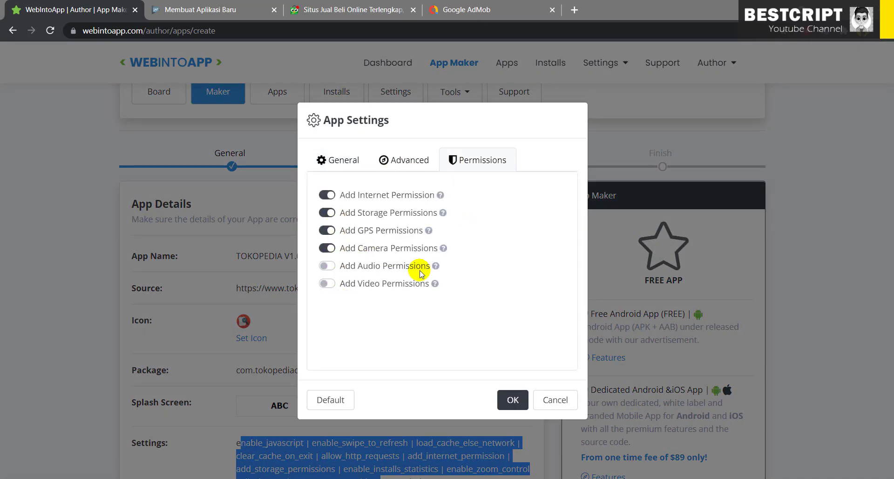
click(512, 400)
scroll(353, 233, down, 5)
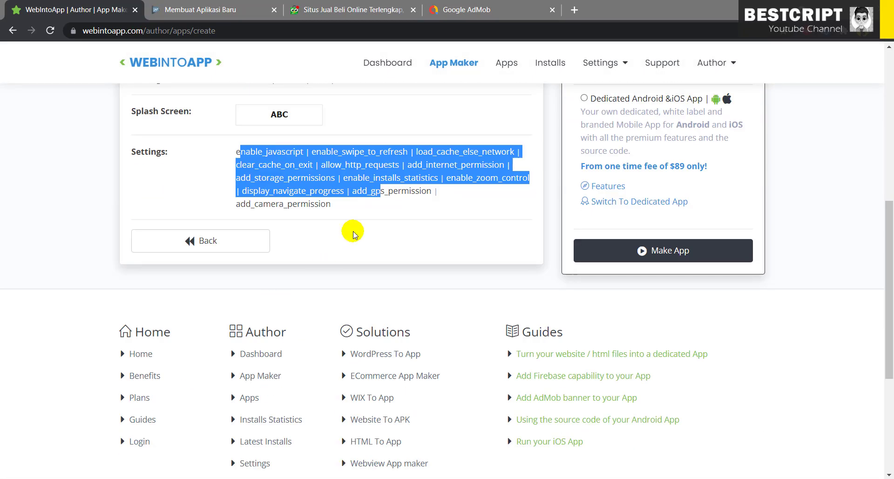
- Try the Dedicated Android & iOS App type and return the selection to Free Android App
scroll(392, 220, up, 4)
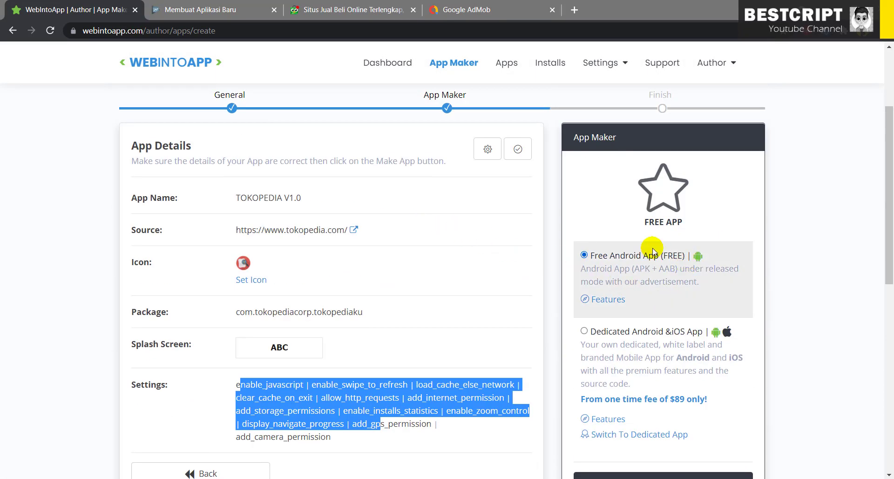
scroll(633, 259, down, 1)
scroll(633, 259, down, 2)
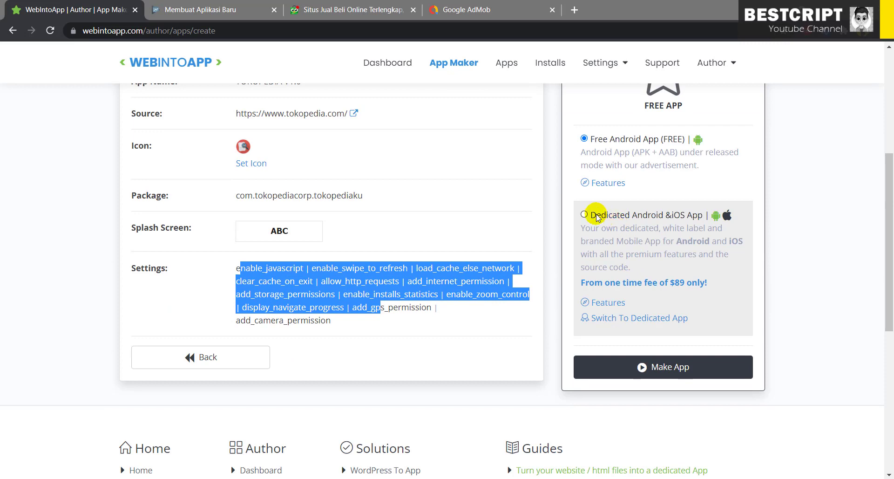
click(643, 218)
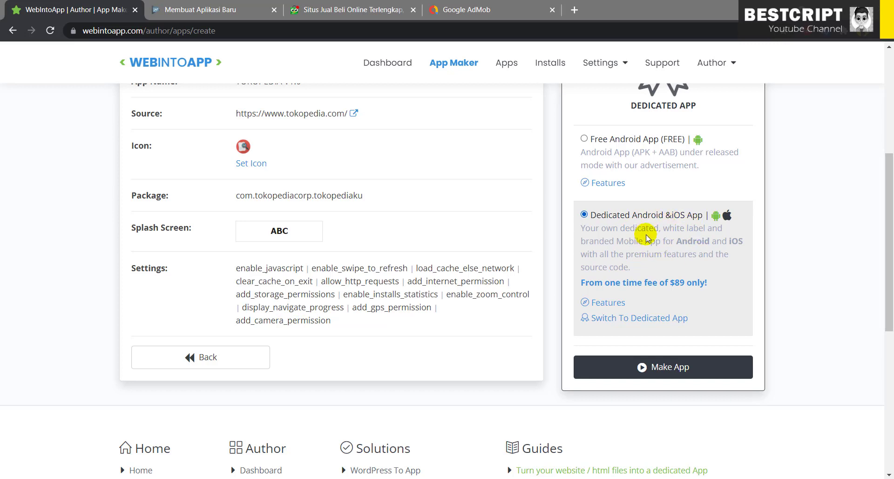
scroll(626, 307, up, 1)
click(597, 197)
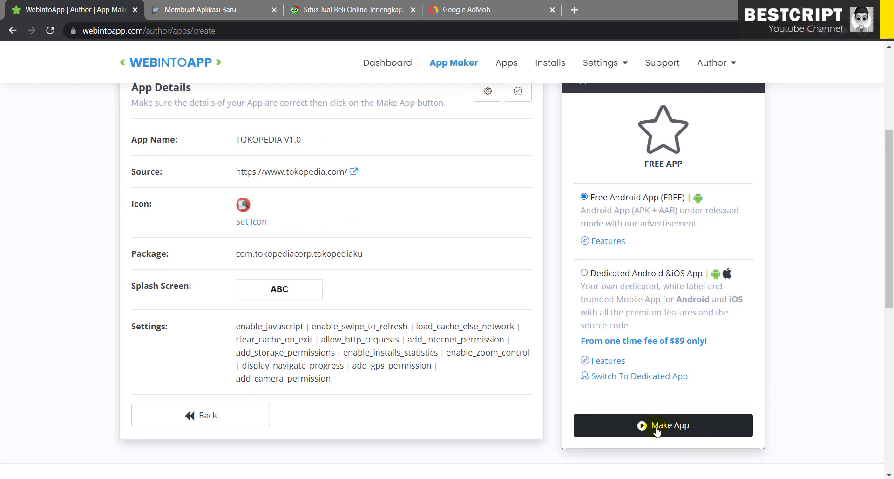
- Check the app details once more and build the free Android app
scroll(492, 373, up, 1)
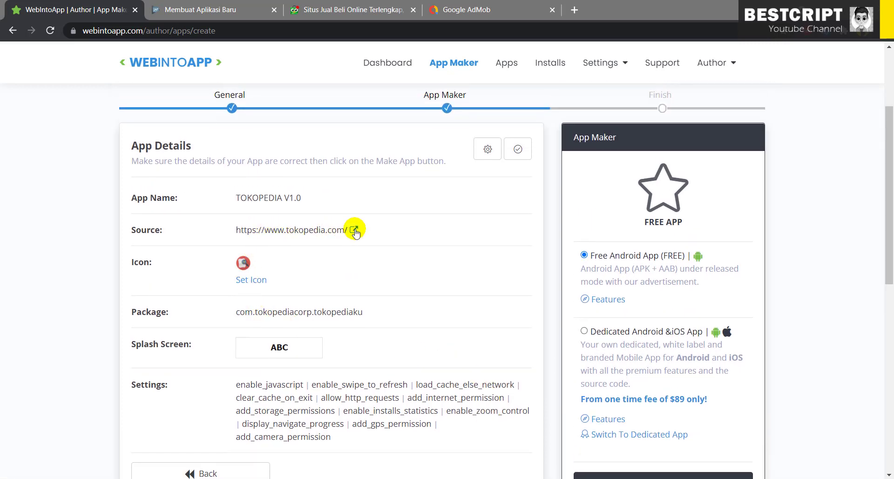
scroll(696, 474, down, 2)
click(643, 366)
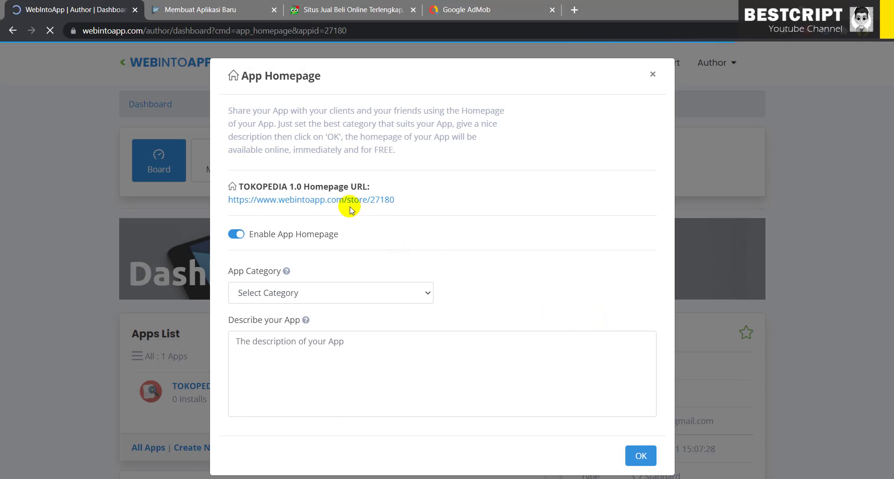
- Set the app homepage's category to Shopping, describe it as "Aplikasi shooping nomor 1 di Dunia", and save the homepage settings
click(344, 295)
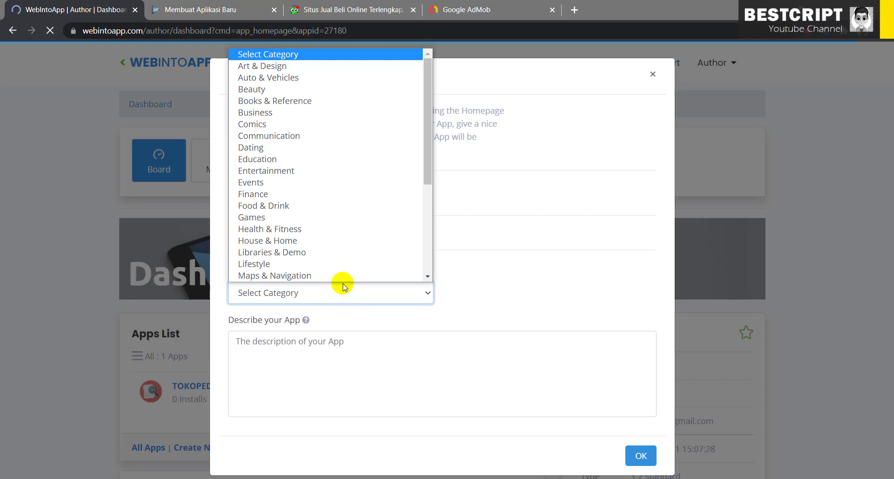
scroll(310, 64, up, 1)
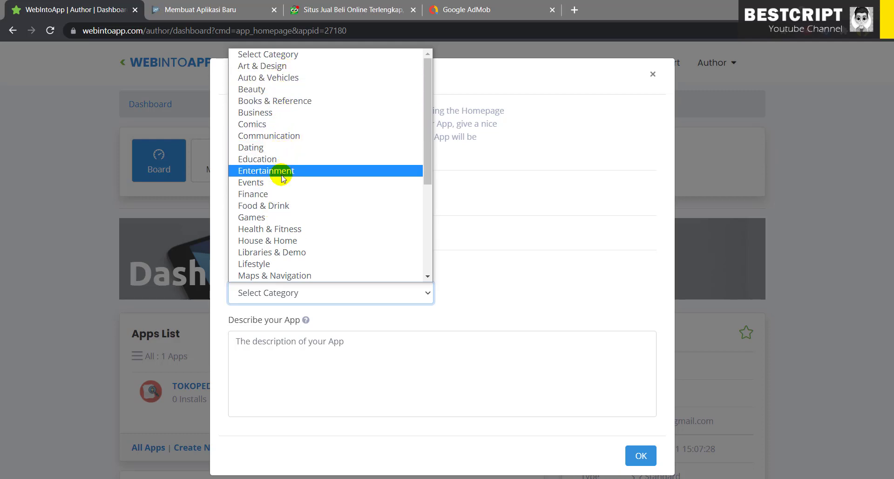
scroll(285, 224, down, 5)
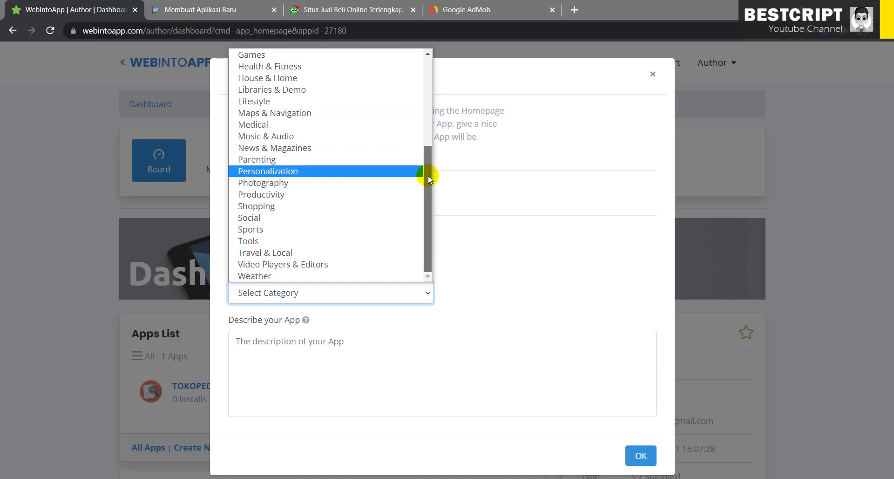
drag(428, 175, 428, 169)
click(323, 215)
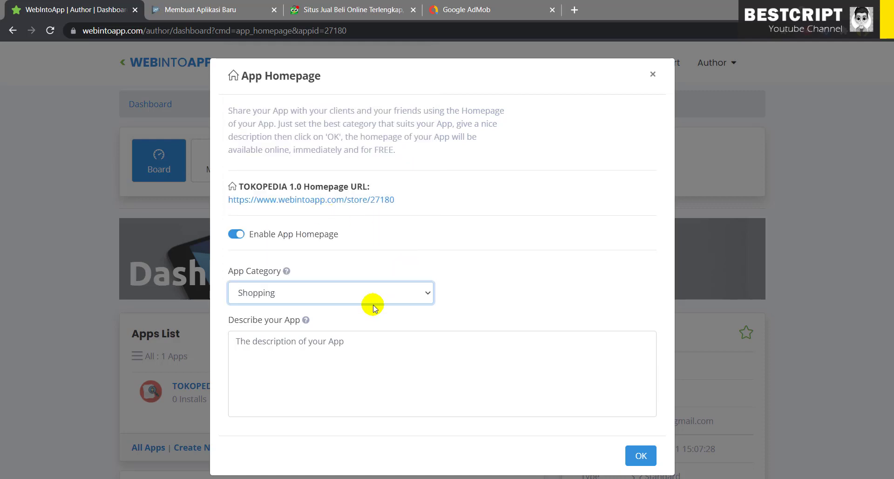
click(328, 344)
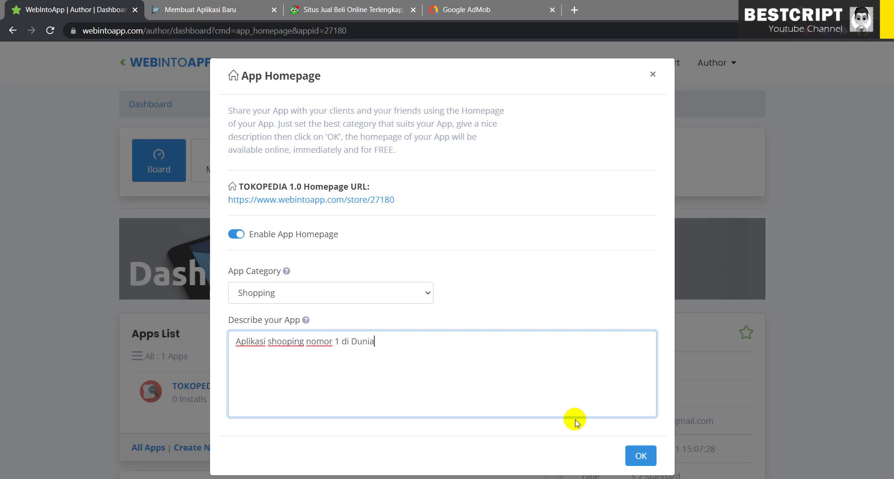
click(641, 455)
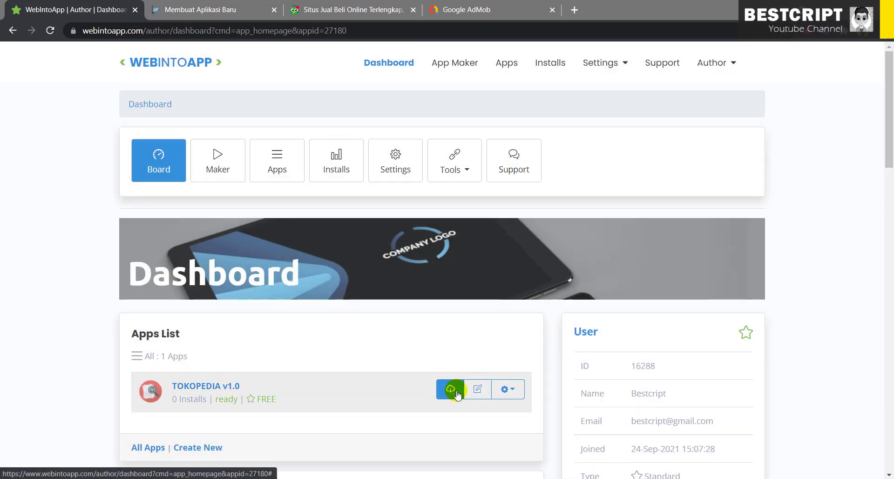
- Download all files of the free TOKOPEDIA v1.0 app as a ZIP to Downloads\Compressed
scroll(150, 384, down, 4)
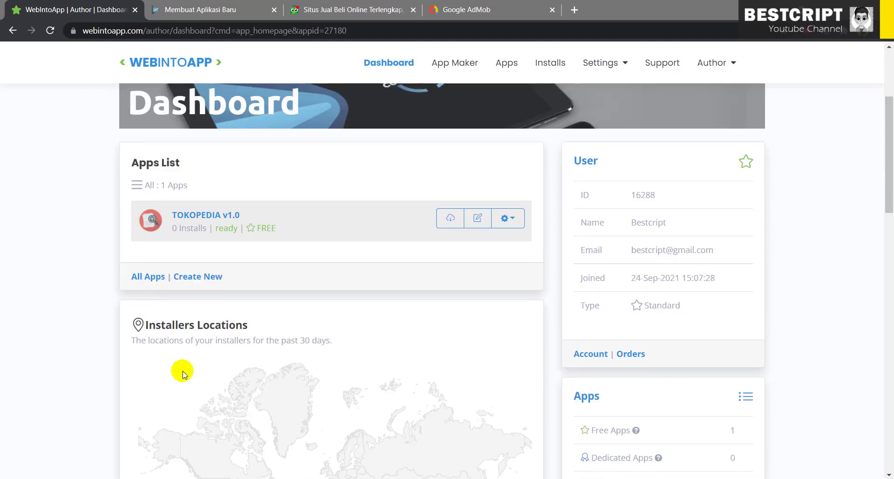
scroll(479, 332, down, 4)
scroll(482, 335, up, 5)
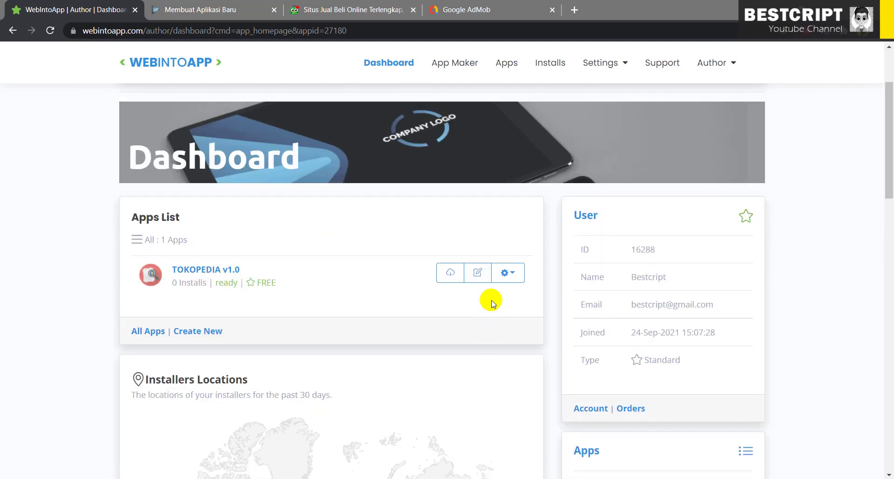
click(447, 274)
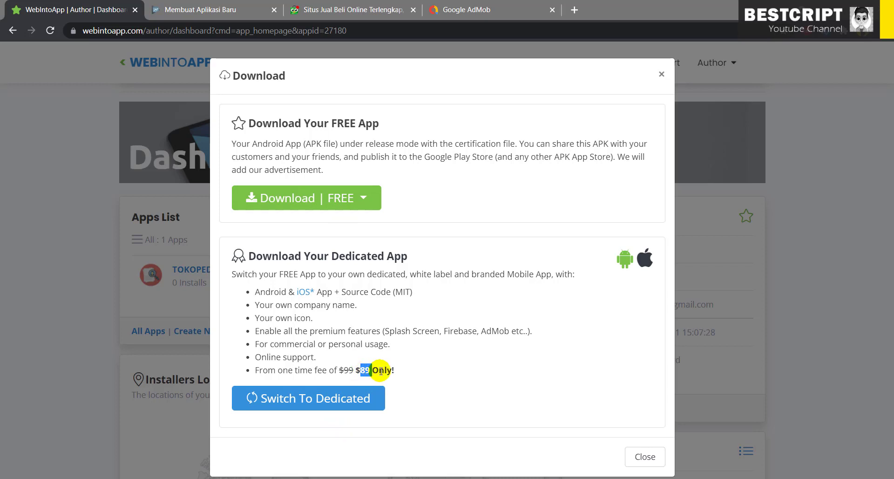
drag(393, 370, 394, 371)
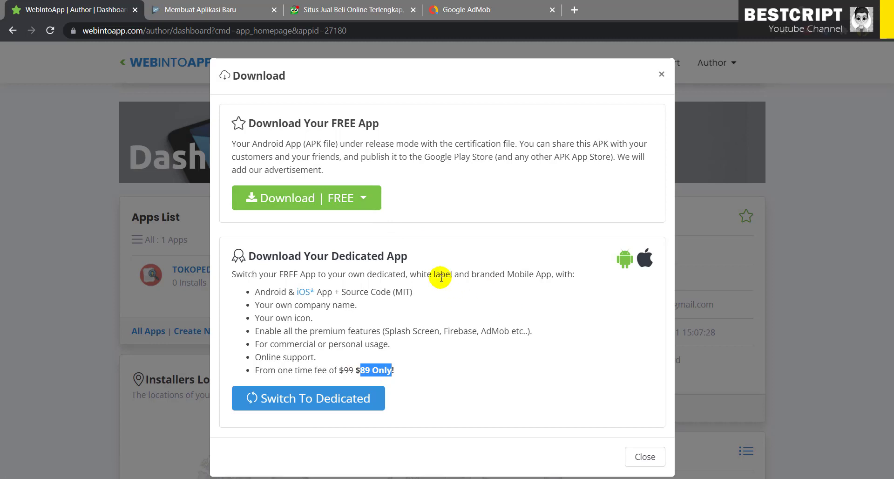
click(305, 199)
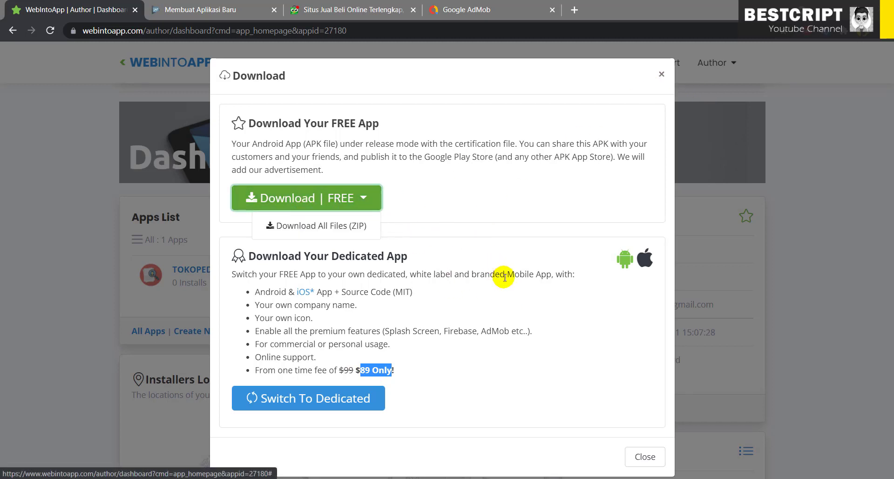
click(343, 229)
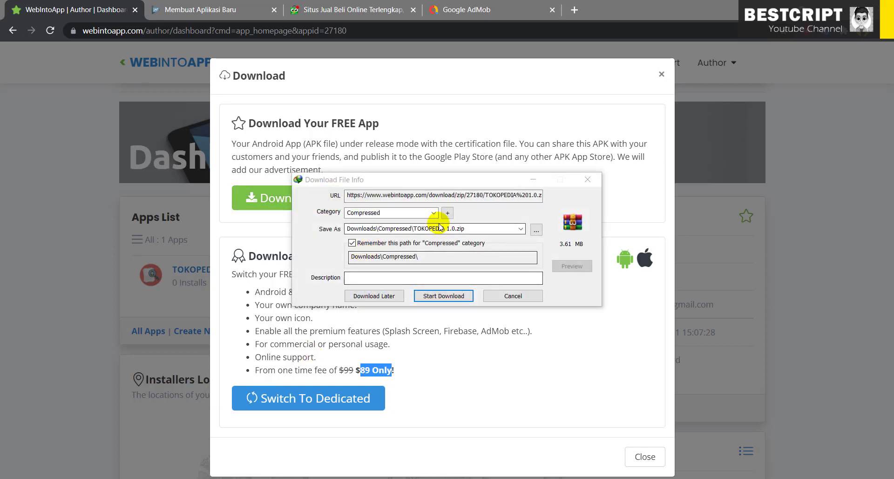
click(443, 295)
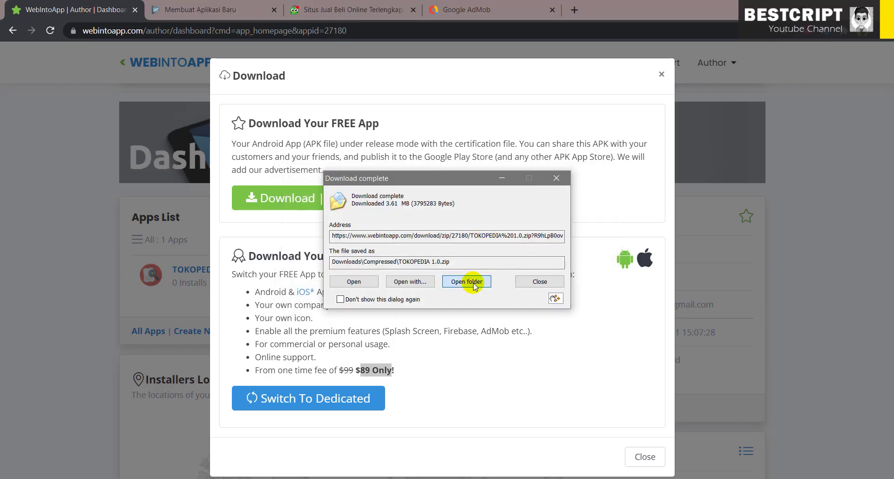
- Switch to File Explorer at the download folder and extract the TOKOPEDIA 1.0 archive in place
click(473, 283)
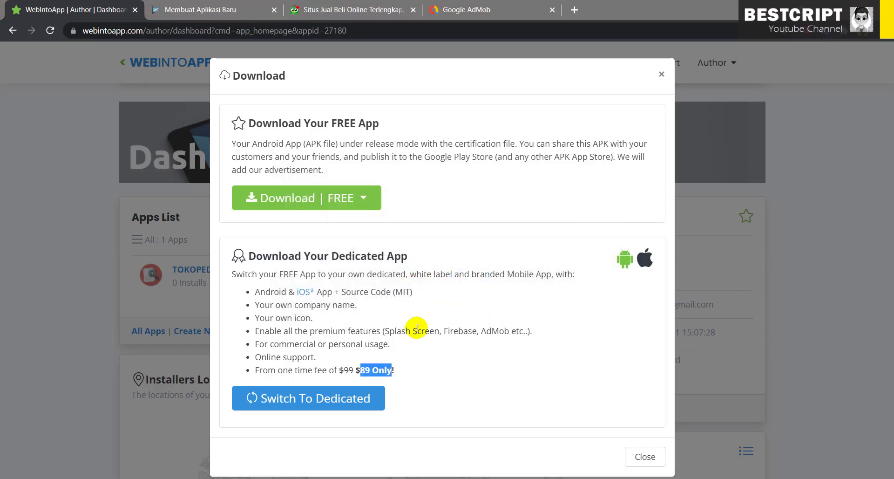
click(359, 475)
click(418, 456)
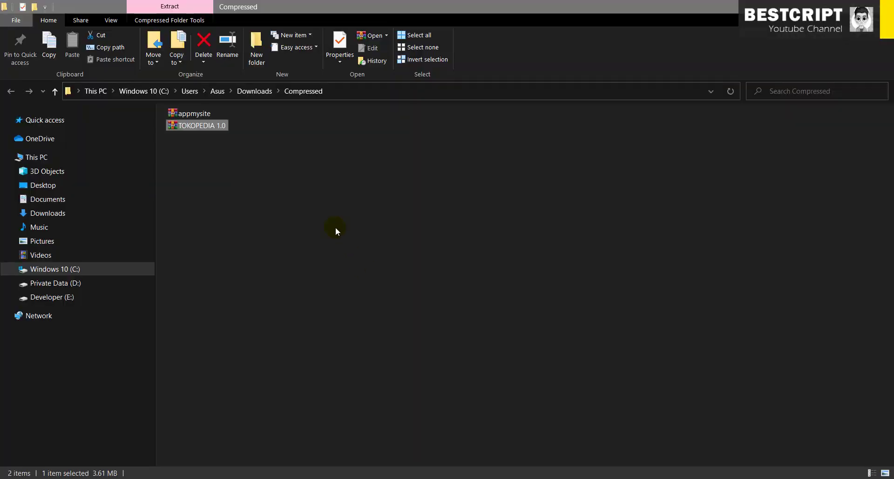
right_click(196, 126)
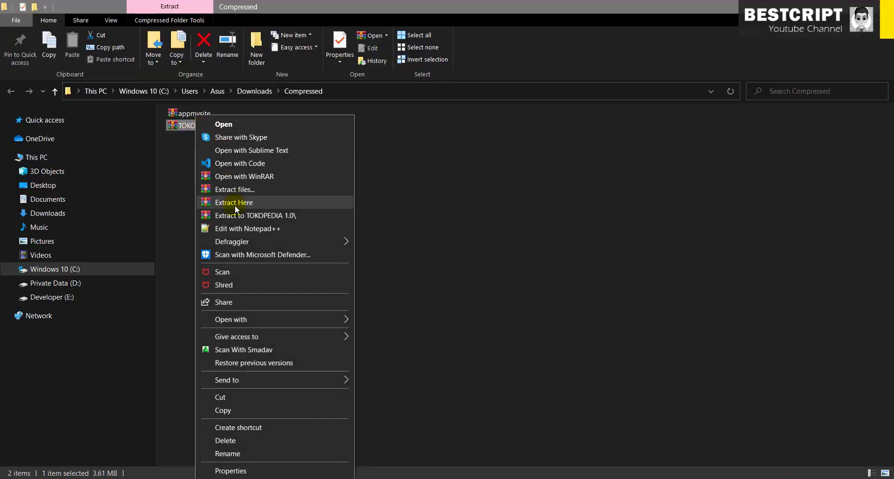
click(235, 206)
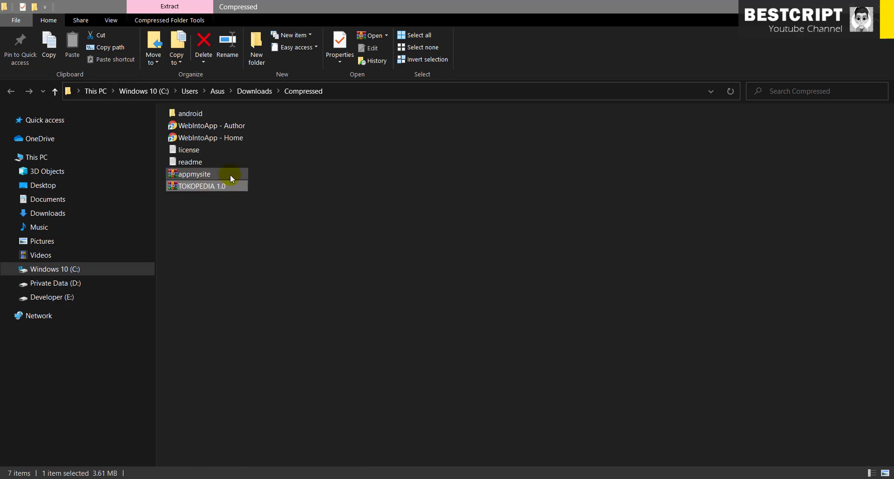
- Read the extracted license file, close it, and examine the app name, package and mode in the readme file
double_click(184, 149)
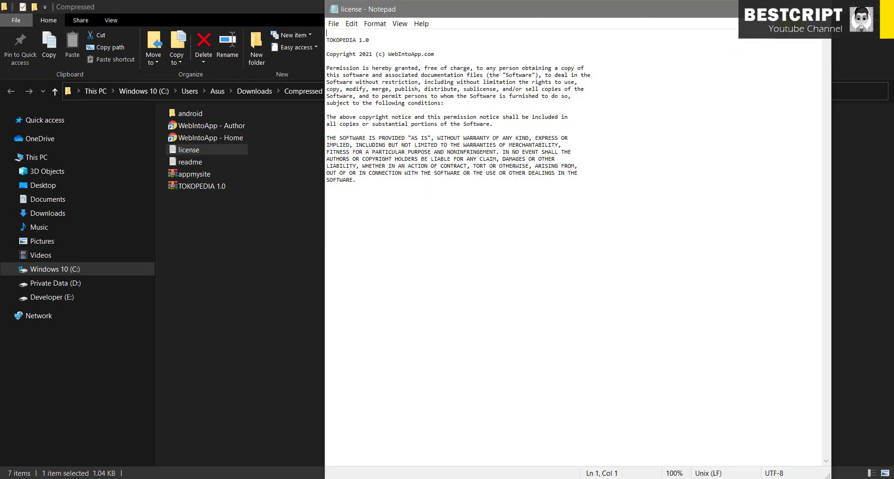
key(alt+F4)
double_click(197, 165)
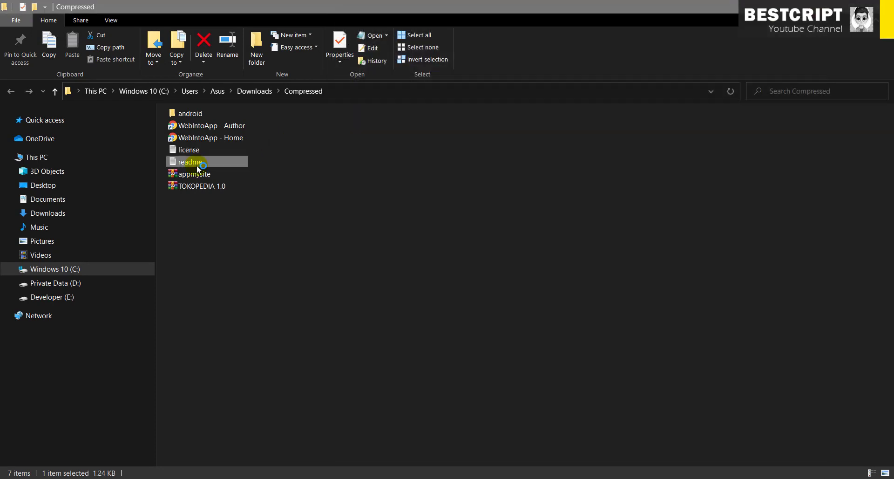
drag(408, 95, 459, 103)
click(418, 110)
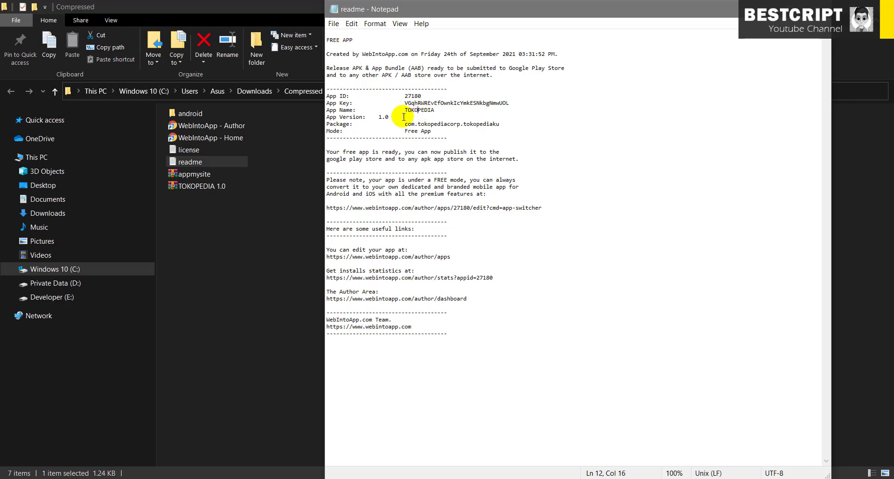
drag(408, 123, 506, 125)
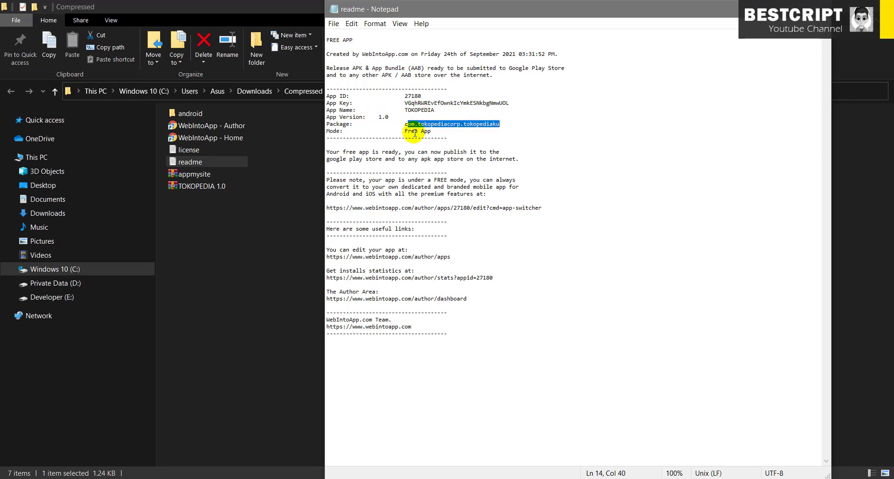
double_click(411, 131)
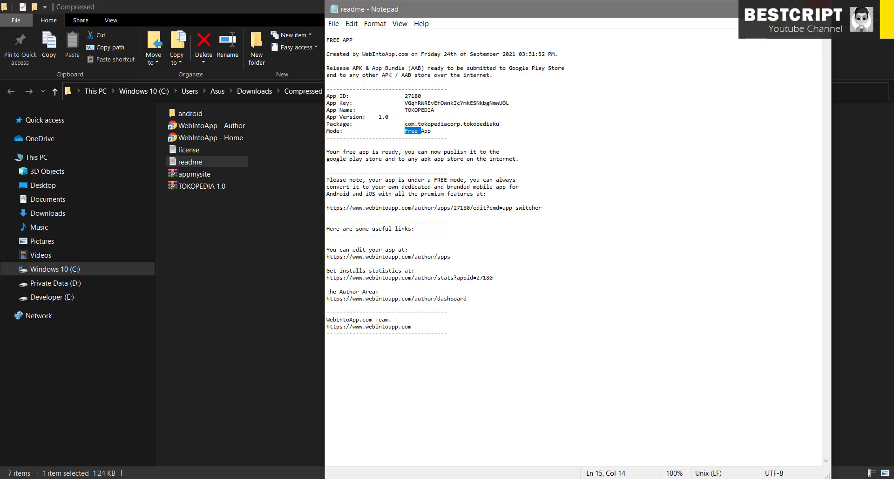
- Close the readme, open the extracted android folder, and show file name extensions for its files
key(alt+F4)
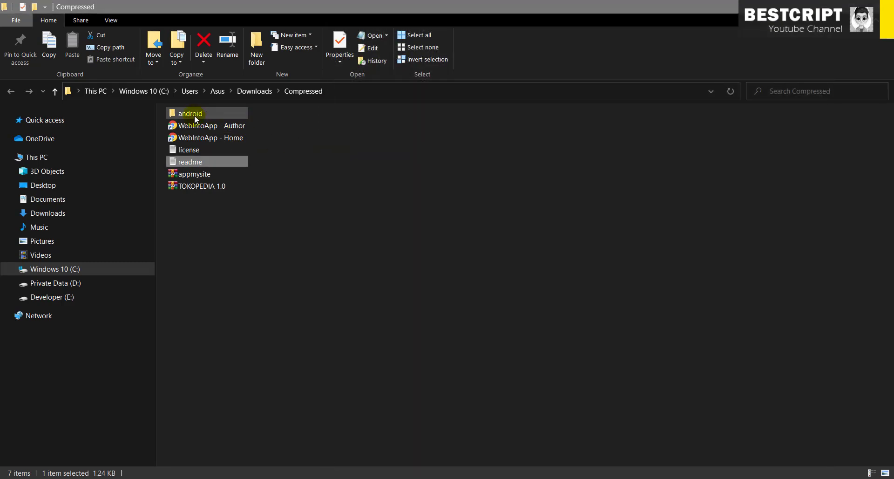
double_click(194, 115)
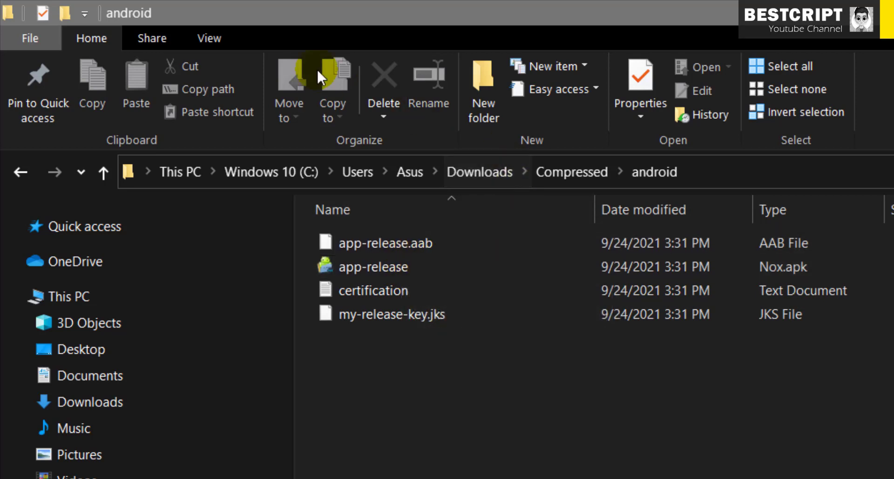
click(208, 37)
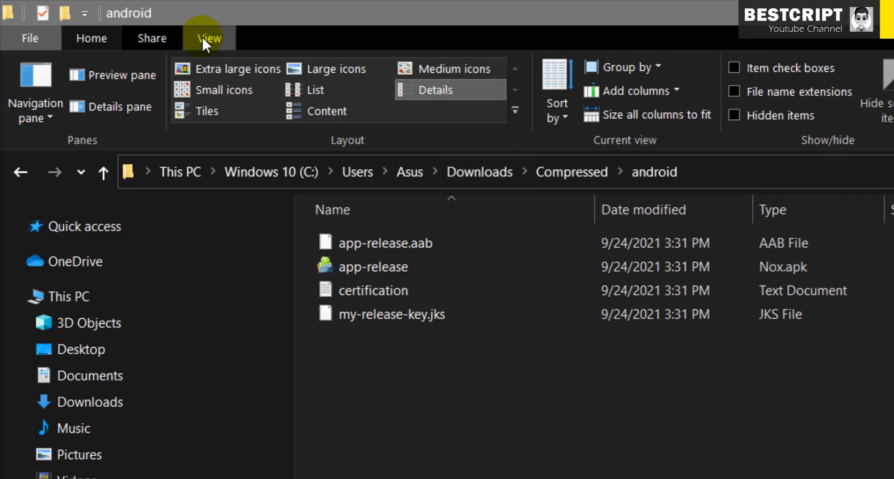
click(781, 91)
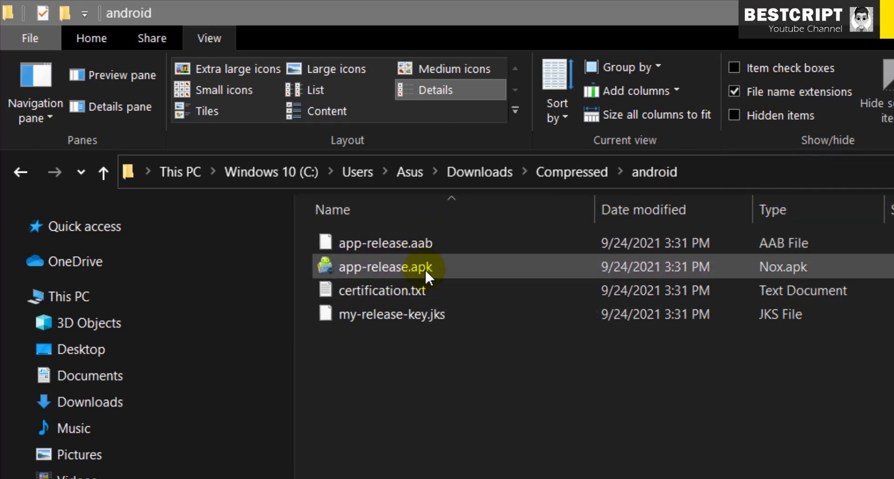
- Try to open my-release-key.jks, dismiss the app chooser, and examine the ownership and version details in certification.txt before closing it
double_click(412, 315)
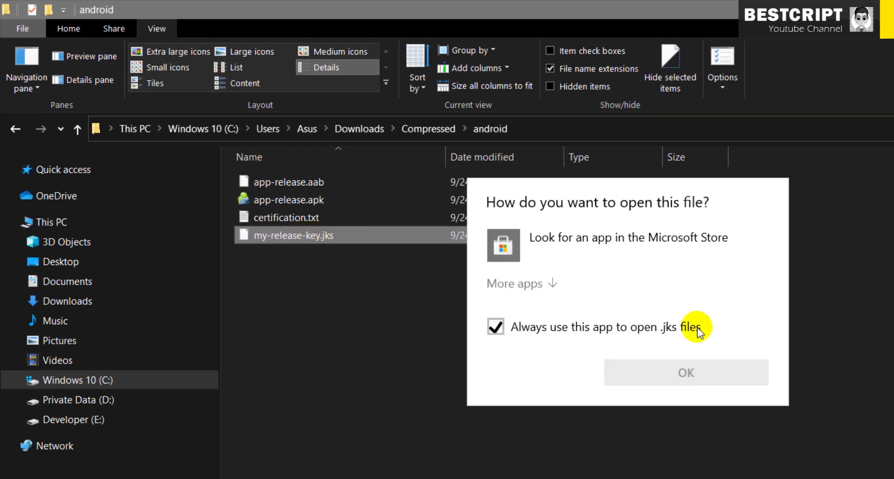
click(726, 438)
double_click(306, 217)
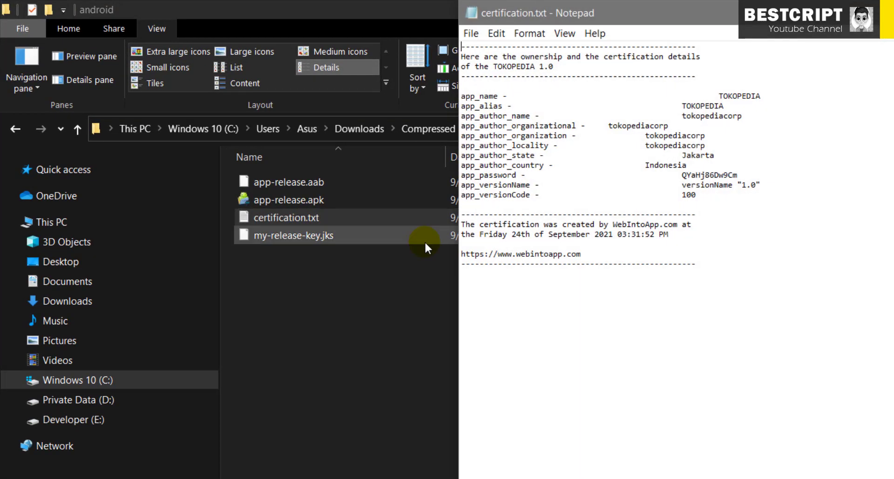
drag(710, 194, 419, 95)
click(531, 173)
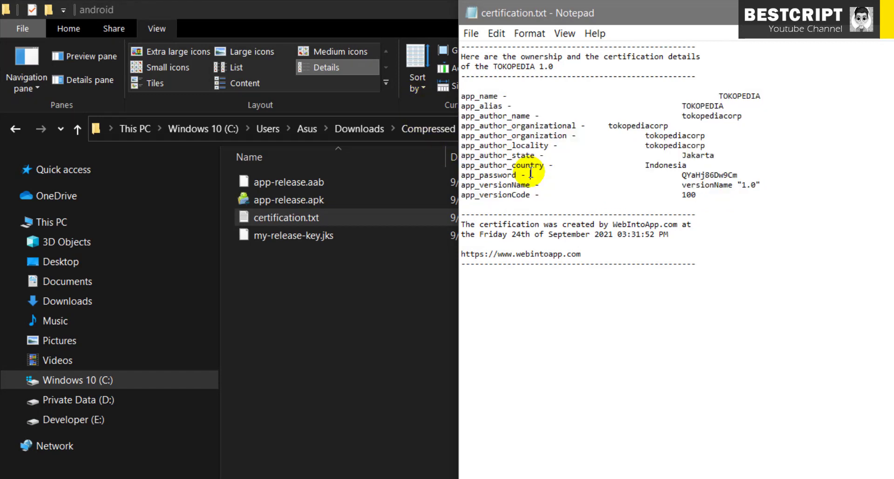
double_click(507, 185)
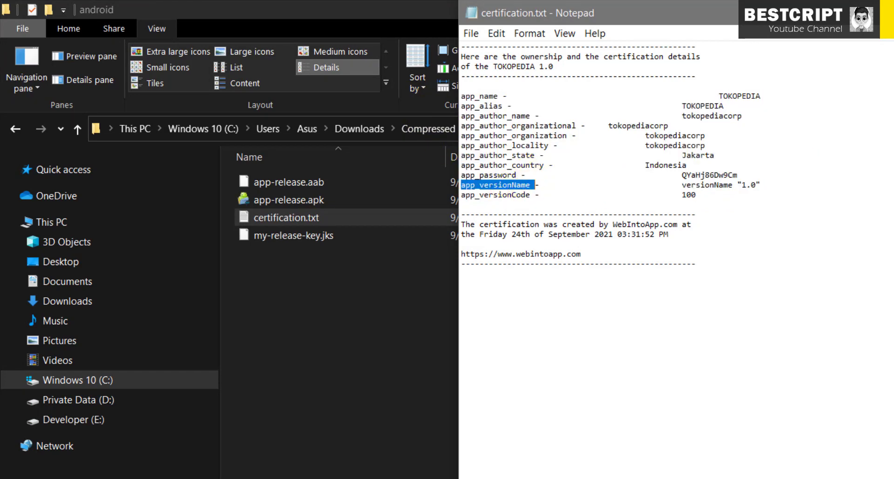
key(alt+F4)
click(314, 236)
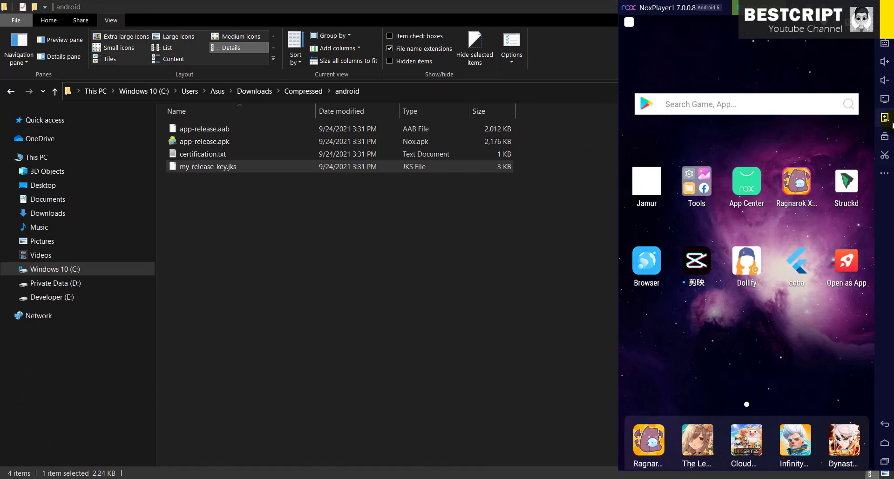
- Switch to NoxPlayer and install app-release.apk from the Downloads\Compressed\android folder
click(887, 120)
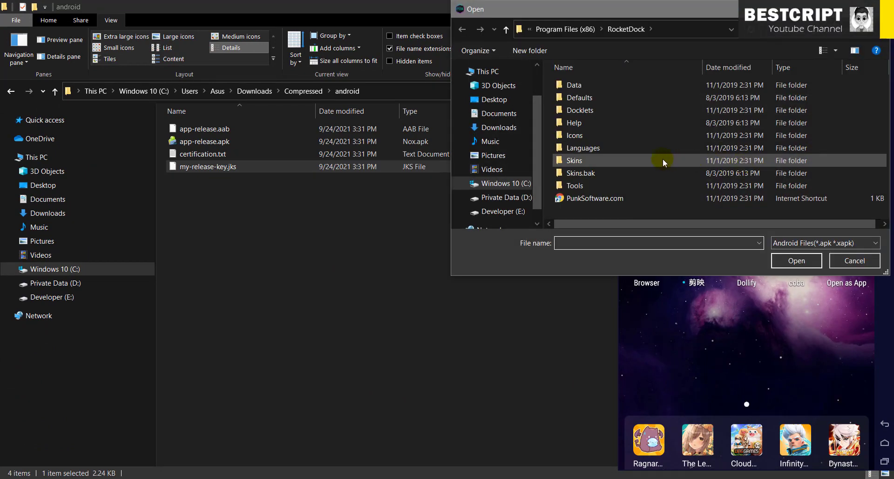
click(496, 127)
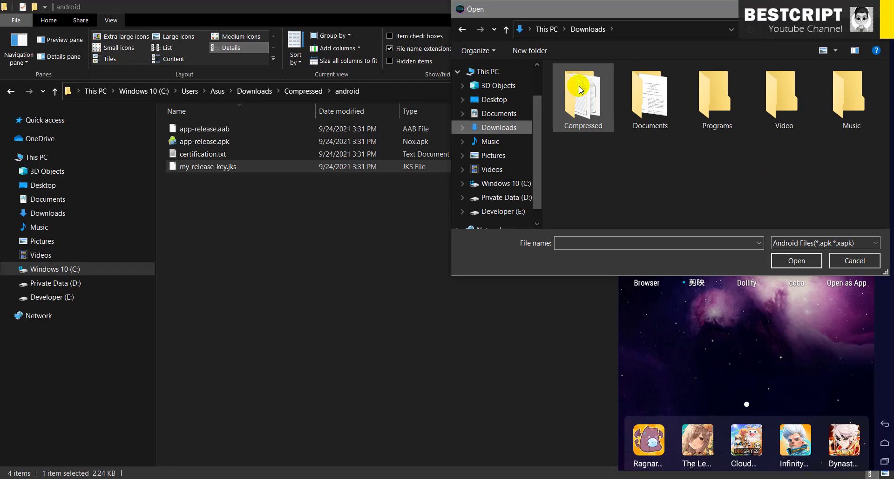
double_click(579, 85)
double_click(580, 87)
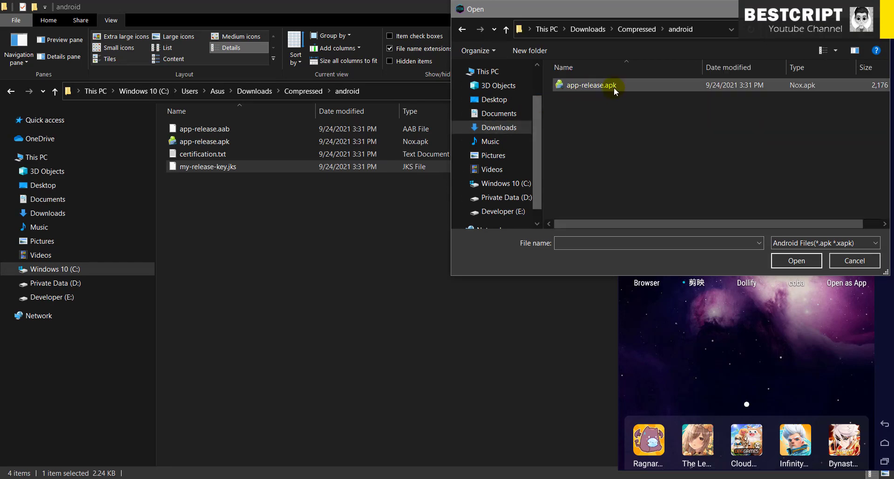
double_click(580, 86)
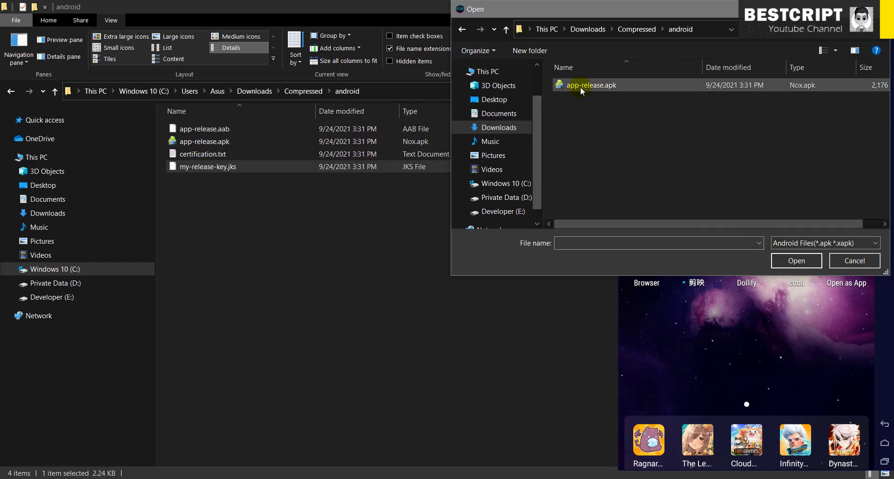
click(779, 107)
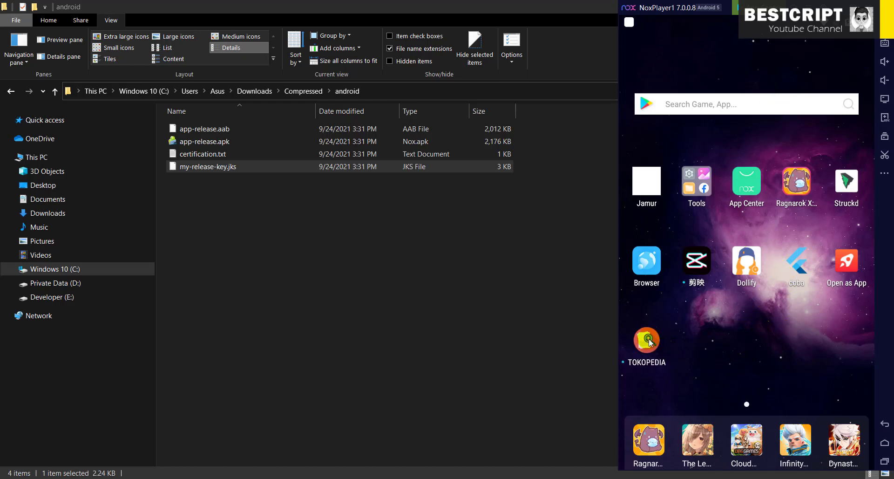
- Launch the installed TOKOPEDIA app in the emulator and rotate its screen to portrait for inspection
click(646, 346)
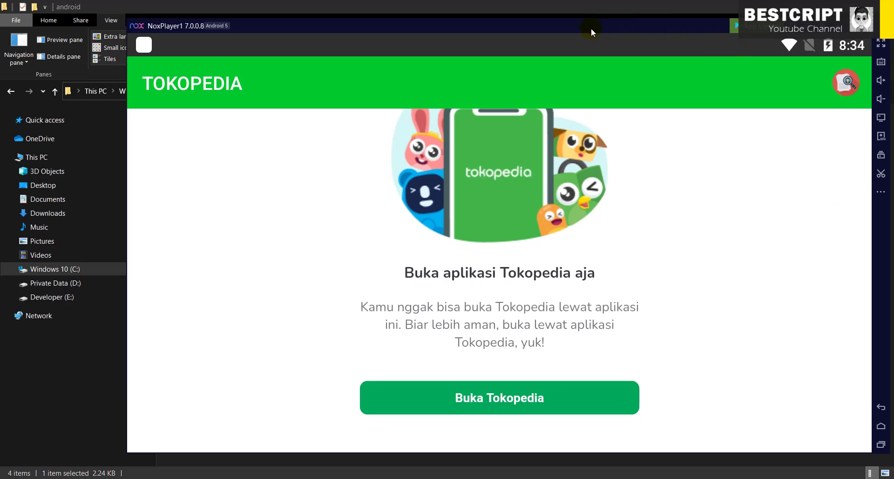
drag(590, 28, 539, 31)
click(832, 194)
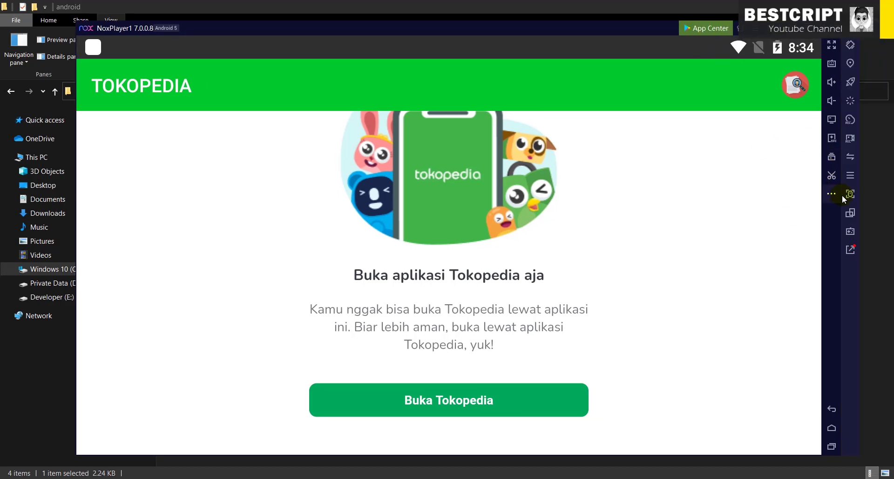
click(851, 218)
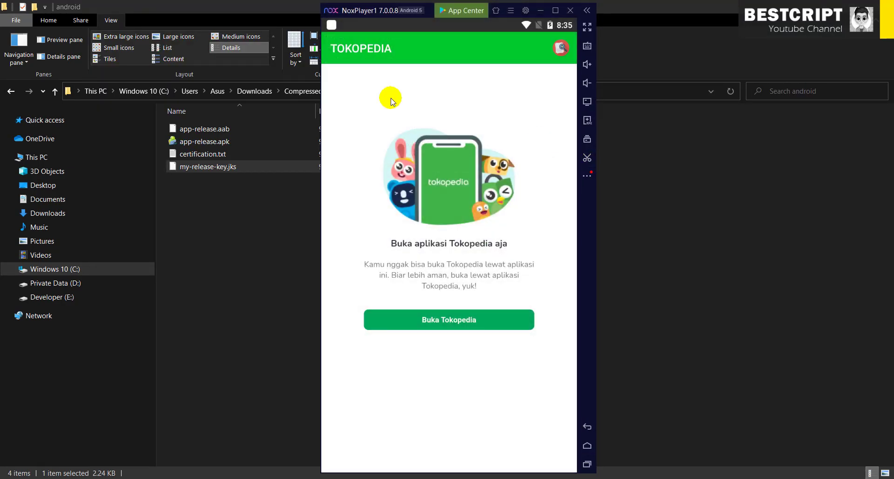
drag(382, 10, 499, 17)
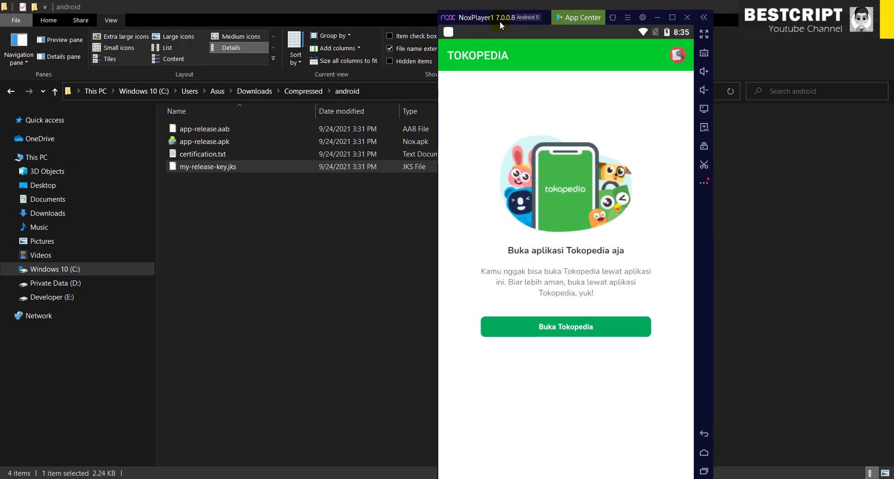
drag(603, 156, 590, 208)
drag(502, 18, 570, 29)
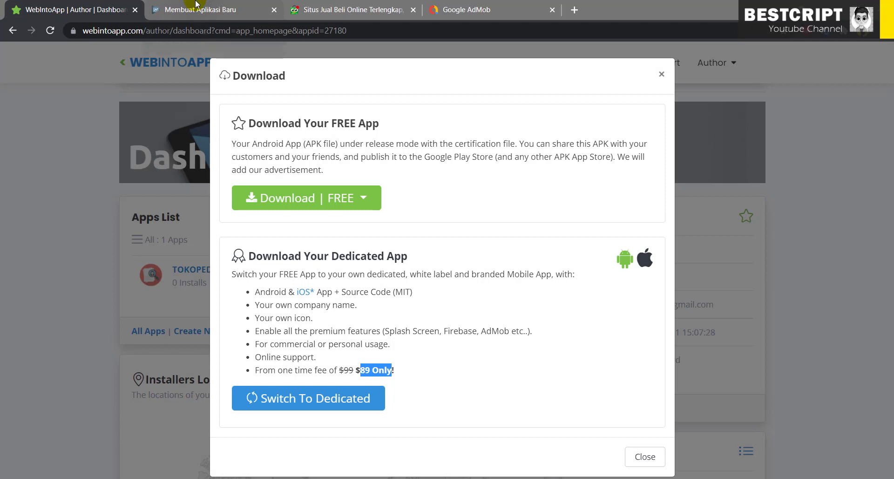
- Switch to Google Play Console in the browser, name the new app TOKOPEDIAKU, and set its type to Aplikasi
click(196, 6)
click(383, 173)
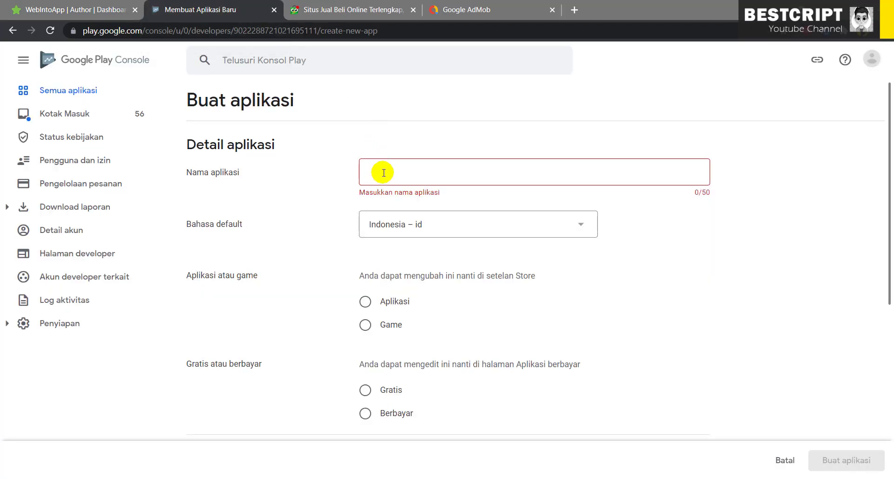
text(TOKOPEDIAKU)
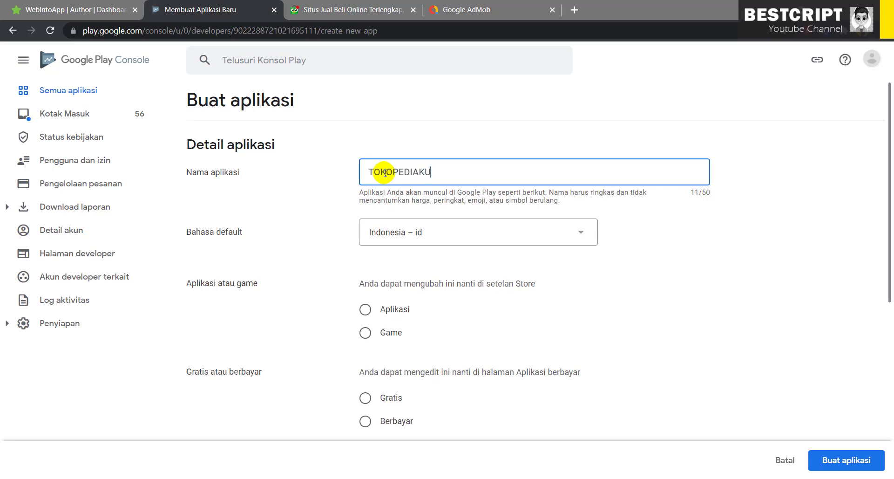
click(365, 309)
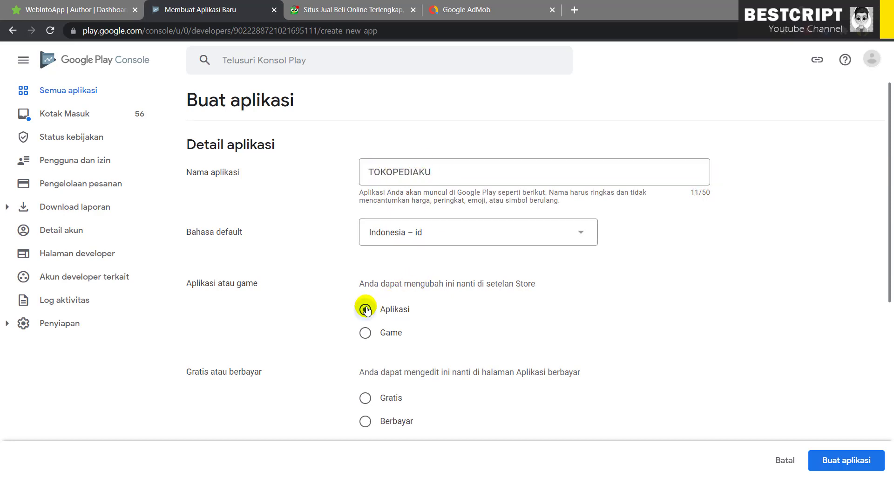
- Compare the free and paid pricing options for the new app and set it to Gratis
scroll(414, 368, down, 3)
click(365, 252)
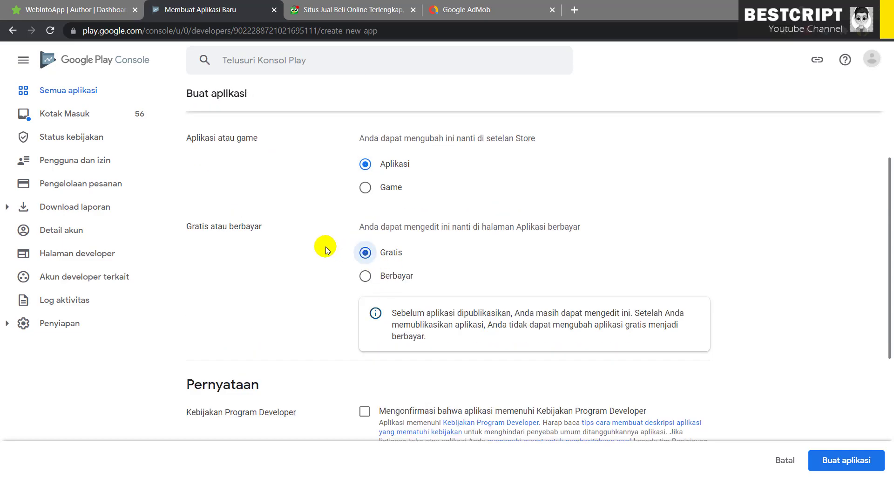
click(365, 276)
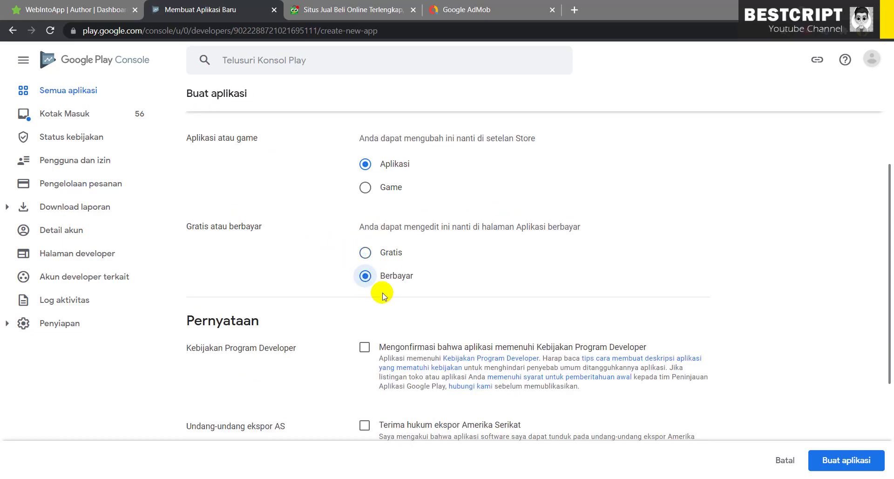
click(364, 252)
- Accept the Developer Program Policies and US export laws declarations, review the form, and create the app
scroll(389, 308, down, 5)
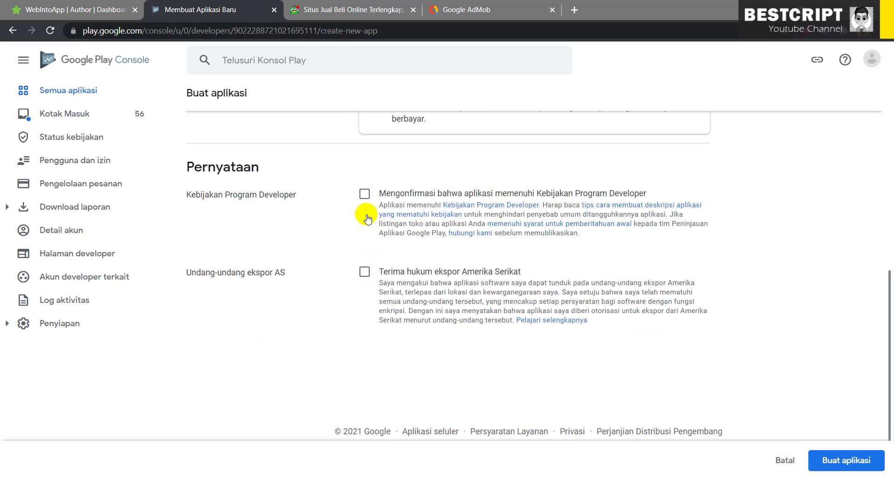
click(364, 194)
click(364, 271)
scroll(366, 326, down, 1)
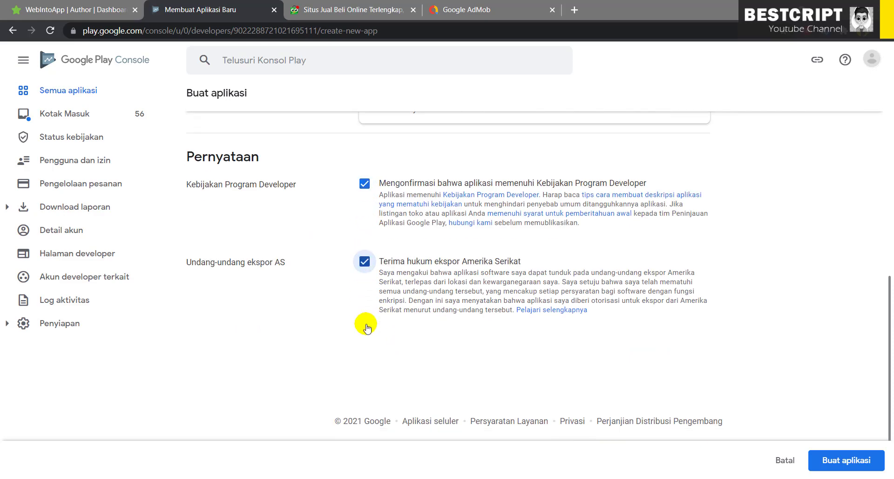
scroll(366, 325, up, 5)
scroll(367, 324, down, 5)
scroll(405, 332, up, 5)
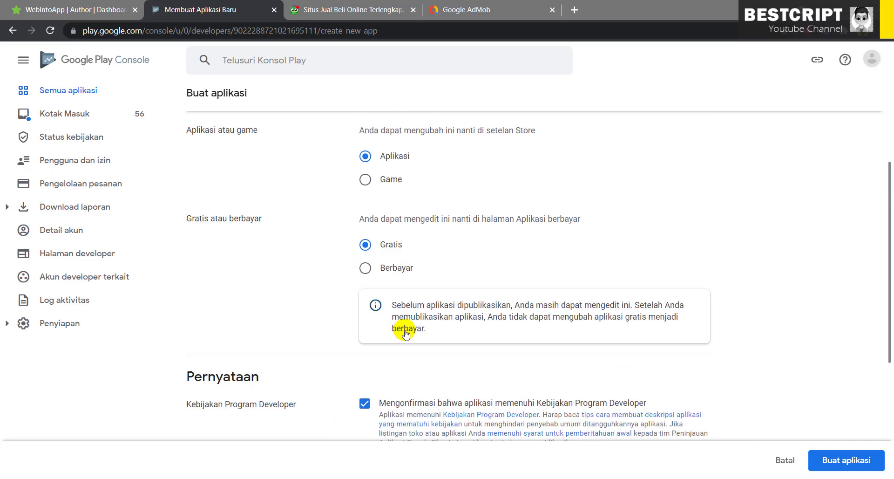
scroll(405, 332, up, 3)
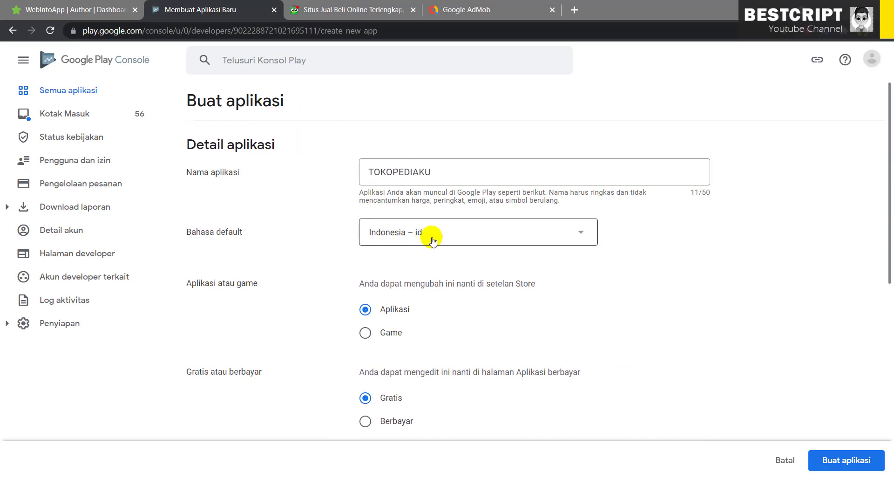
click(829, 461)
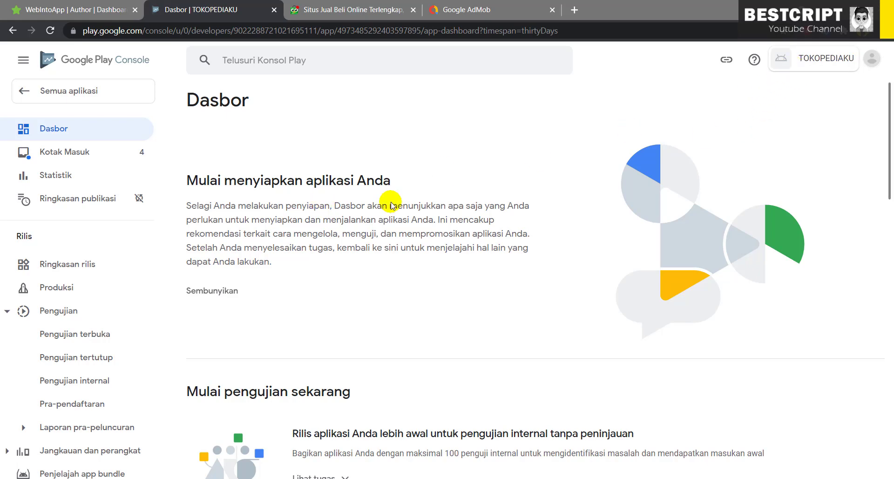
- Open the tester selection from the dashboard's internal testing tasks and review the available tester lists
scroll(305, 249, down, 6)
click(344, 188)
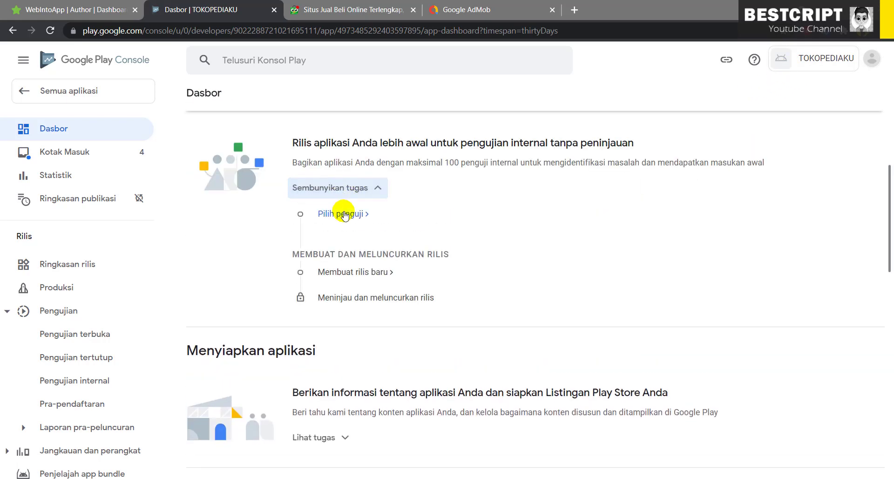
click(344, 214)
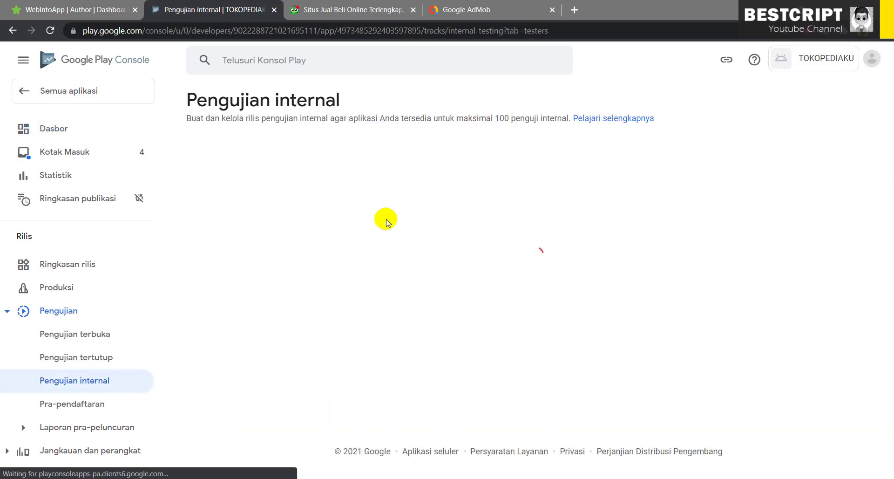
scroll(326, 292, down, 5)
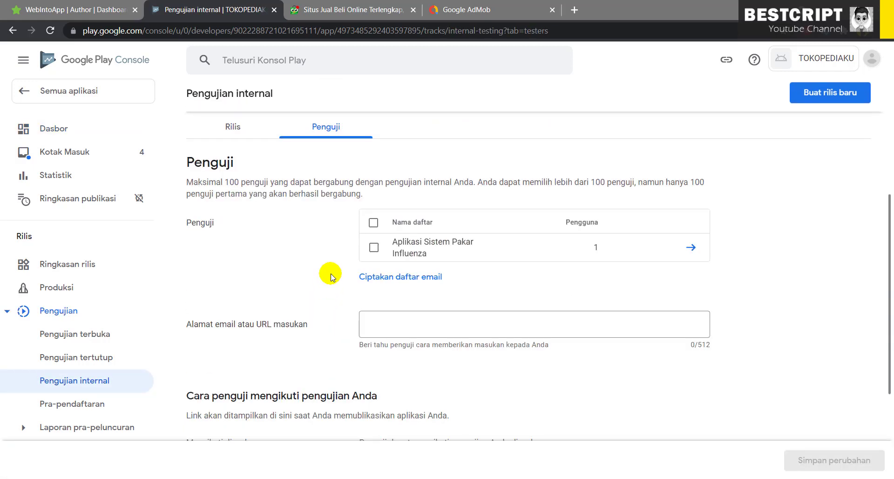
scroll(331, 274, up, 3)
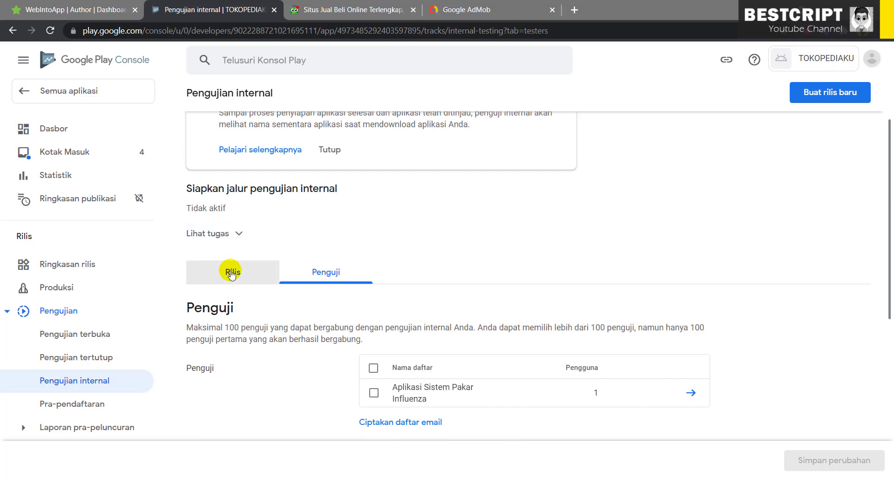
- Start a new release from the Rilis section of the app's internal testing track
click(231, 268)
scroll(324, 268, down, 4)
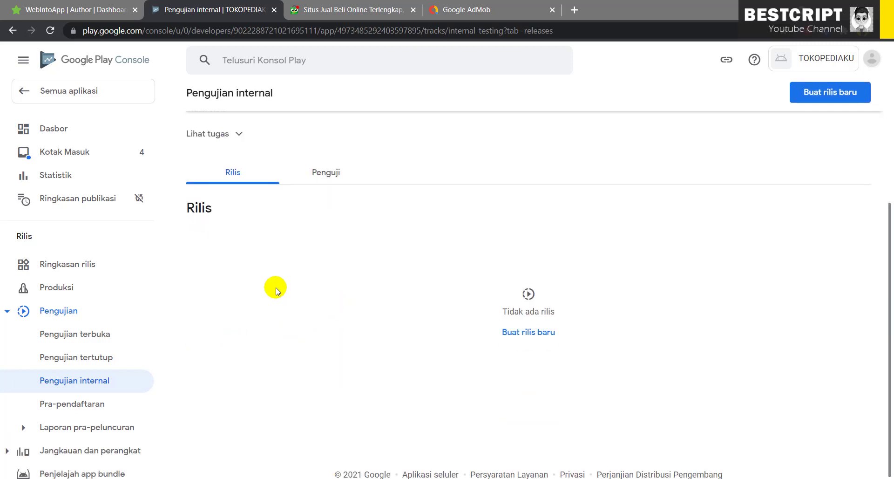
click(544, 333)
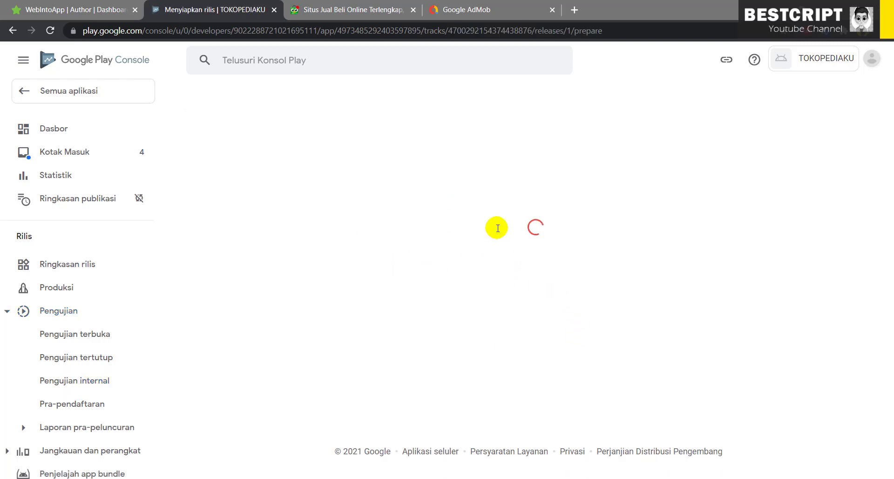
- Upload app-release.aab from the Downloads > Compressed > android folder as the app bundle of the internal testing release
scroll(446, 213, down, 3)
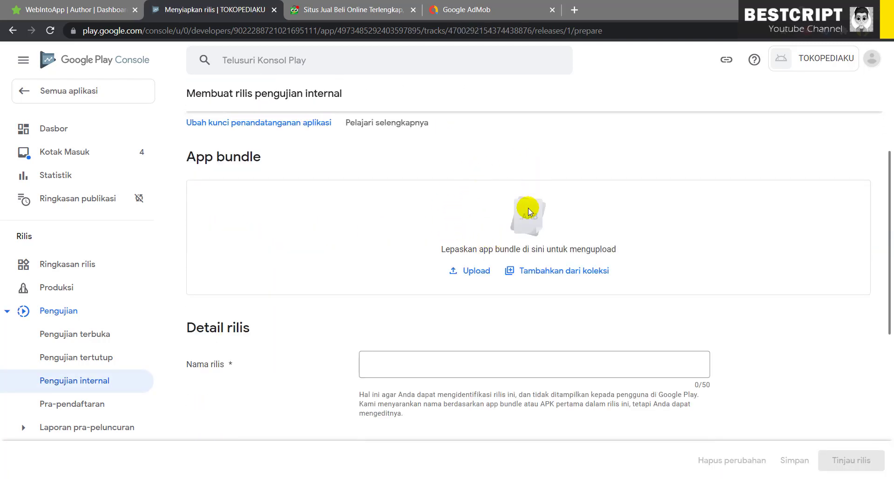
drag(521, 216, 534, 216)
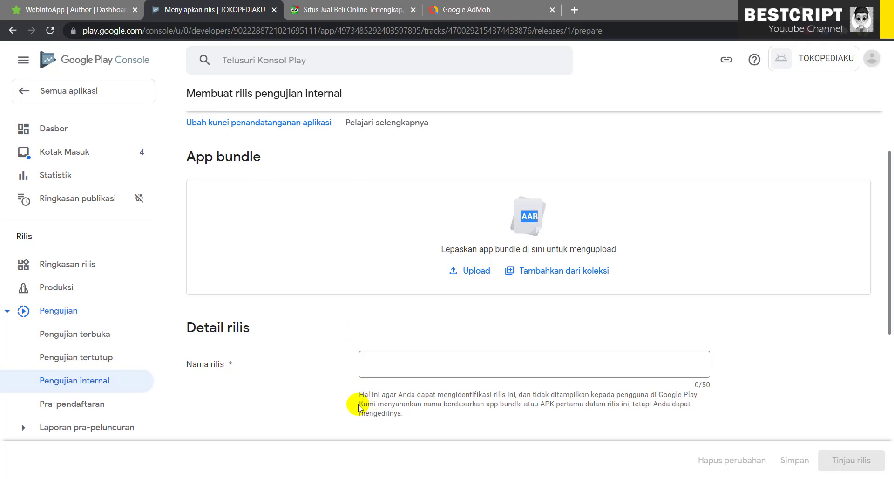
click(407, 439)
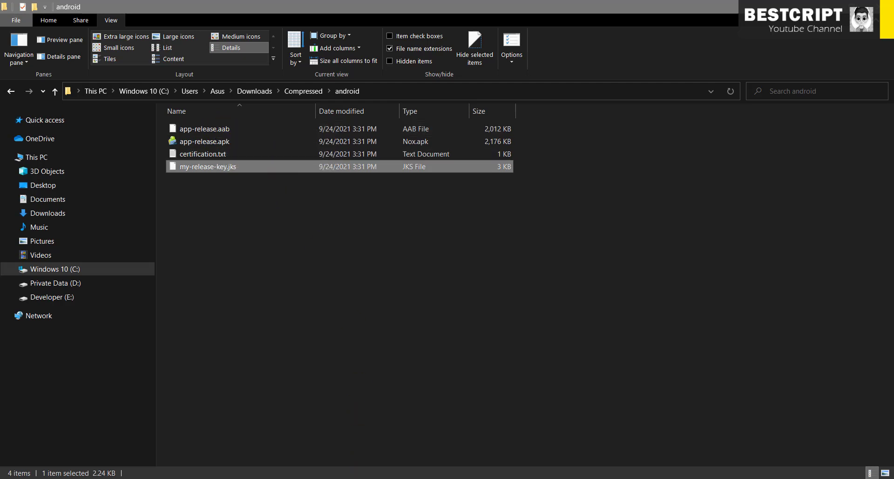
click(300, 435)
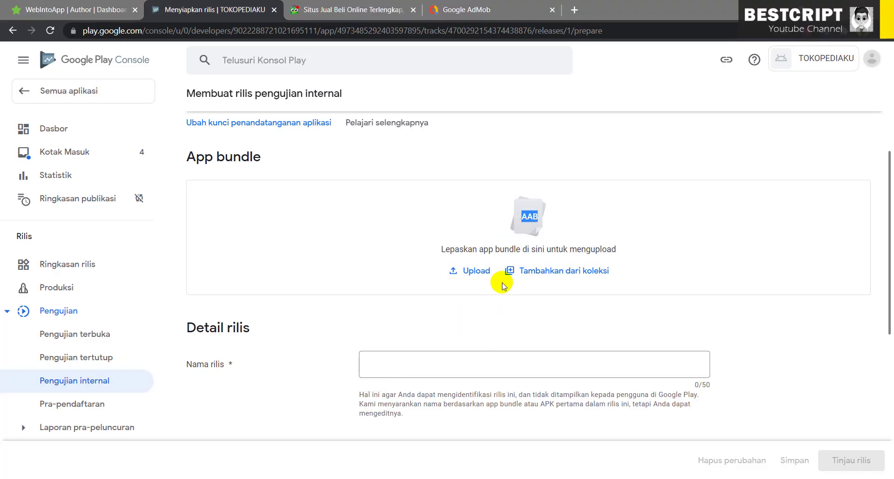
click(471, 272)
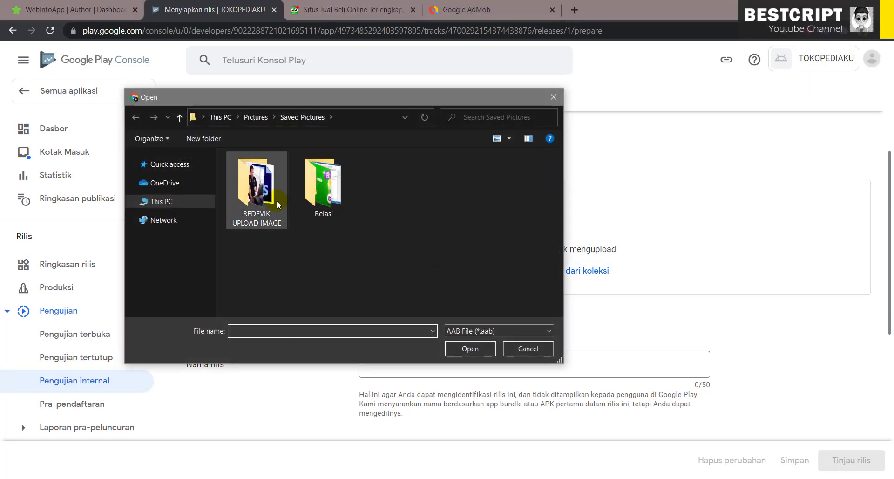
click(171, 215)
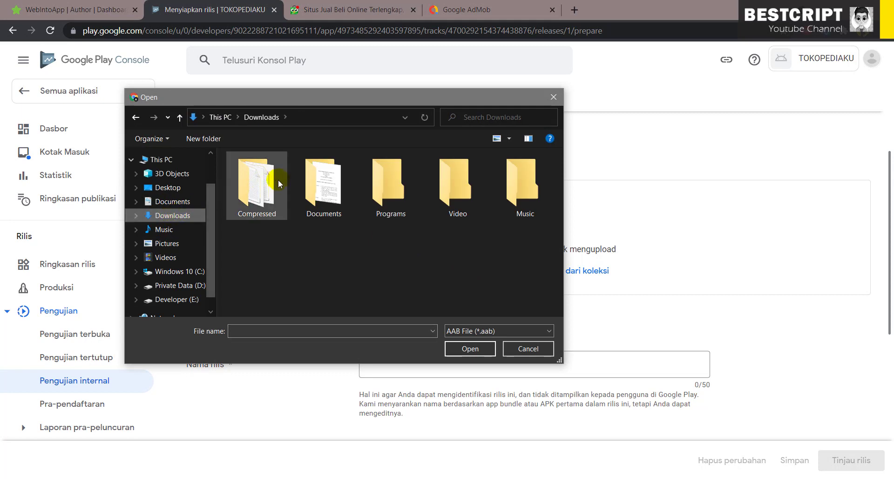
double_click(279, 179)
double_click(242, 173)
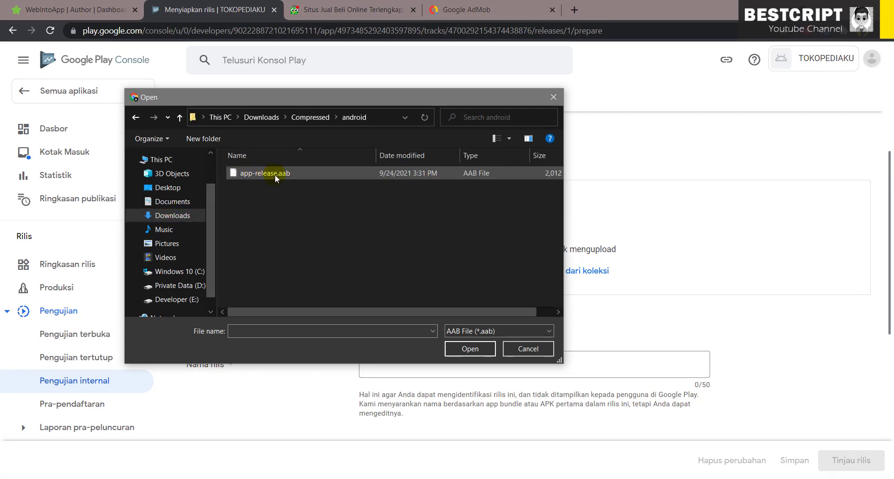
double_click(272, 174)
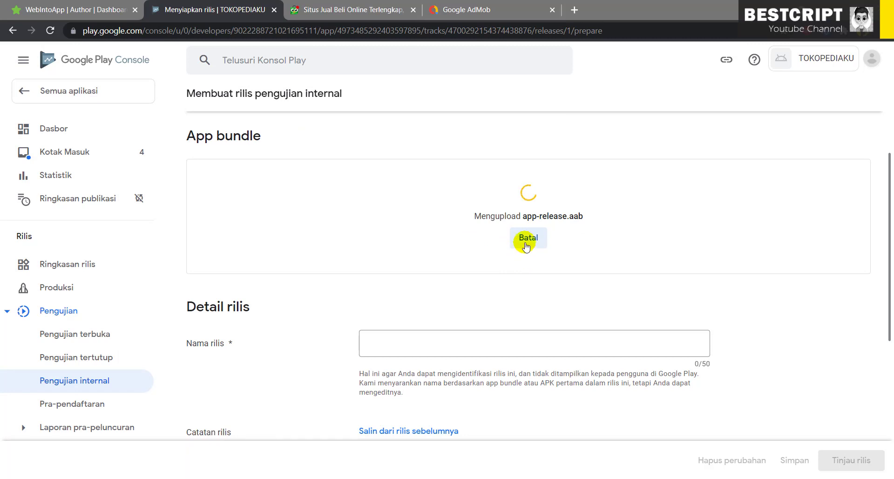
- Look over the release name and release notes fields of the internal testing release while the bundle uploads
scroll(449, 324, down, 6)
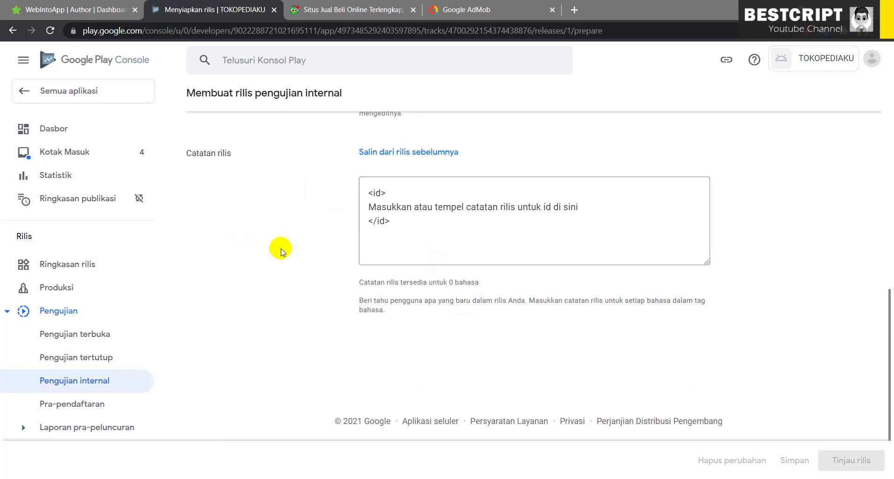
scroll(102, 397, down, 6)
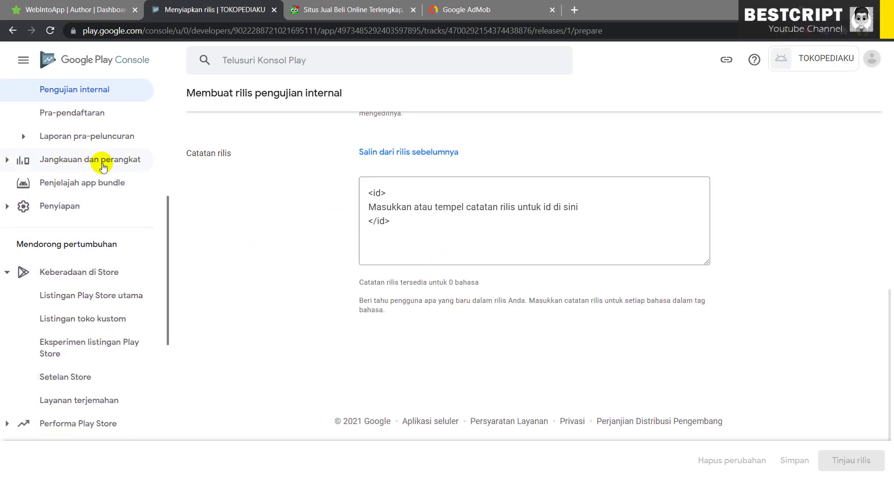
scroll(70, 254, up, 5)
scroll(488, 213, up, 6)
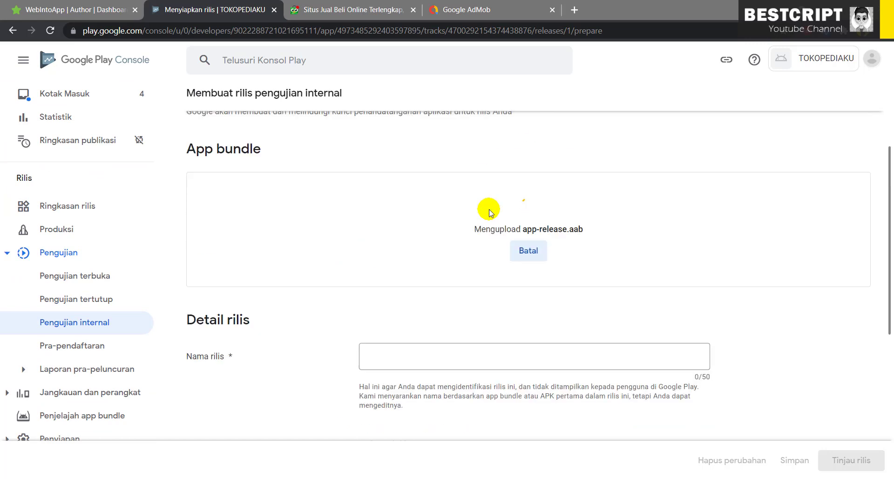
scroll(489, 213, up, 3)
scroll(468, 316, down, 3)
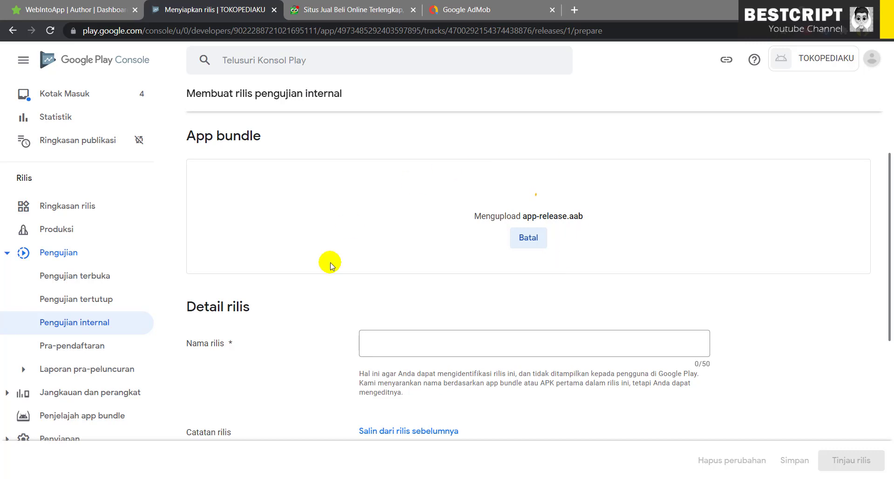
scroll(275, 351, down, 6)
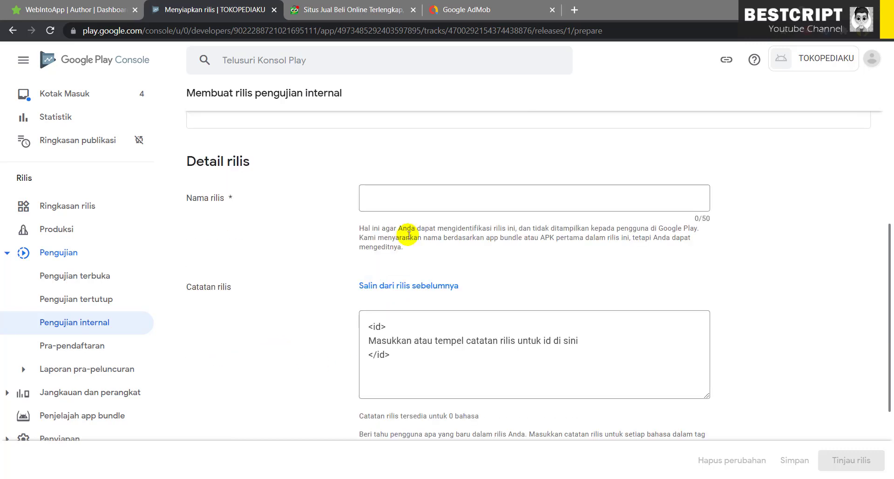
scroll(326, 363, up, 5)
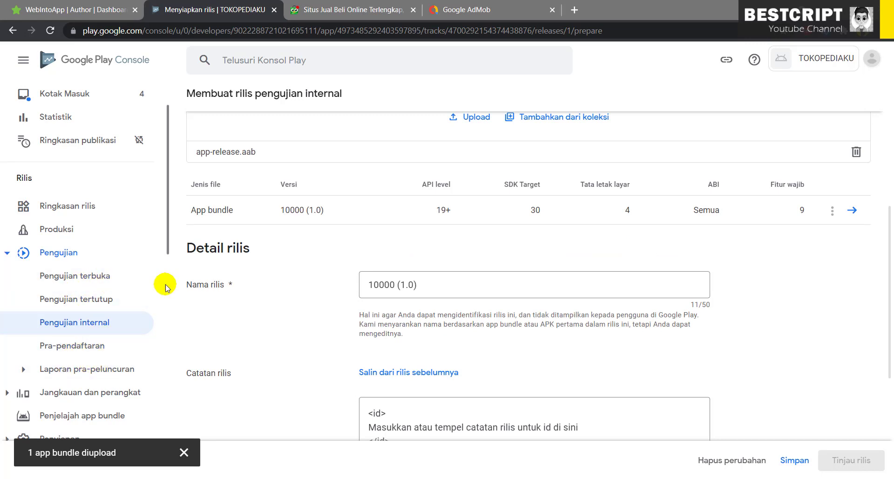
- Review the uploaded bundle in the release form and examine its details, including features, required permissions, screen layouts and localizations
scroll(261, 293, up, 3)
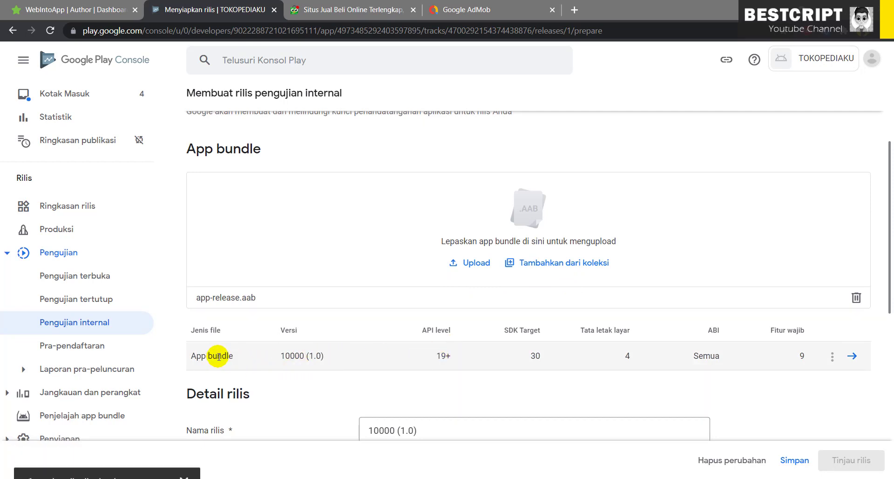
scroll(217, 353, up, 3)
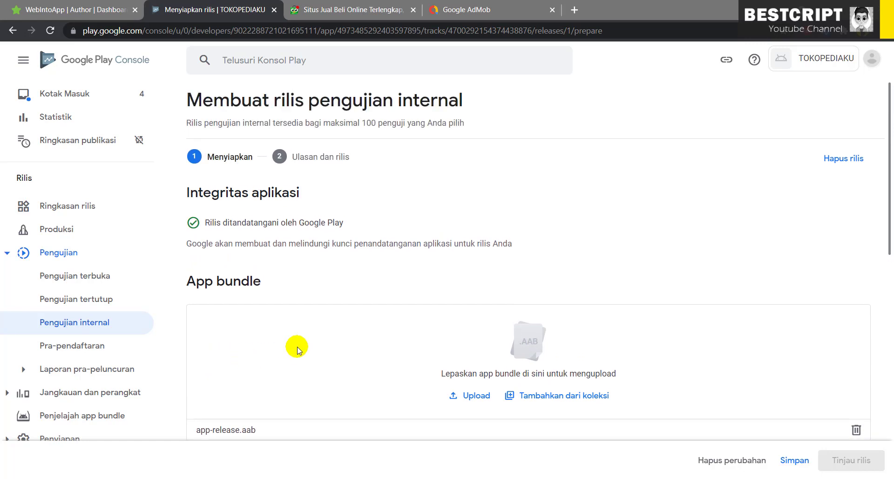
scroll(294, 344, down, 3)
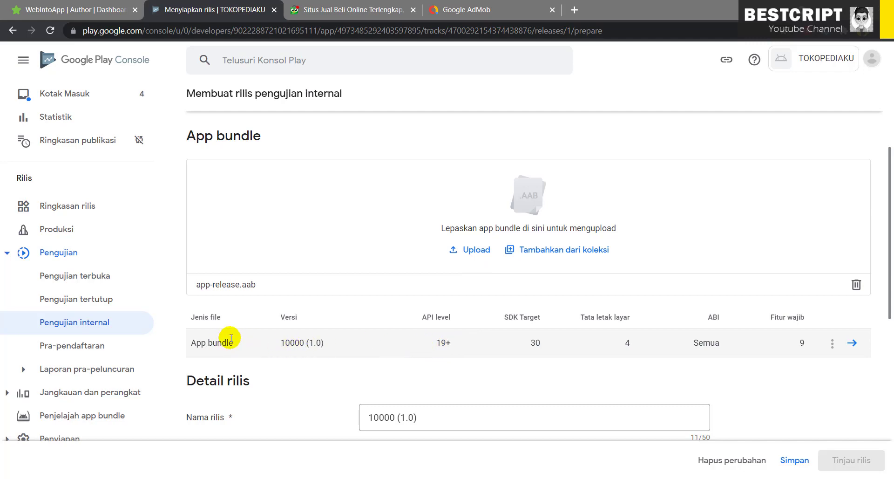
scroll(320, 351, down, 7)
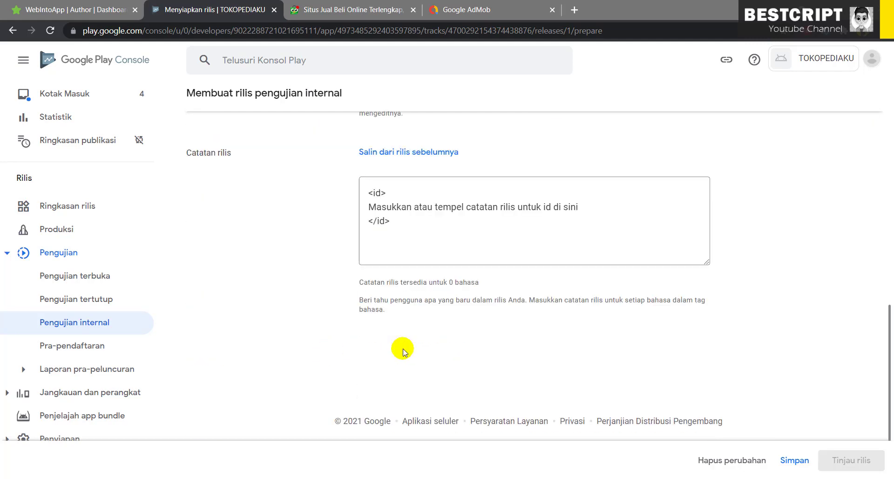
scroll(401, 347, up, 10)
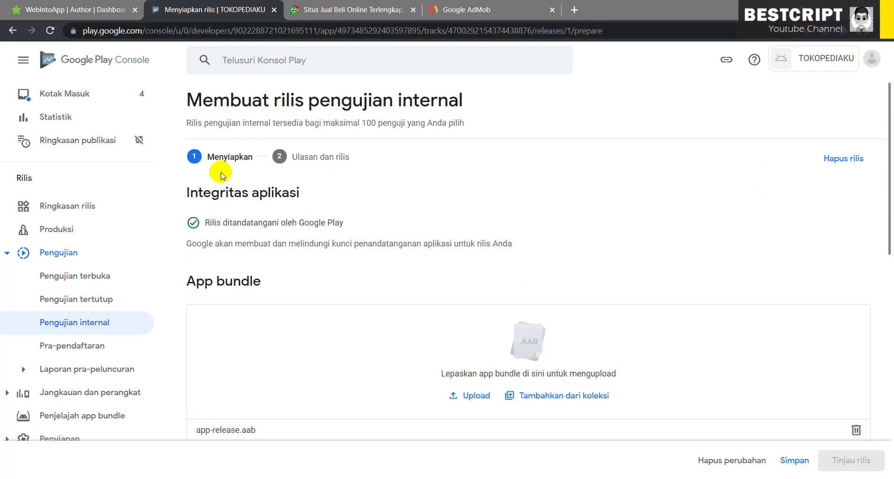
scroll(559, 316, down, 5)
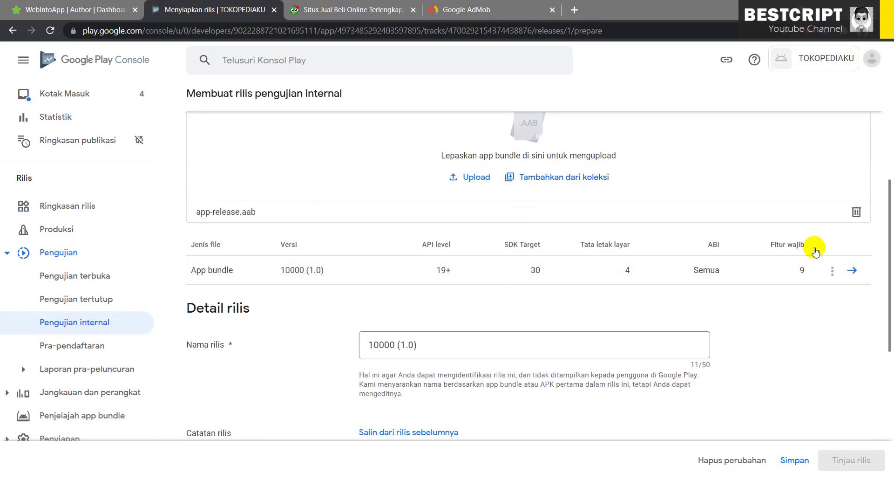
click(851, 271)
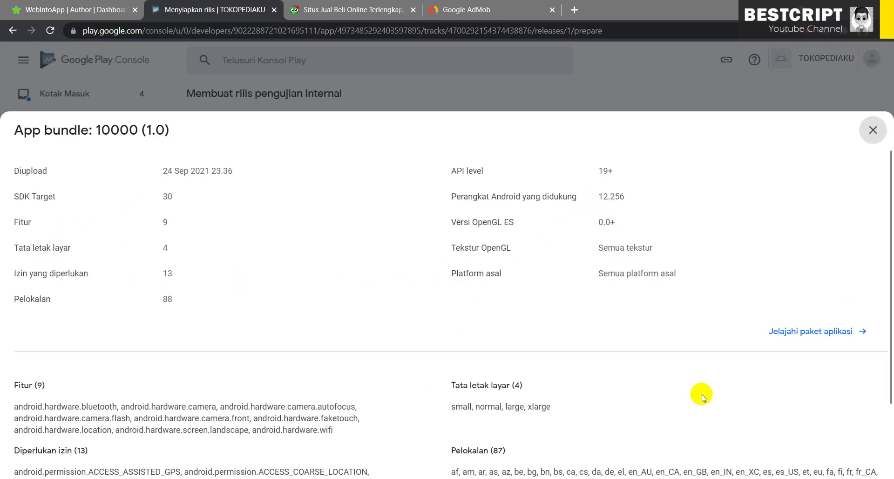
scroll(745, 372, down, 2)
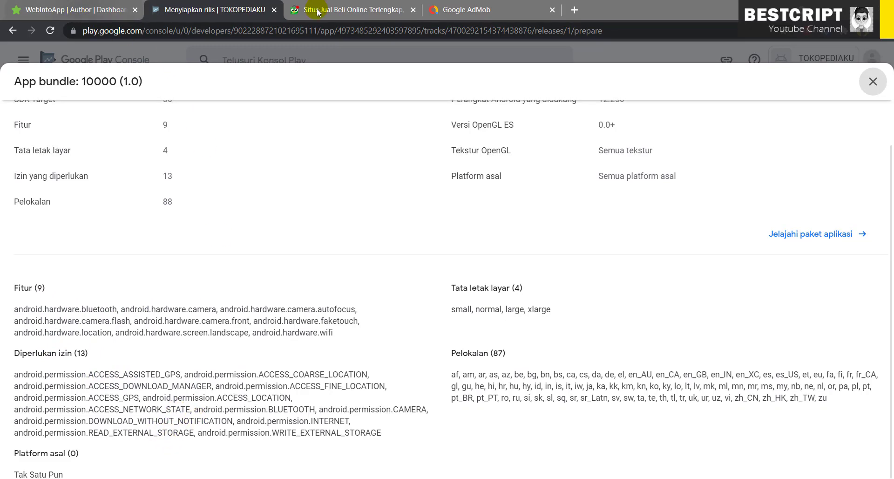
click(77, 6)
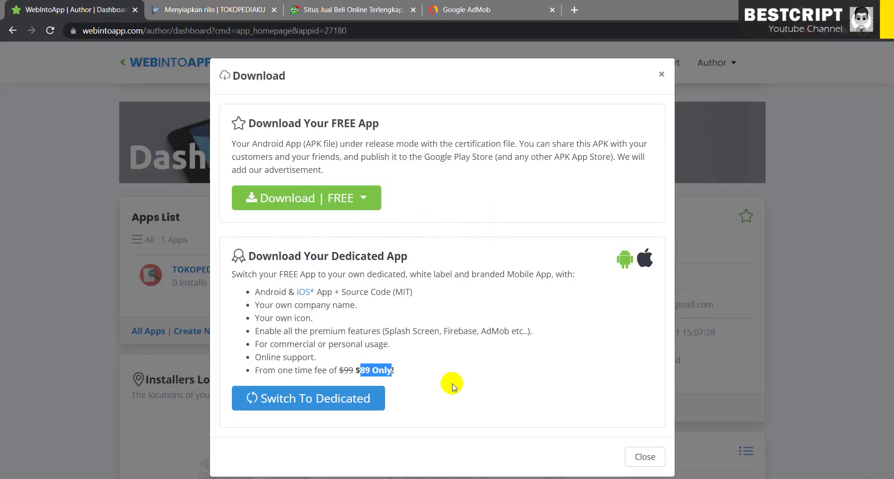
click(202, 3)
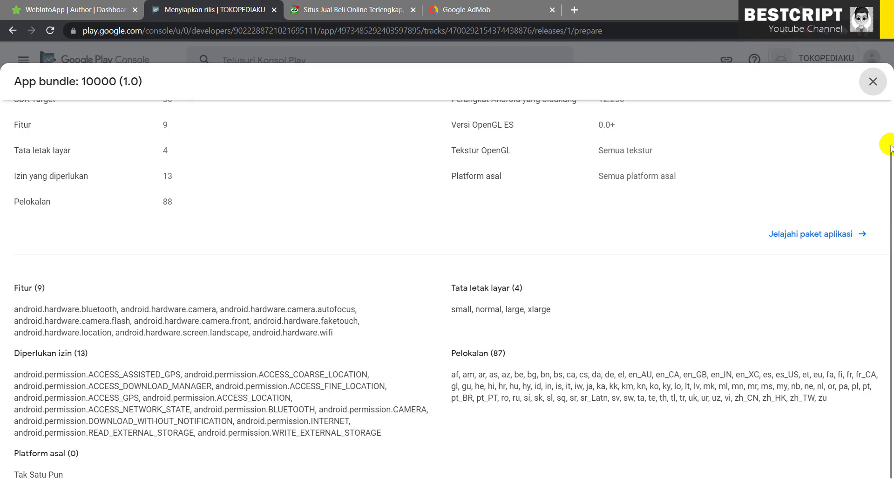
click(869, 80)
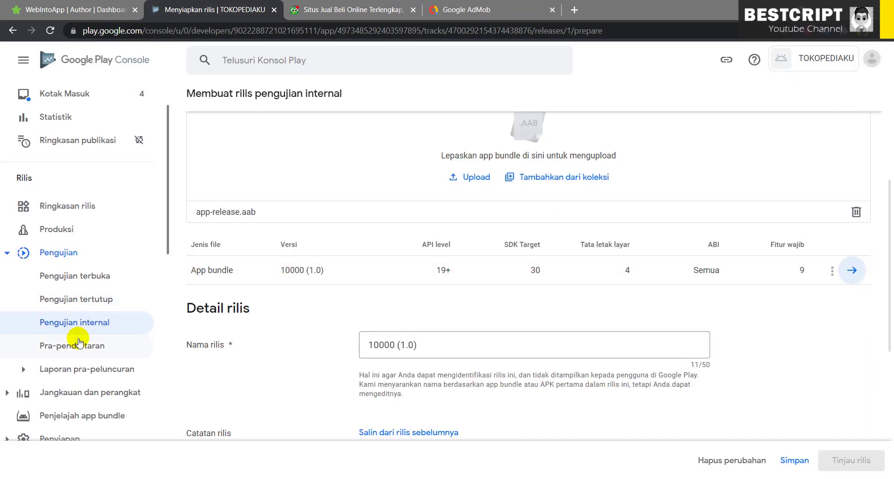
- Look at the app's Pra-pendaftaran page and examine the setup tasks and release section of Pengujian terbuka
click(100, 344)
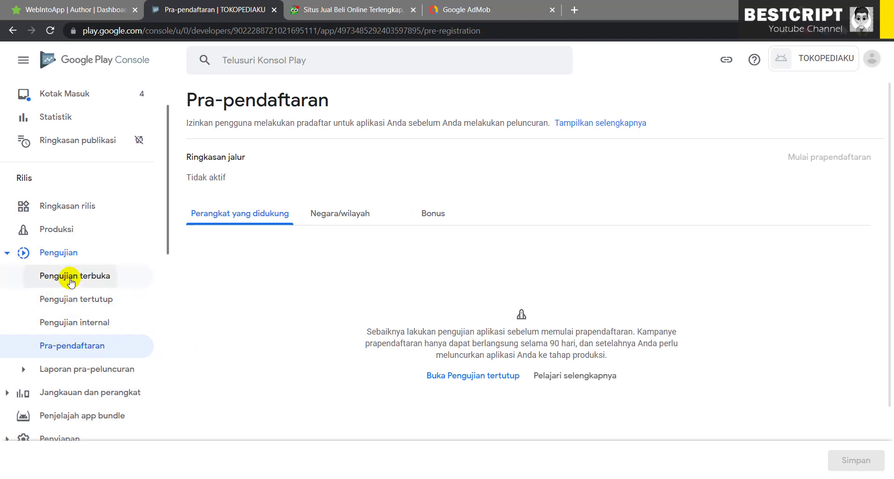
click(114, 277)
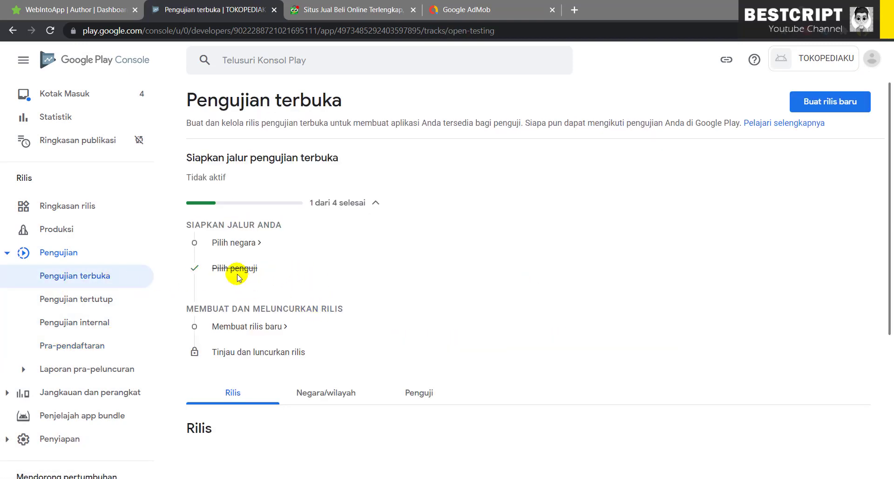
scroll(247, 294, down, 3)
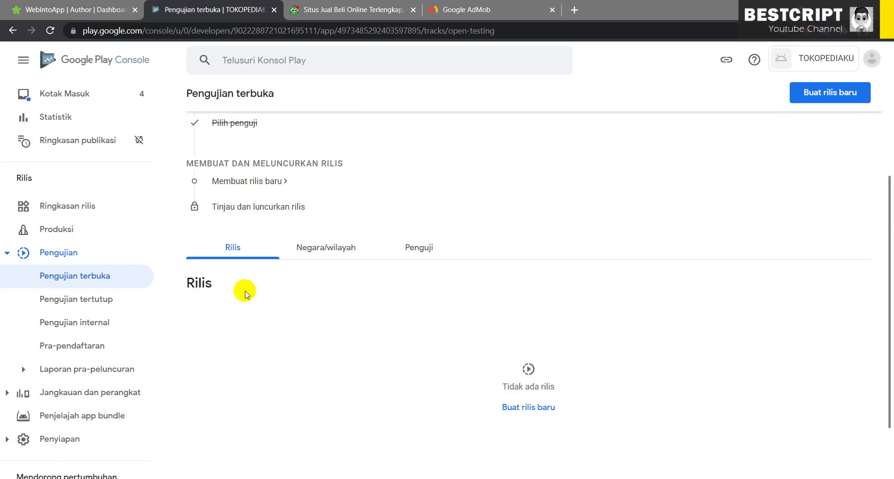
scroll(326, 276, down, 2)
scroll(327, 276, up, 5)
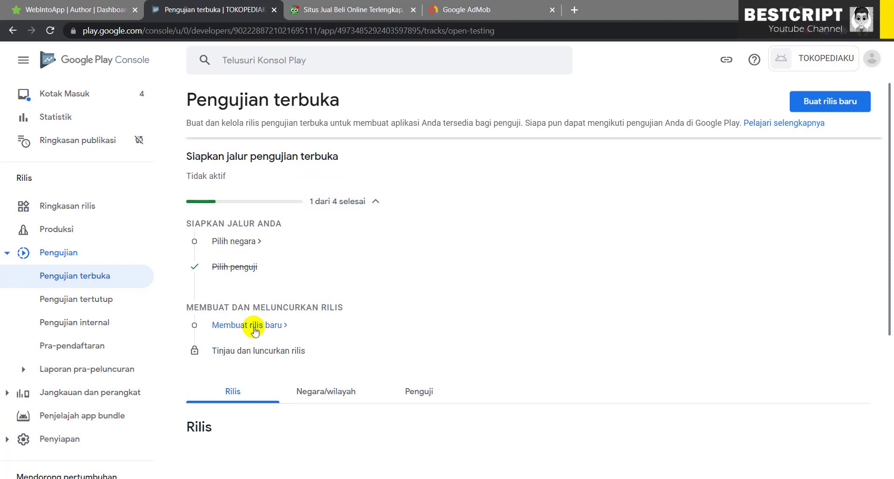
scroll(274, 383, down, 2)
scroll(280, 373, down, 3)
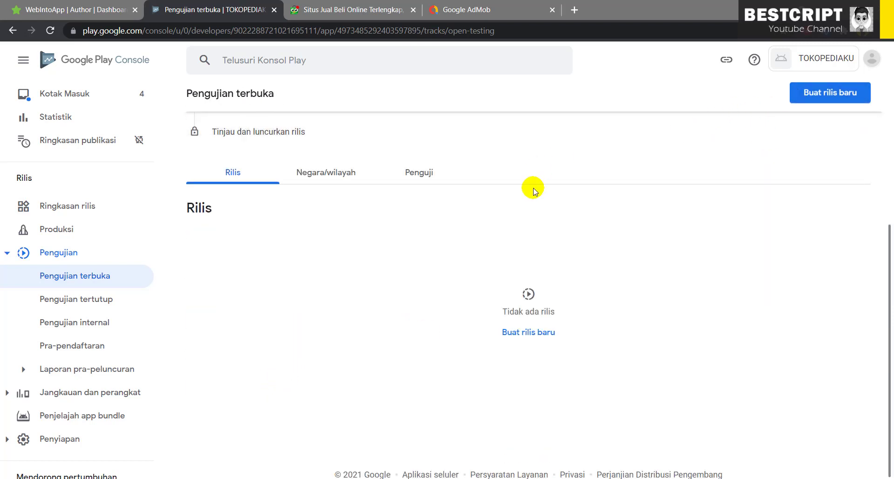
scroll(533, 188, up, 5)
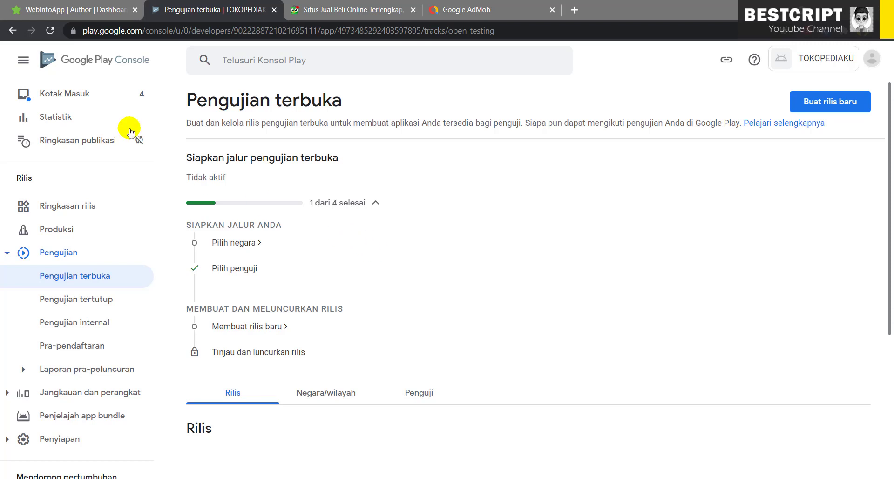
- Switch to WebIntoApp, open the dedicated app purchase options and add the Extended Plan at $49 per quarter
click(74, 14)
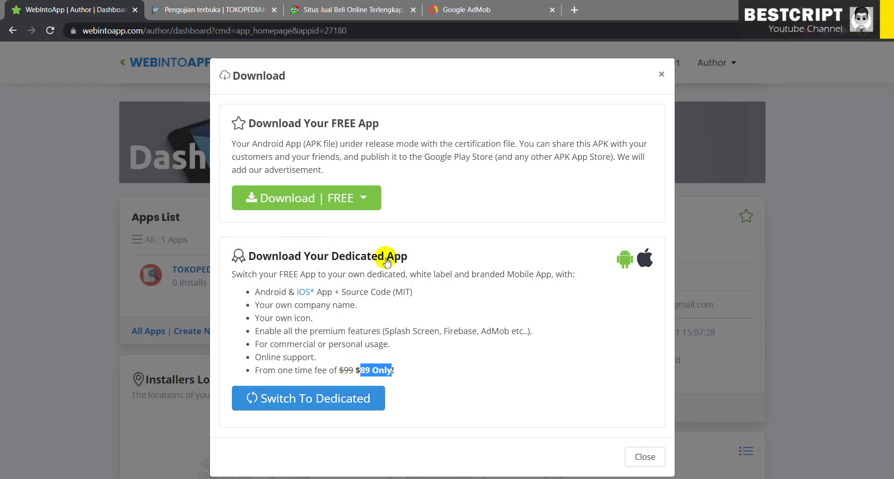
click(314, 404)
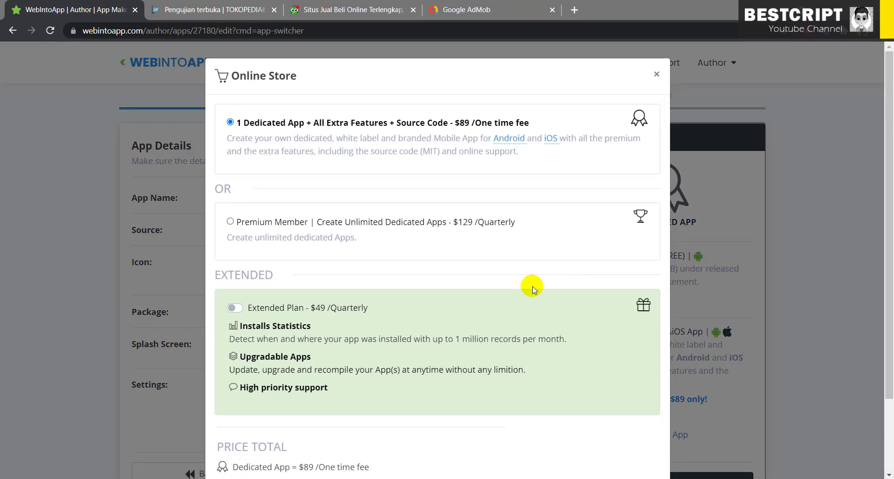
scroll(389, 326, down, 2)
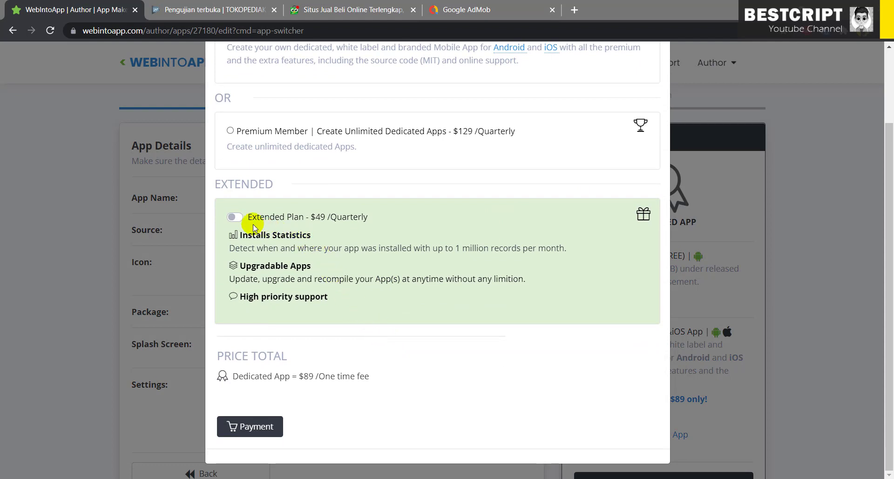
click(236, 218)
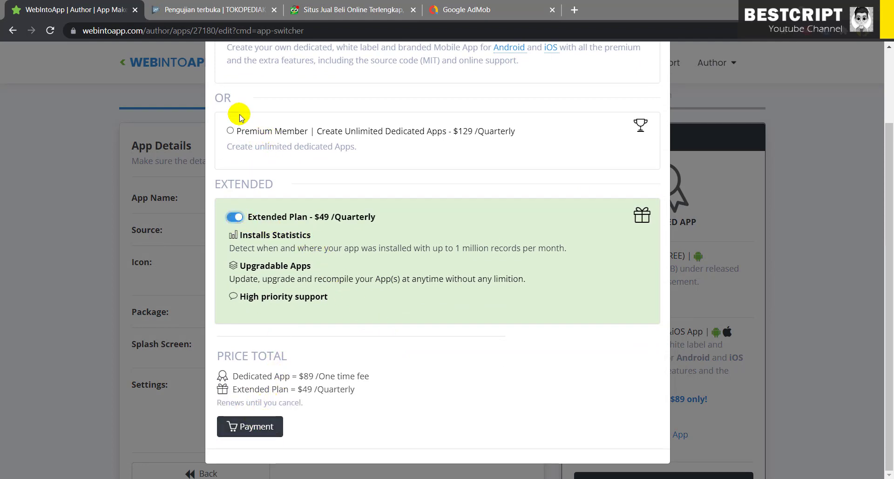
- Select the Premium Member plan at $129 per quarter, proceed to payment and examine the payment gateways and Bitcoin transfer details
click(230, 131)
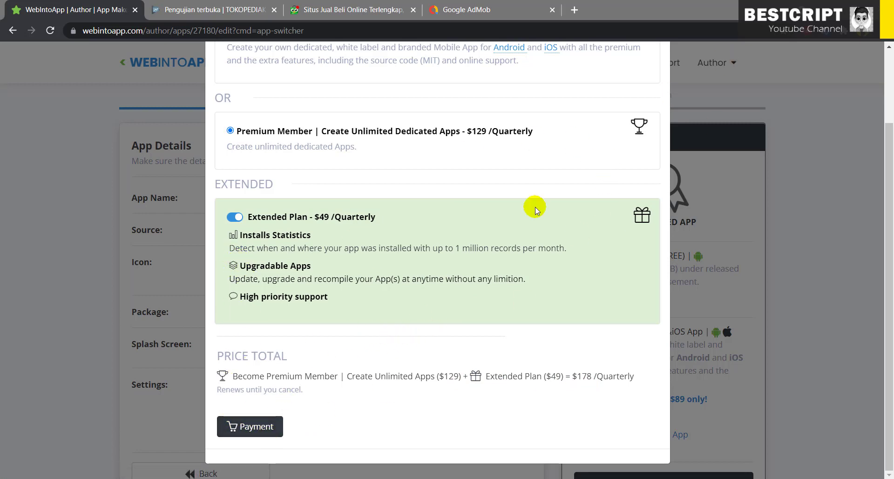
click(243, 424)
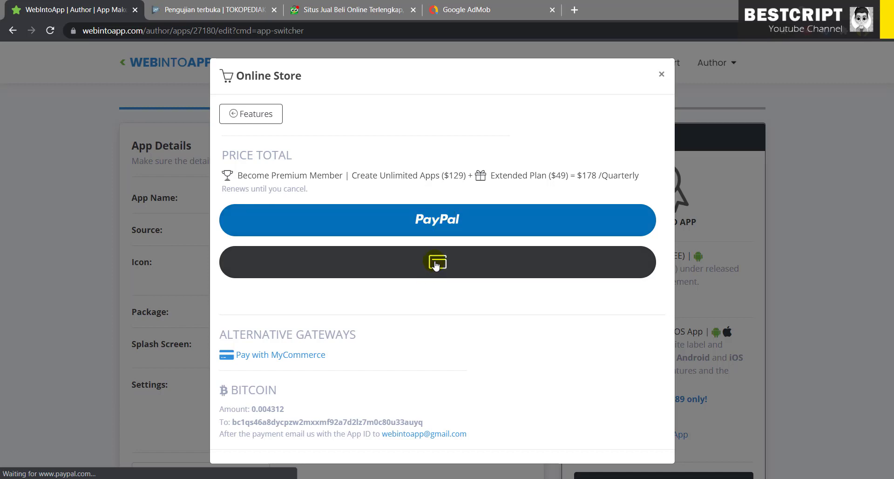
click(475, 268)
click(584, 80)
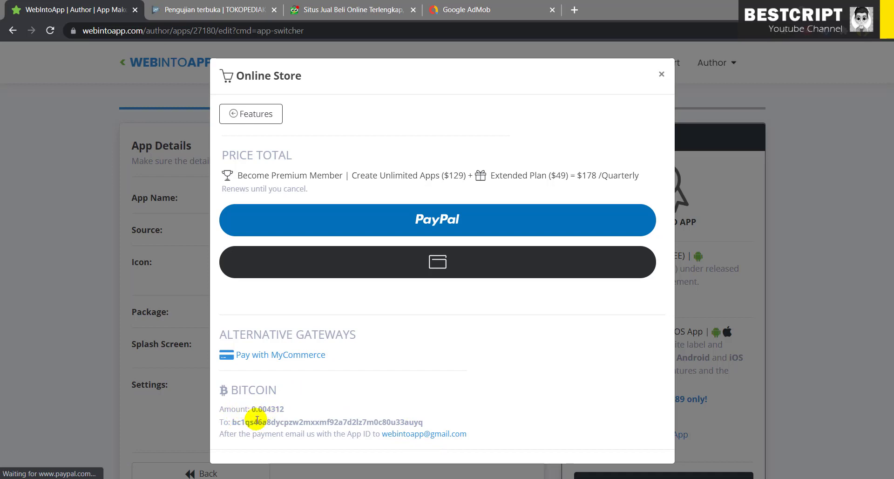
drag(232, 423, 437, 427)
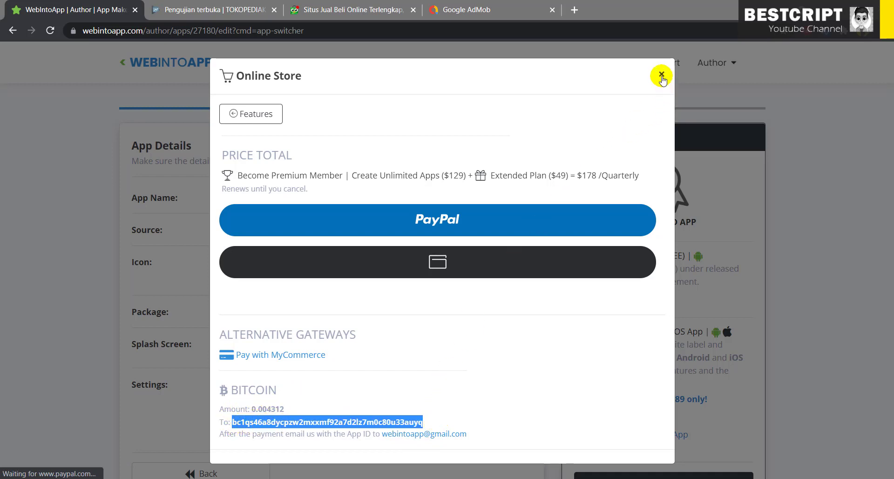
- Return to the plan features, choose the single Dedicated App option at a one-time fee of $89, and close the store
click(243, 108)
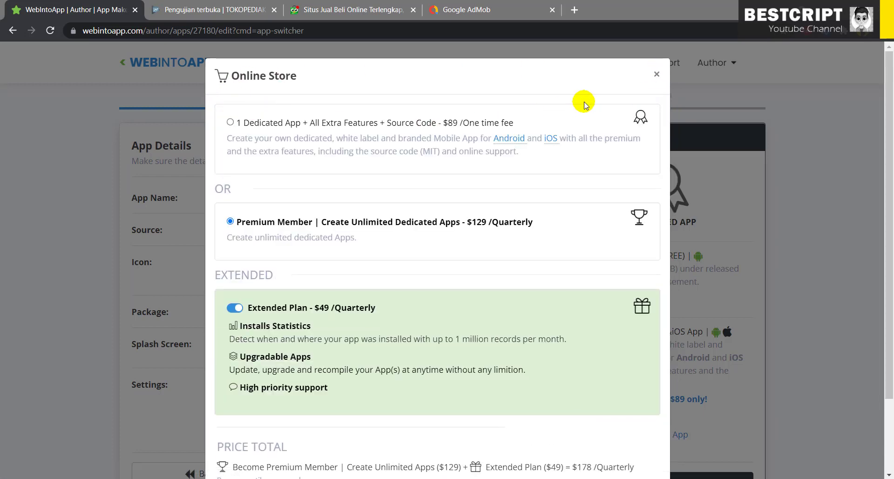
scroll(284, 168, down, 2)
scroll(284, 174, up, 2)
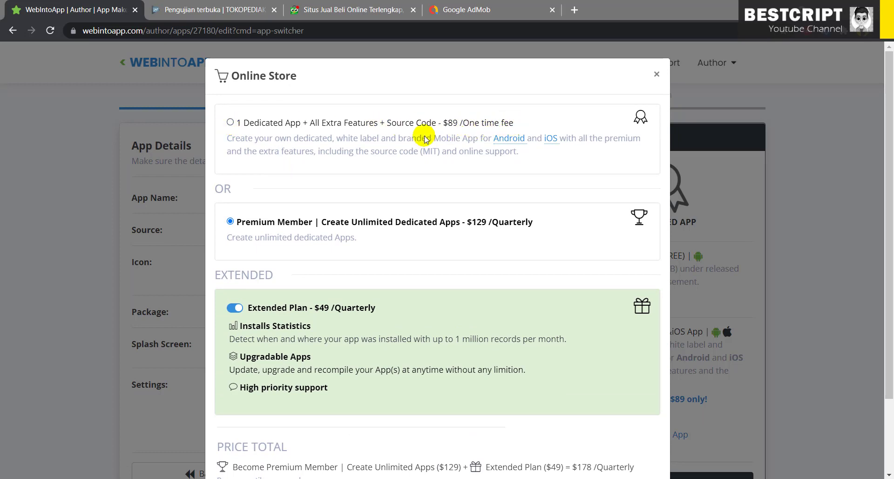
click(230, 124)
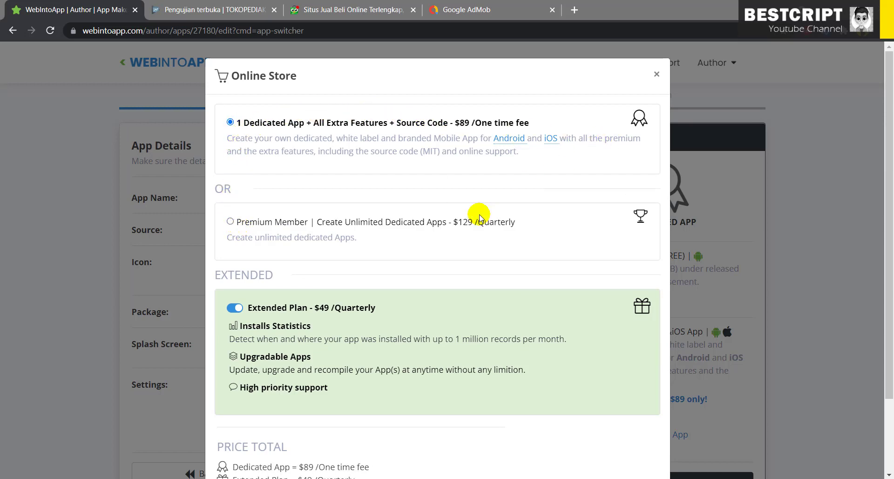
scroll(400, 280, down, 2)
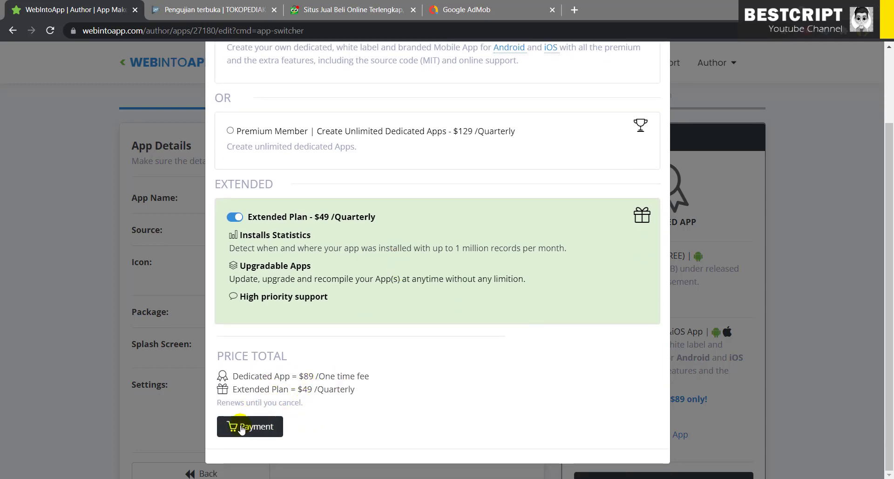
scroll(585, 128, up, 2)
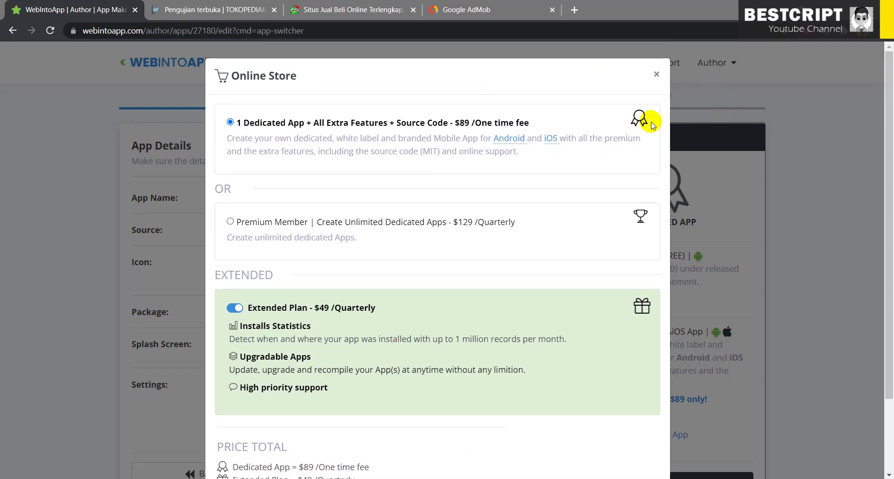
click(656, 75)
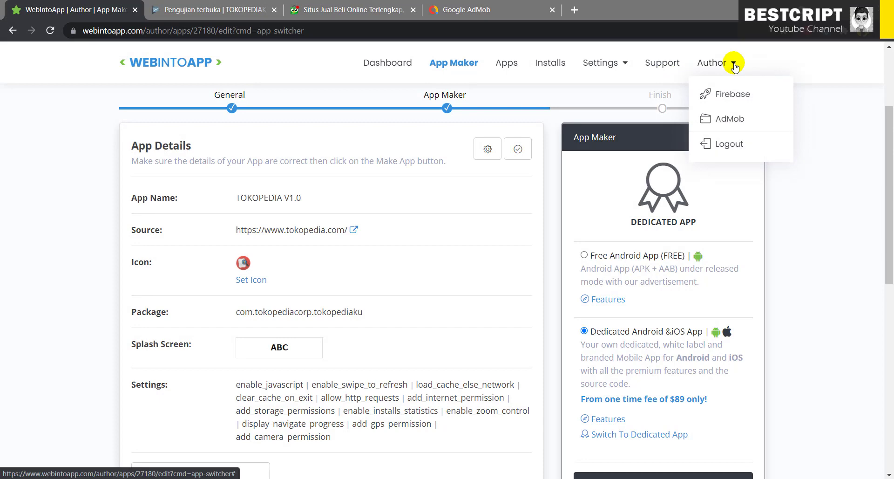
- Look over the app details and dedicated app option in App Maker, and find TOKOPEDIA v1.0 in the apps list
scroll(714, 270, down, 4)
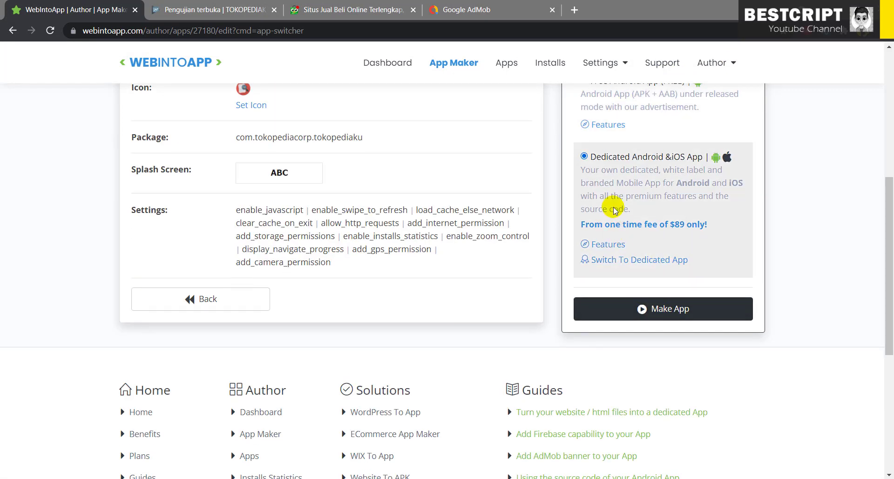
scroll(585, 158, up, 1)
scroll(586, 158, up, 5)
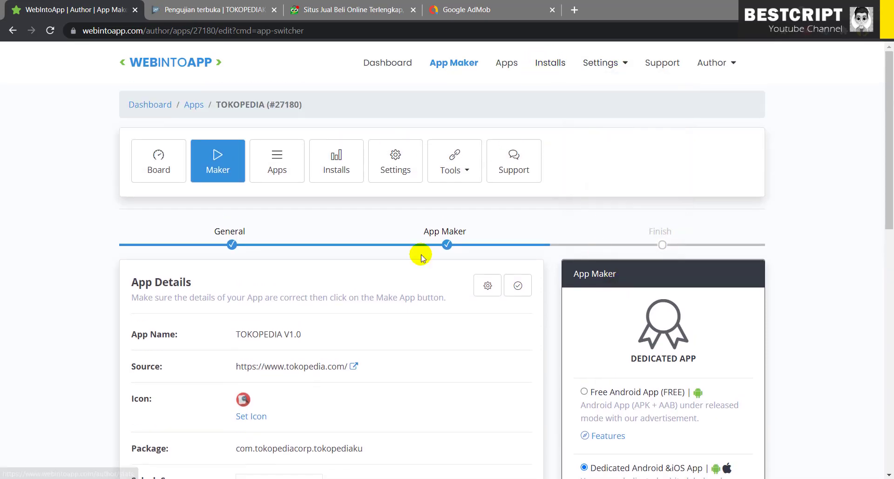
click(278, 163)
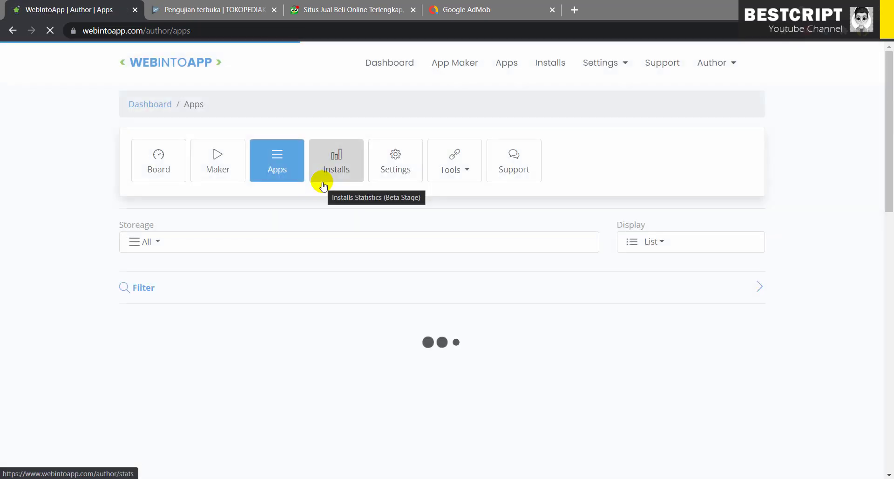
scroll(315, 271, down, 3)
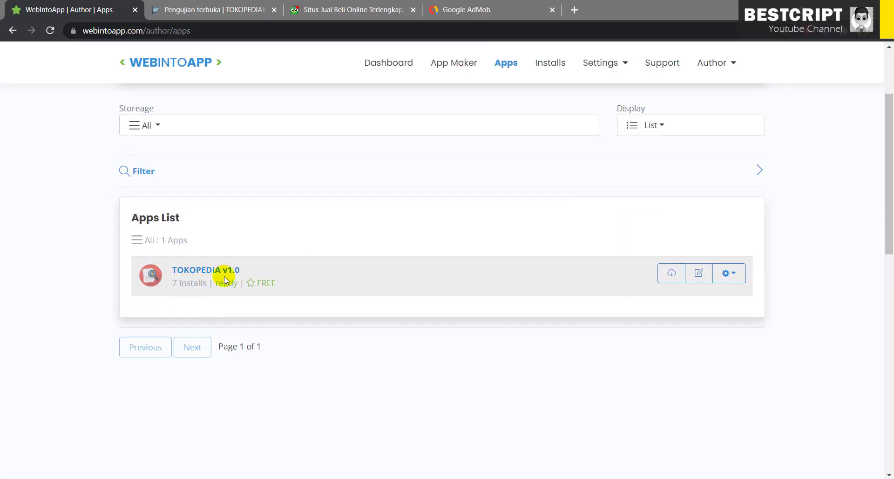
click(700, 275)
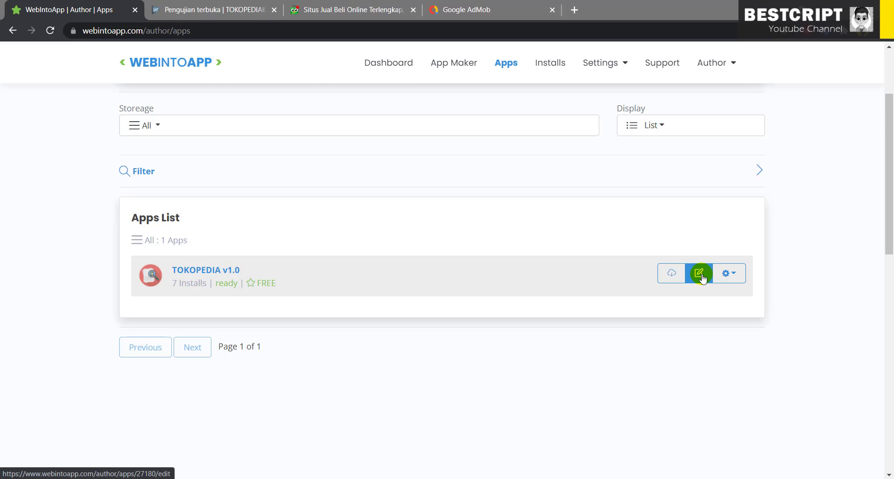
- Look over the blank form for making a new app, including its URL, name, version and package name fields
scroll(225, 181, up, 3)
click(219, 156)
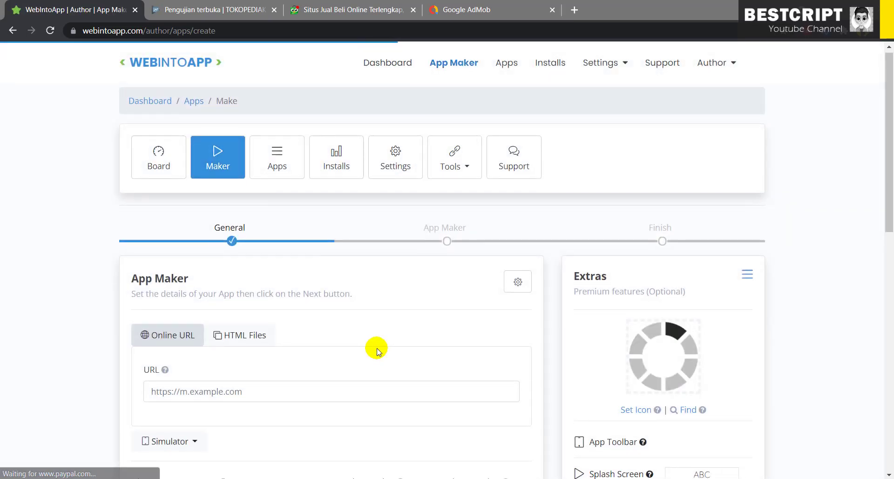
scroll(462, 352, down, 2)
scroll(385, 373, down, 2)
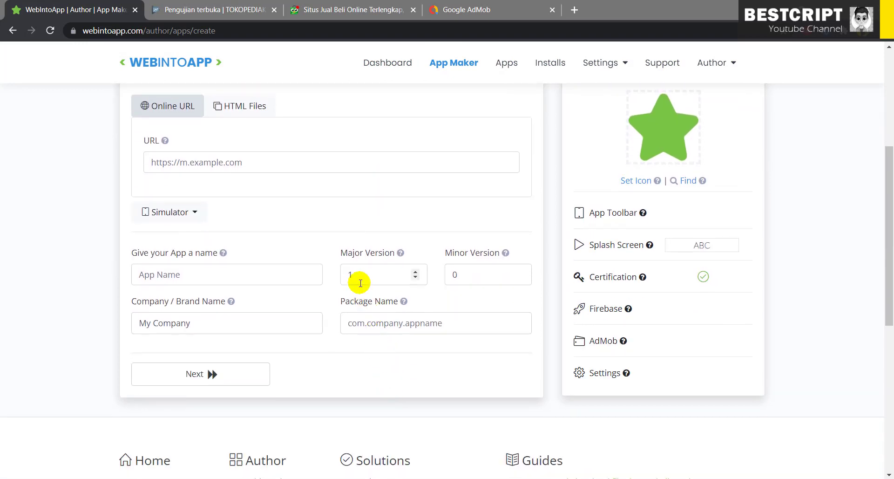
scroll(319, 273, up, 5)
- Open TOKOPEDIA v1.0 from the apps list for editing and examine its URL, major and minor version, and package name
click(275, 165)
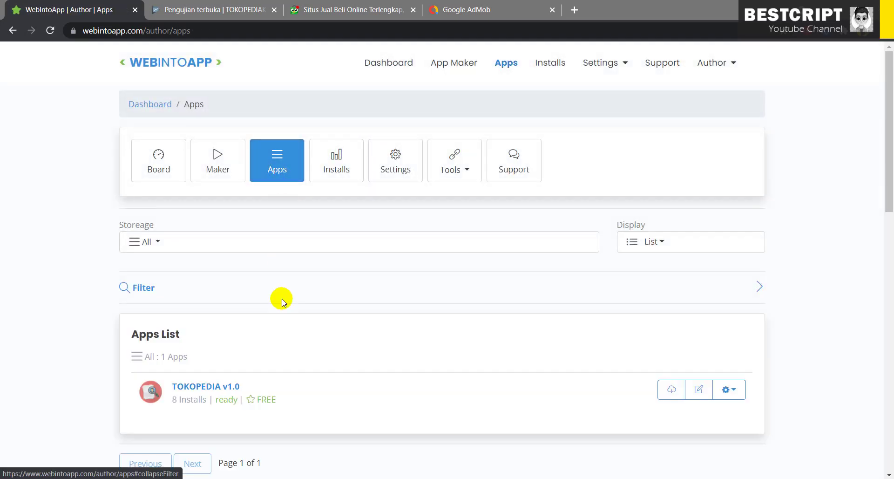
scroll(279, 297, down, 3)
click(705, 218)
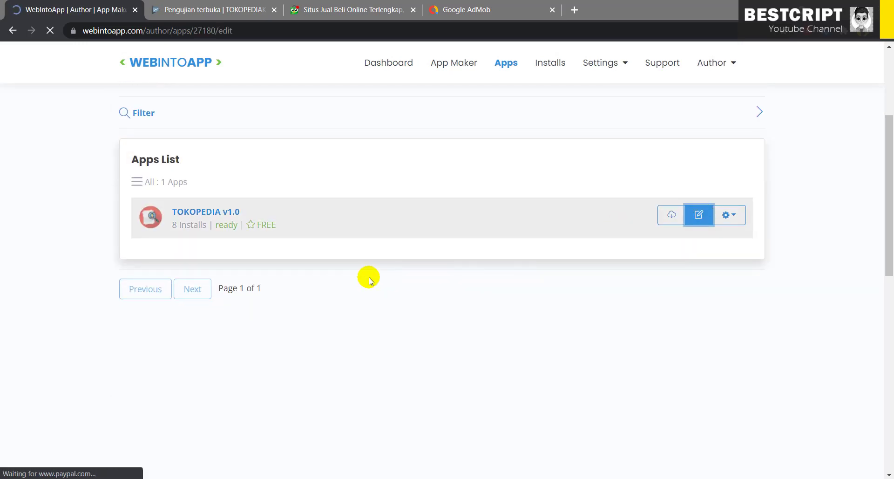
scroll(233, 239, down, 3)
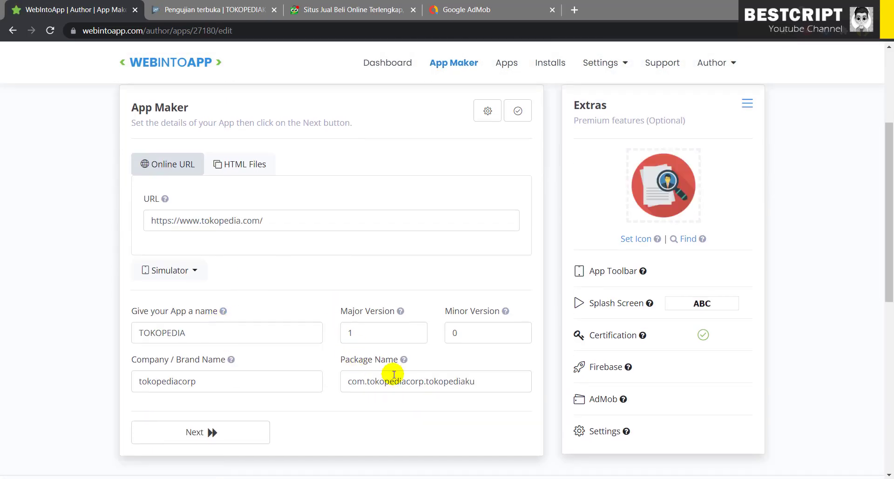
drag(364, 334, 345, 334)
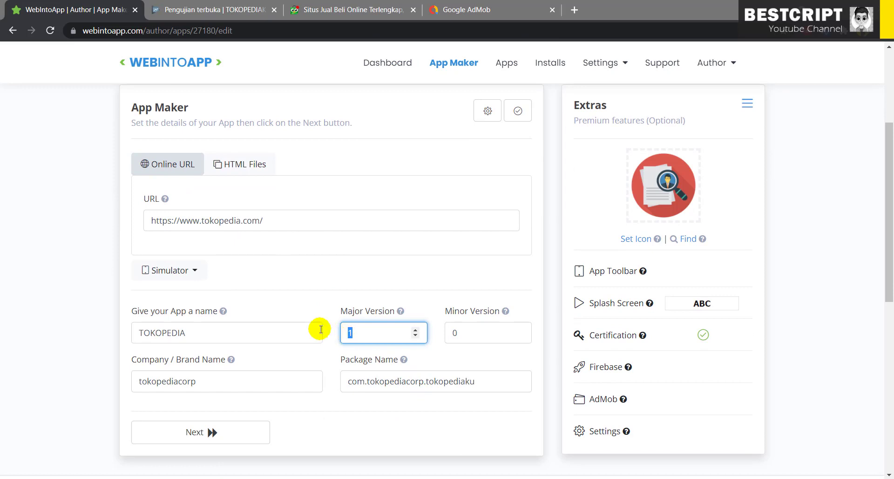
click(241, 220)
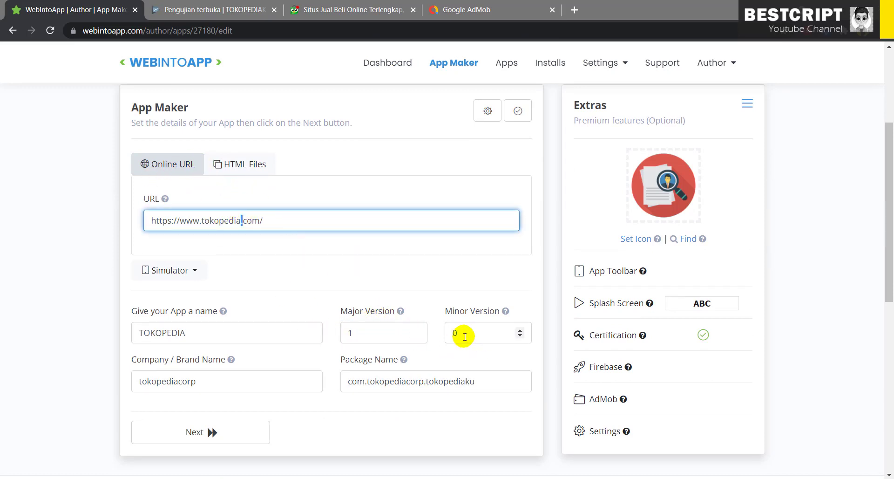
drag(358, 337, 343, 336)
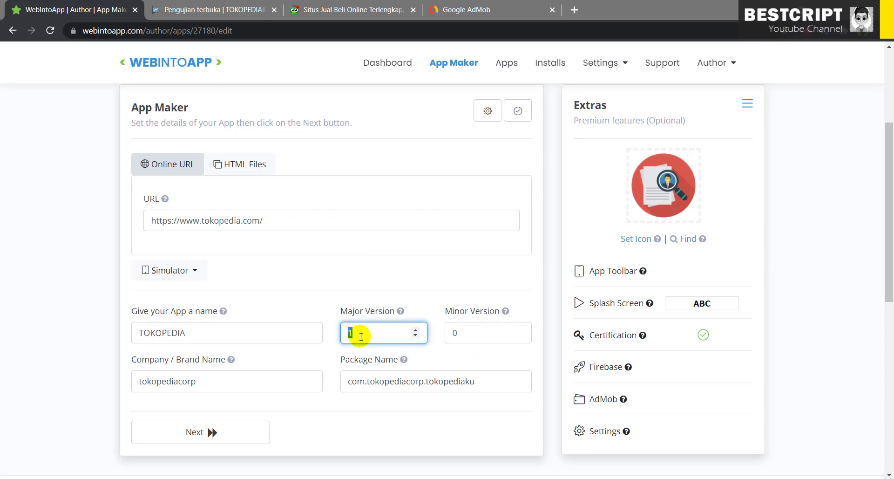
drag(465, 334, 435, 333)
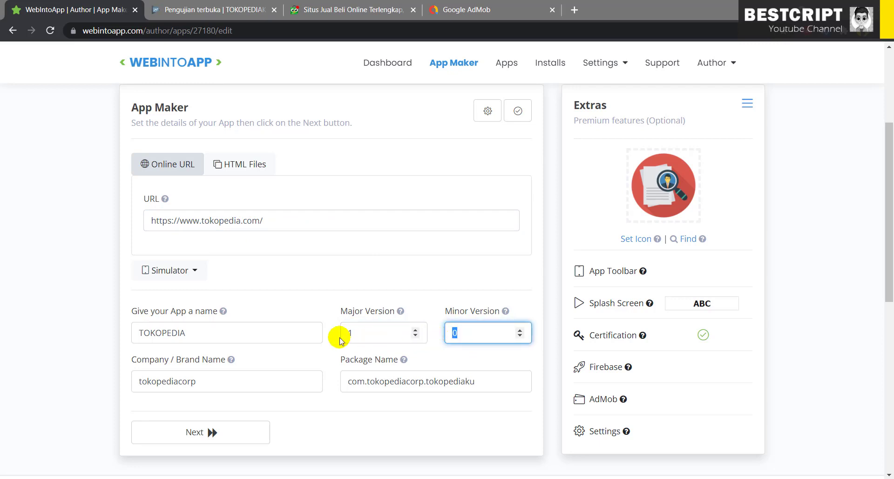
drag(486, 382, 331, 383)
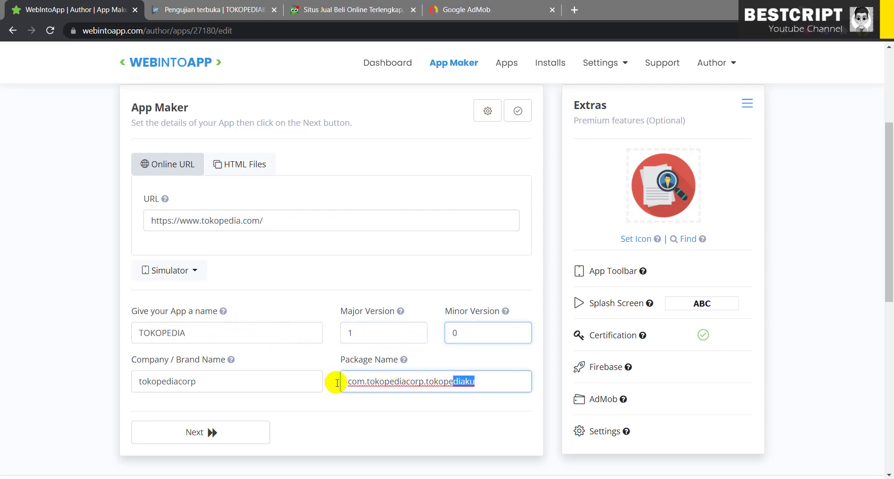
scroll(373, 303, up, 4)
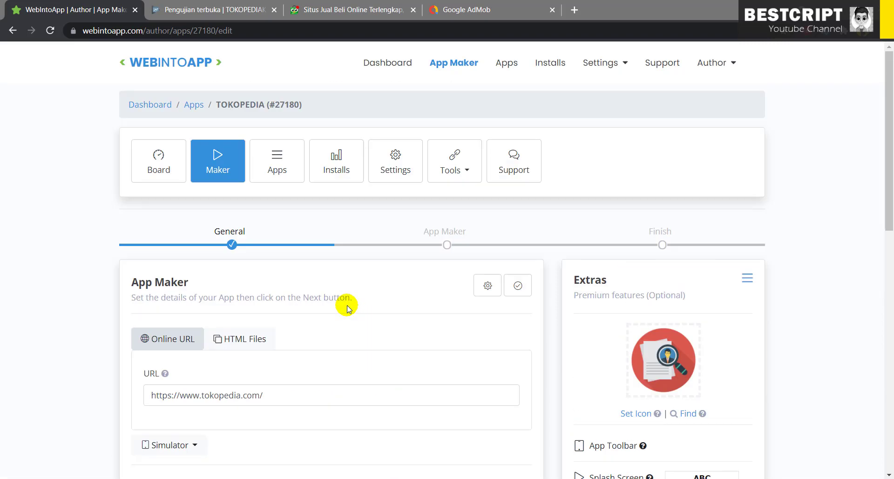
- Check the TOKOPEDIA app summary in Google AdMob, and return to WebIntoApp to examine the app's package name and major version
click(470, 10)
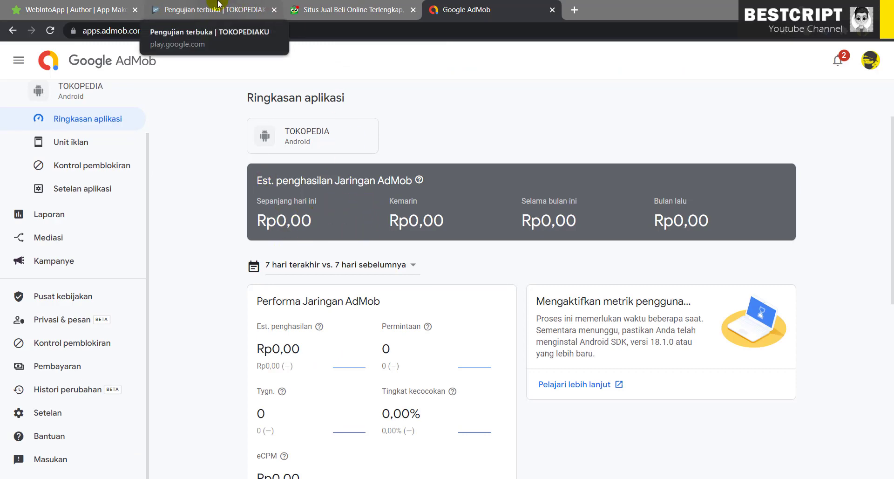
click(107, 5)
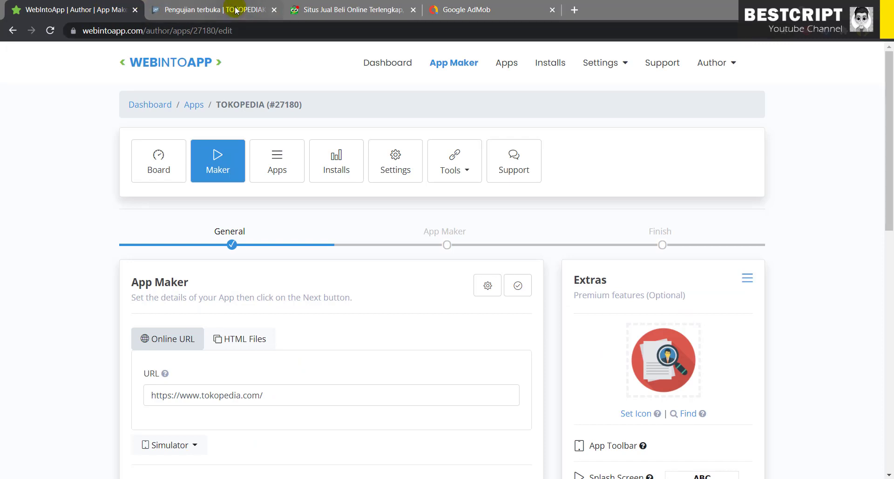
scroll(315, 327, down, 5)
drag(349, 322, 473, 322)
scroll(413, 303, up, 4)
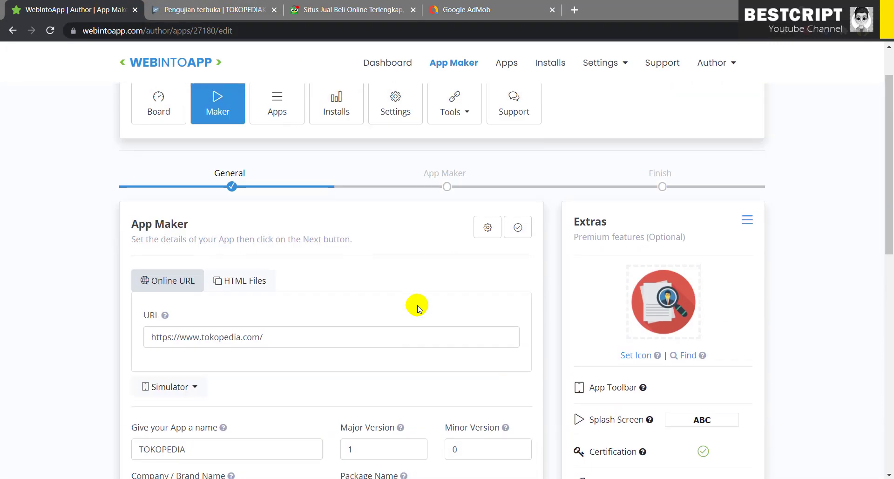
scroll(425, 349, down, 4)
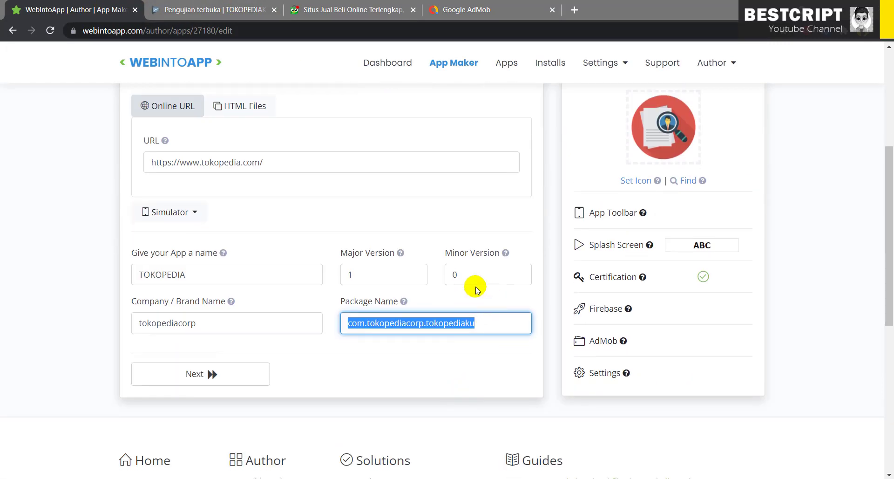
click(378, 275)
scroll(419, 223, up, 3)
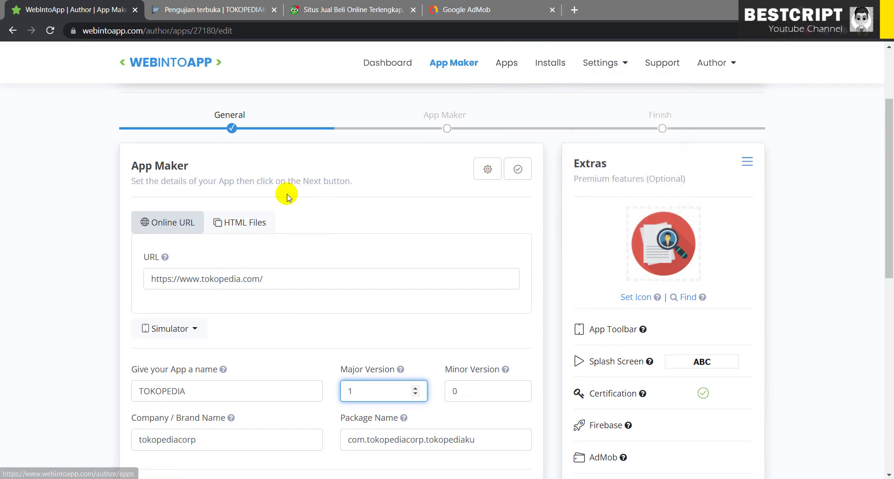
scroll(286, 197, up, 3)
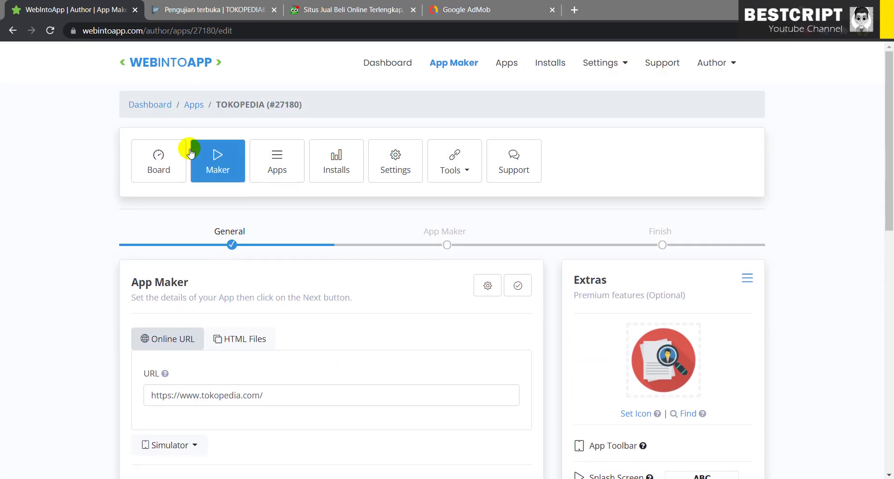
- Return to the apps list and look over the TOKOPEDIA v1.0 entry
click(283, 167)
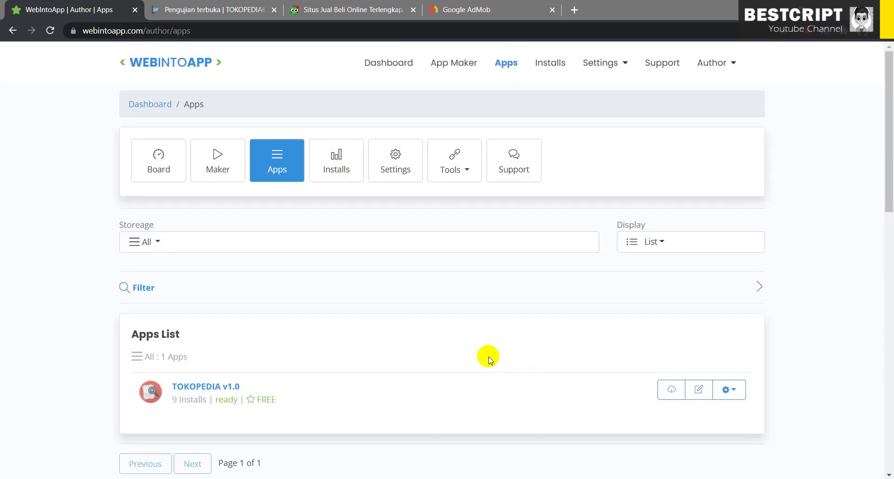
scroll(312, 235, down, 3)
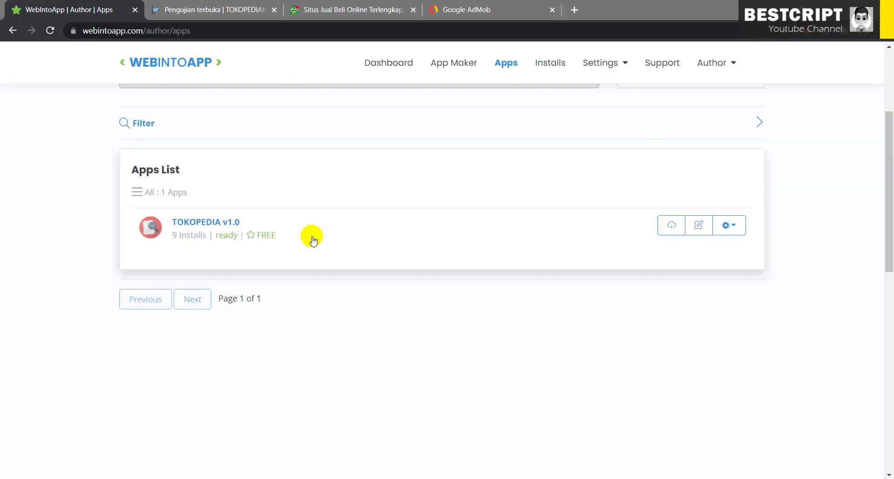
scroll(313, 235, up, 2)
scroll(347, 135, up, 1)
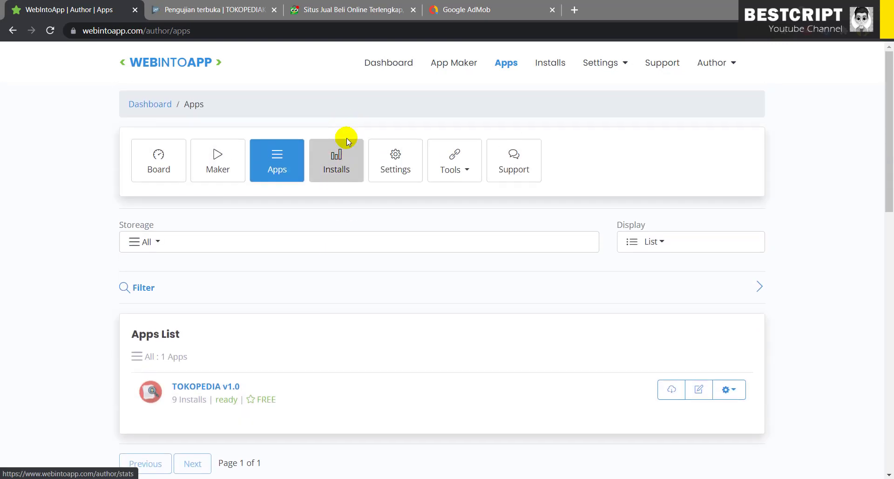
- Examine the Installs Statistics page, including the app and date filters and the daily, monthly and total install figures
click(344, 167)
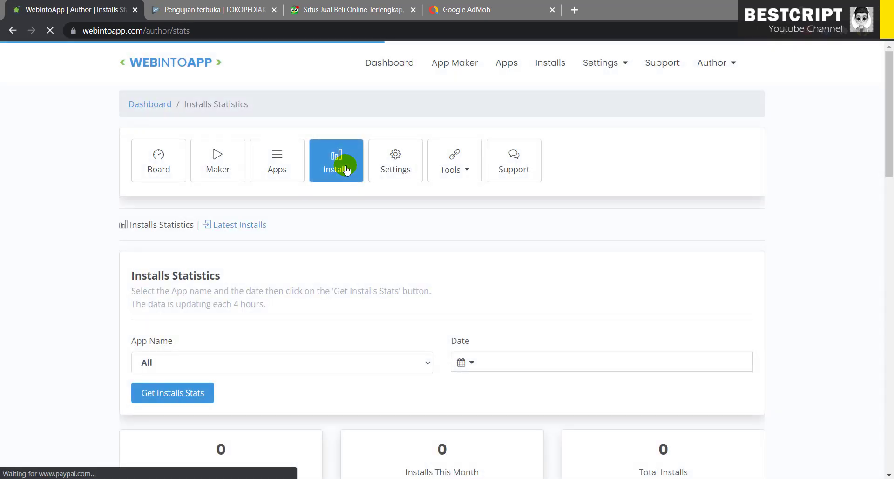
scroll(326, 270, down, 2)
scroll(329, 273, up, 2)
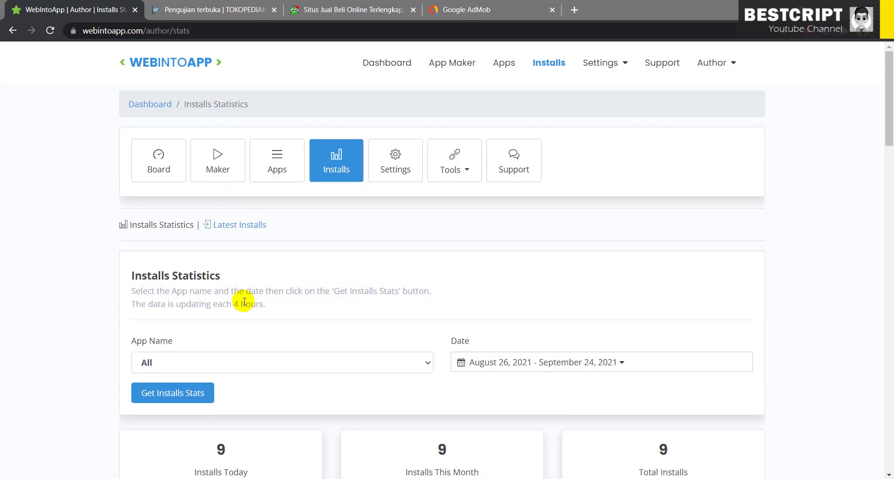
scroll(244, 301, down, 1)
scroll(244, 301, down, 2)
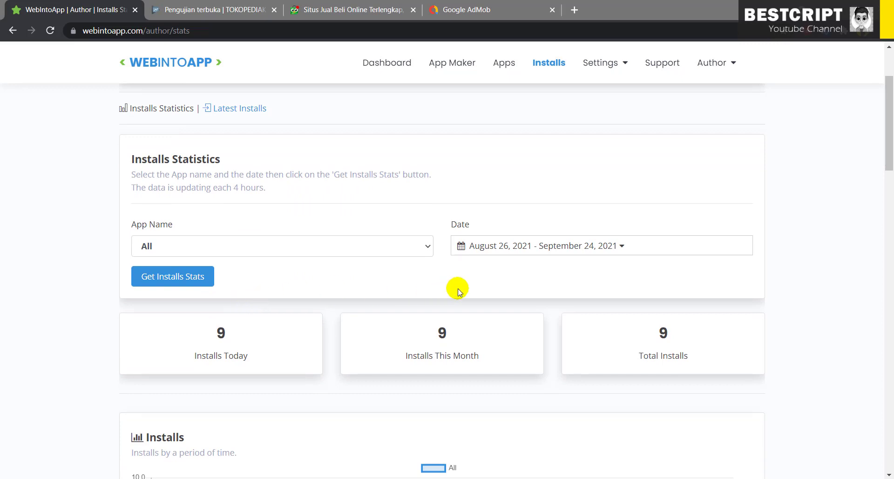
scroll(468, 284, up, 1)
scroll(466, 284, up, 1)
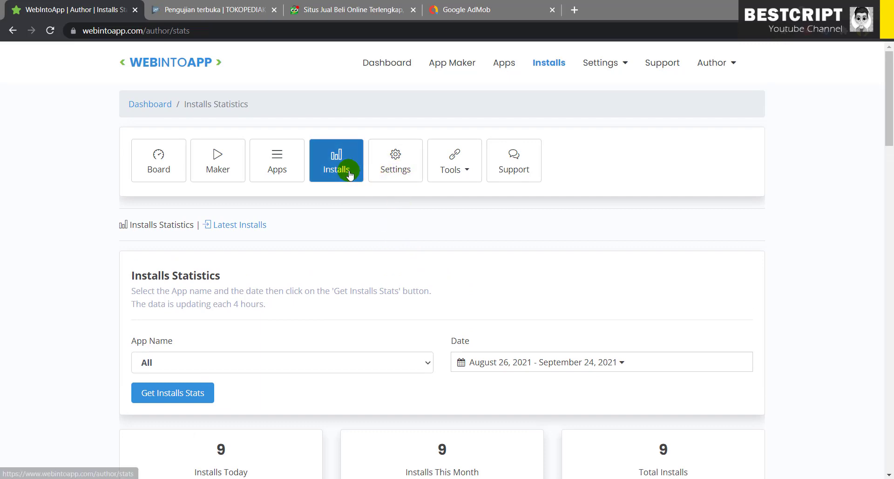
- Examine the apps list defaults in the general settings and the user details in the account settings
click(397, 175)
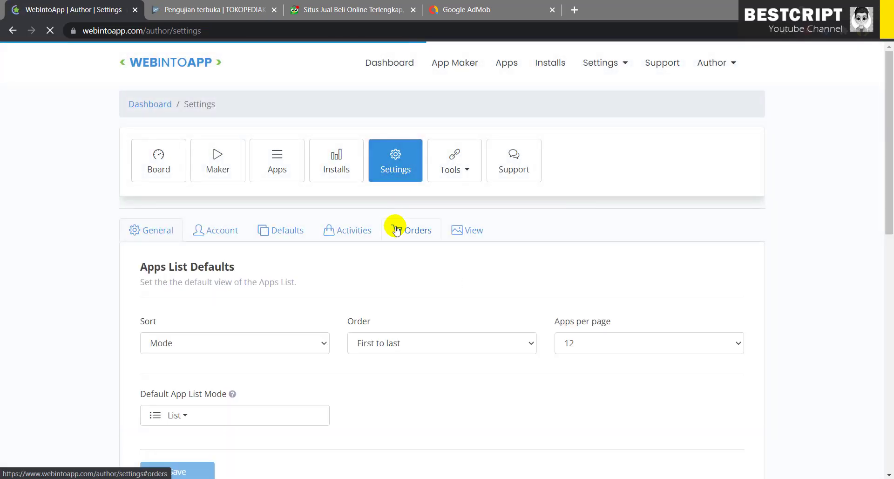
scroll(232, 311, down, 1)
scroll(232, 311, down, 1)
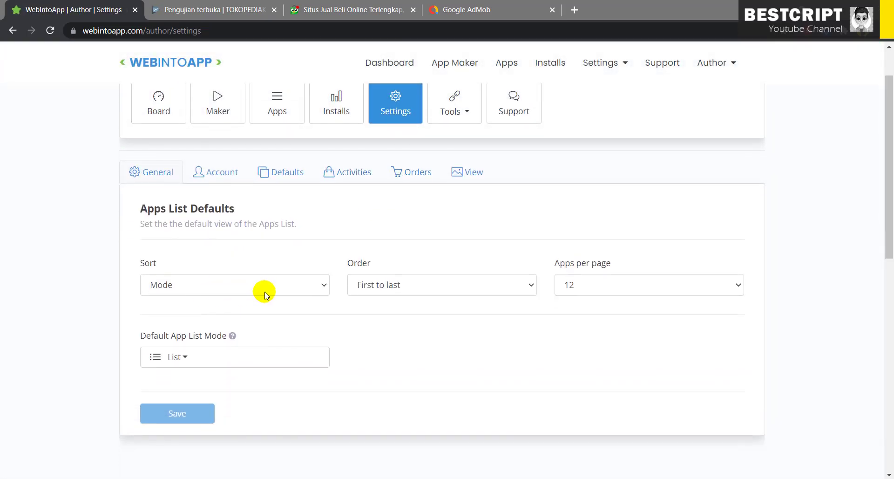
click(216, 173)
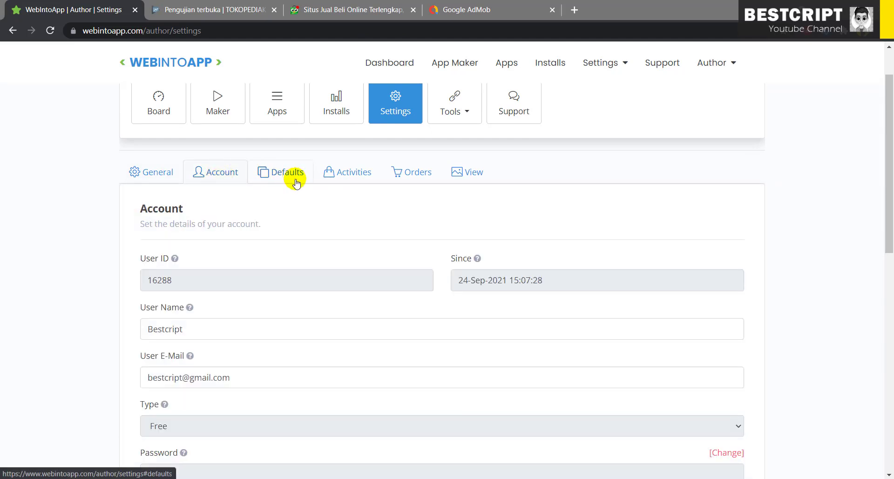
scroll(295, 181, down, 2)
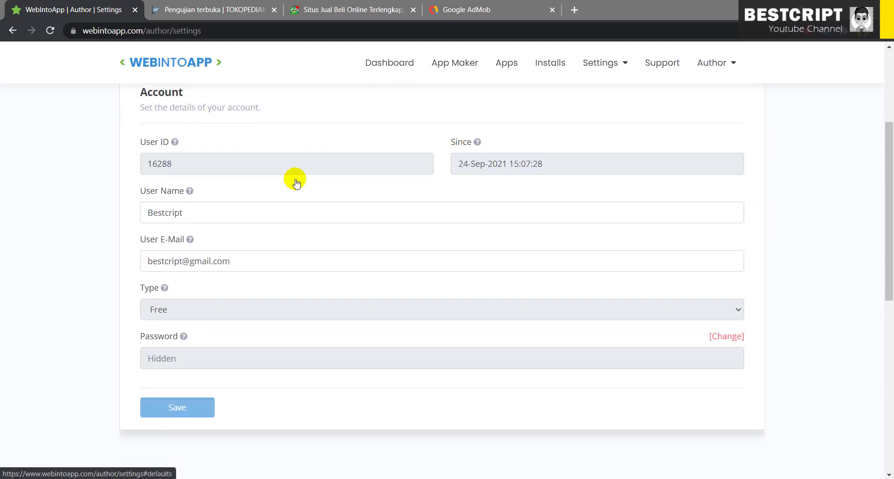
scroll(293, 180, up, 1)
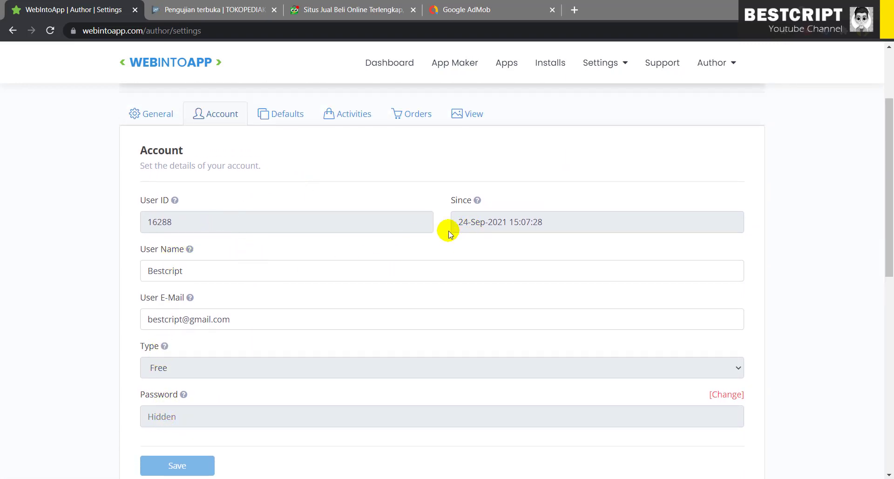
- Set the default Author State / Region for new apps to Jakarta and save the defaults
click(272, 115)
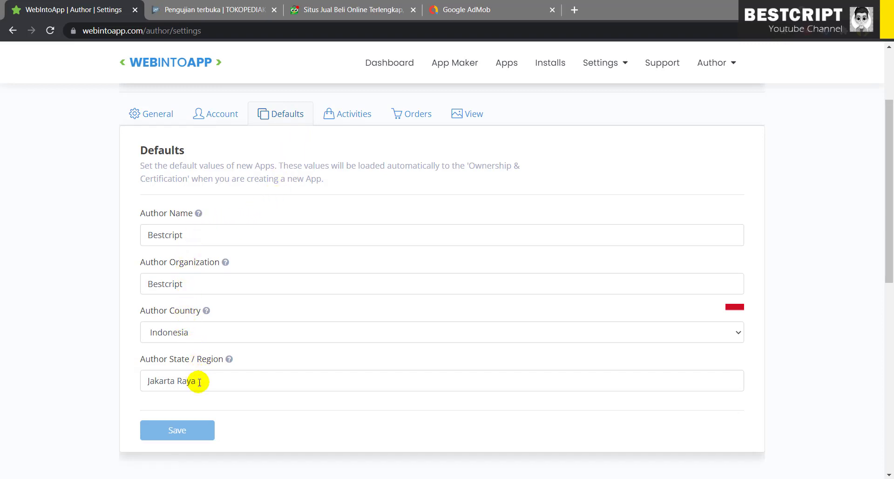
drag(210, 383, 135, 386)
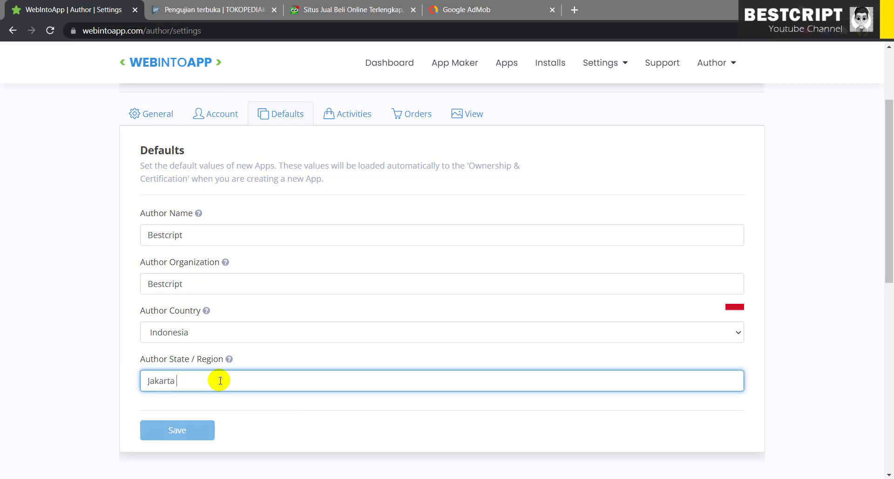
key(BackSpace)
click(175, 431)
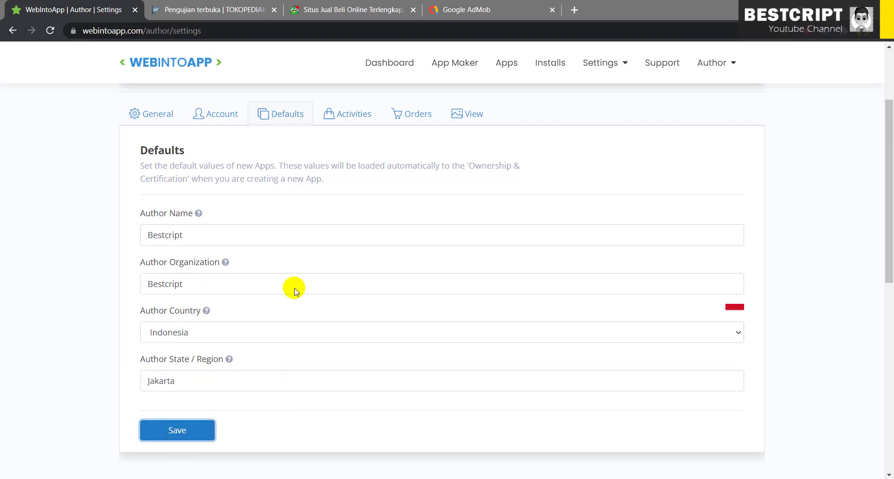
- Check the account's latest activities and the list of orders in the settings
click(362, 120)
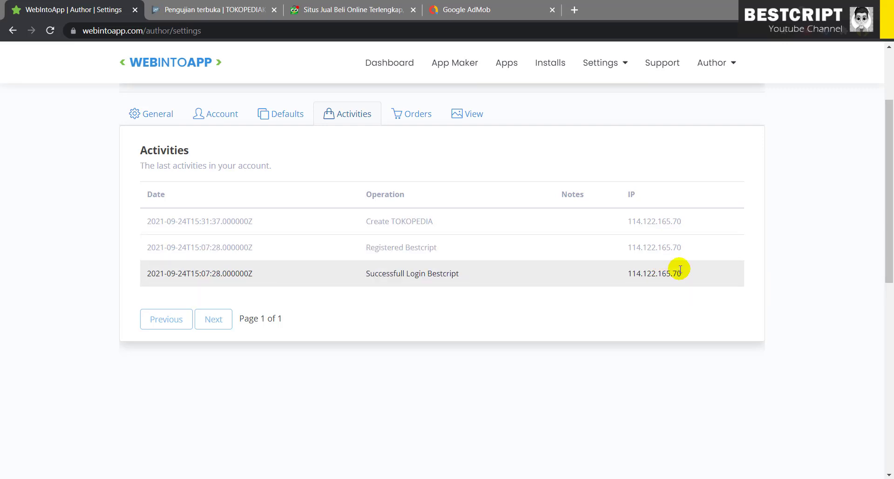
click(413, 114)
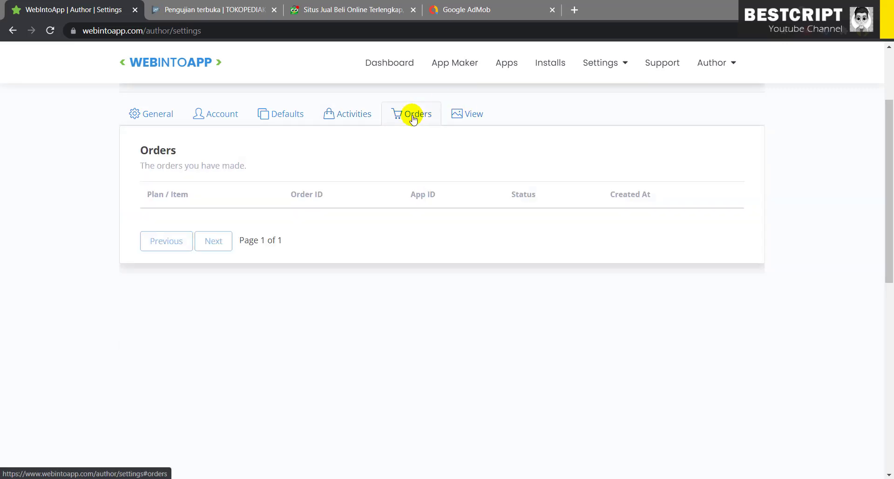
- Preview the author area's Light, Dark, Red and Green color themes, and save Green as the theme
click(462, 122)
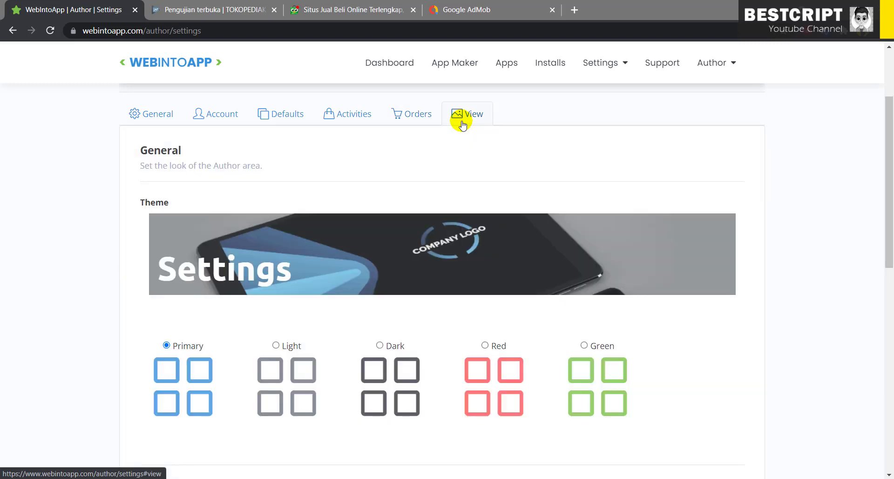
click(283, 346)
click(381, 345)
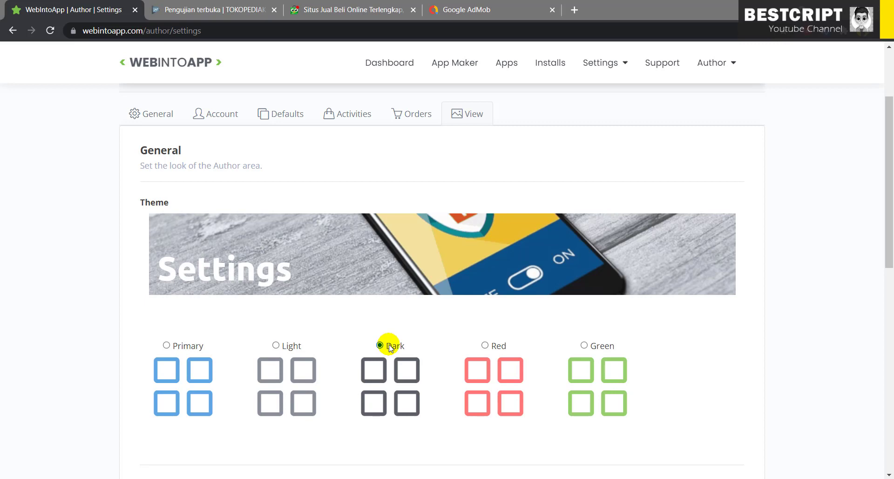
click(484, 345)
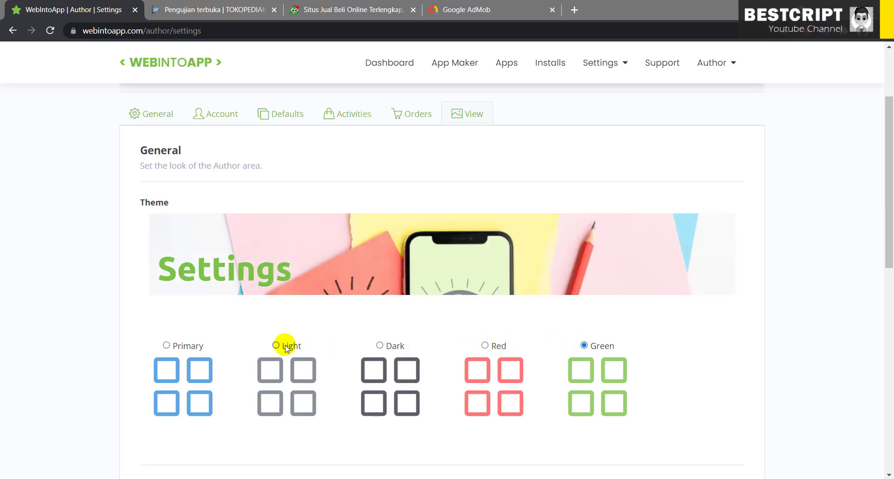
click(192, 346)
click(287, 345)
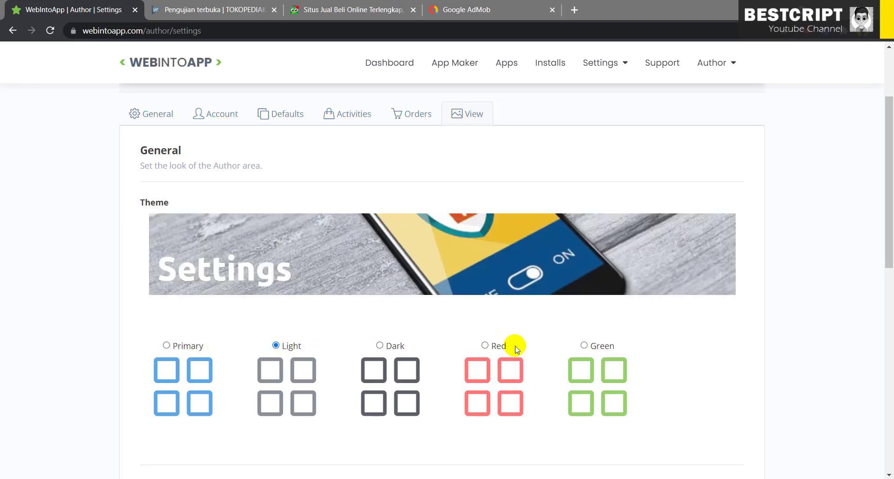
click(486, 346)
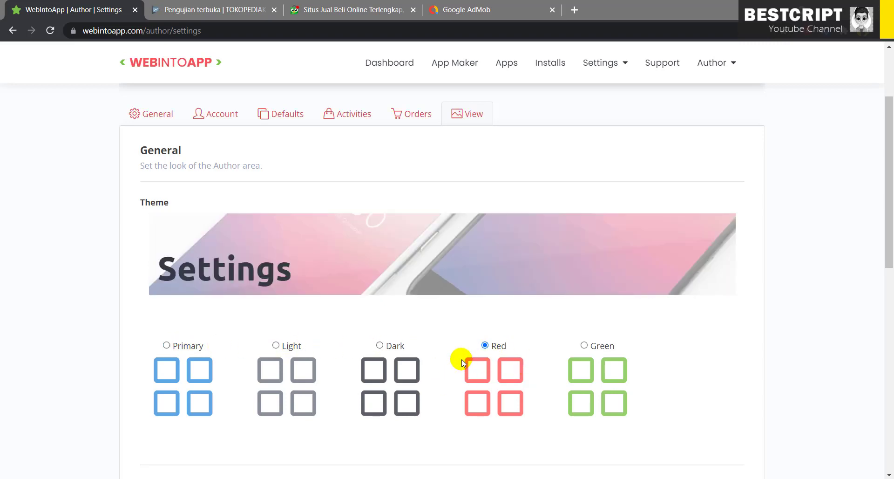
scroll(408, 383, down, 1)
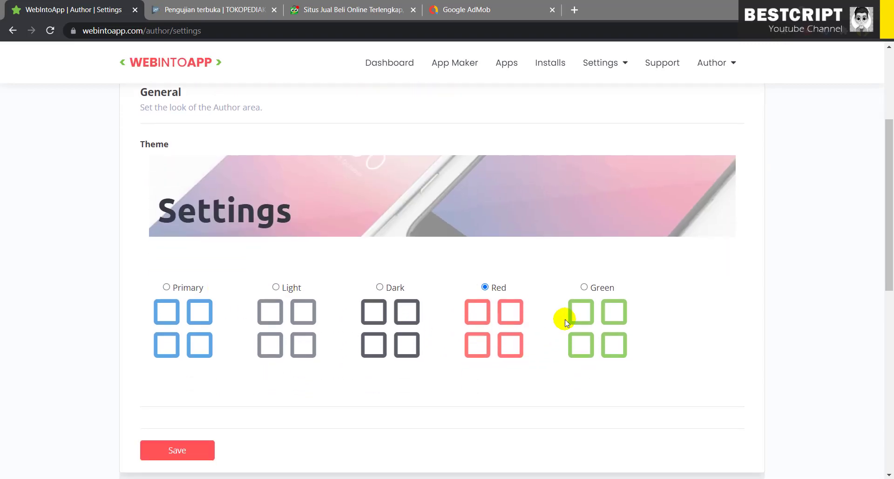
click(585, 287)
click(179, 452)
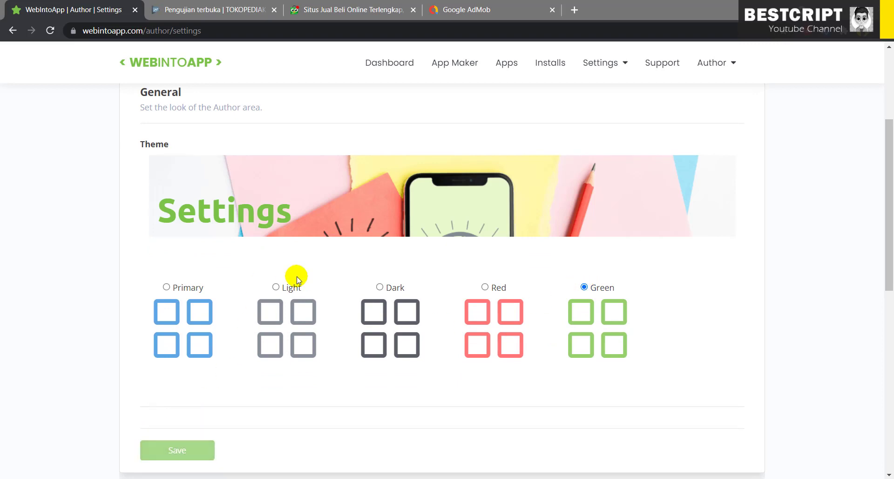
- Return to the dashboard and look over its apps list, installer locations map and install summary
scroll(295, 275, up, 3)
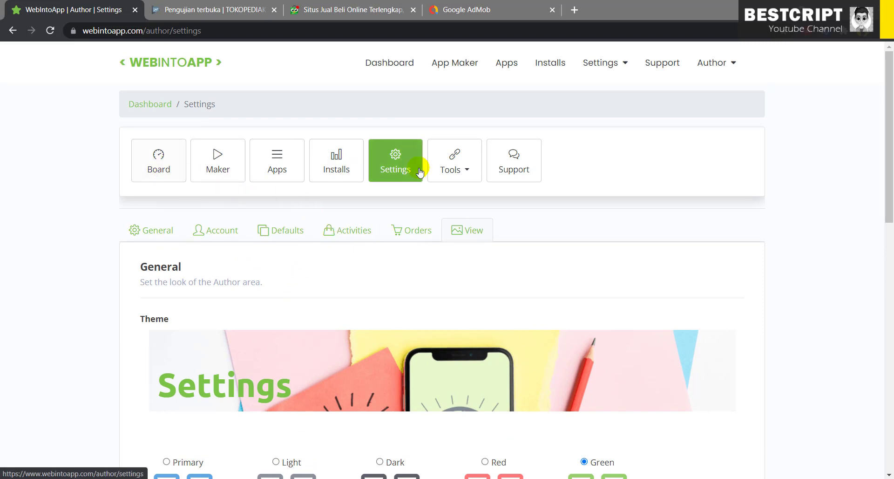
click(159, 159)
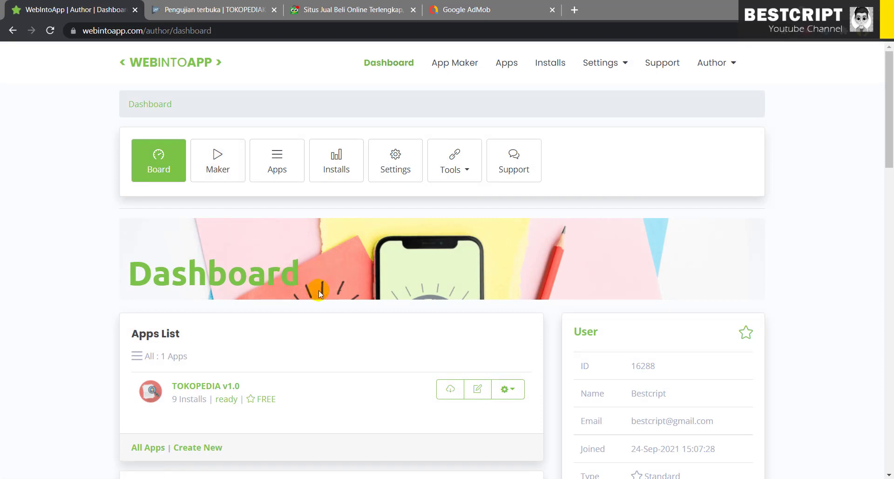
scroll(318, 289, down, 10)
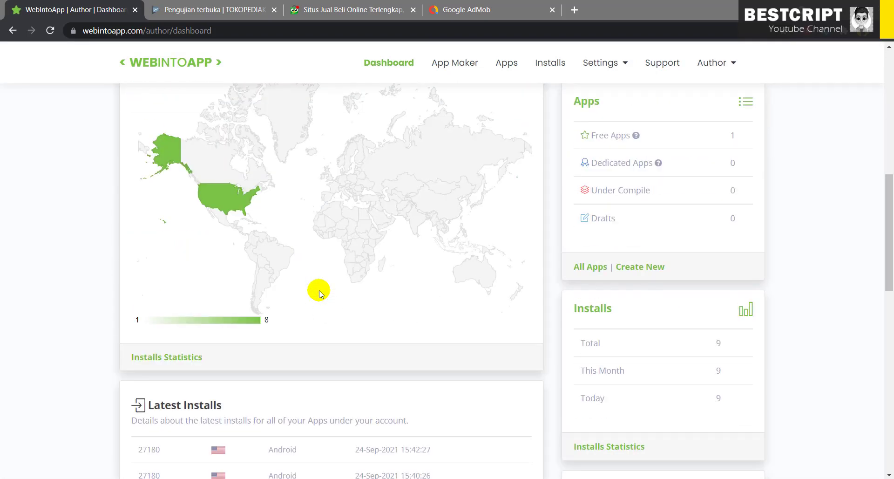
scroll(319, 291, up, 10)
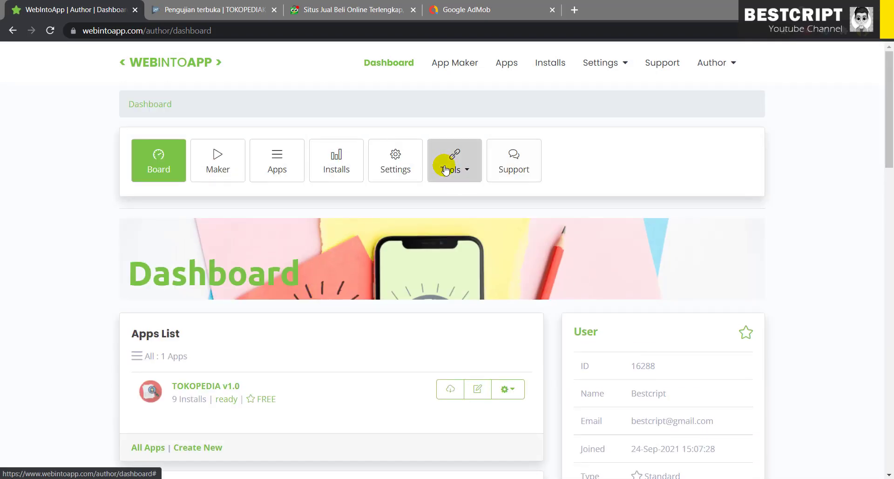
- Open Google AdMob through the dashboard's linked tools, look over its home overview, and return to WebIntoApp
click(443, 169)
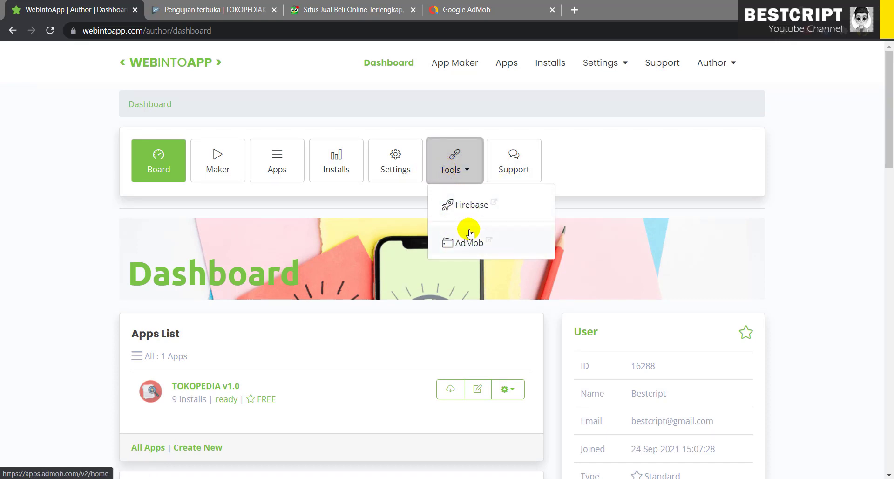
click(477, 243)
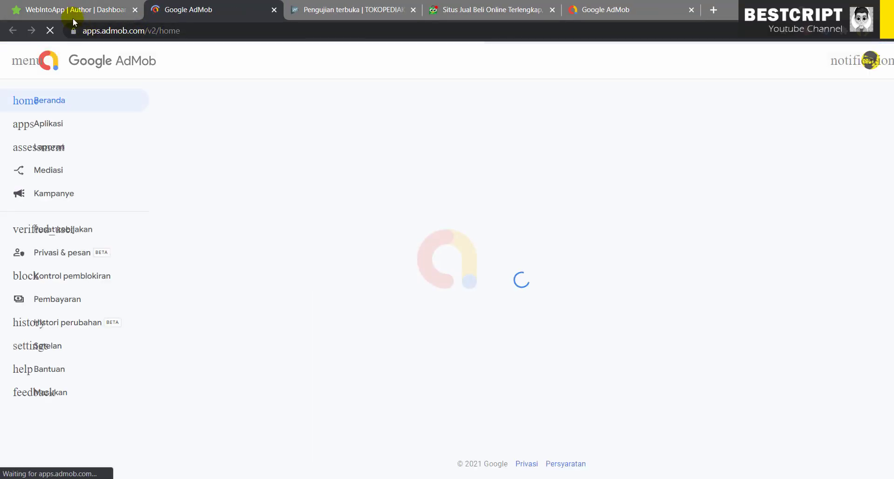
click(73, 12)
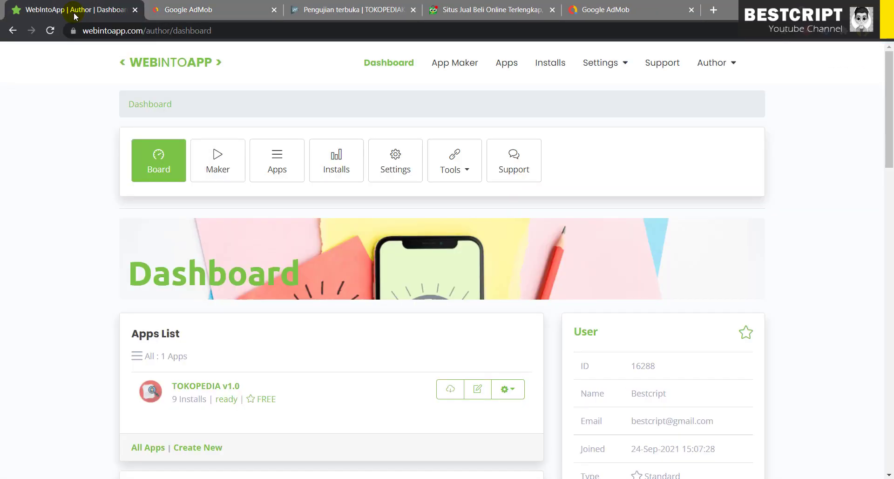
click(212, 9)
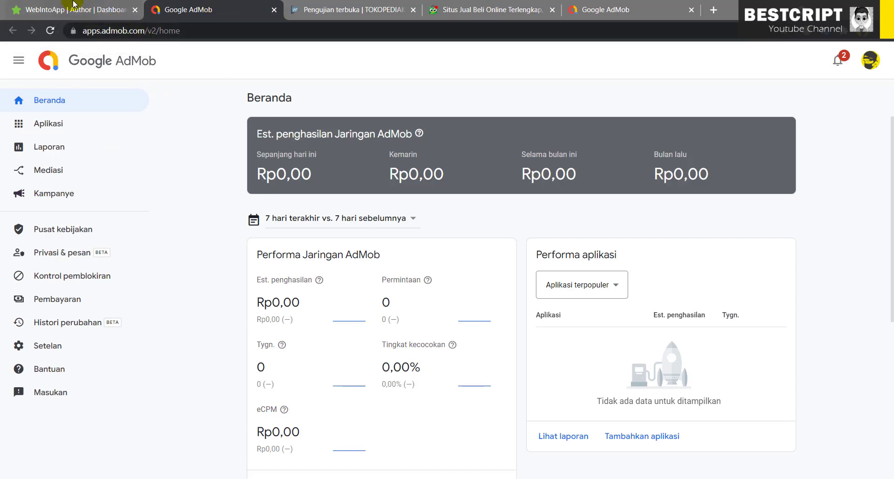
click(71, 9)
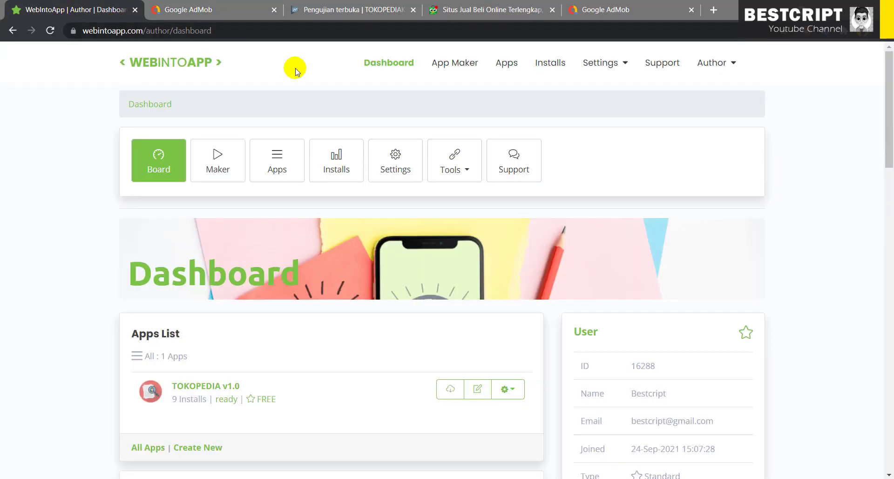
- Look over the dashboard's latest installs and general information, and open the form for making a new app
click(469, 170)
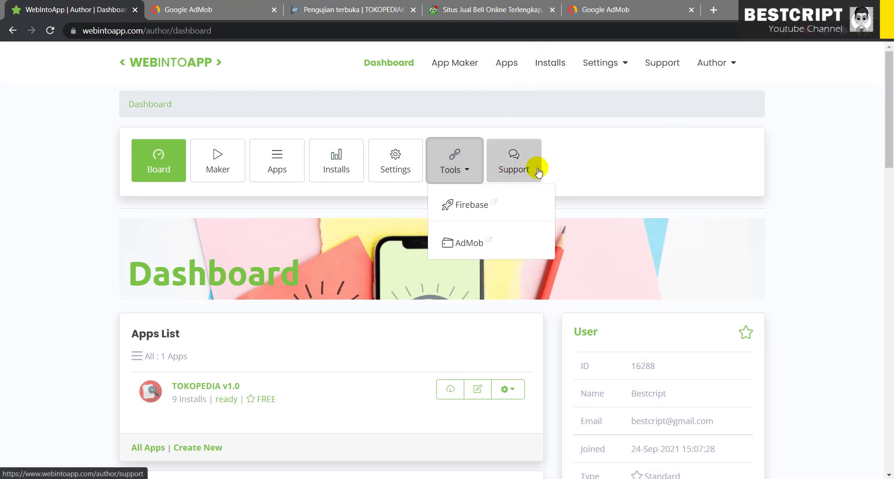
click(520, 165)
scroll(519, 205, down, 15)
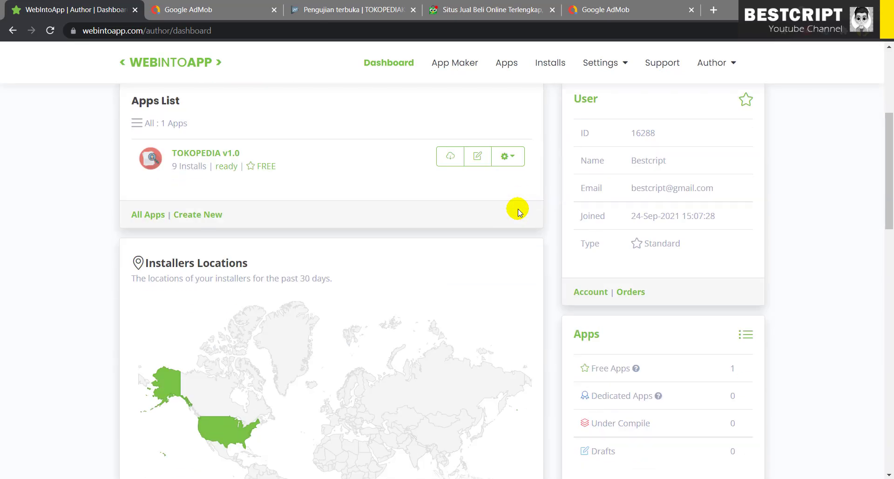
scroll(436, 215, up, 4)
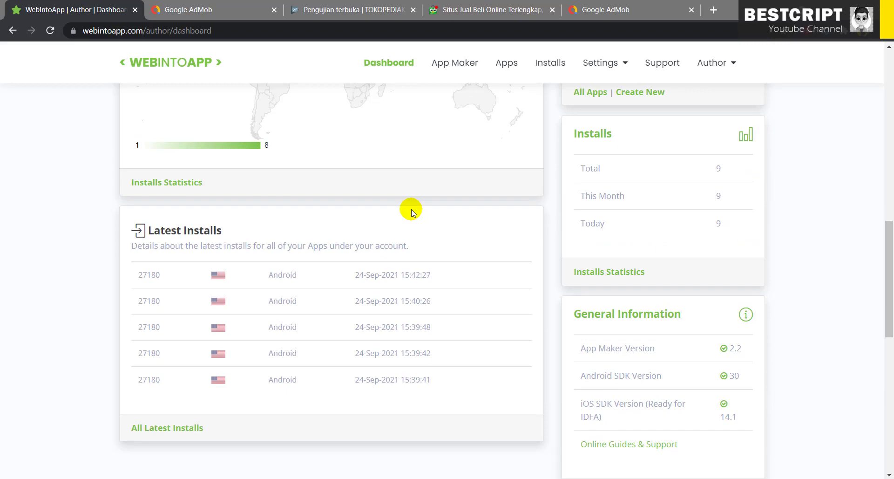
scroll(412, 210, up, 12)
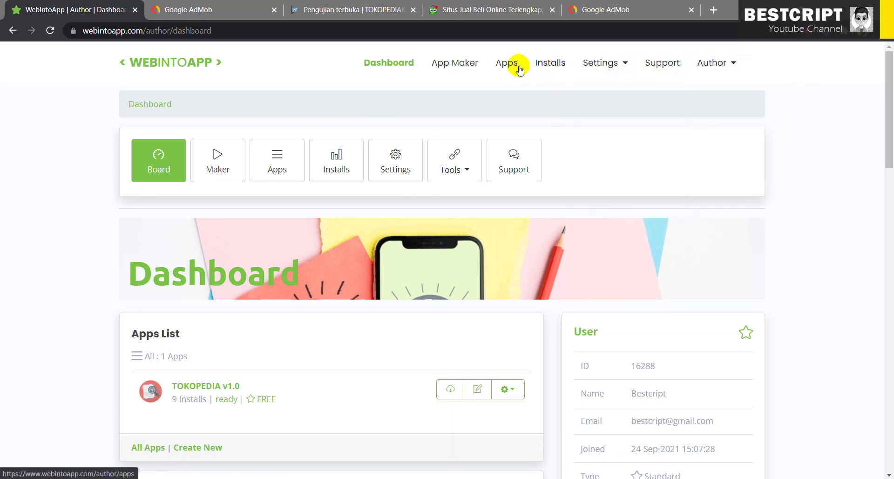
click(452, 69)
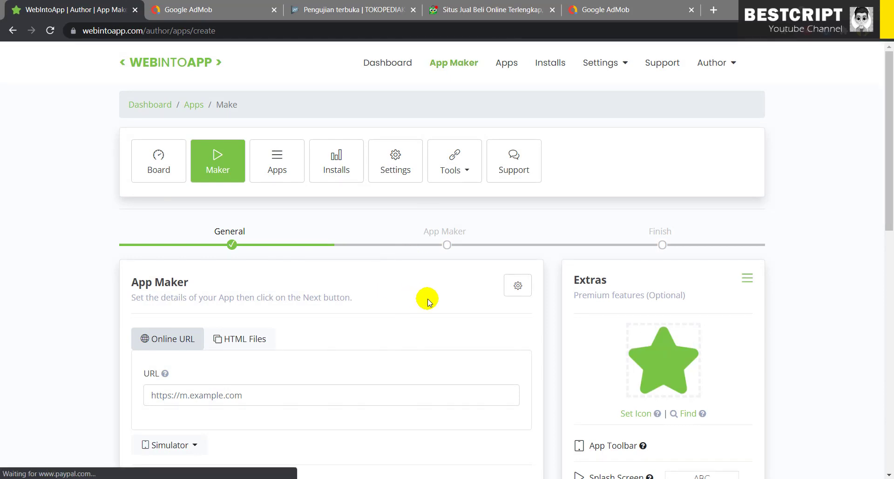
- Look over the new app form, from the URL field down to the version and package name fields
scroll(326, 345, down, 5)
scroll(353, 233, up, 5)
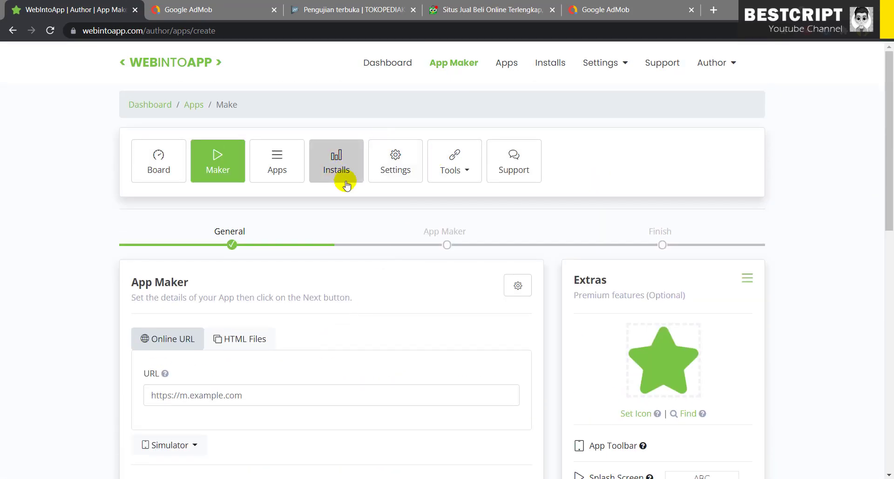
scroll(446, 363, down, 5)
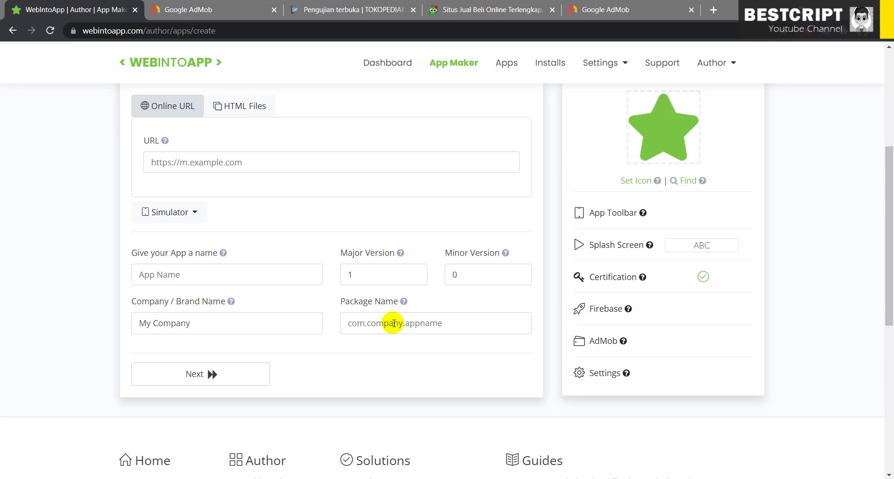
scroll(394, 323, up, 5)
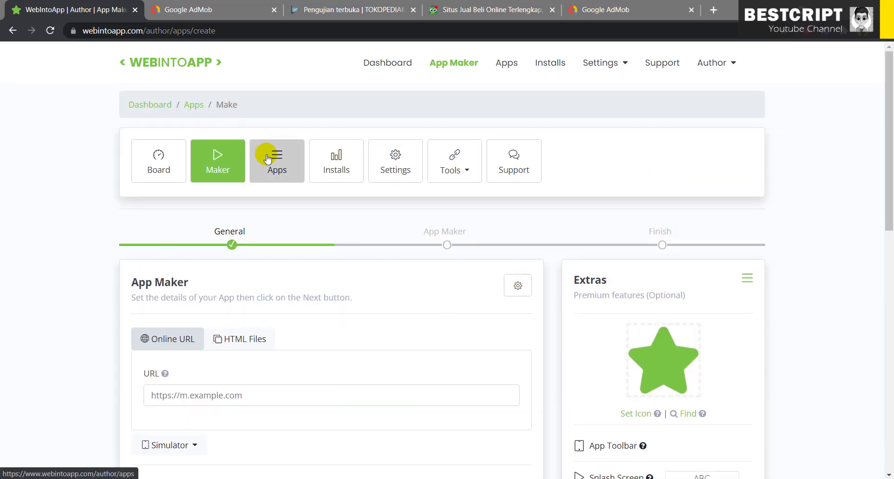
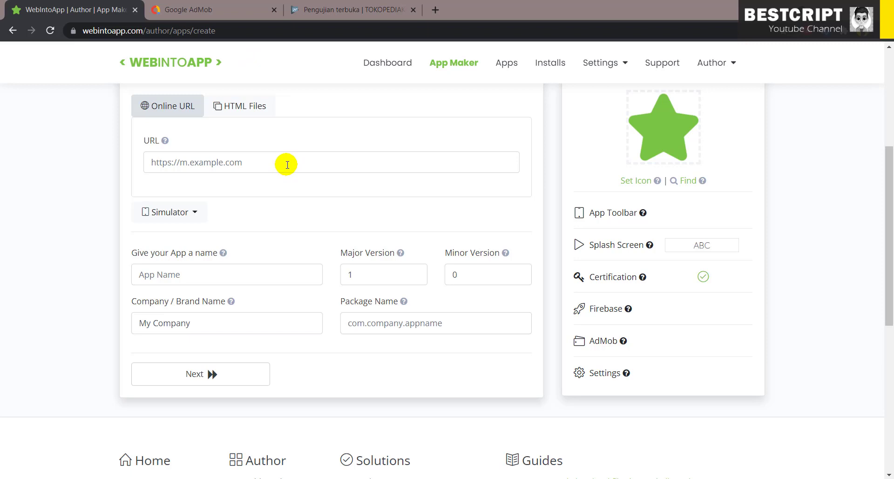
scroll(288, 165, up, 4)
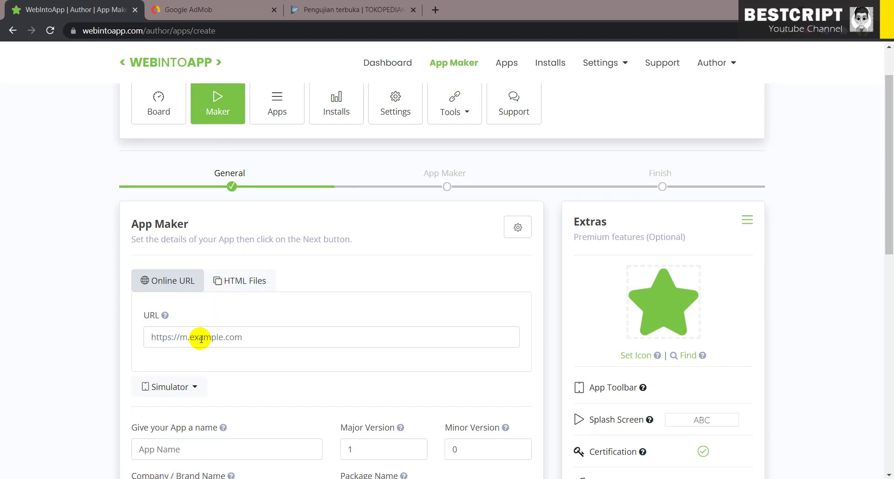
scroll(200, 338, down, 3)
click(373, 382)
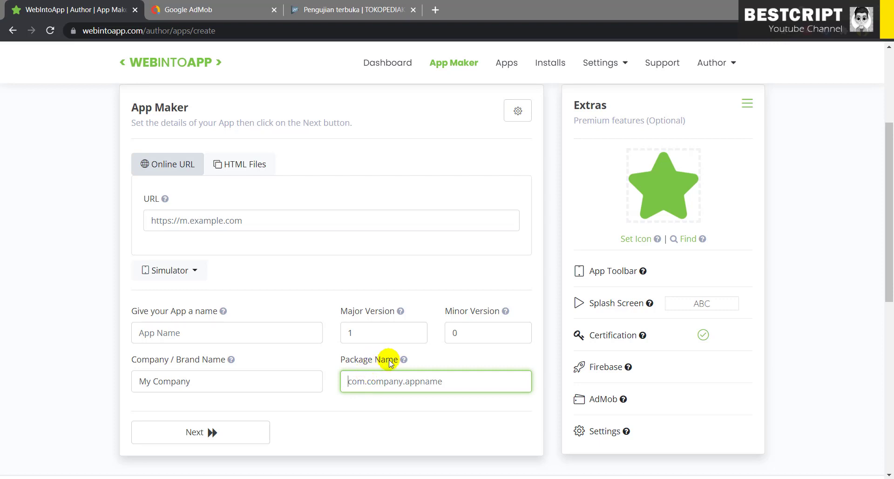
drag(385, 359, 381, 359)
triple_click(367, 361)
click(393, 383)
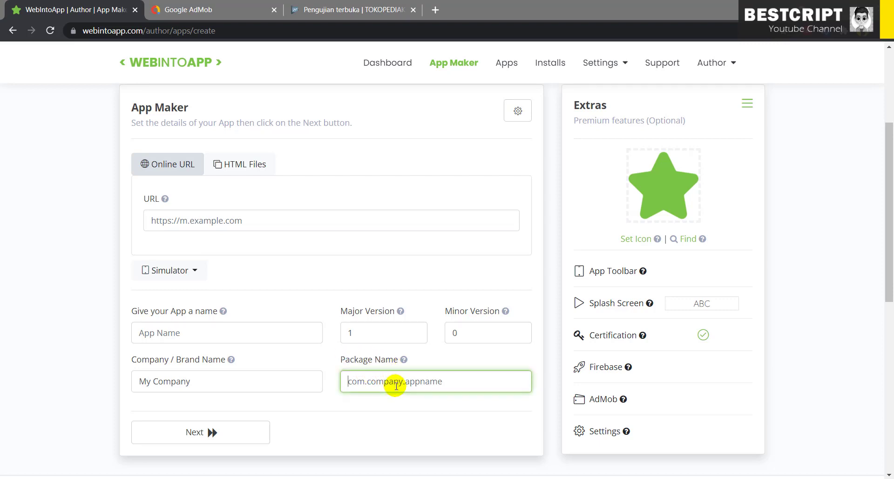
- Name the app blibli, set its company name to mybli, and check the generated package name
click(220, 340)
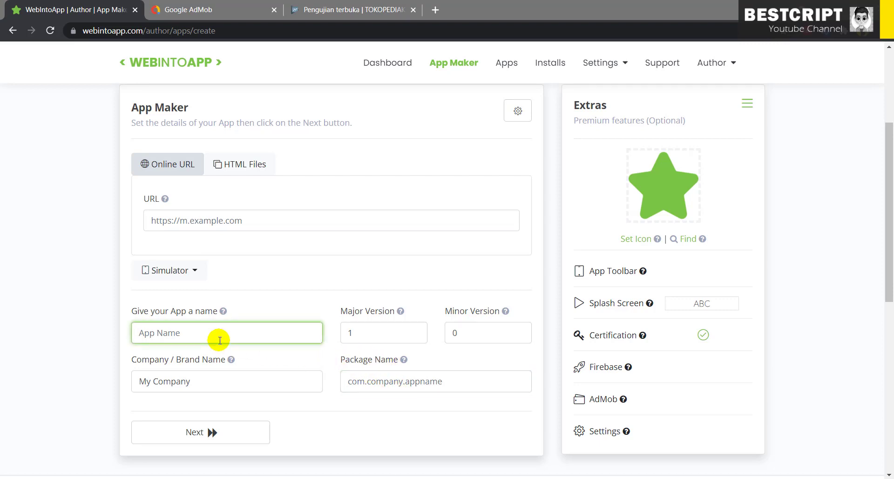
text(blibli)
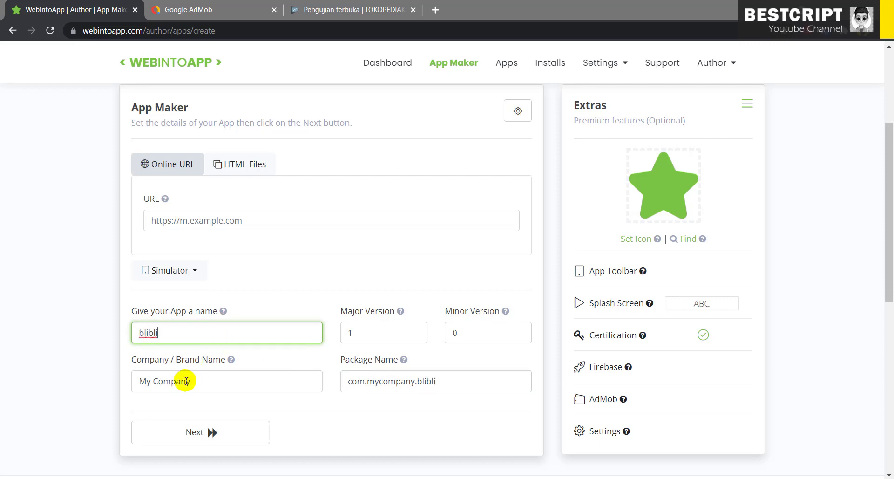
click(184, 379)
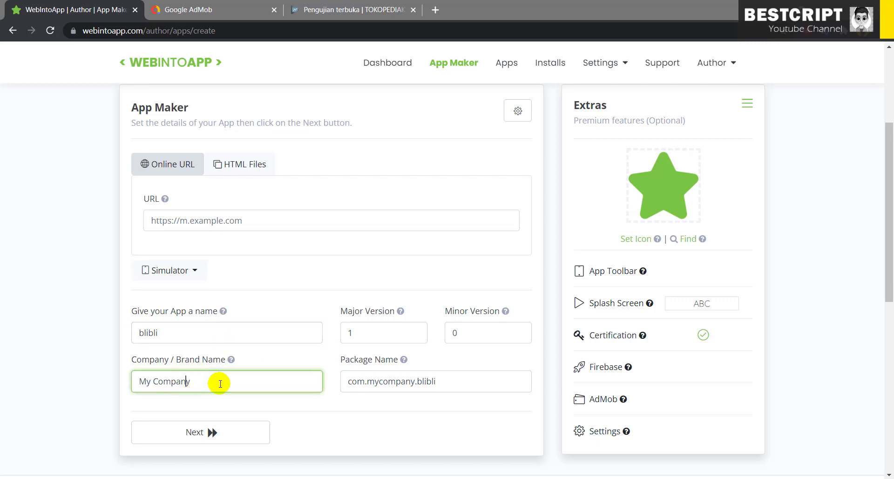
drag(215, 381, 89, 376)
text(mybli)
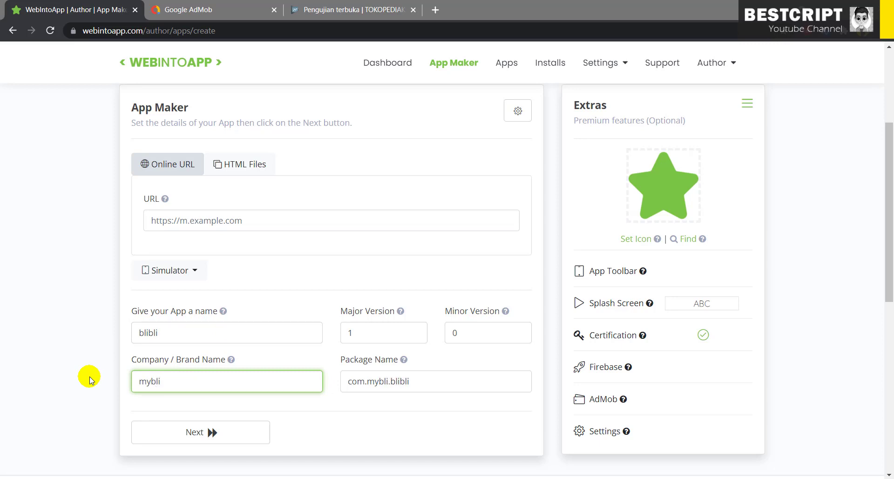
mouse_move(410, 381)
mouse_down()
mouse_move(343, 379)
mouse_move(401, 381)
mouse_up()
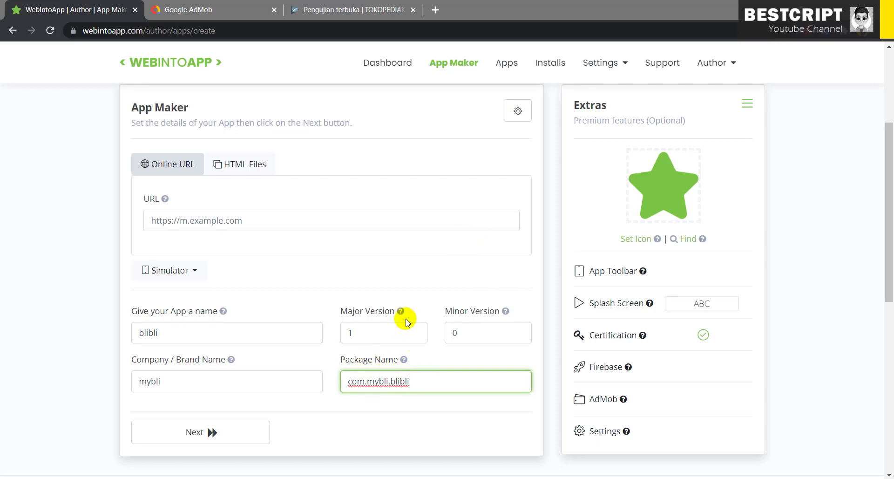
drag(426, 381, 335, 380)
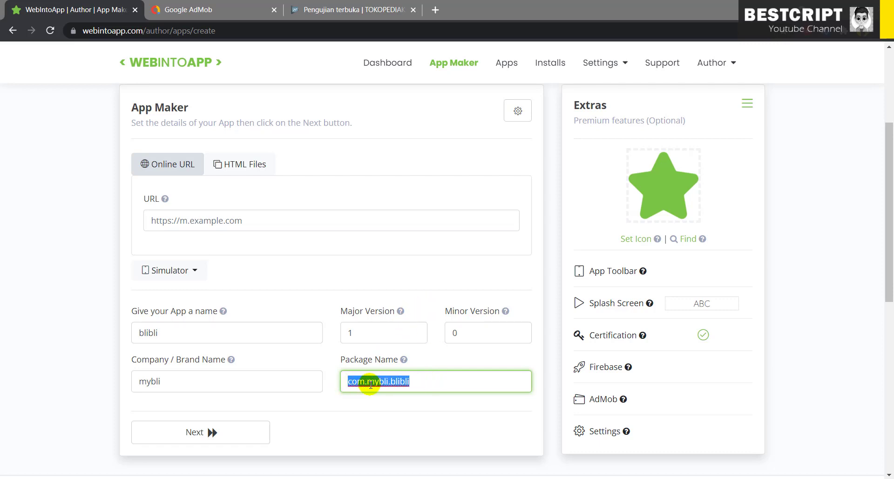
click(431, 380)
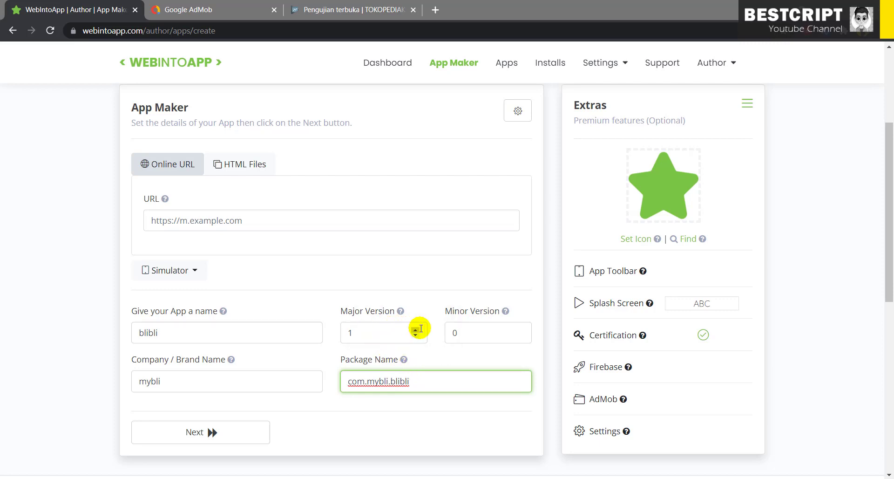
- Set the app's minor version to 1 and its major version to 2
click(389, 334)
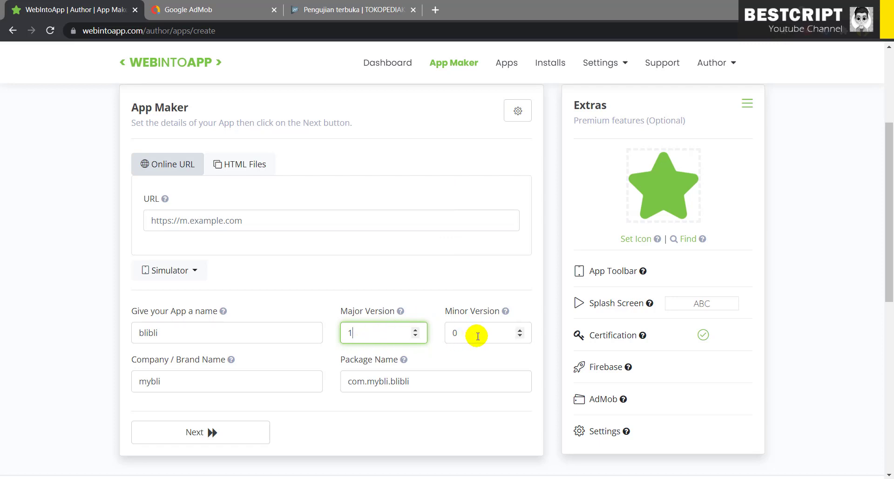
double_click(451, 335)
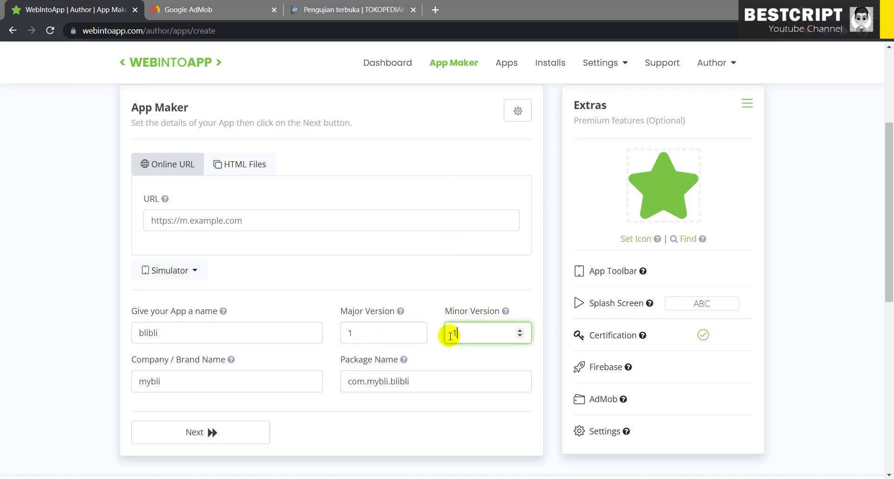
double_click(350, 333)
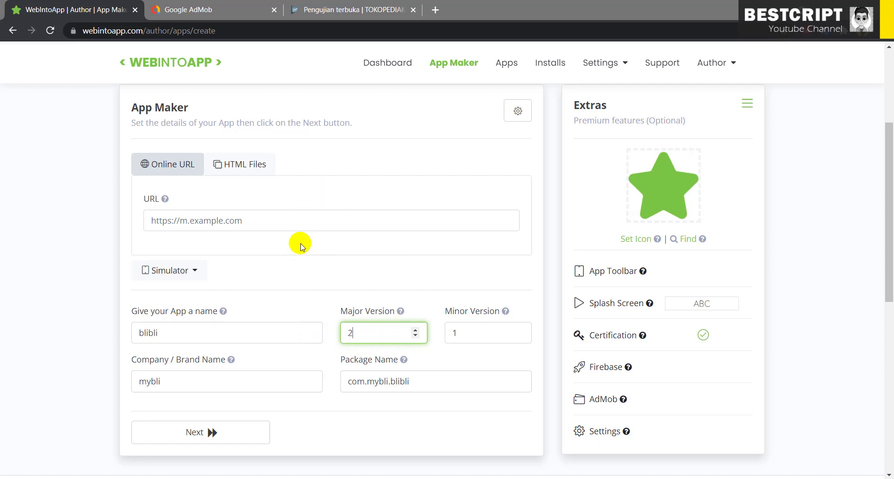
- Glance at the Play Console open testing page, return to WebIntoApp's App Maker, and review the major and minor version fields
click(332, 16)
click(107, 10)
scroll(445, 200, up, 3)
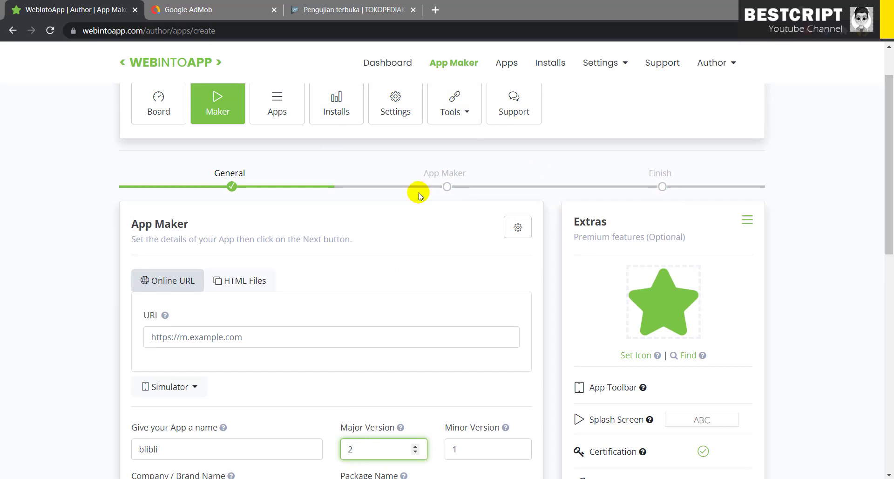
scroll(479, 308, down, 3)
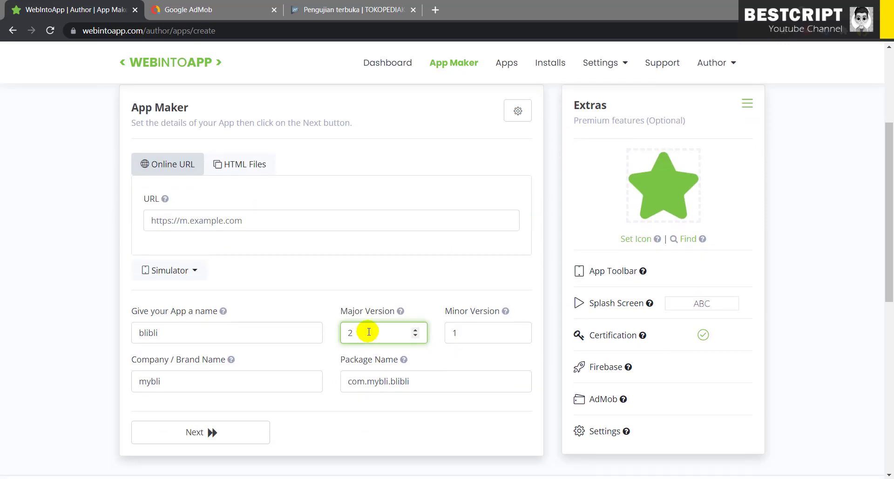
drag(350, 332, 389, 335)
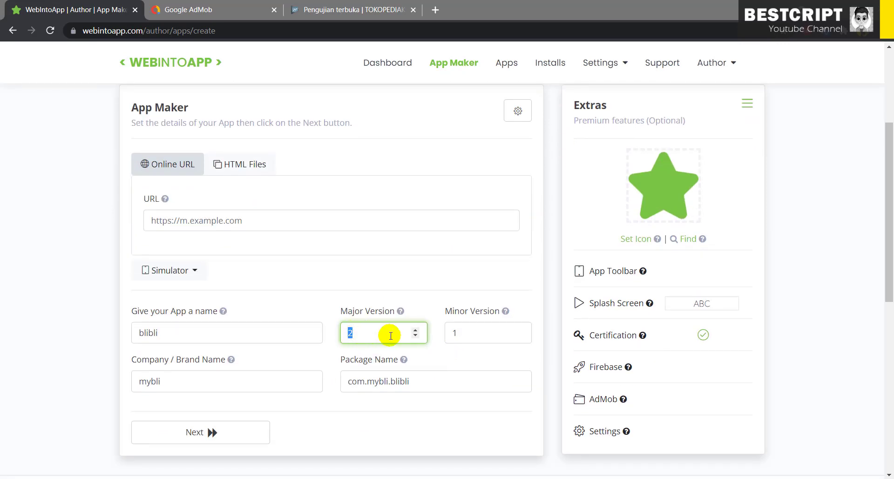
click(225, 217)
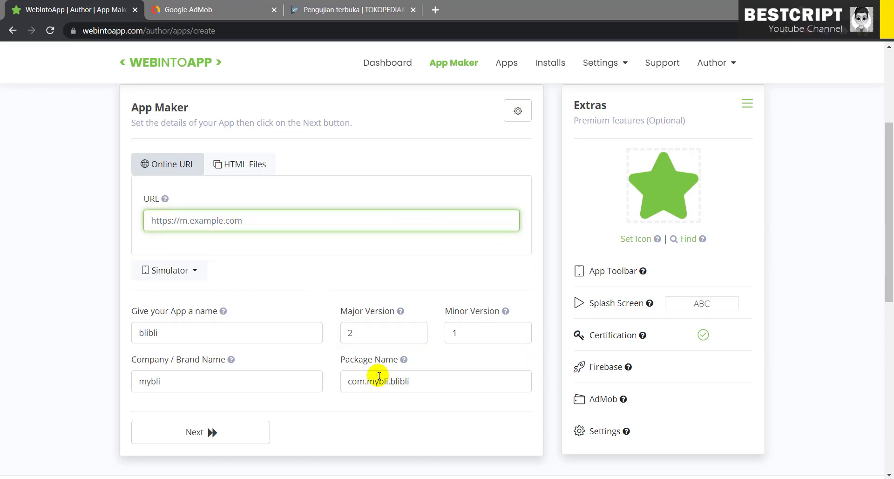
click(363, 333)
click(488, 333)
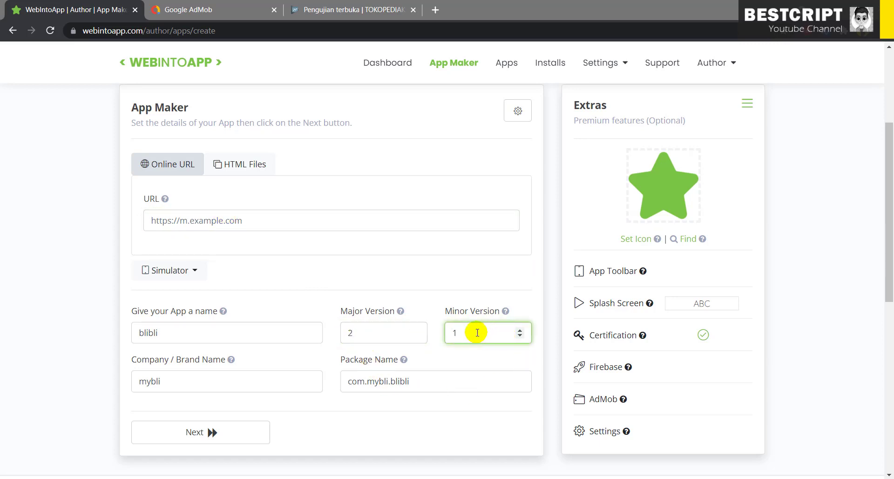
click(601, 400)
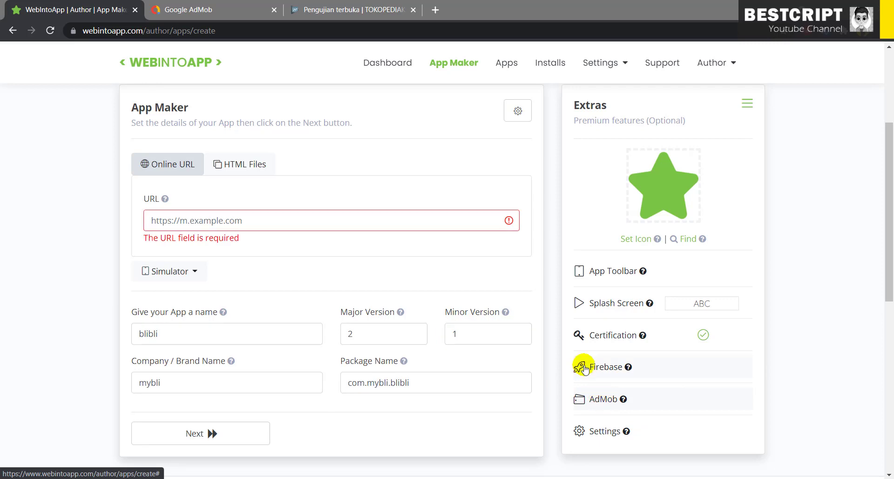
click(219, 219)
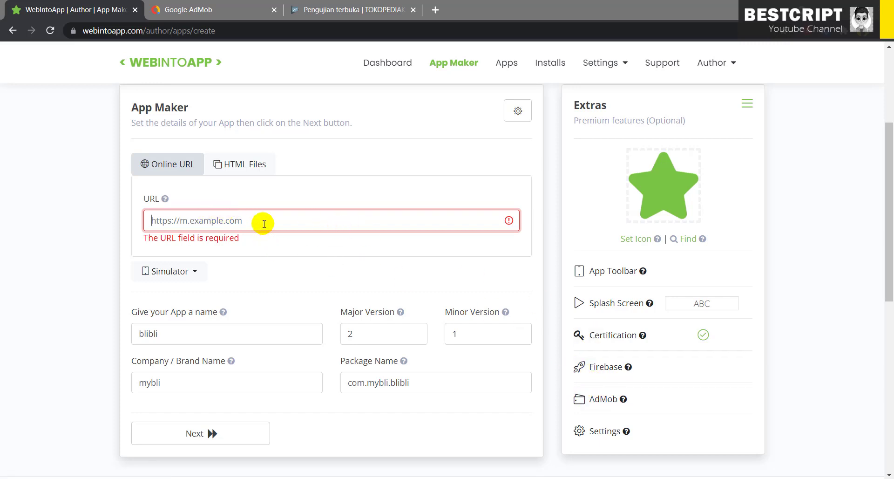
text(https://bli)
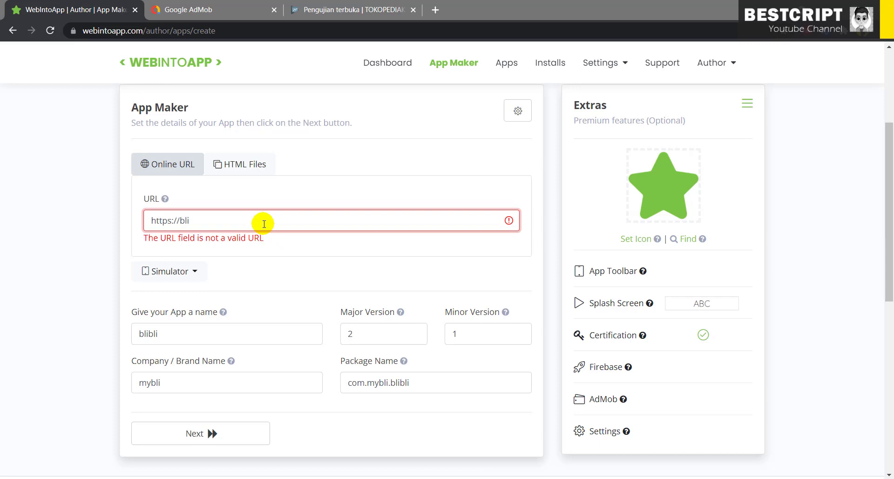
text(bli.com)
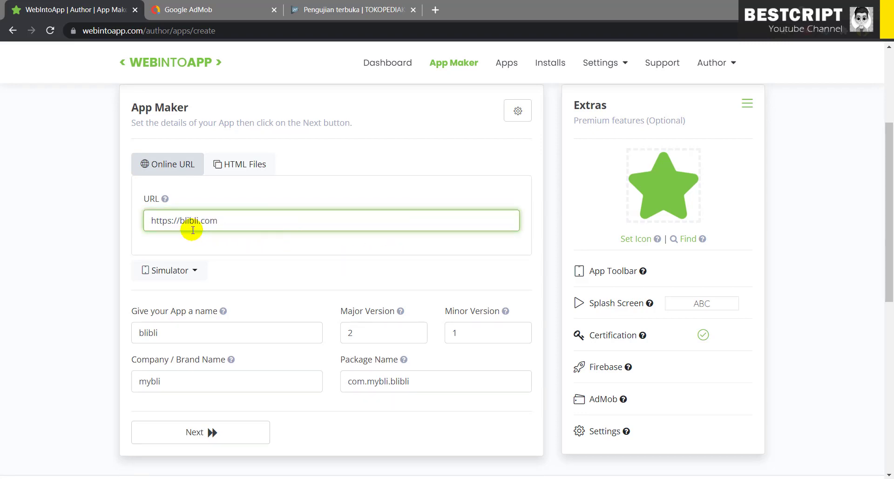
- Open the AdMob premium settings, look over the Android and iOS ID fields, and close them without changes
click(624, 398)
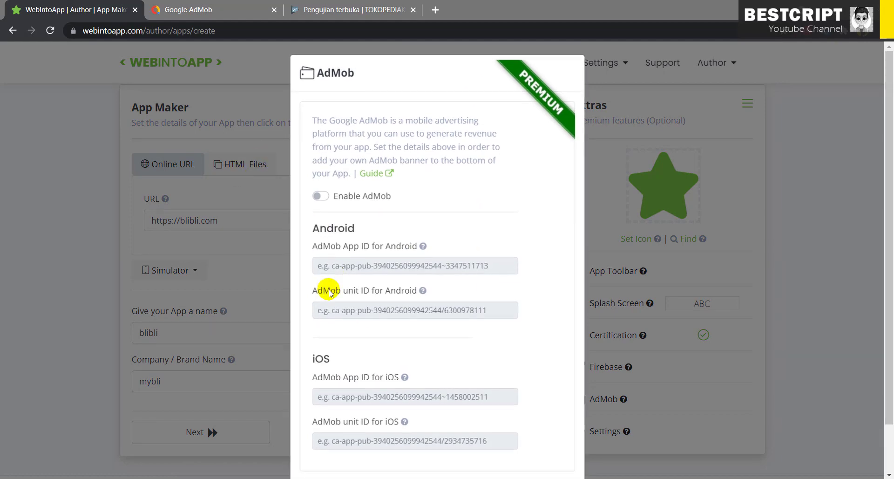
scroll(567, 186, down, 2)
click(548, 443)
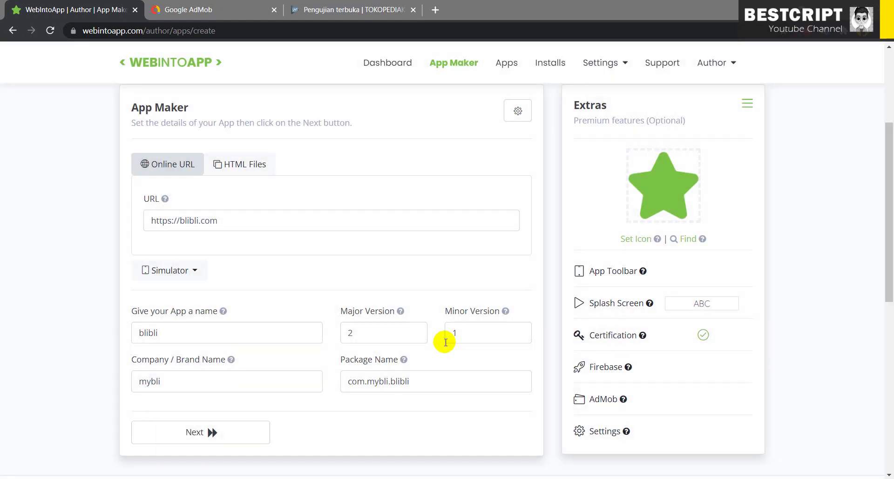
- Review the new app's version numbers and compare its package name with the website URL
double_click(447, 337)
double_click(379, 333)
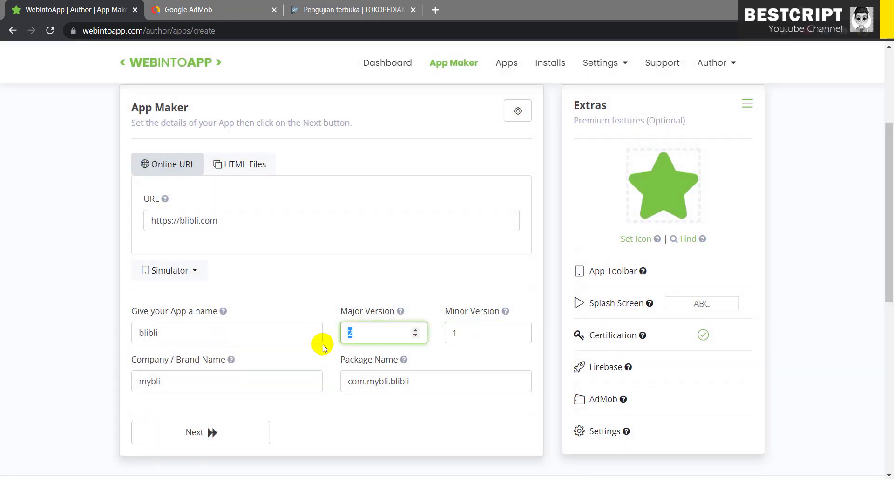
double_click(441, 385)
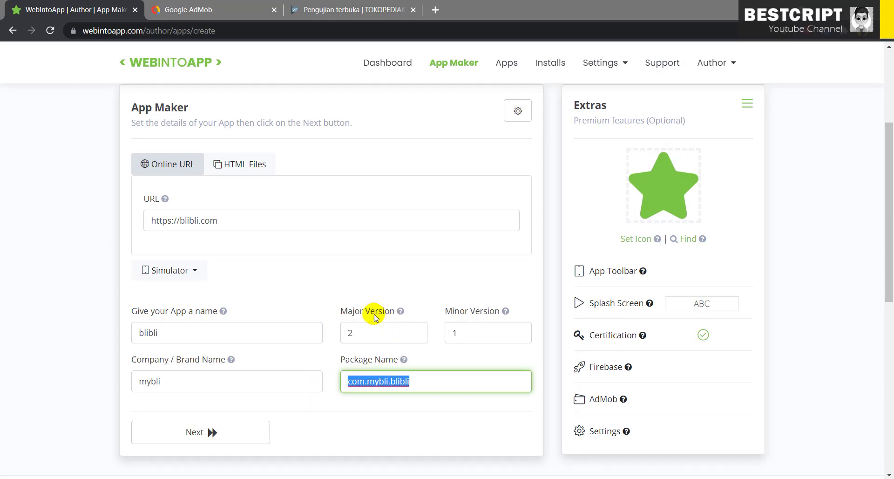
click(232, 216)
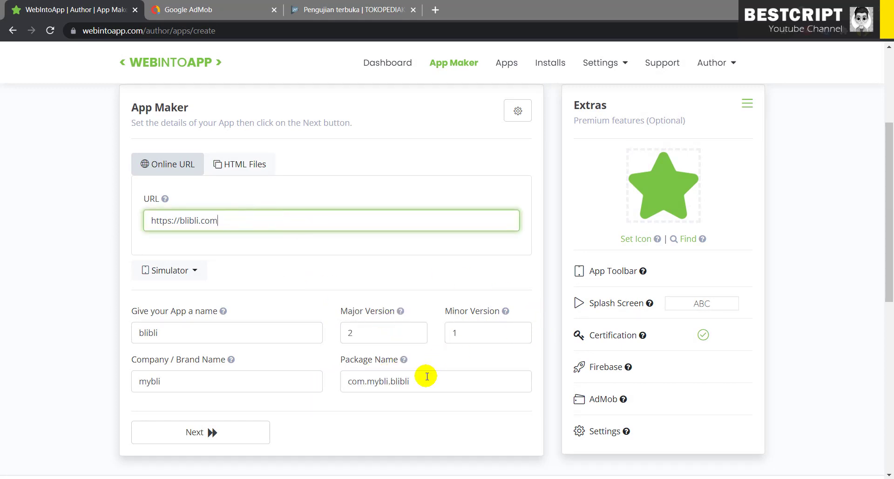
drag(425, 378, 313, 389)
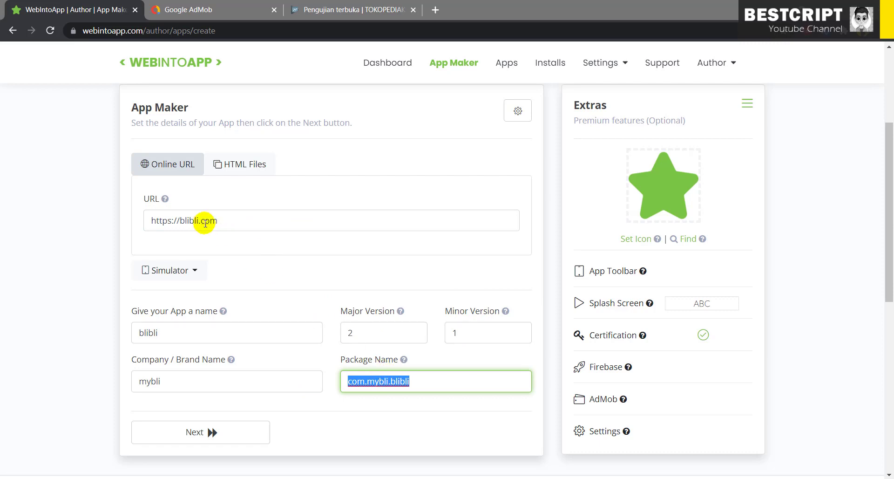
click(234, 224)
drag(234, 224, 143, 221)
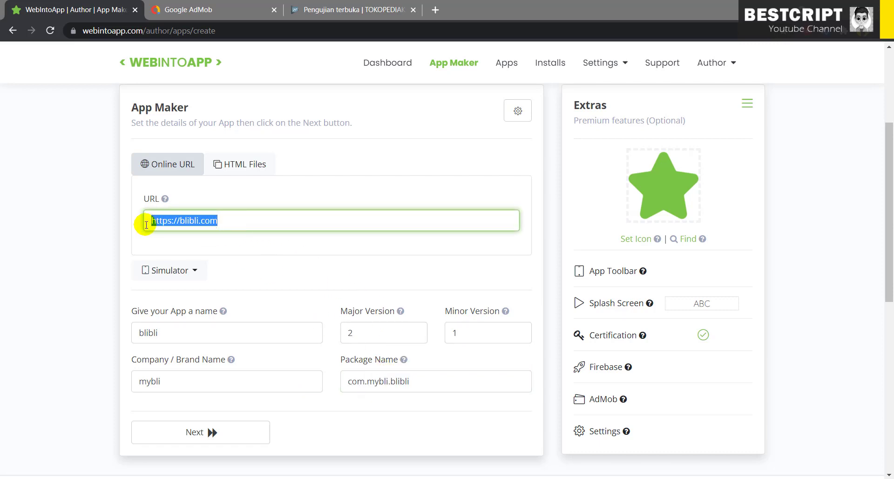
click(211, 221)
drag(232, 221, 140, 220)
click(197, 221)
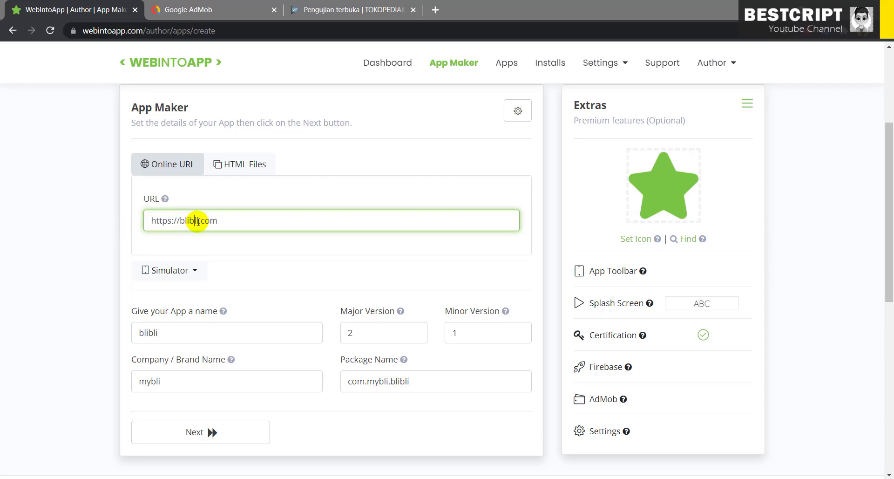
drag(198, 222, 177, 222)
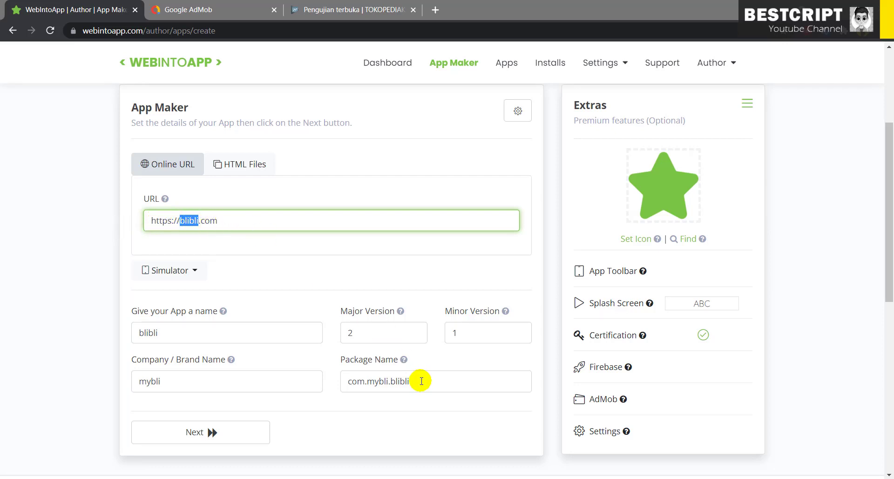
- Examine the package name in the App Maker form alongside the website URL it belongs to
drag(417, 381, 343, 383)
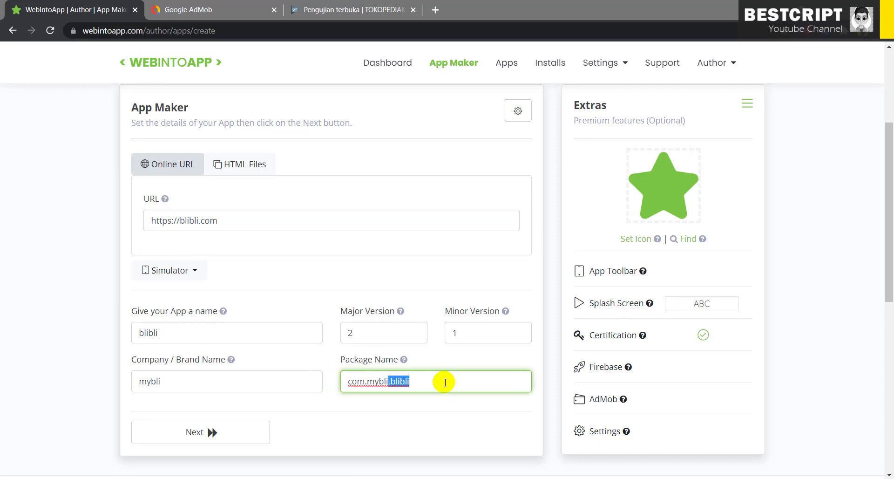
drag(443, 381, 343, 382)
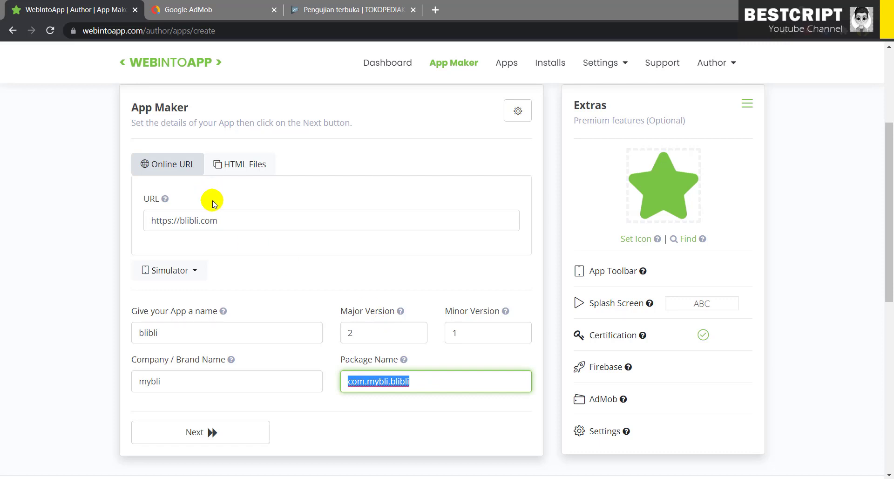
drag(242, 222, 87, 227)
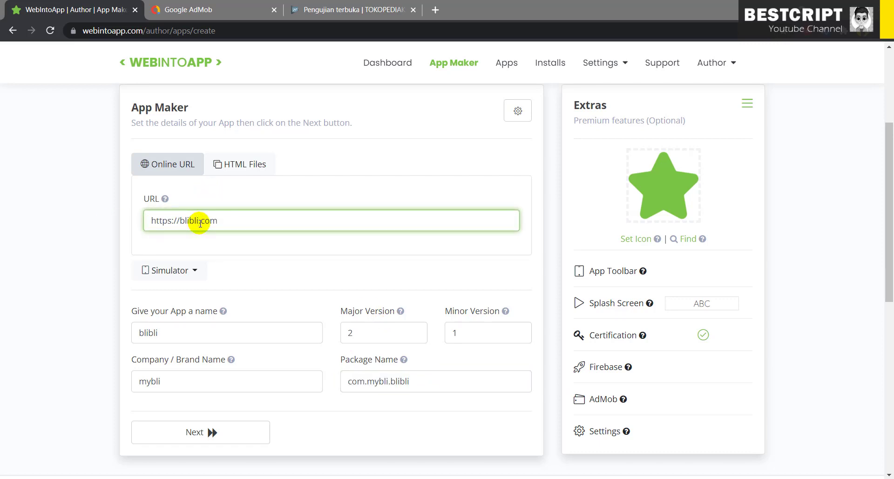
click(431, 381)
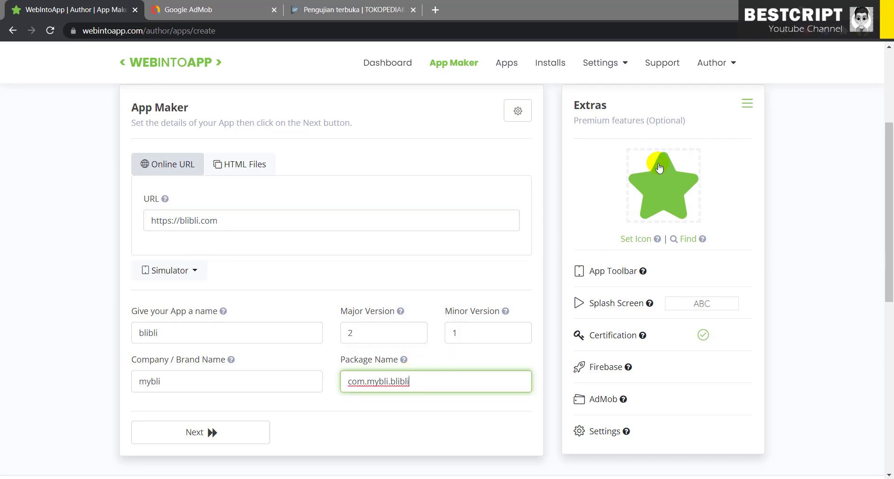
drag(431, 381, 311, 381)
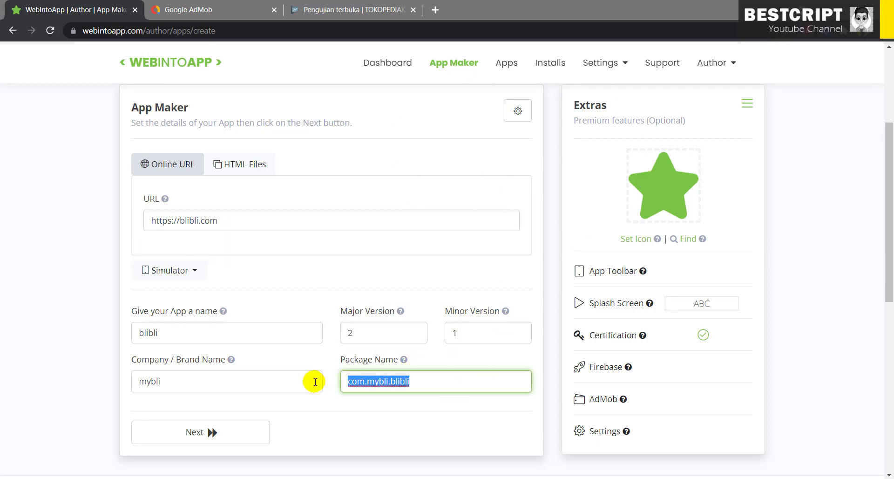
scroll(436, 382, up, 4)
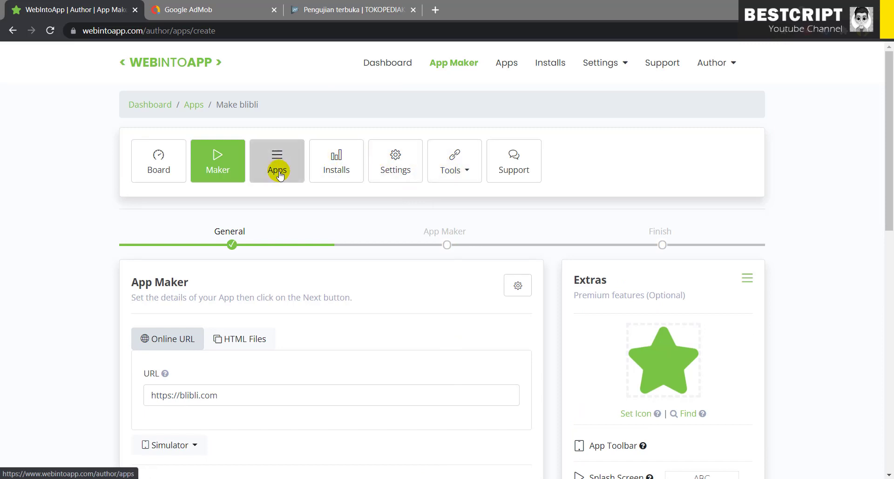
scroll(419, 430, down, 4)
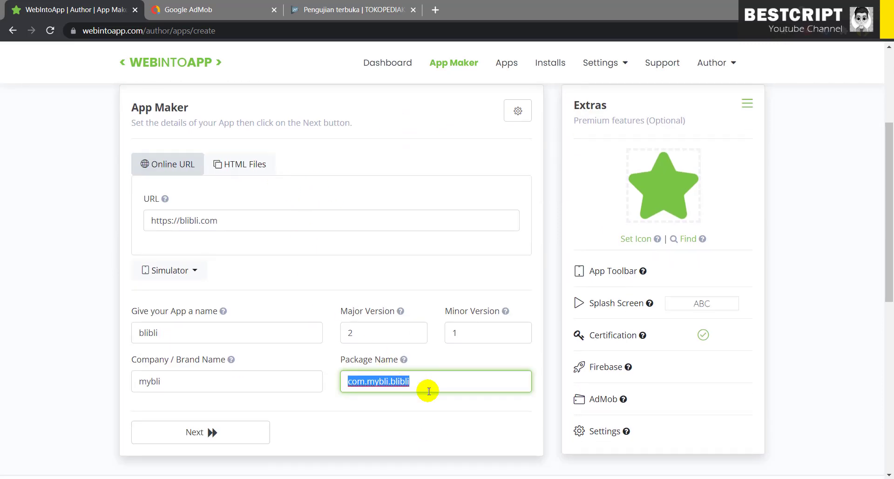
click(439, 379)
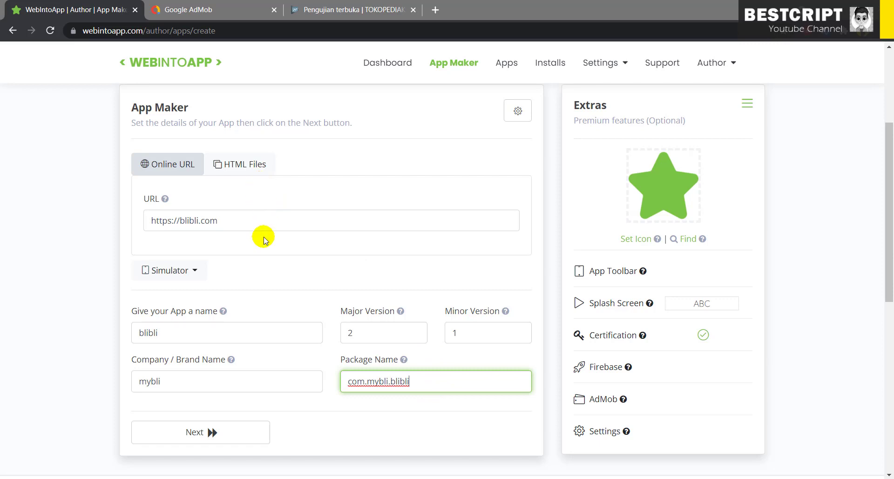
triple_click(240, 219)
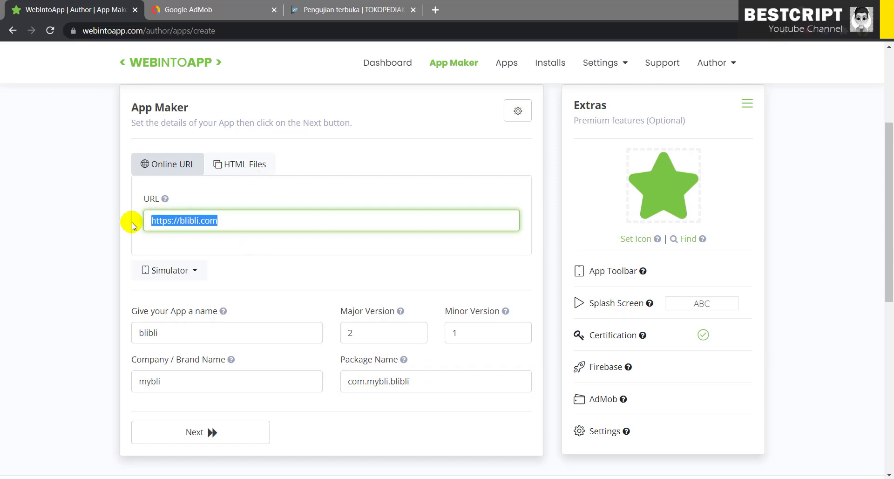
triple_click(429, 379)
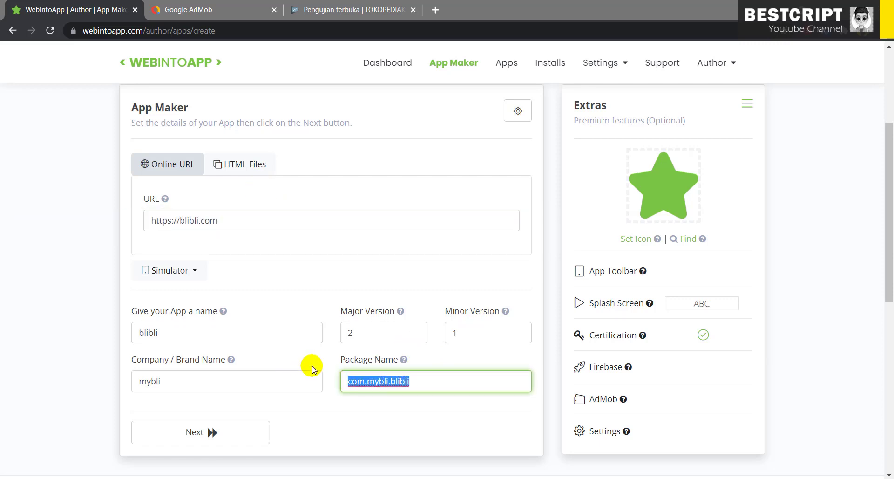
- Check the major version, minor version and package name fields, and look over the rest of the App Maker form
triple_click(366, 333)
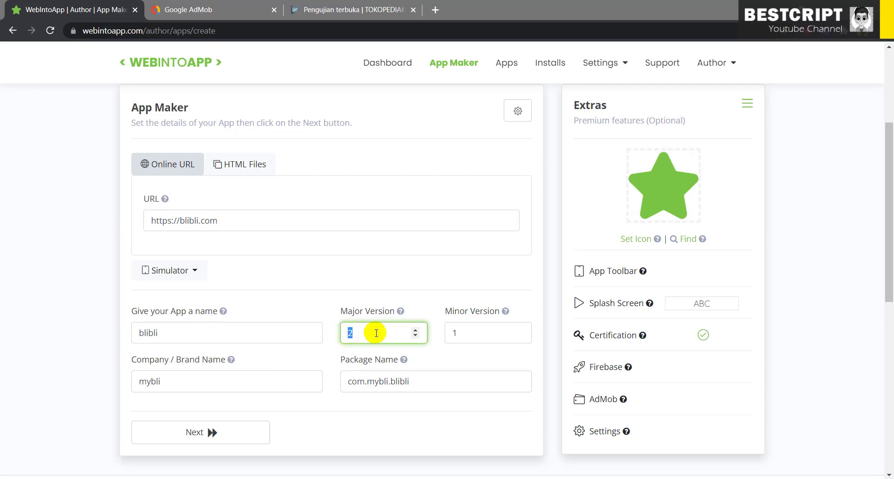
click(473, 332)
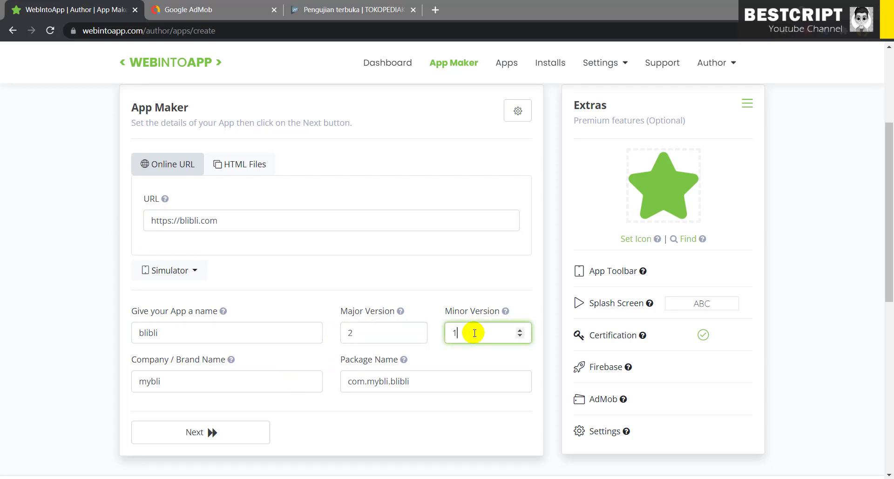
click(371, 333)
click(486, 334)
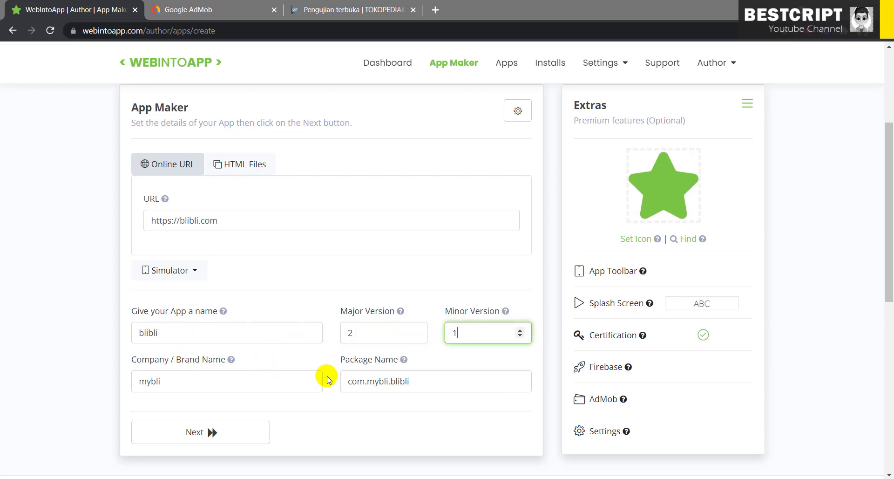
drag(442, 383, 312, 384)
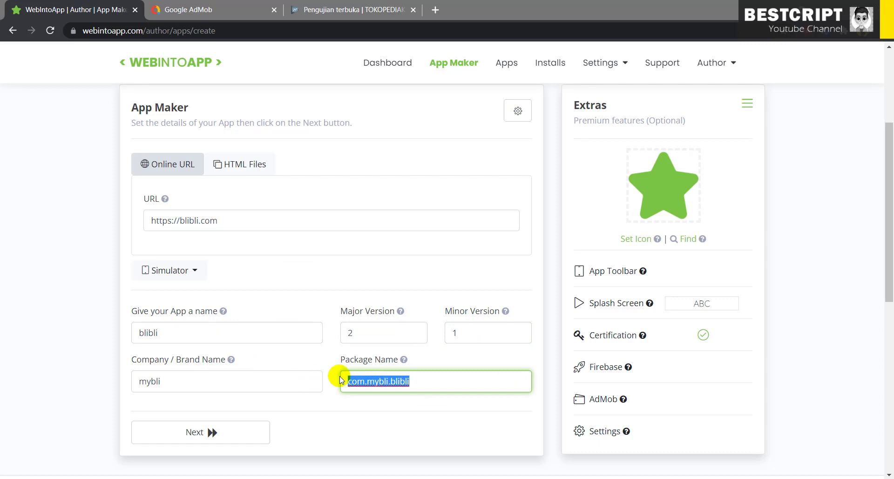
scroll(376, 372, up, 4)
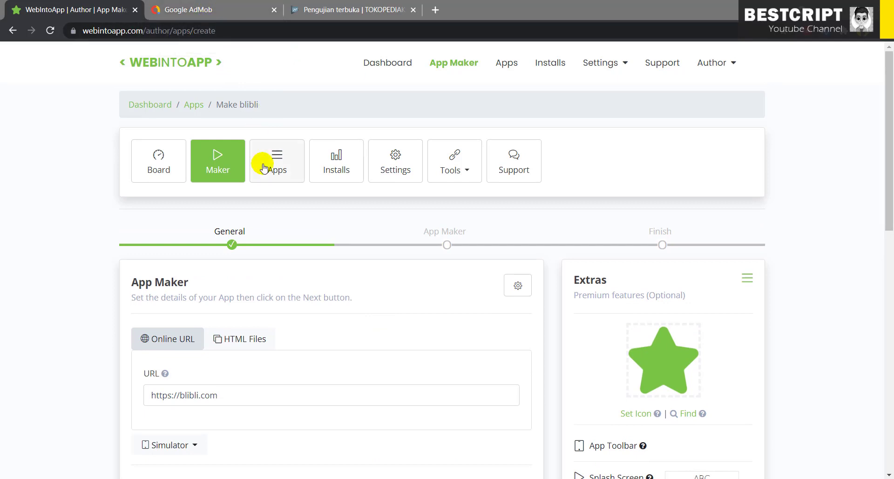
scroll(355, 347, down, 5)
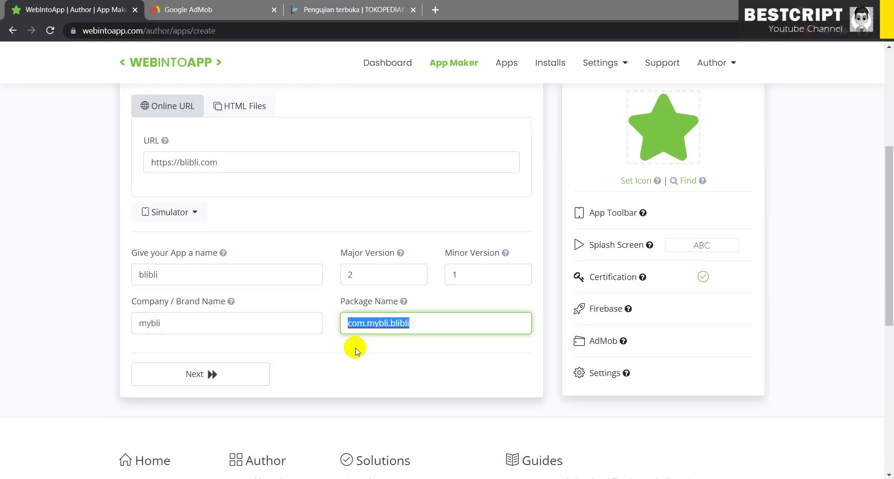
click(429, 321)
drag(429, 321, 335, 324)
scroll(474, 285, up, 3)
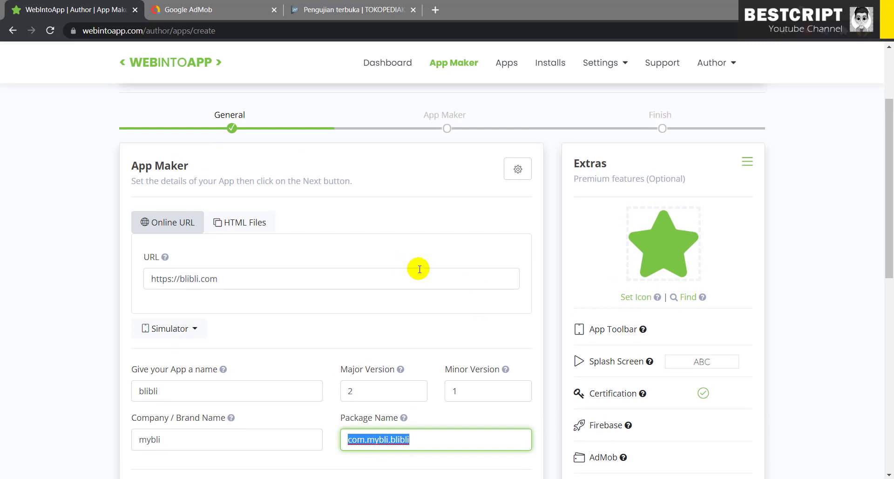
scroll(630, 276, down, 3)
scroll(396, 284, up, 4)
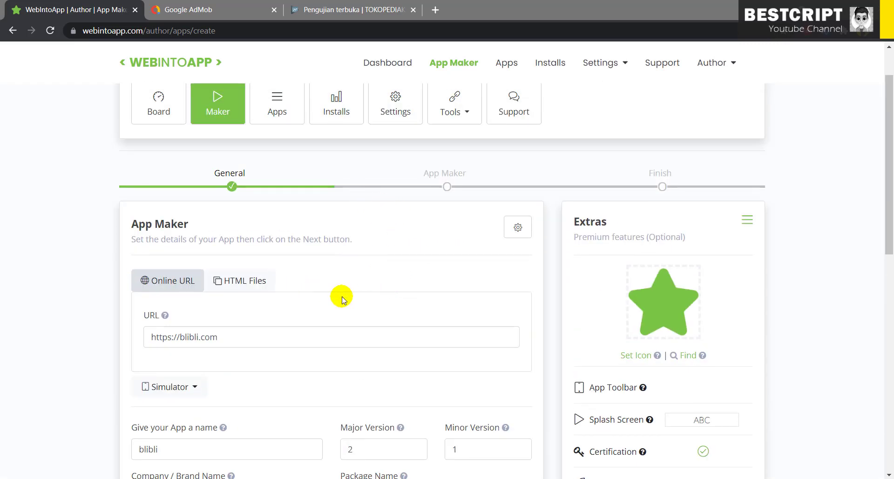
scroll(262, 301, down, 3)
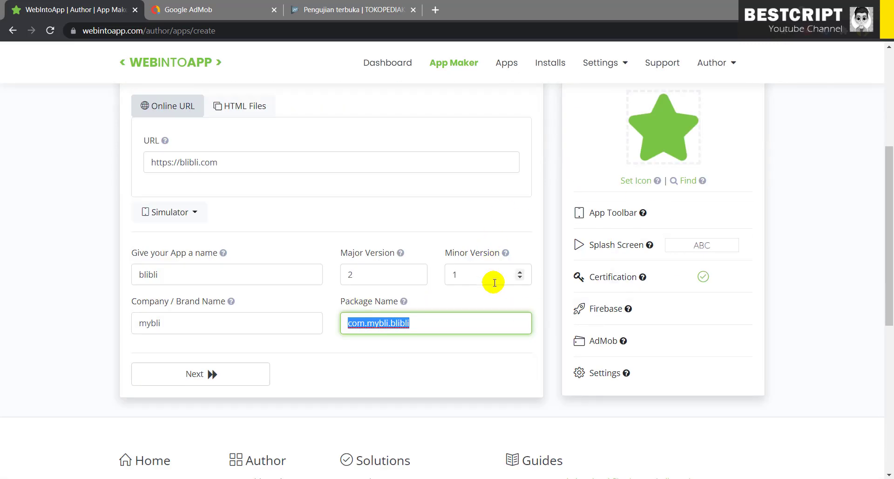